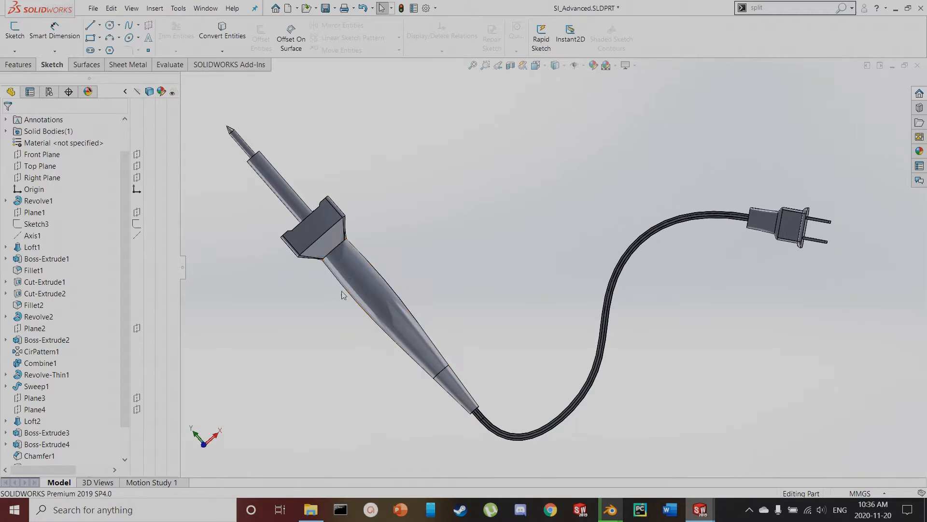
Create a planar section view of the soldering iron through the Front Plane with zero offset
scroll(466, 385, down, 5)
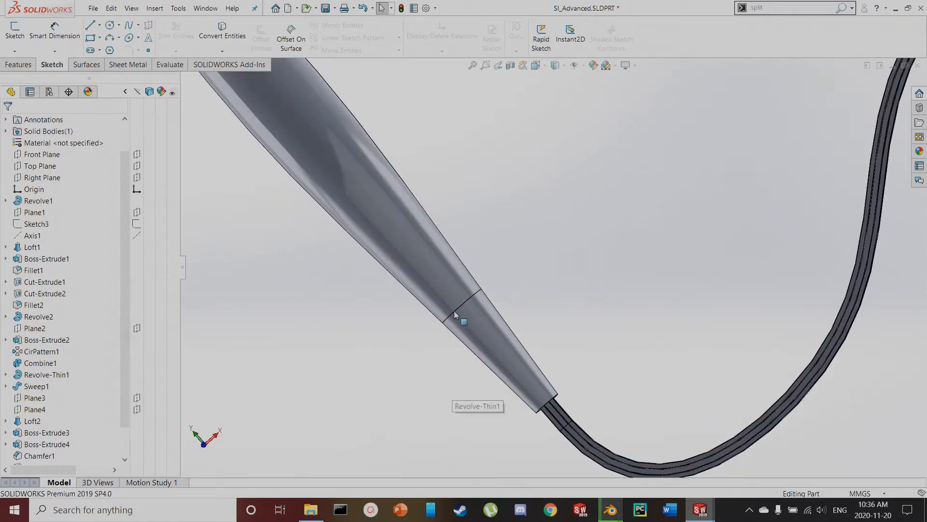
middle_drag(502, 344, 479, 282)
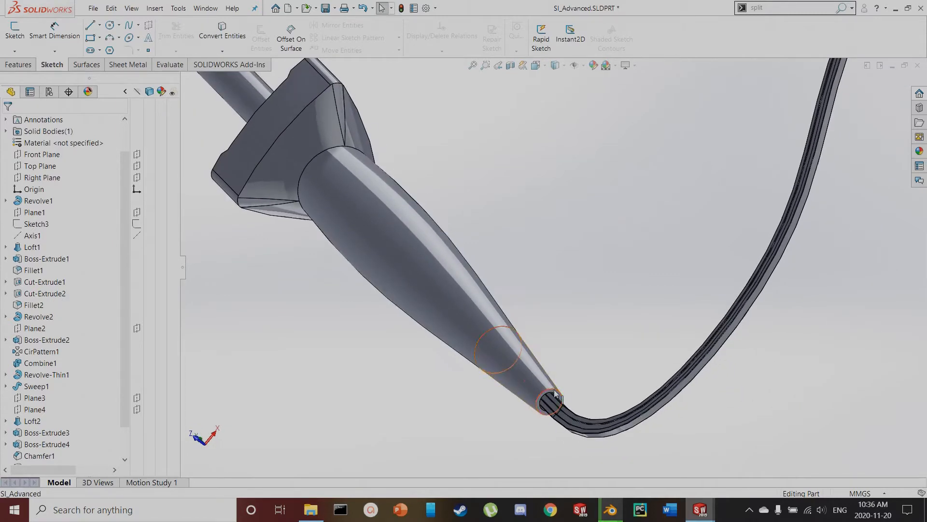
click(510, 65)
middle_drag(637, 227, 553, 316)
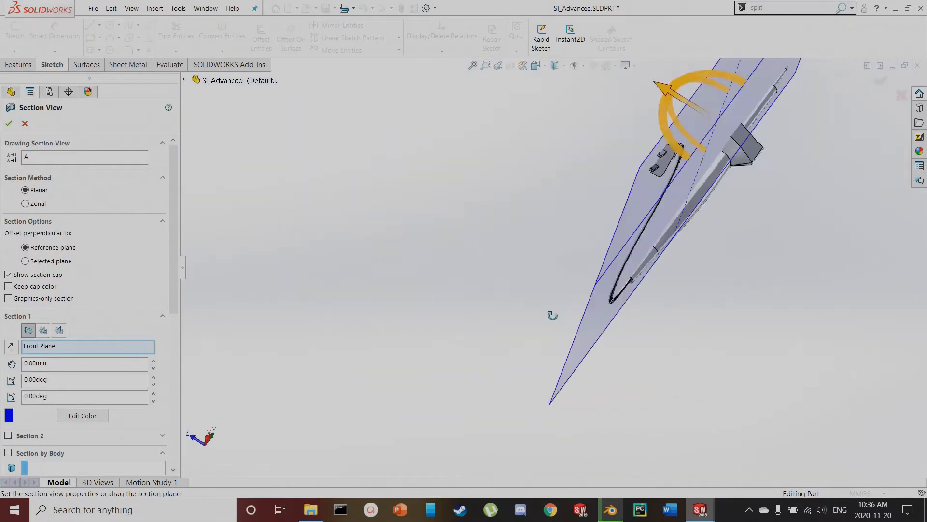
key(ctrl+1)
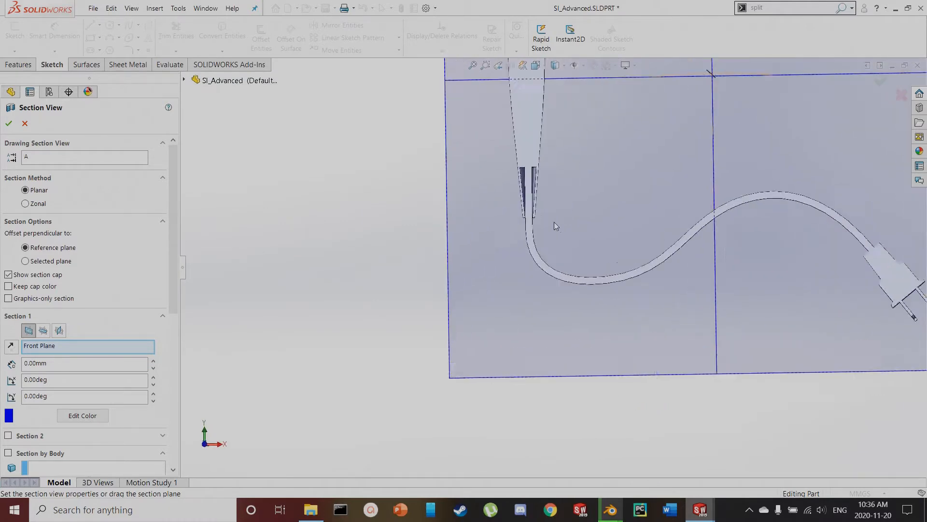
scroll(513, 192, down, 5)
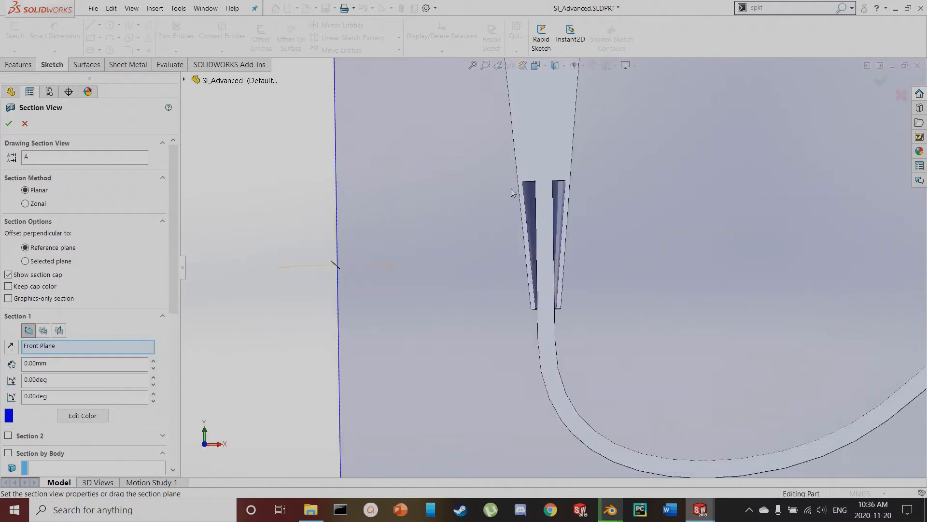
click(22, 124)
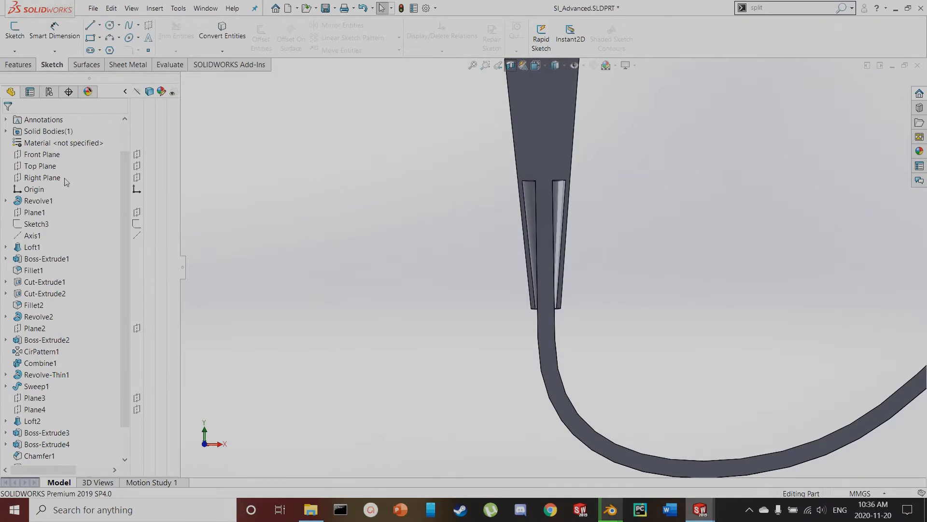
Start a sketch on the Front Plane and draw a corner rectangle about 6.4 by 2 mm across the sleeve's lower left wall
click(42, 154)
click(80, 140)
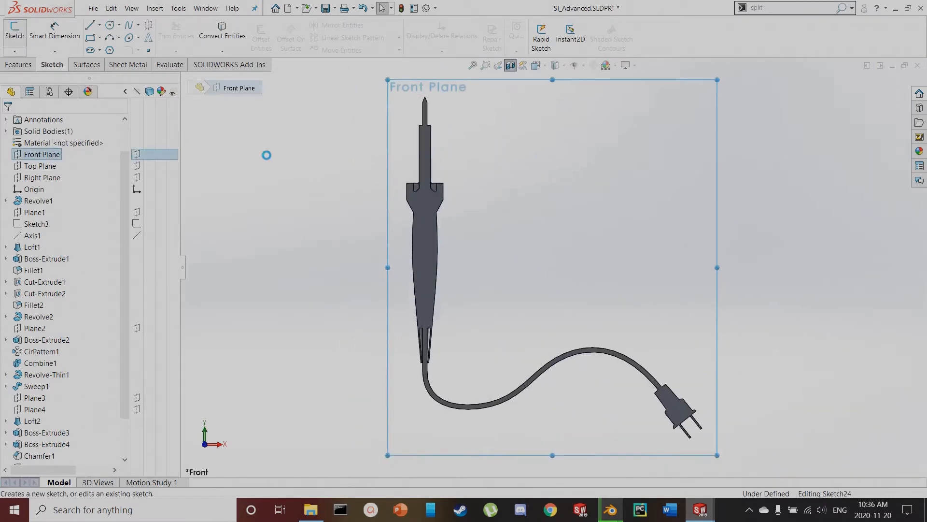
scroll(459, 300, down, 10)
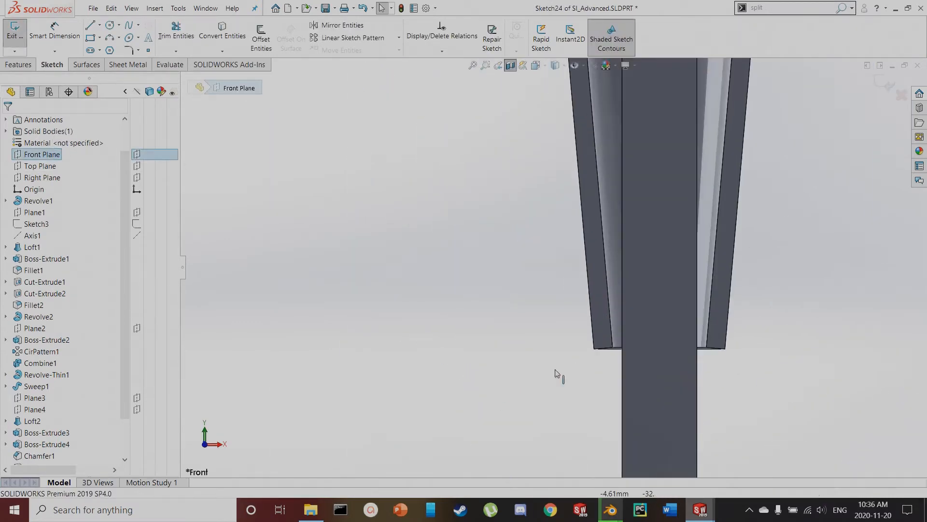
click(556, 372)
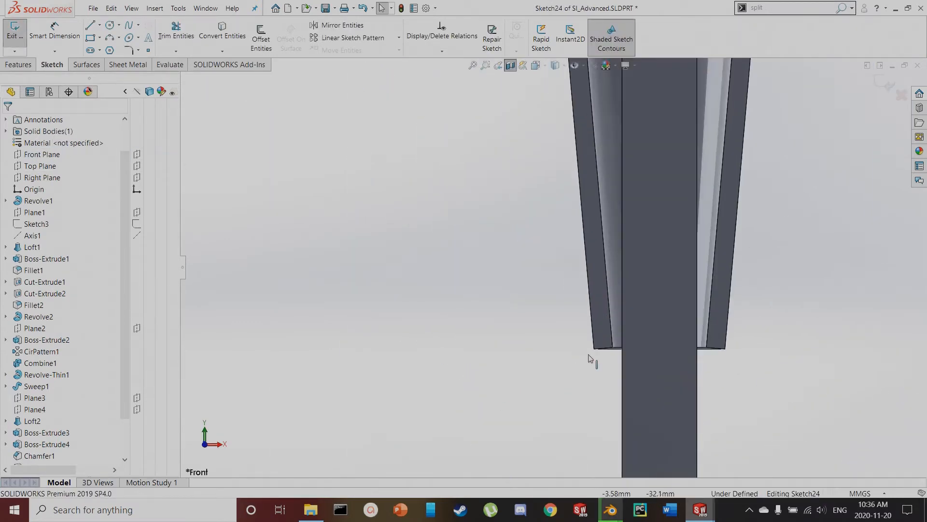
click(91, 39)
click(618, 320)
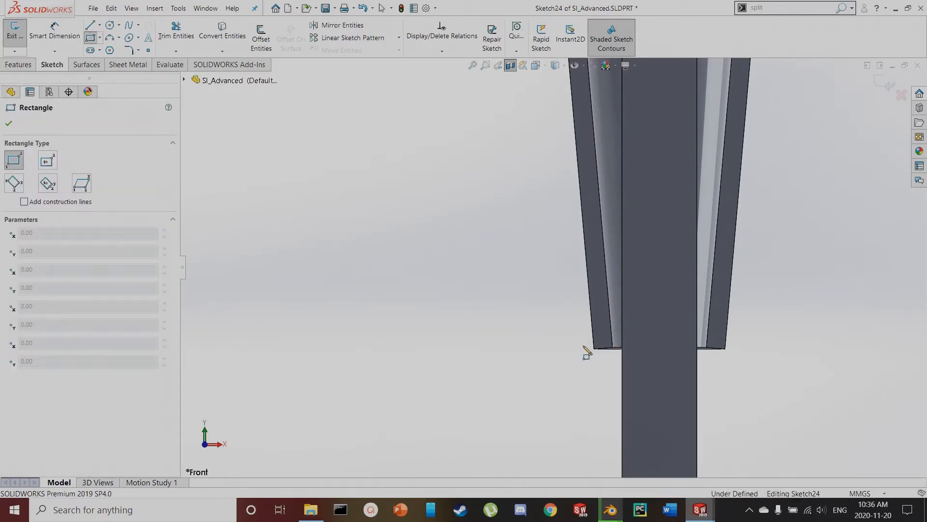
click(498, 358)
key(Escape)
Dimension the gap between the rectangle's inner vertical side and the cord's left edge to 0.25 mm
scroll(628, 338, up, 1)
key(d)
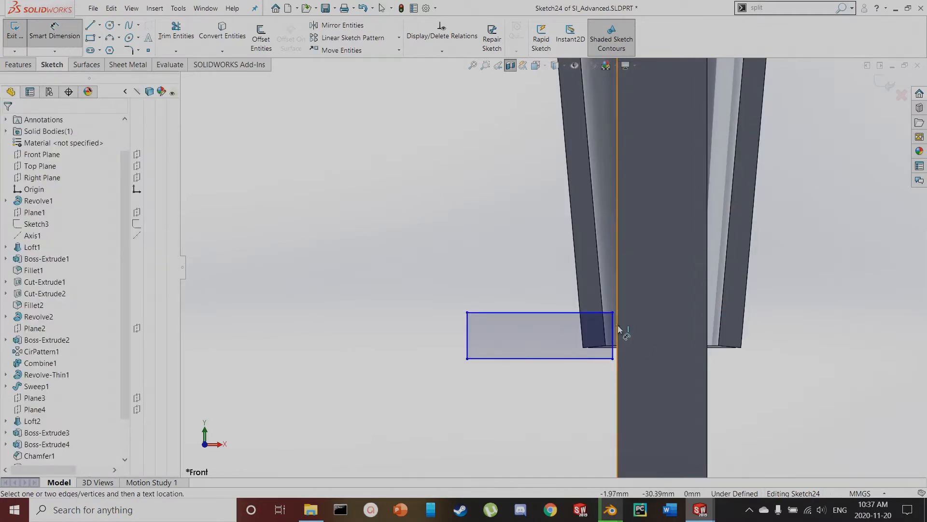
click(618, 332)
click(617, 384)
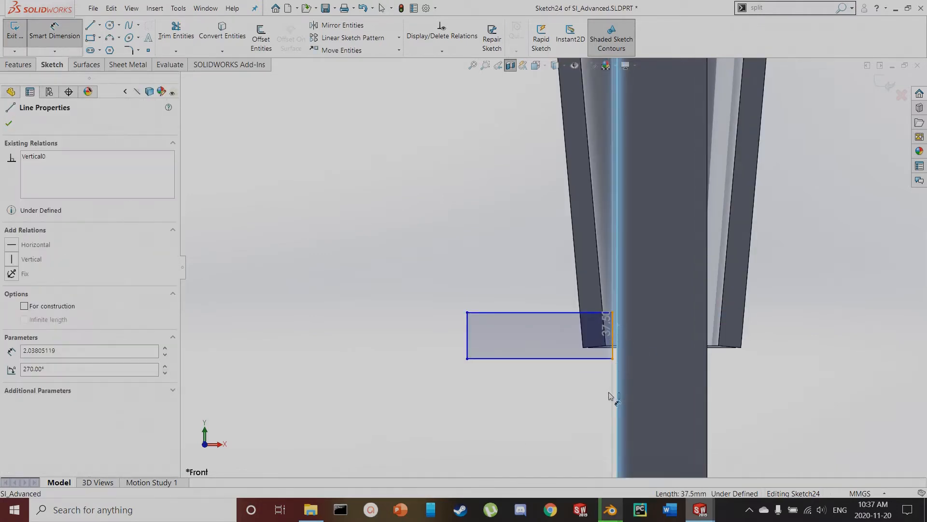
click(618, 397)
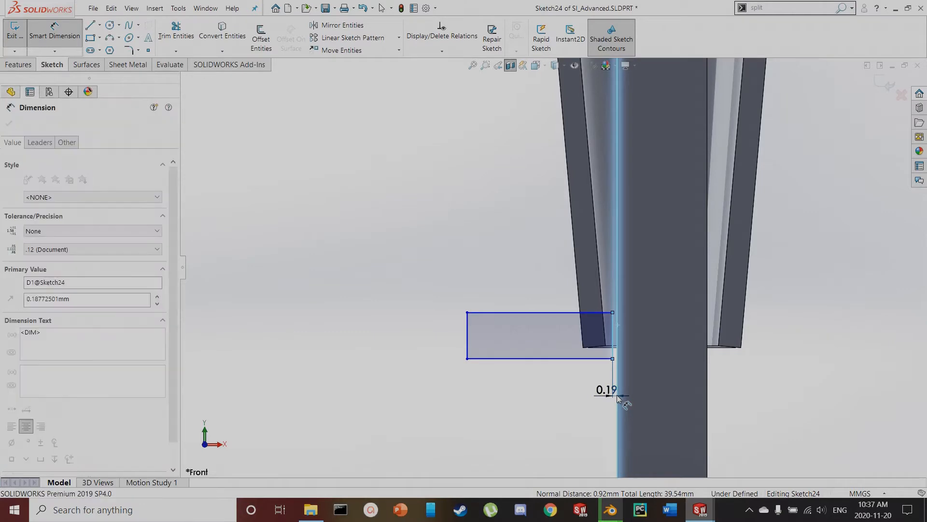
text(2.5)
key(Return)
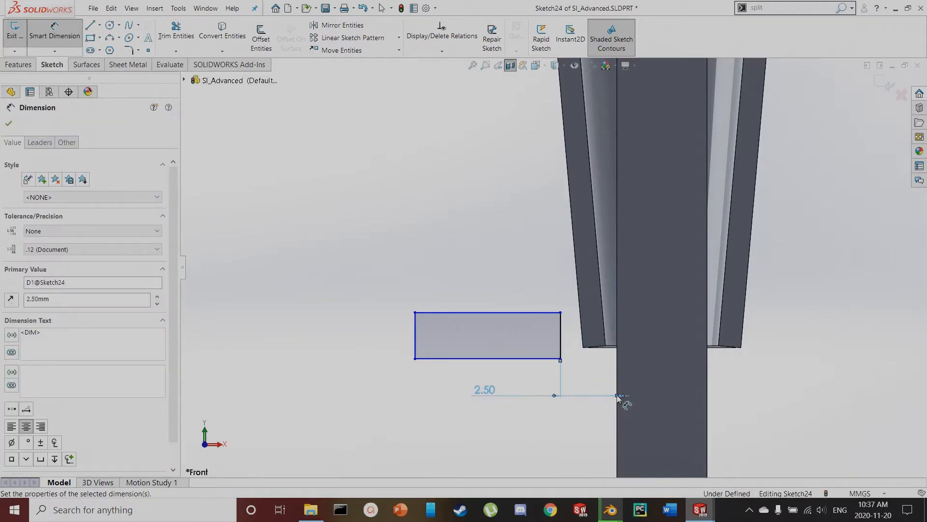
double_click(485, 390)
text(.25)
key(Return)
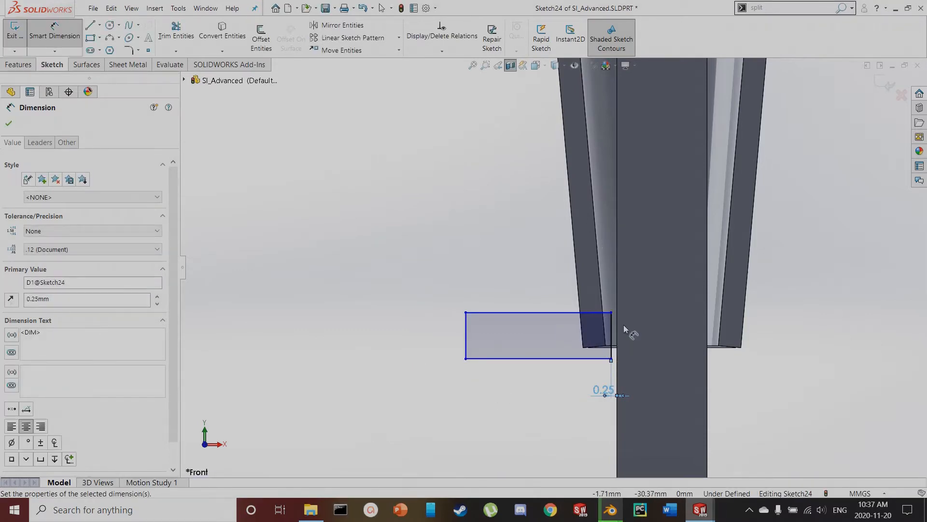
Dimension the rectangle's top side 1.25 mm below the top edge of the sleeve cavity
click(570, 313)
scroll(555, 271, up, 6)
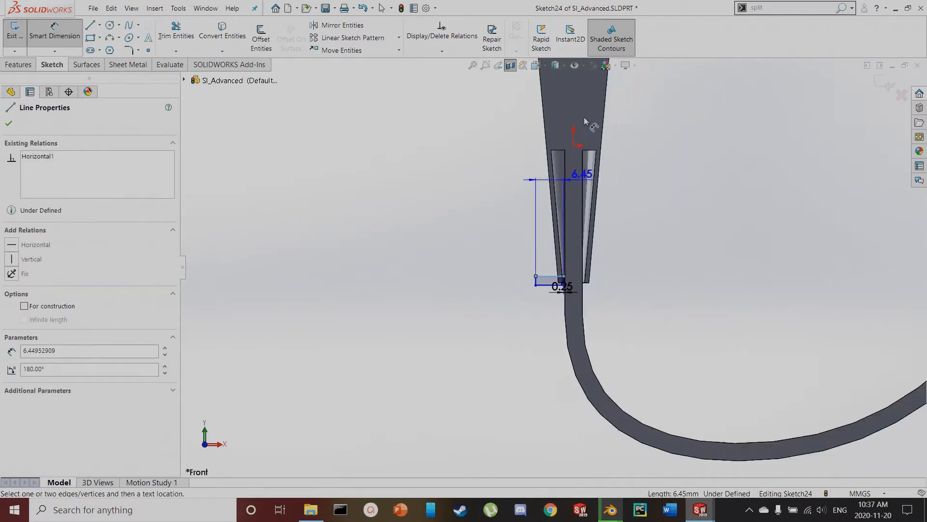
scroll(585, 121, down, 2)
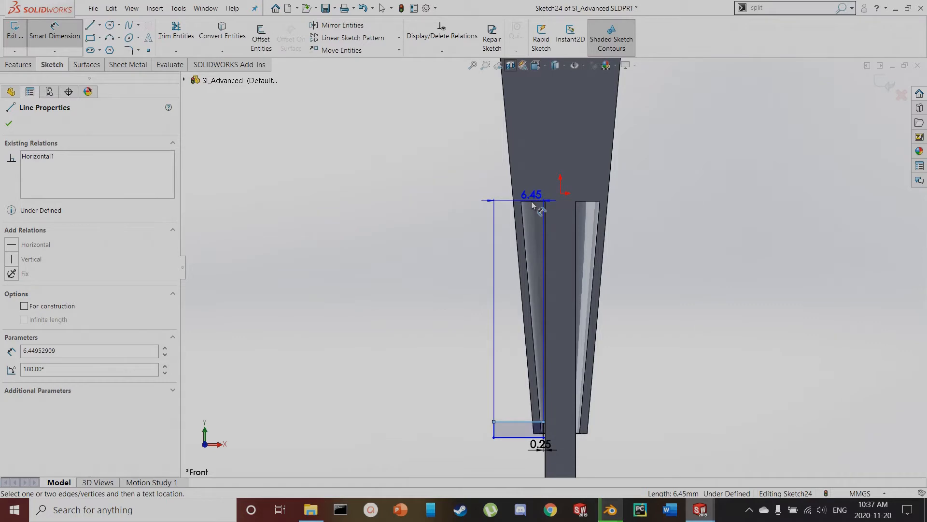
click(532, 202)
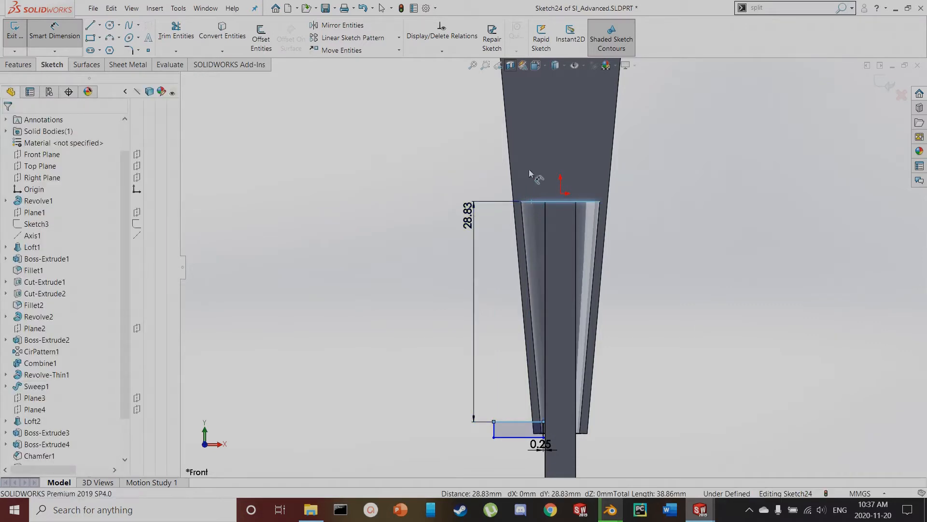
click(528, 169)
text(1.25)
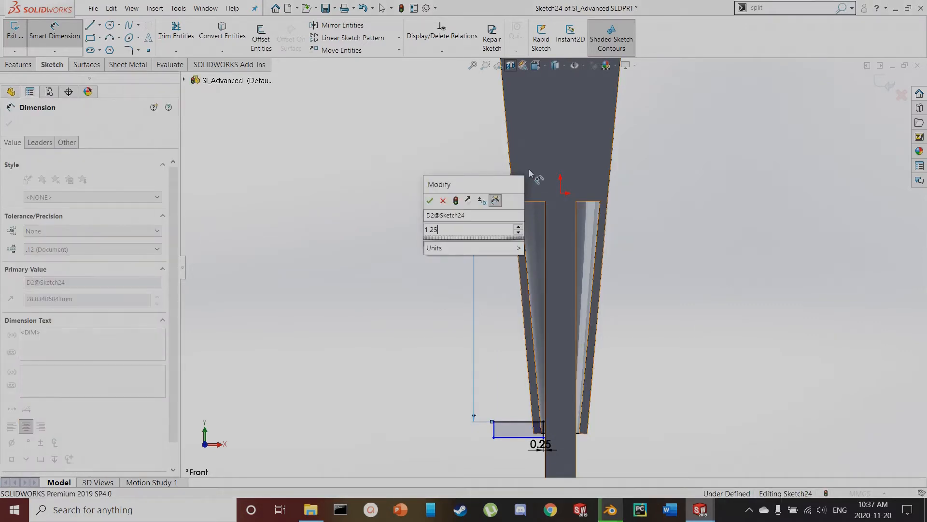
key(Return)
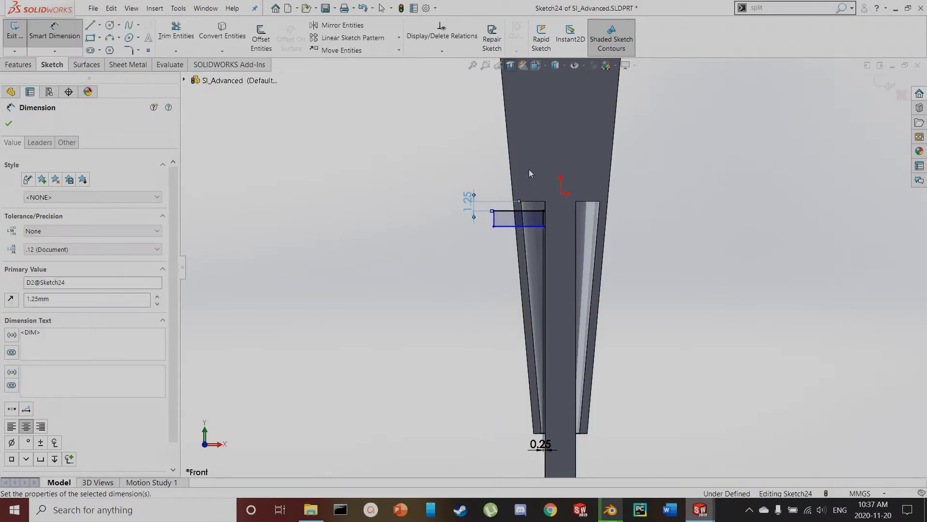
Dimension the rectangle to a height of 2.5 mm and a width of 5 mm
click(495, 225)
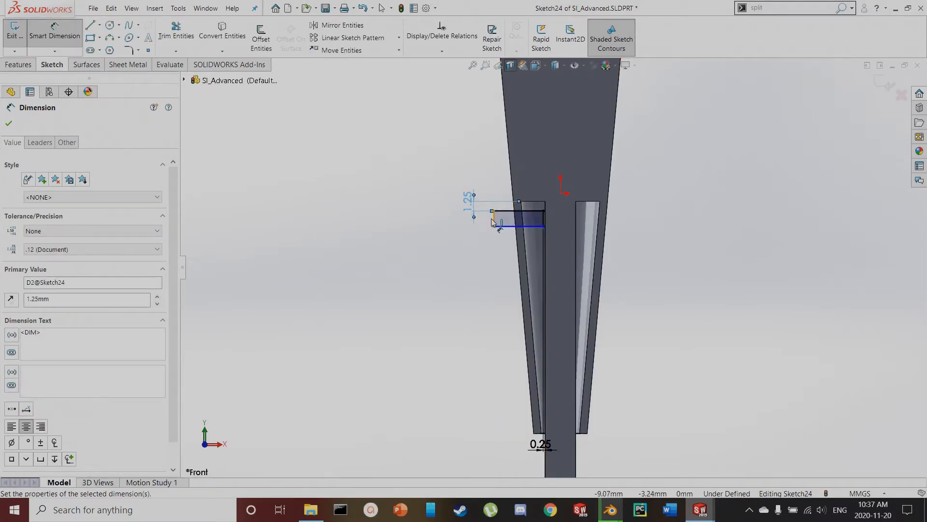
click(449, 227)
text(2.)
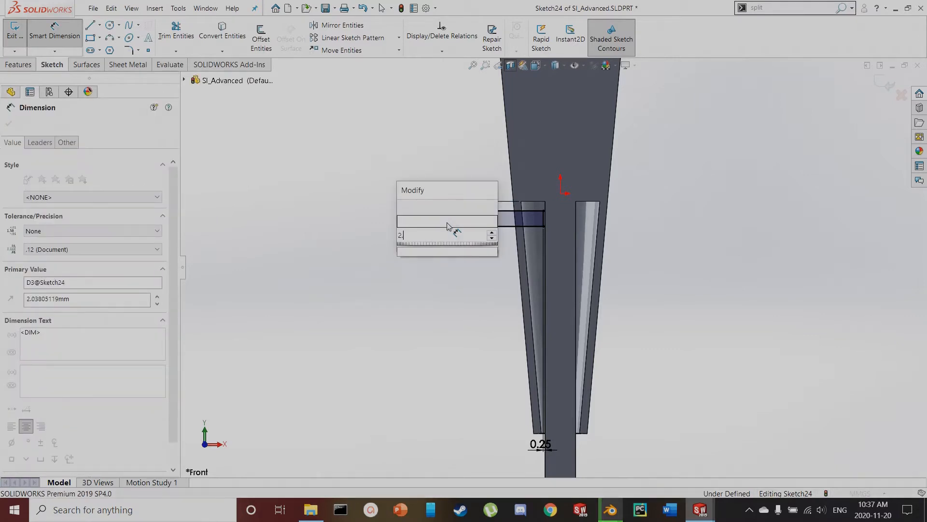
text(5)
key(Return)
scroll(510, 241, down, 2)
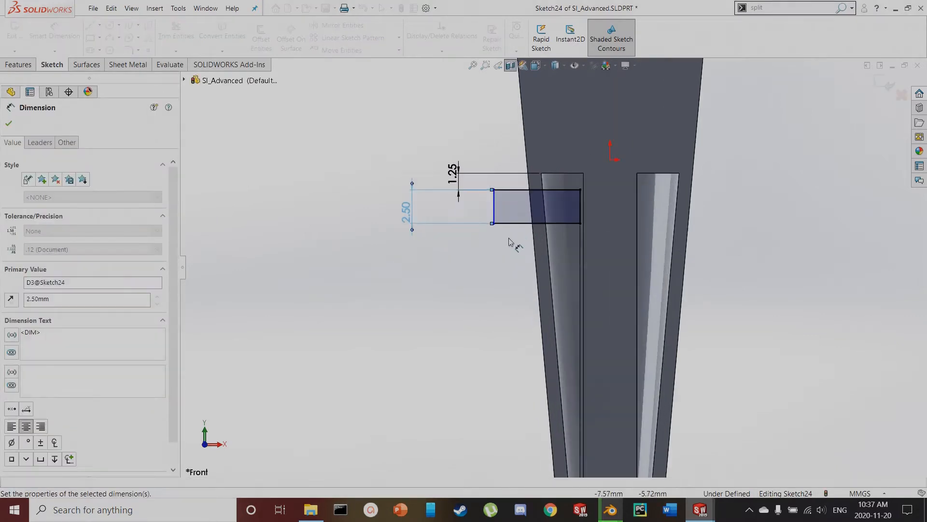
click(512, 223)
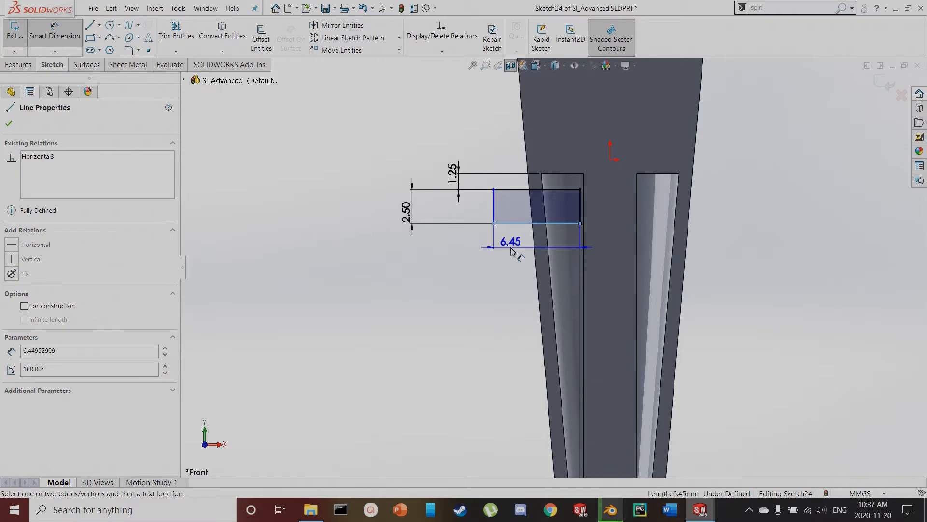
click(512, 251)
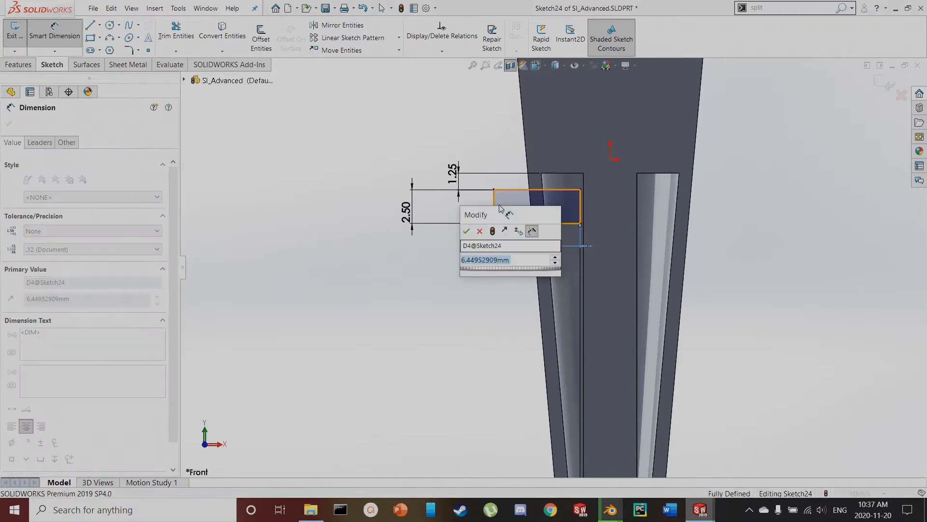
text(5)
key(Return)
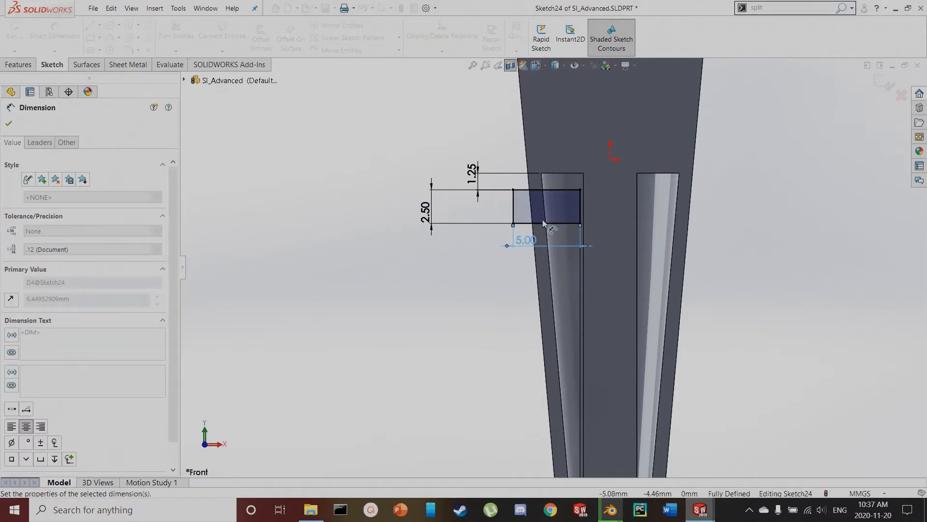
Draw a vertical line about 36 mm long from the sketch origin down the middle of the cord
scroll(557, 179, up, 1)
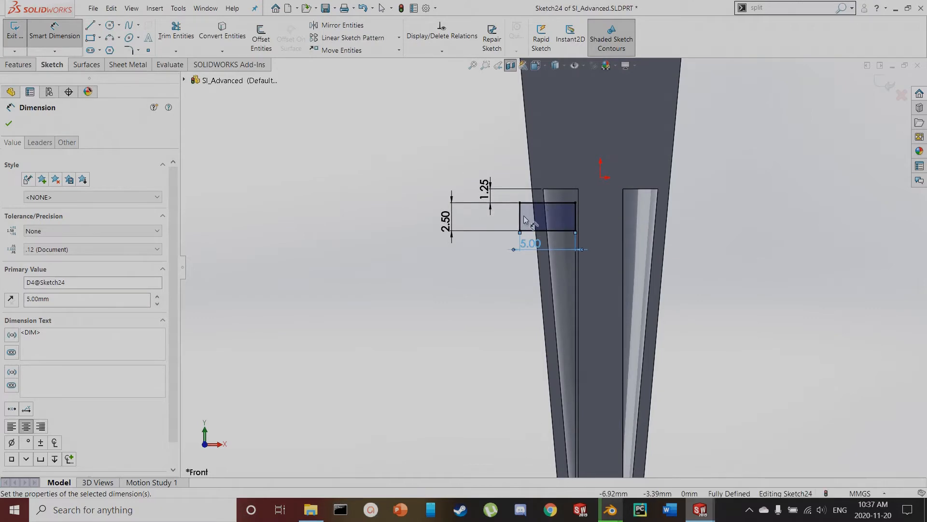
click(91, 24)
click(600, 177)
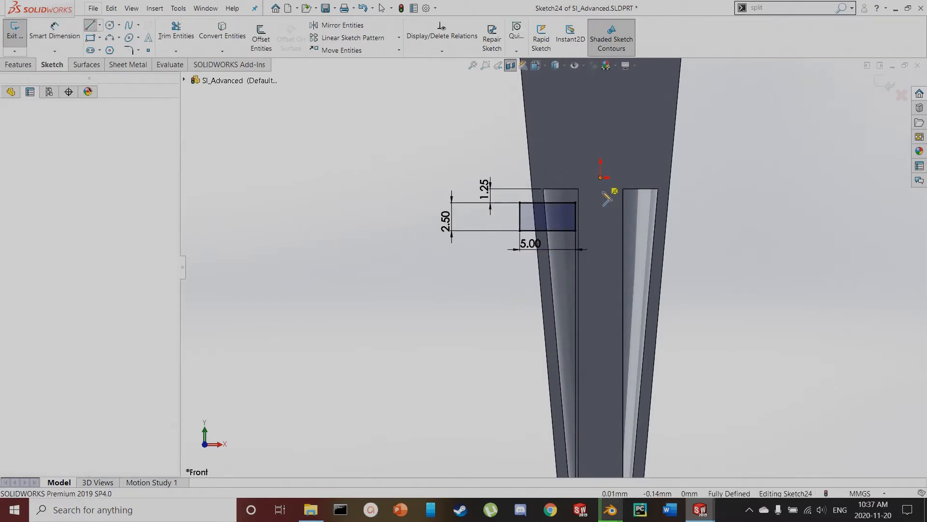
scroll(580, 241, up, 3)
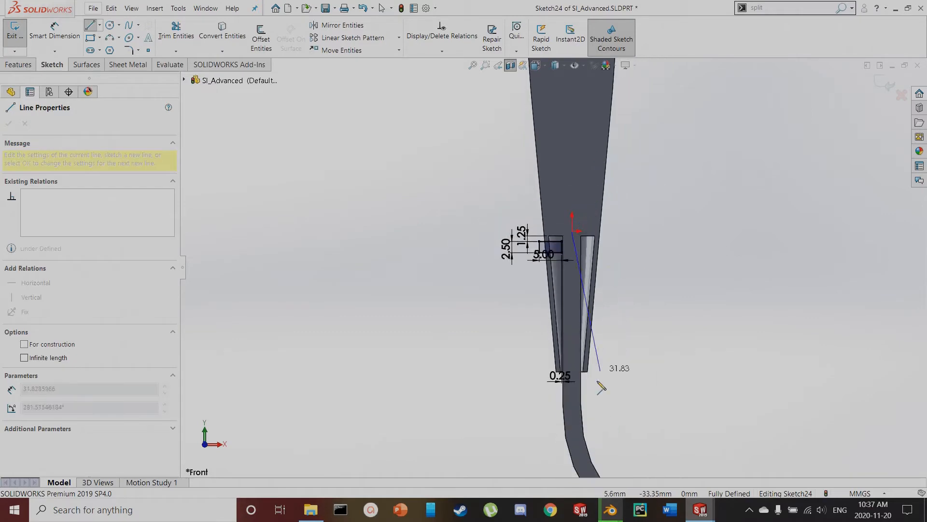
double_click(572, 394)
key(Escape)
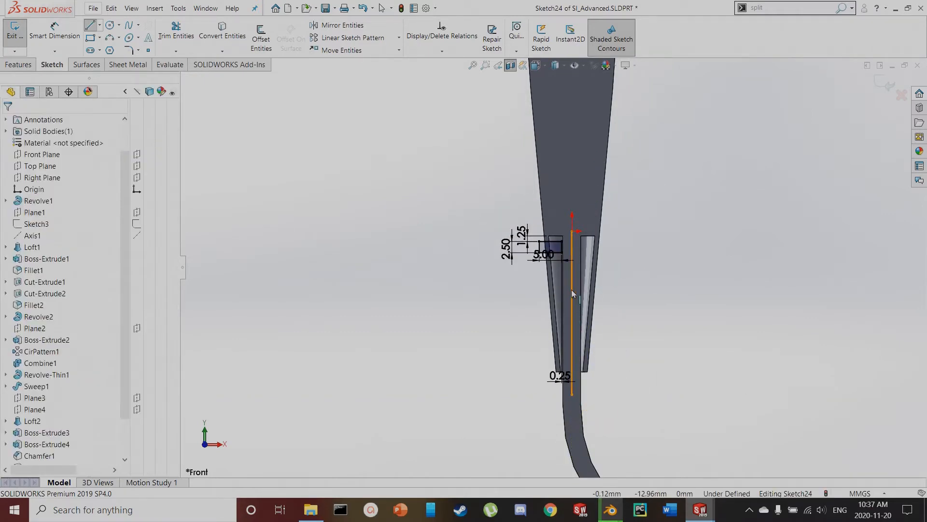
Make the vertical line an infinite-length construction line
click(572, 289)
click(29, 319)
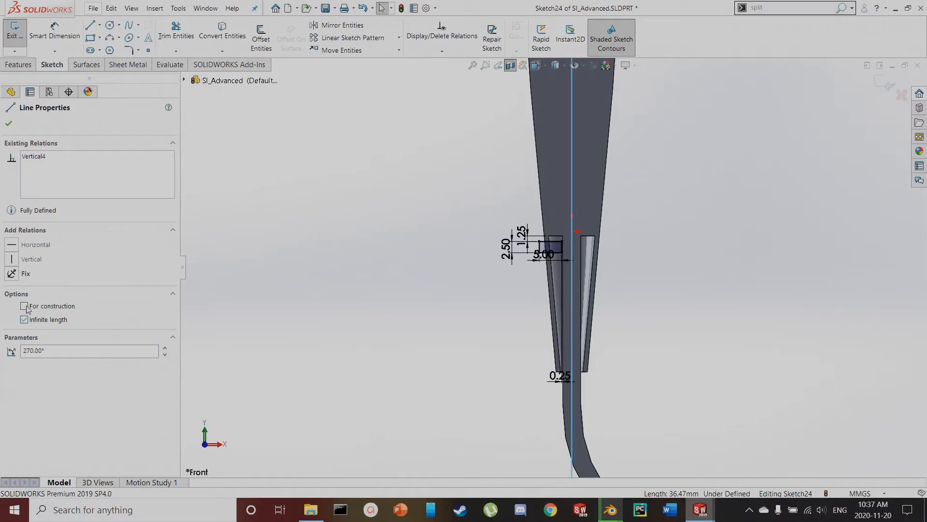
click(628, 306)
scroll(598, 356, up, 3)
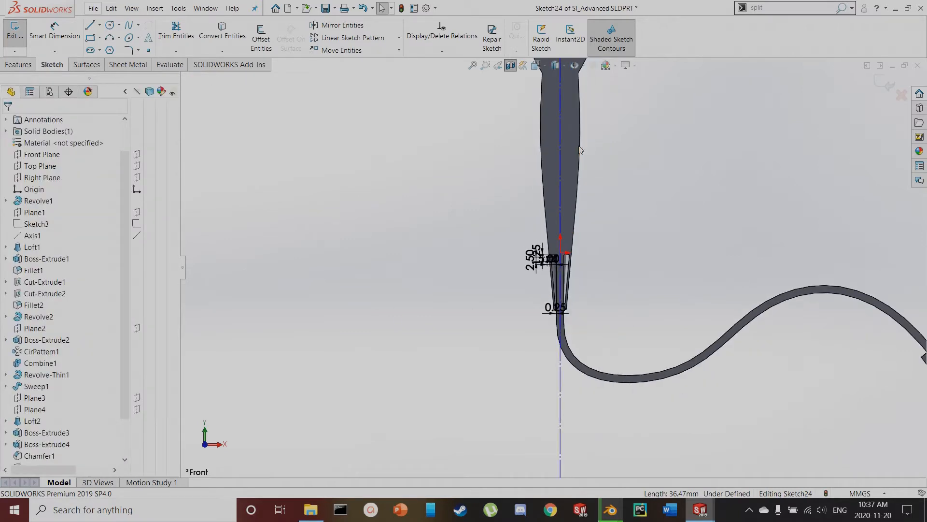
Constrain the vertical construction line to pass through the sketch origin
scroll(568, 254, down, 6)
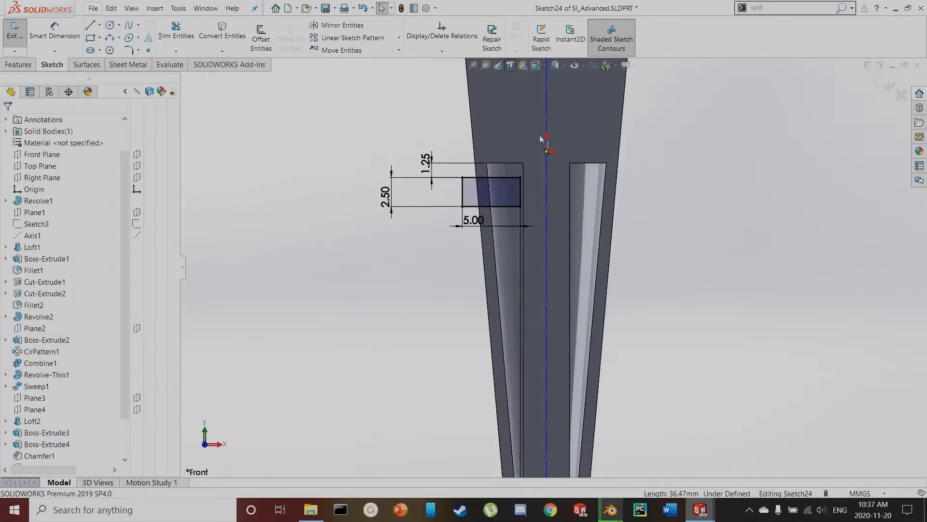
drag(547, 127, 567, 127)
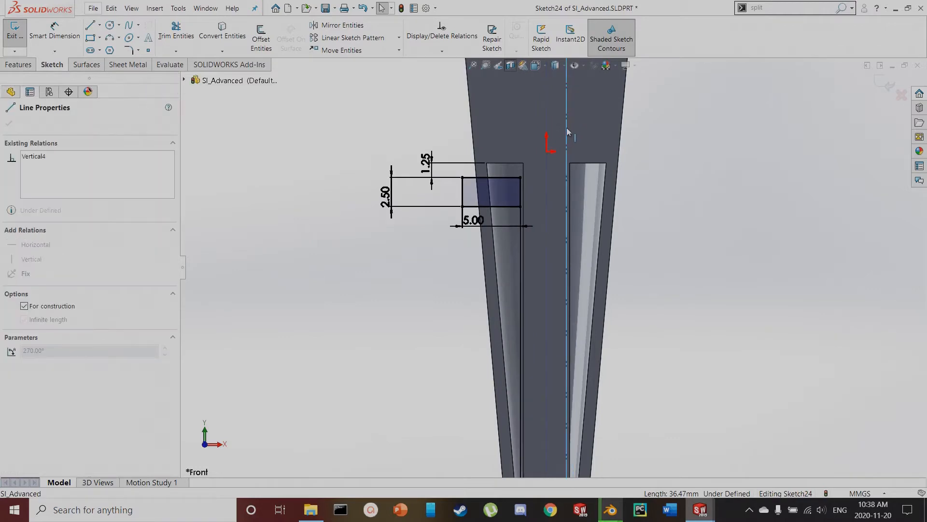
ctrl+click(546, 151)
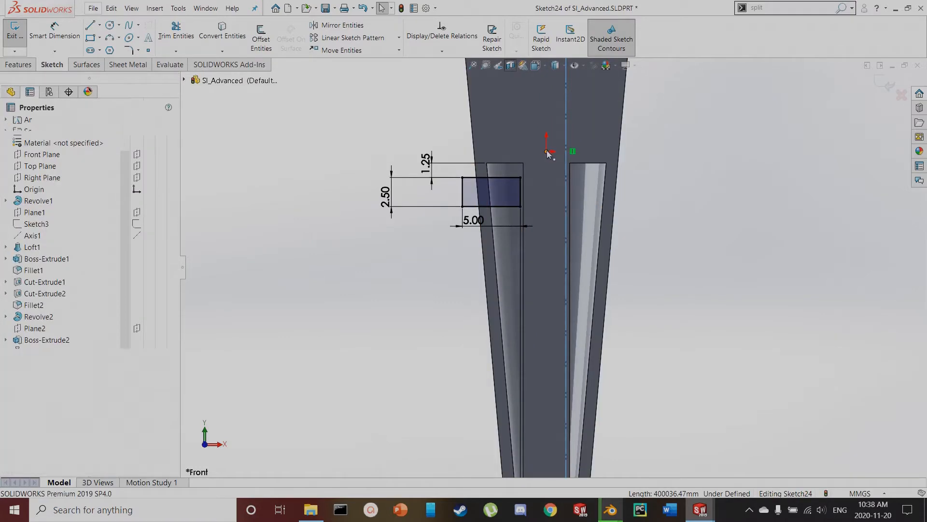
click(12, 294)
click(267, 188)
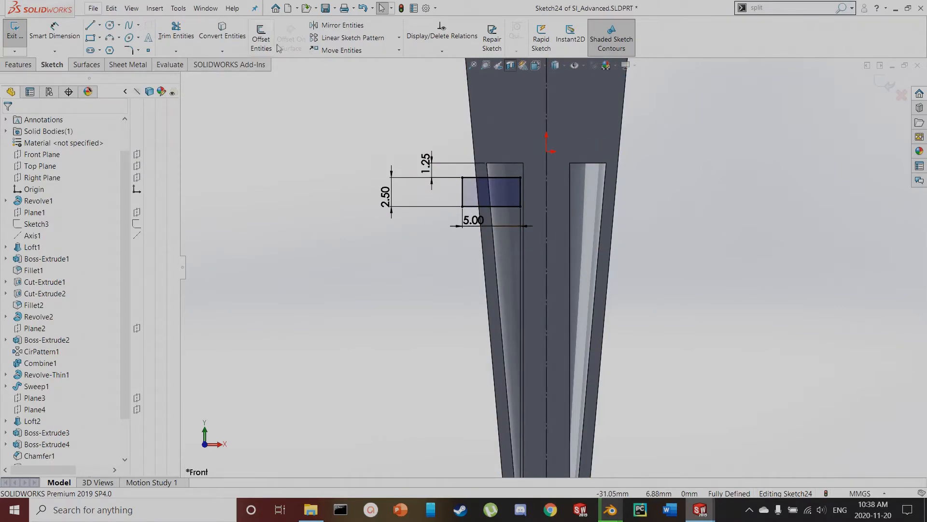
Mirror the four lines of the rectangle about the vertical centerline to the other side of the cord
click(326, 27)
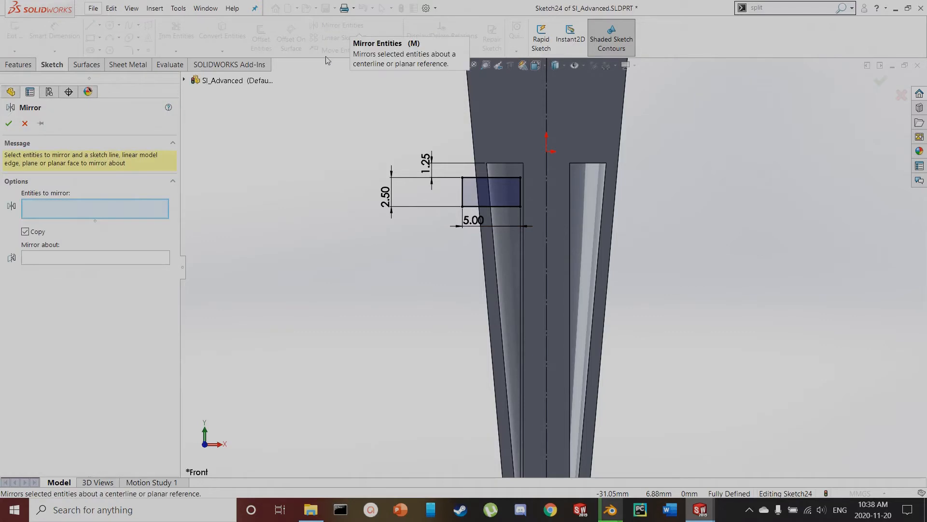
click(486, 199)
click(88, 289)
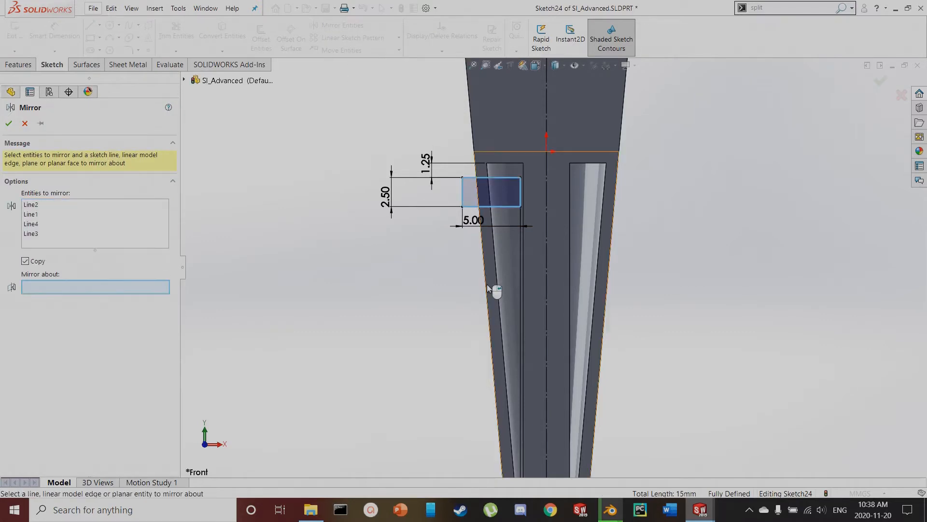
click(546, 214)
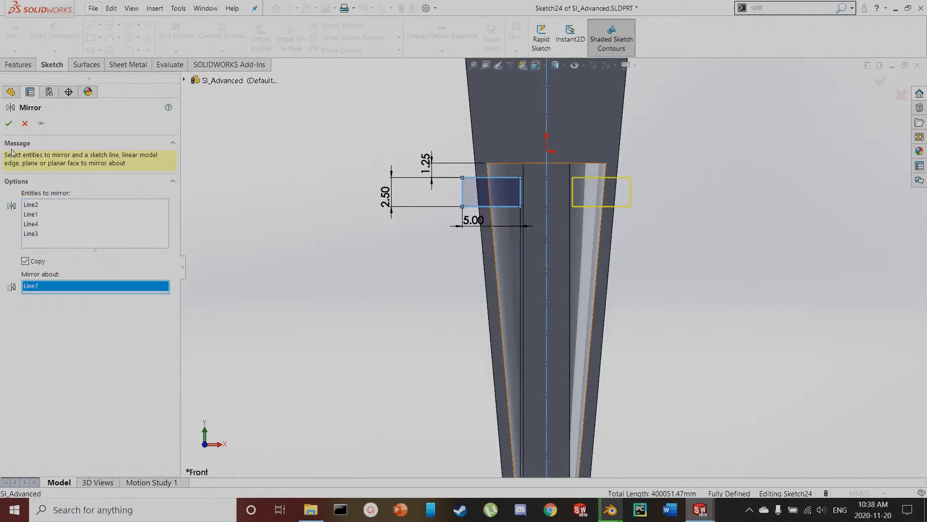
click(8, 123)
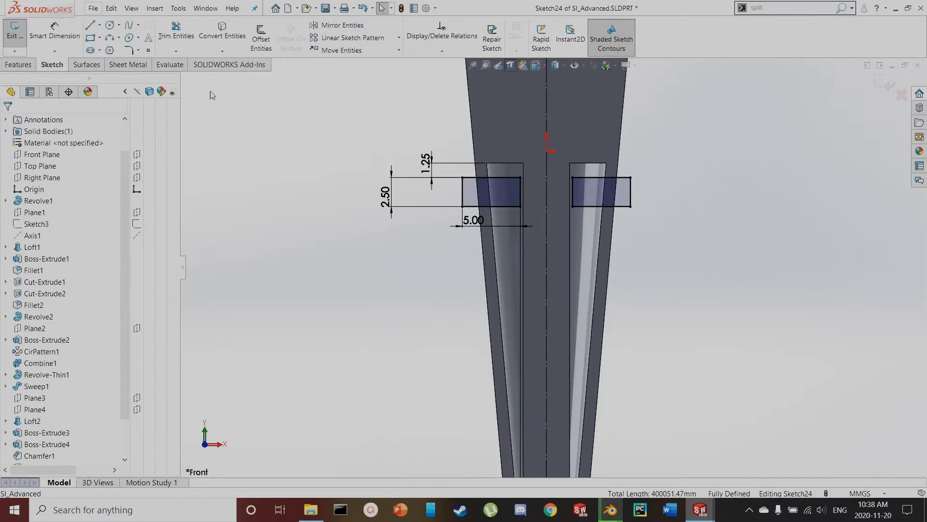
Create a linear sketch pattern of both rectangles down the sleeve, with one instance along X and three along Y spaced 10 mm
click(328, 38)
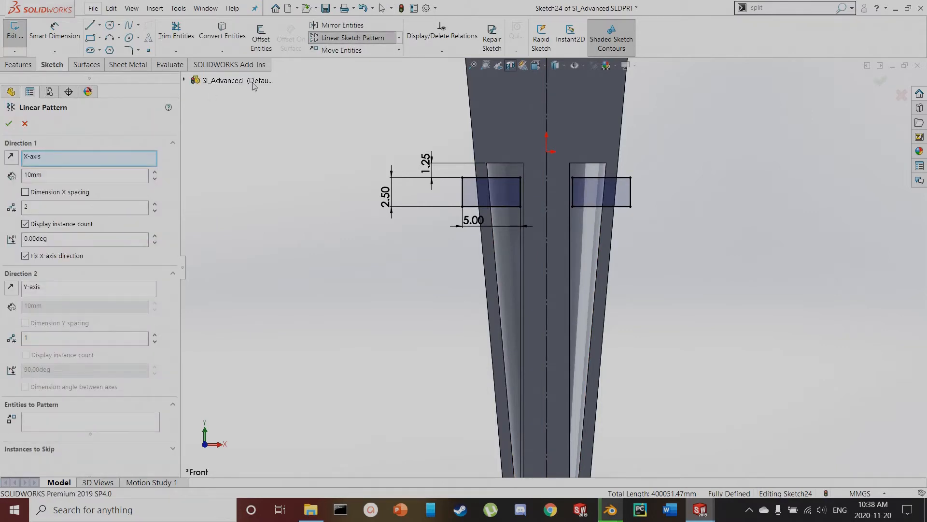
click(493, 201)
click(616, 202)
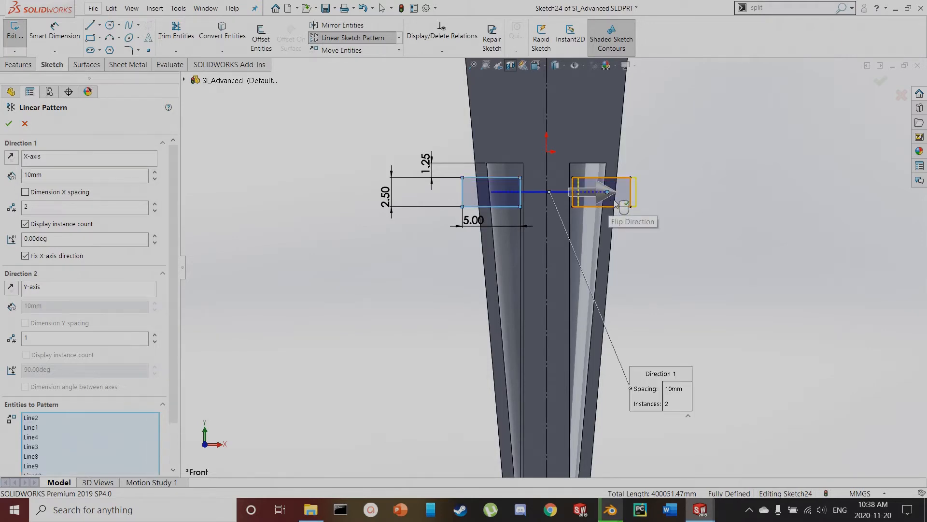
click(154, 211)
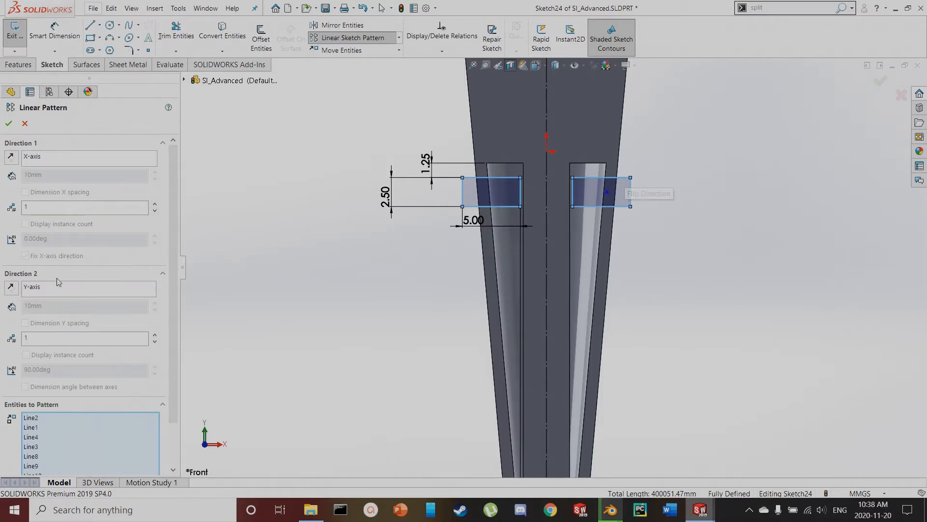
click(155, 335)
click(11, 288)
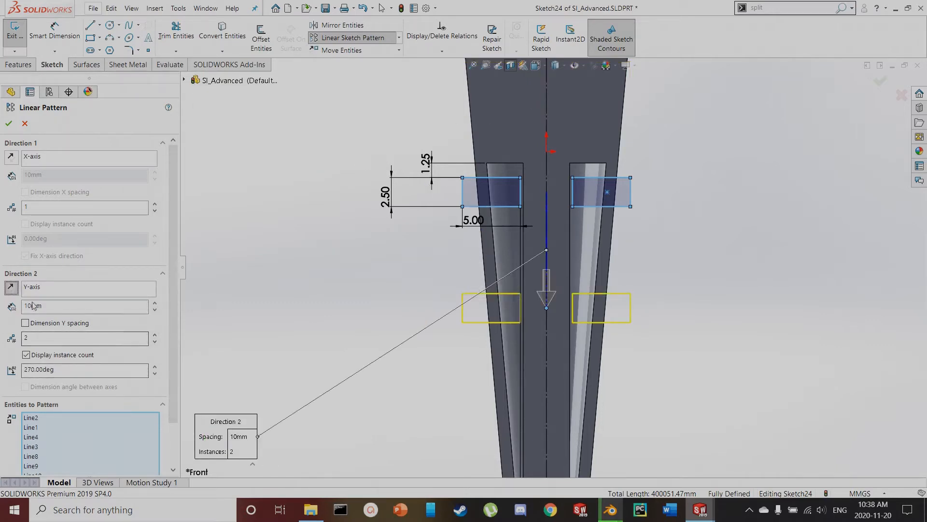
scroll(560, 351, up, 3)
scroll(582, 386, down, 2)
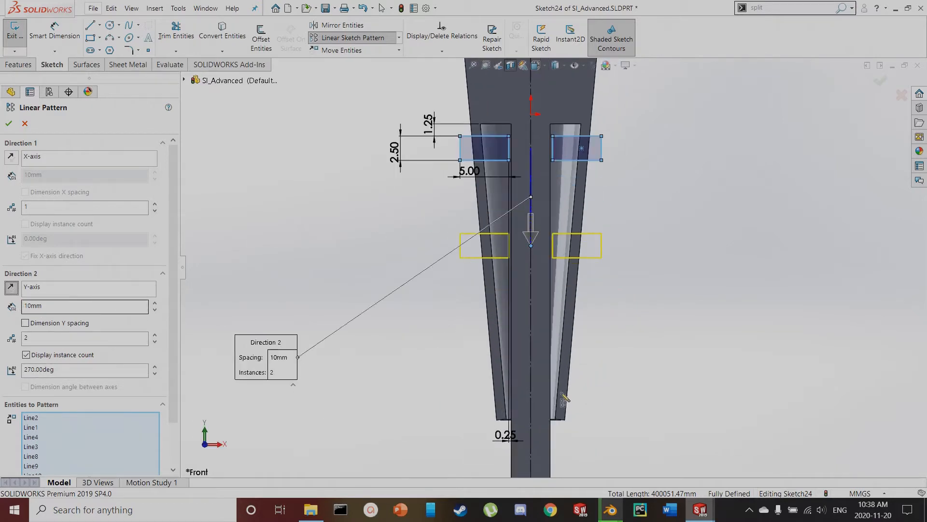
scroll(535, 418, down, 1)
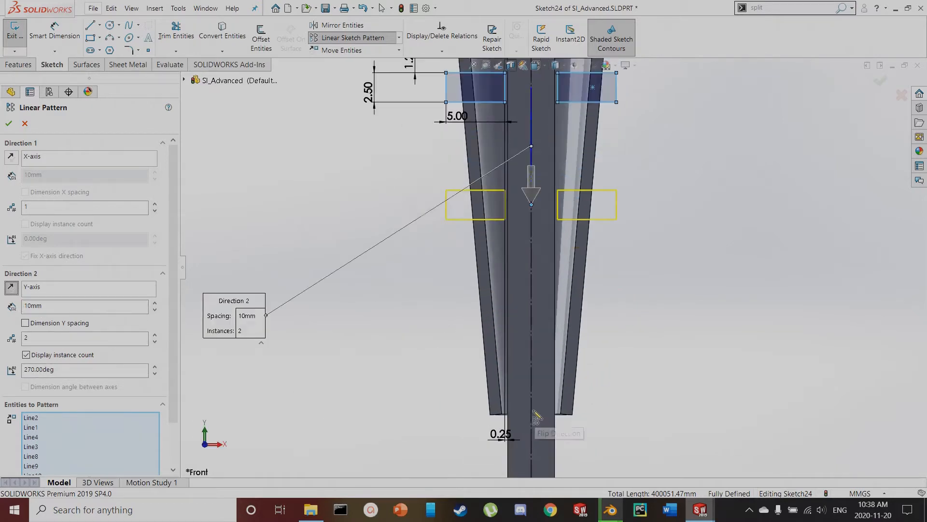
click(155, 335)
click(155, 335)
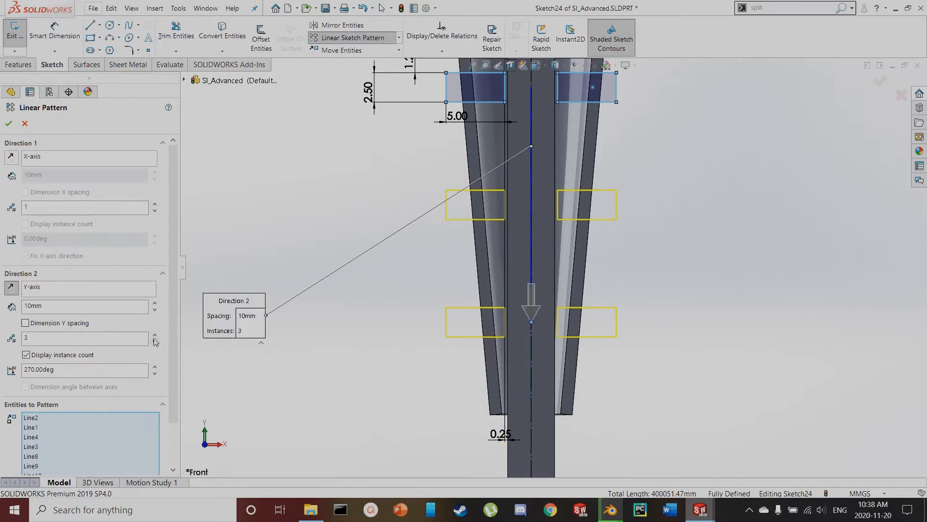
click(9, 124)
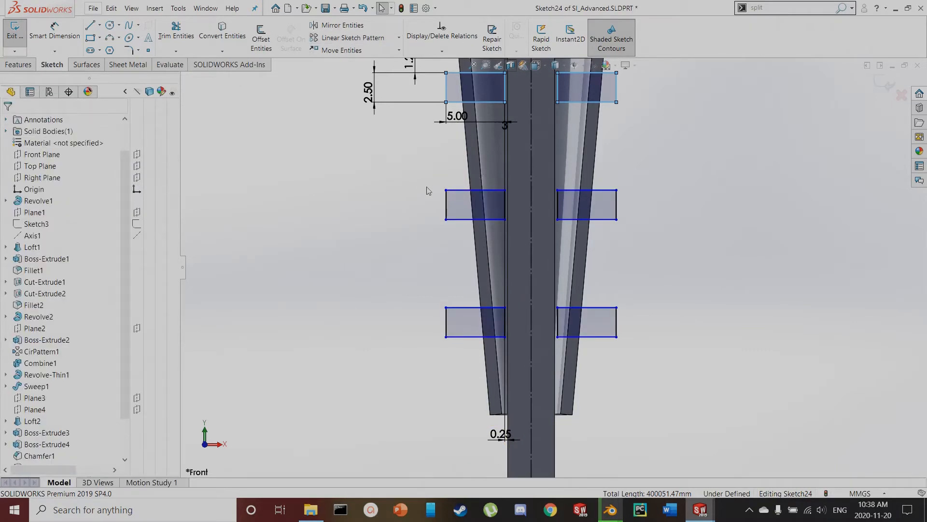
click(653, 223)
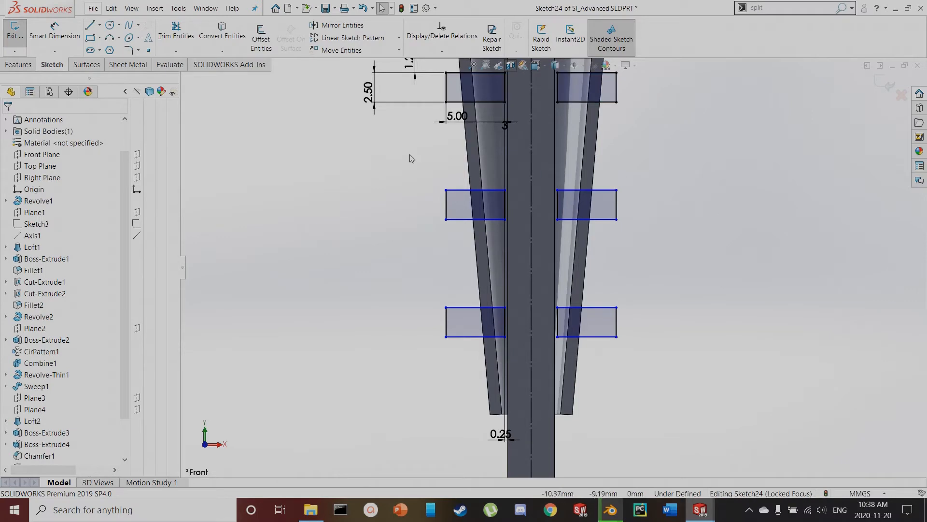
Dimension the distance between the bottom edges of the first and second rectangles on one side as 10 mm
key(d)
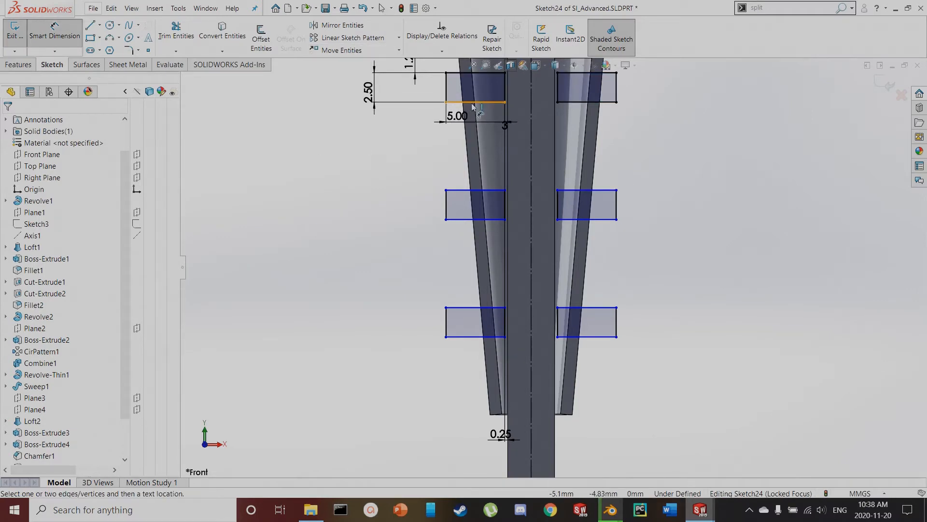
click(473, 103)
click(475, 219)
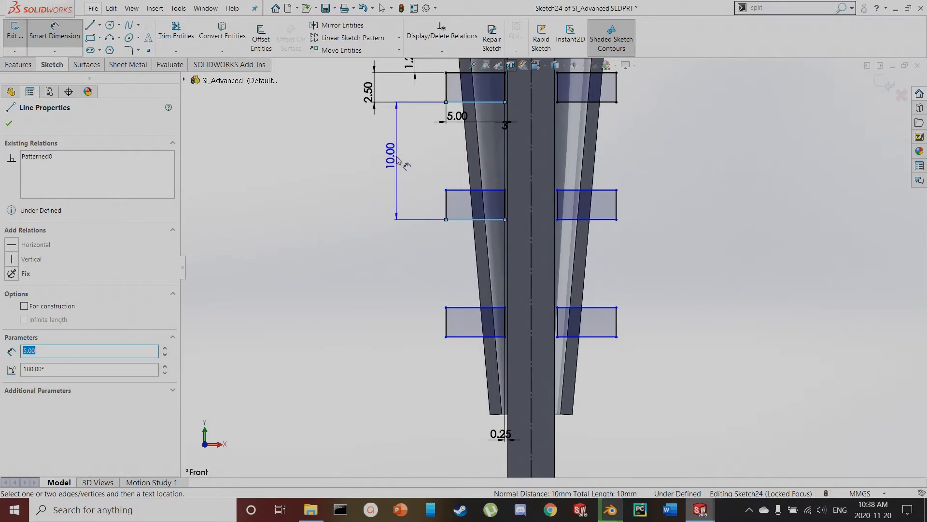
click(407, 164)
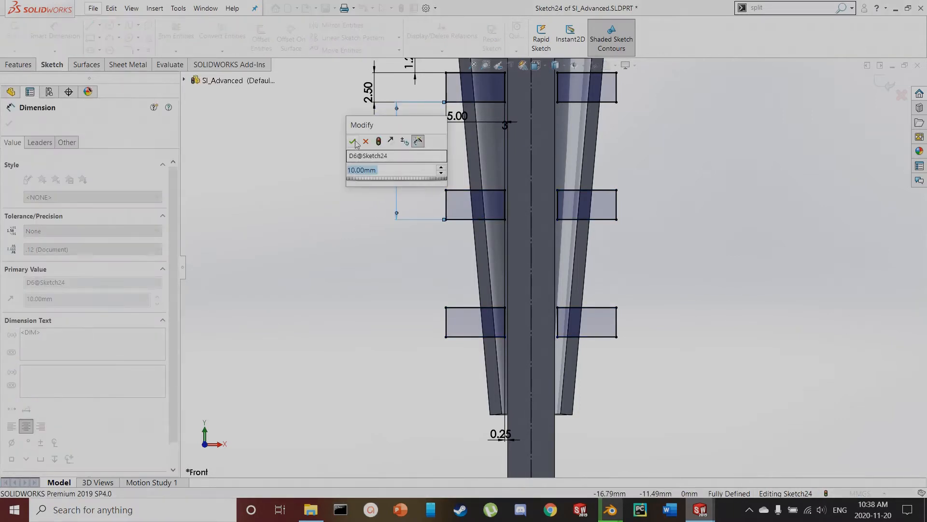
click(353, 141)
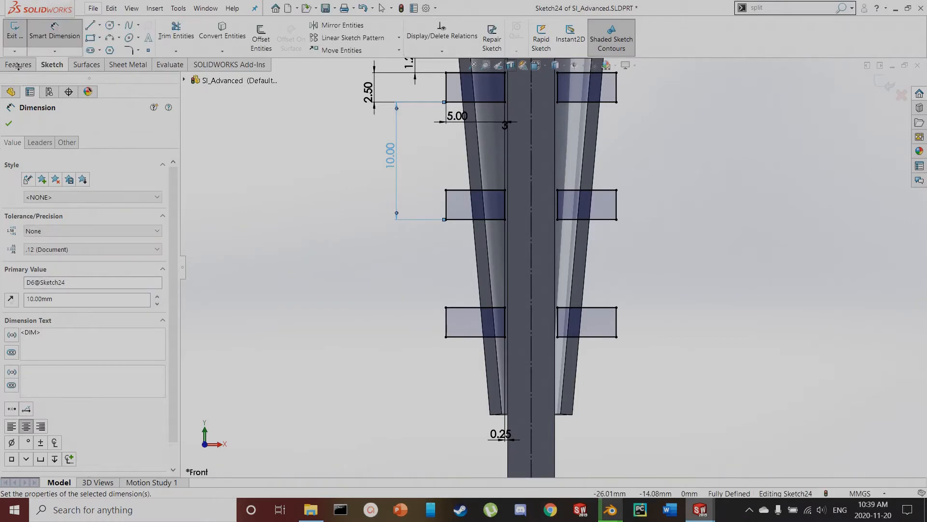
Exit the rectangle sketch and turn off the section view of the model
click(13, 32)
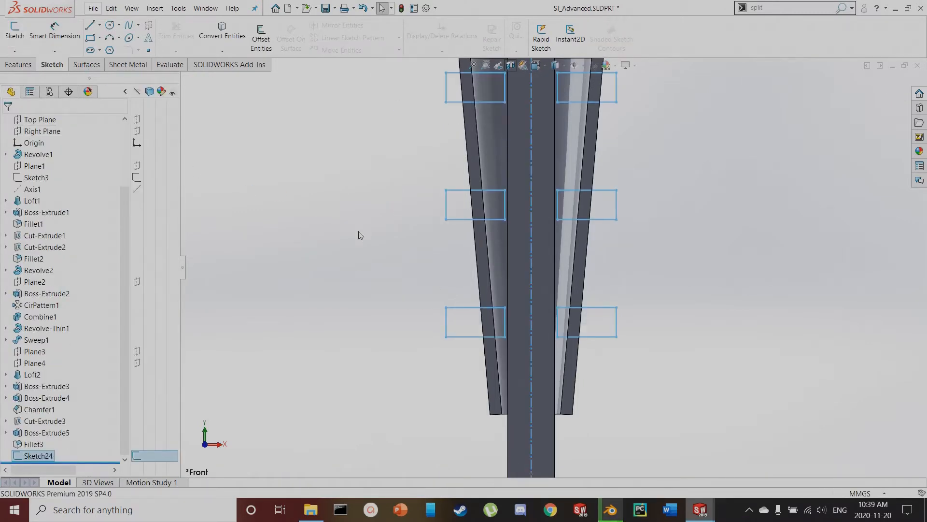
click(511, 66)
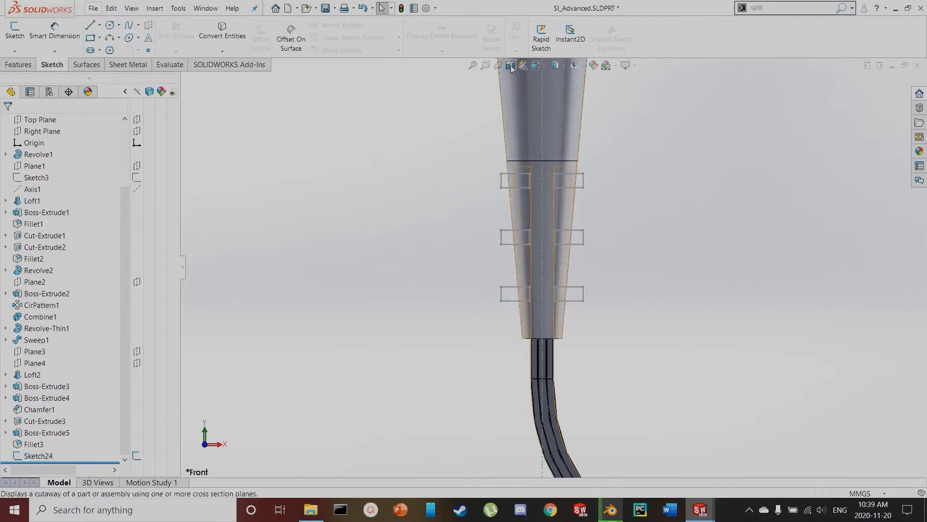
scroll(441, 201, up, 4)
middle_drag(441, 201, 472, 223)
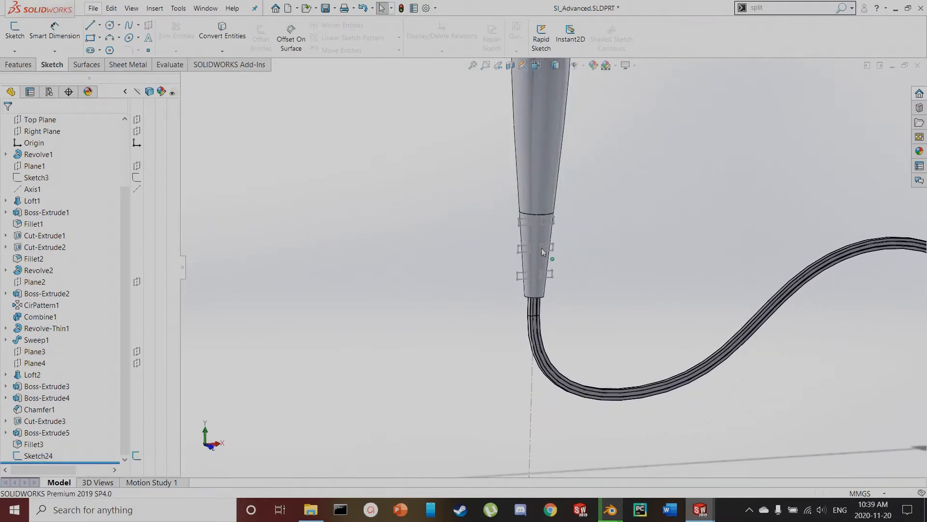
scroll(513, 227, down, 2)
click(18, 65)
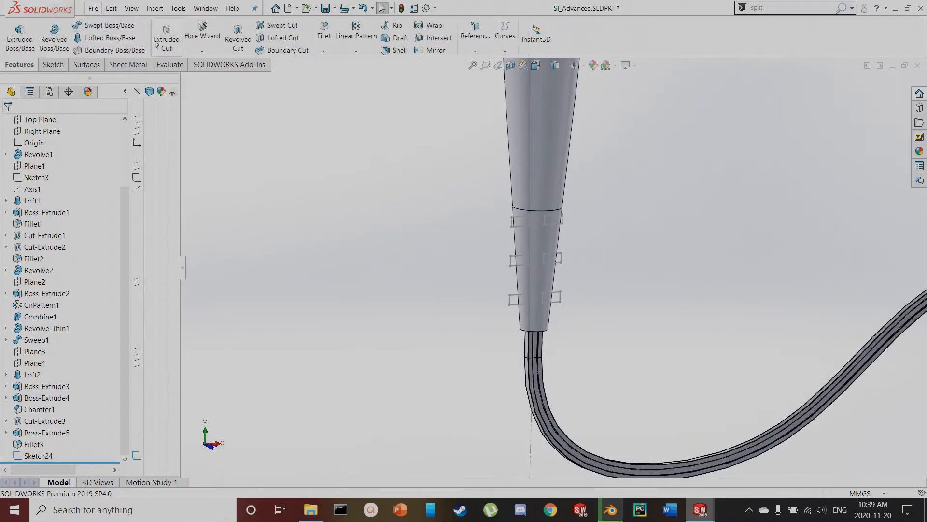
click(166, 37)
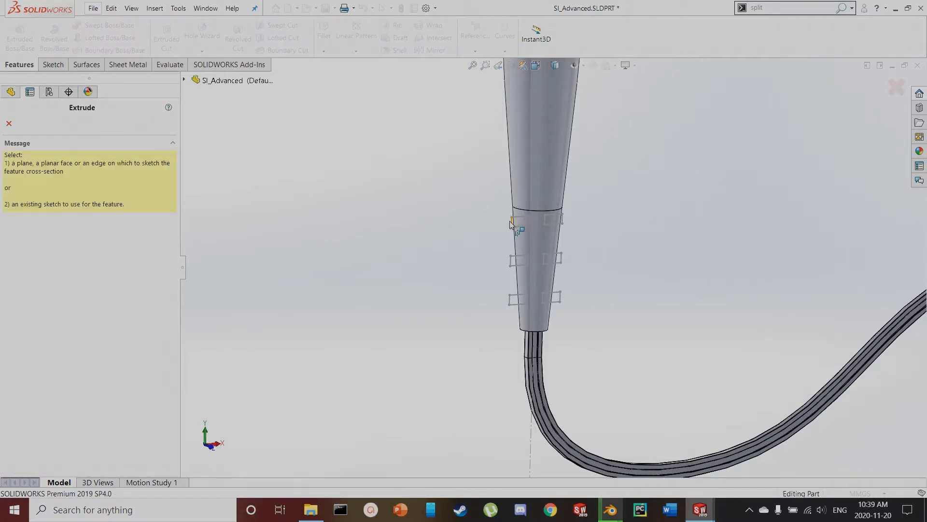
click(505, 216)
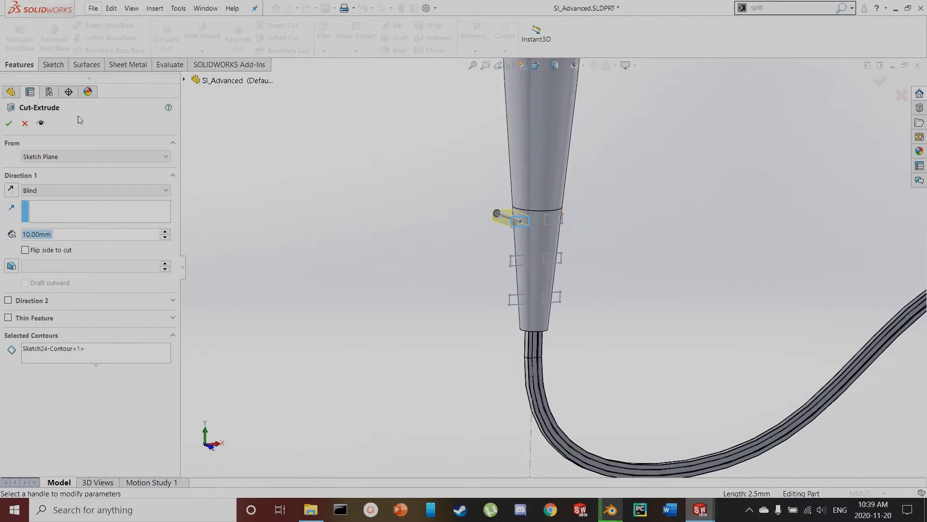
click(56, 347)
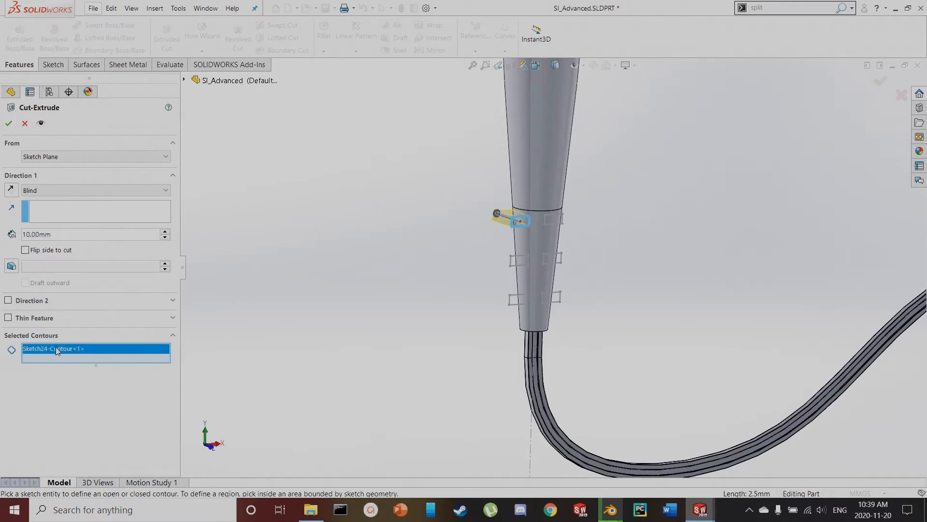
click(25, 123)
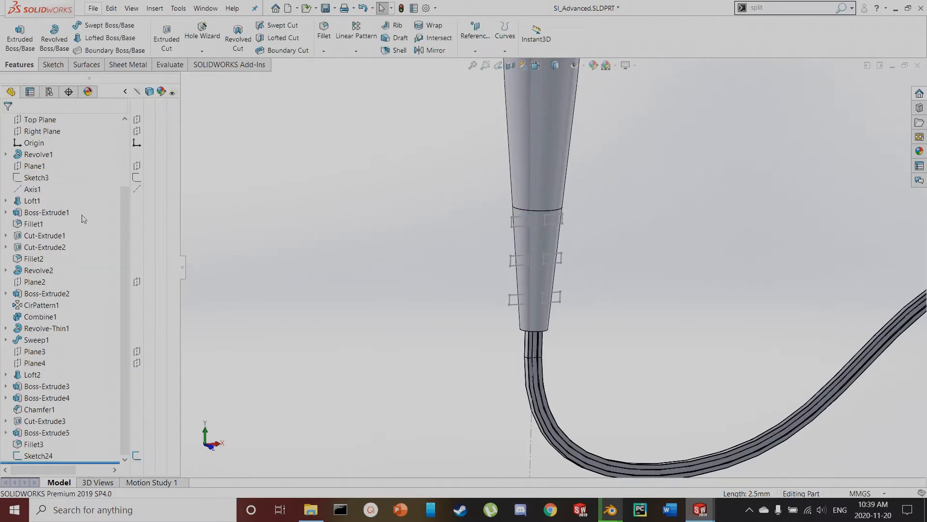
Cut all six rectangles of Sketch24 through the sleeve with an Extruded Cut set to Through All - Both
click(39, 455)
click(175, 39)
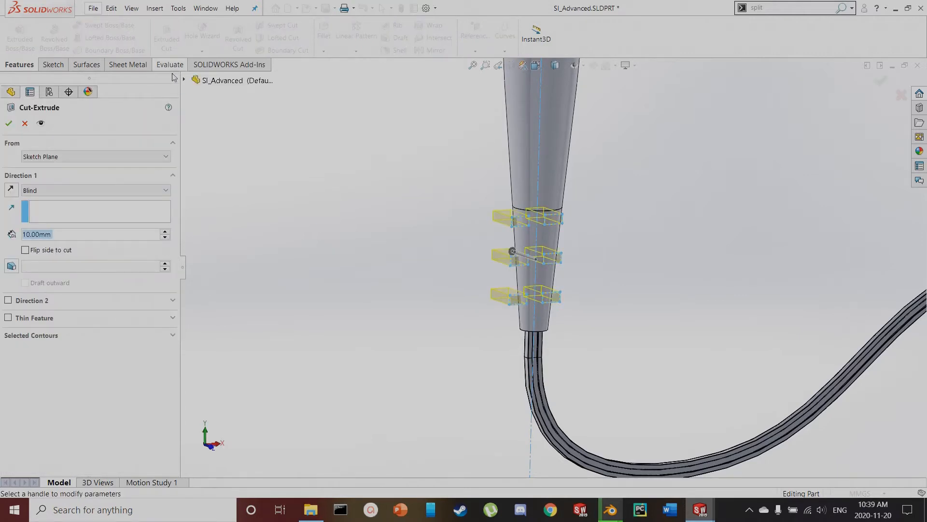
click(53, 191)
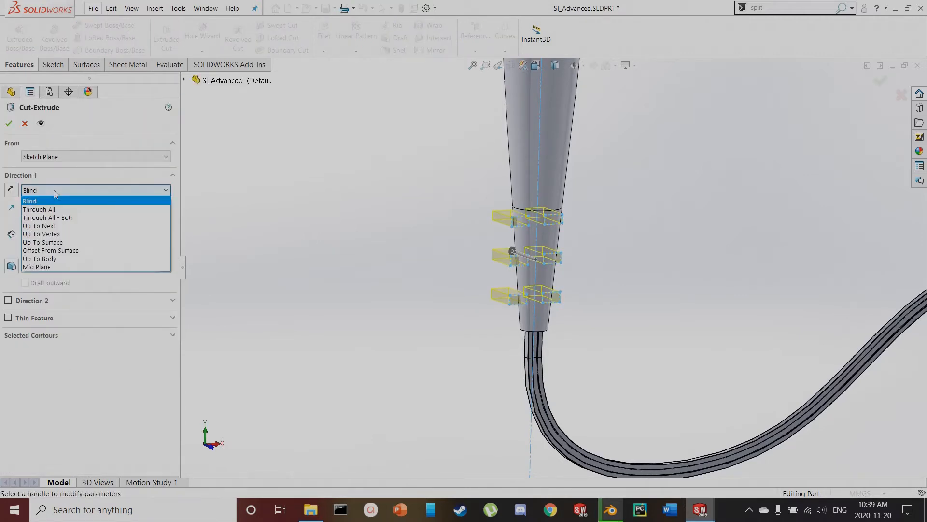
click(54, 220)
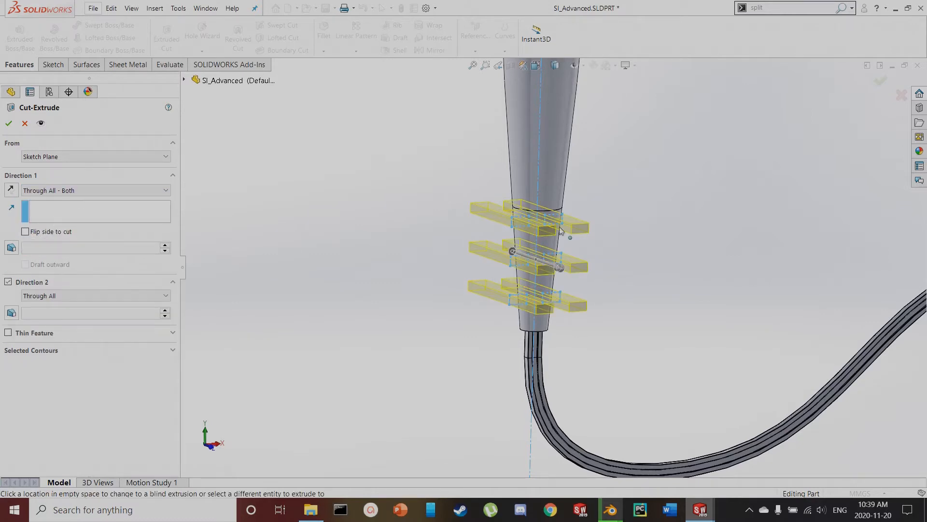
click(7, 123)
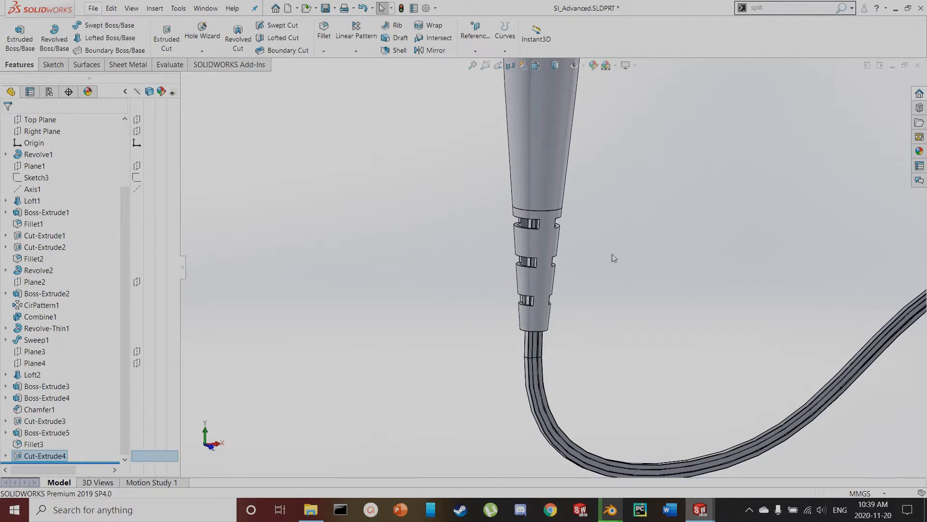
scroll(613, 257, down, 3)
middle_drag(614, 258, 570, 227)
scroll(580, 233, up, 3)
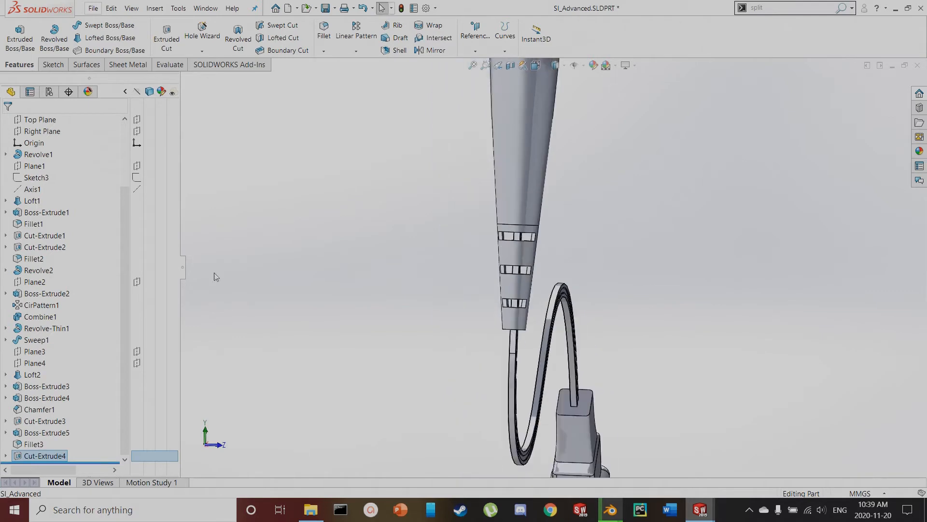
scroll(43, 135, up, 2)
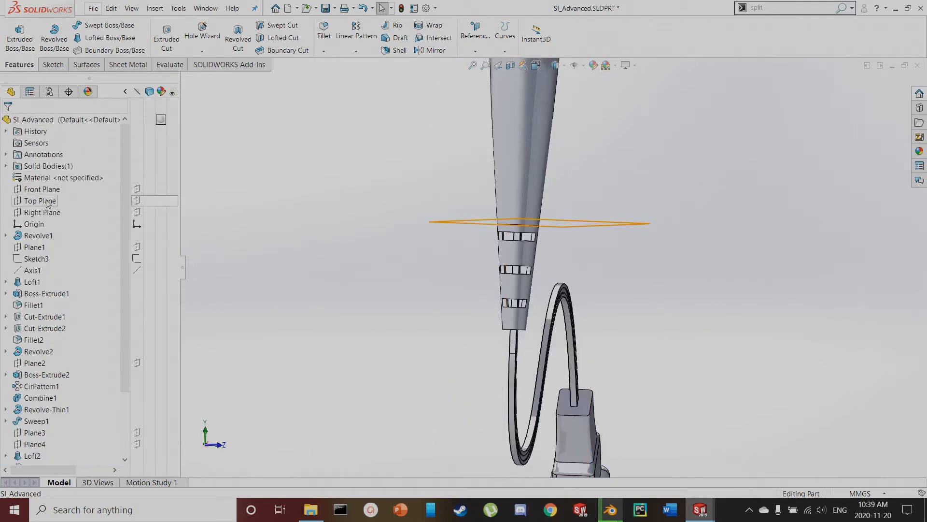
Start a sketch on the Right Plane for the second set of sleeve slots
scroll(456, 214, up, 4)
middle_drag(466, 225, 442, 226)
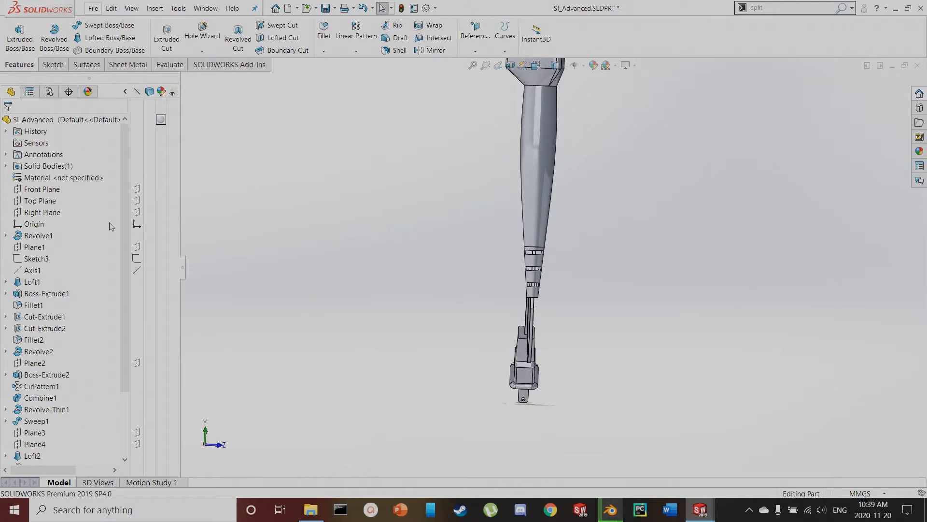
click(49, 213)
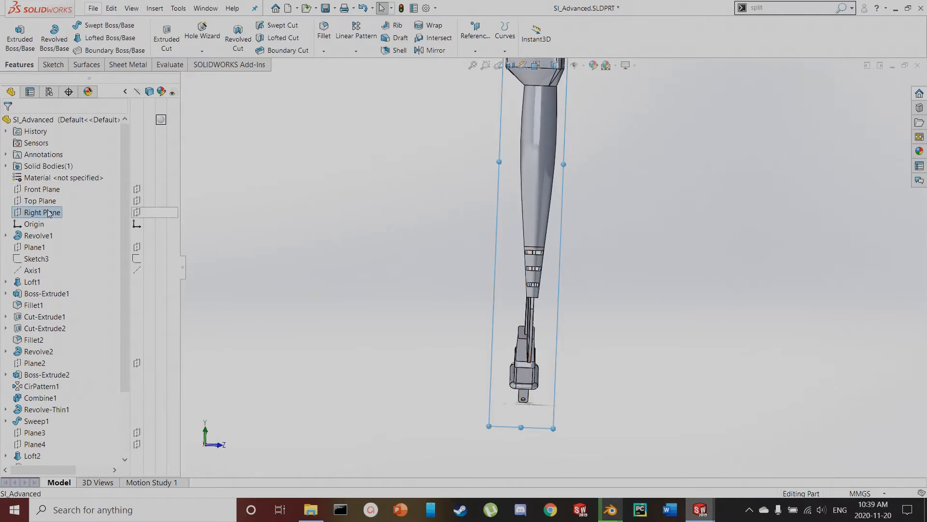
click(52, 64)
click(15, 33)
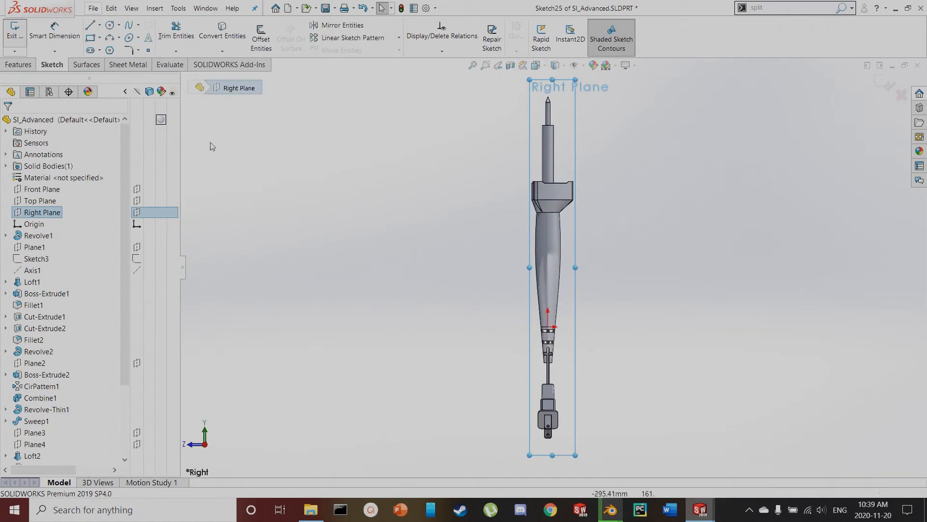
scroll(563, 349, down, 10)
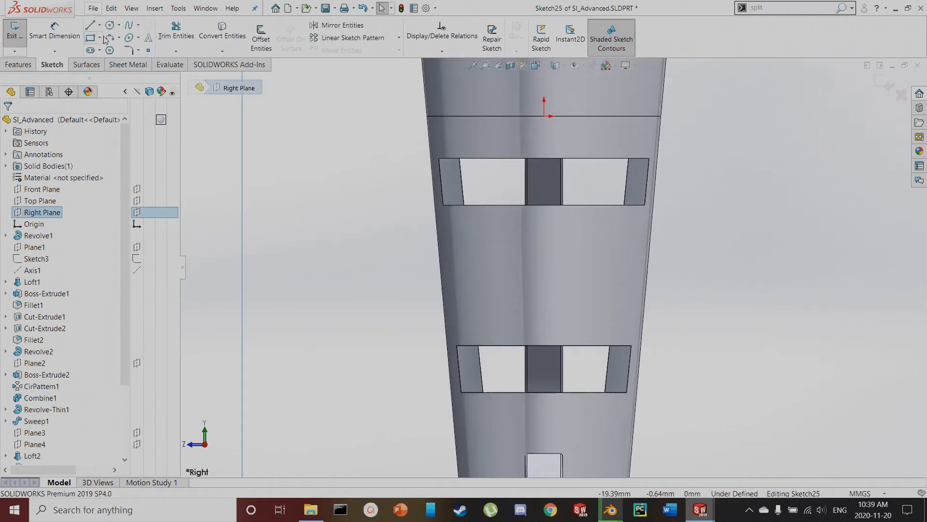
click(87, 64)
click(79, 33)
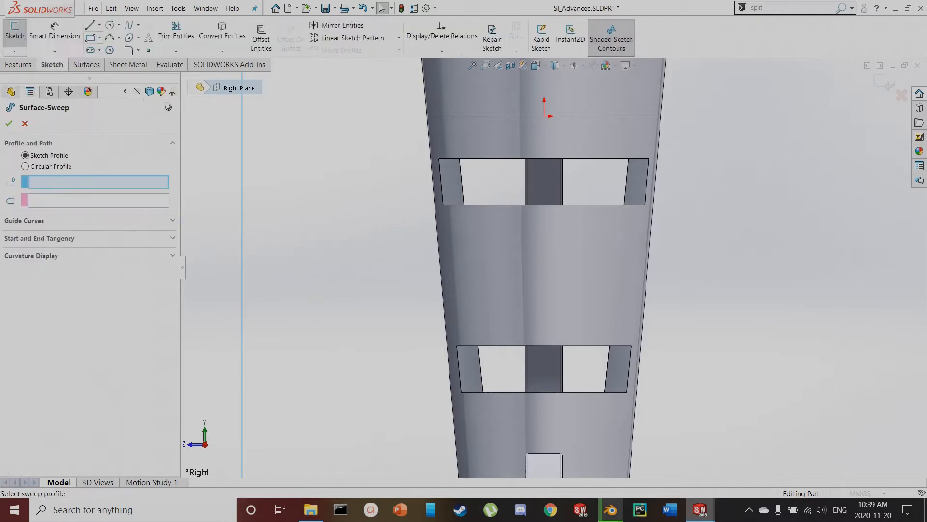
click(25, 123)
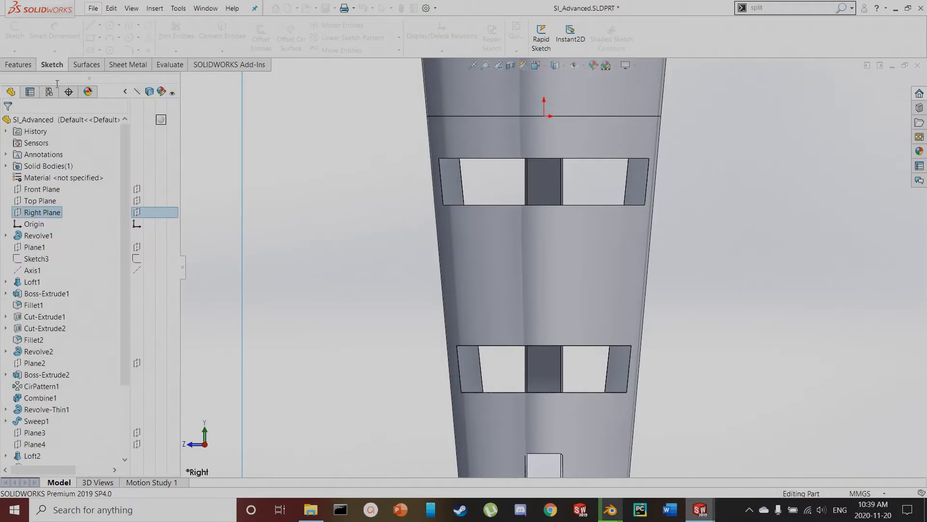
Sketch a rectangle about 7.3 by 3.8 mm on the Right Plane, between the first two slot rows and overlapping the sleeve's side edge
key(f)
key(r)
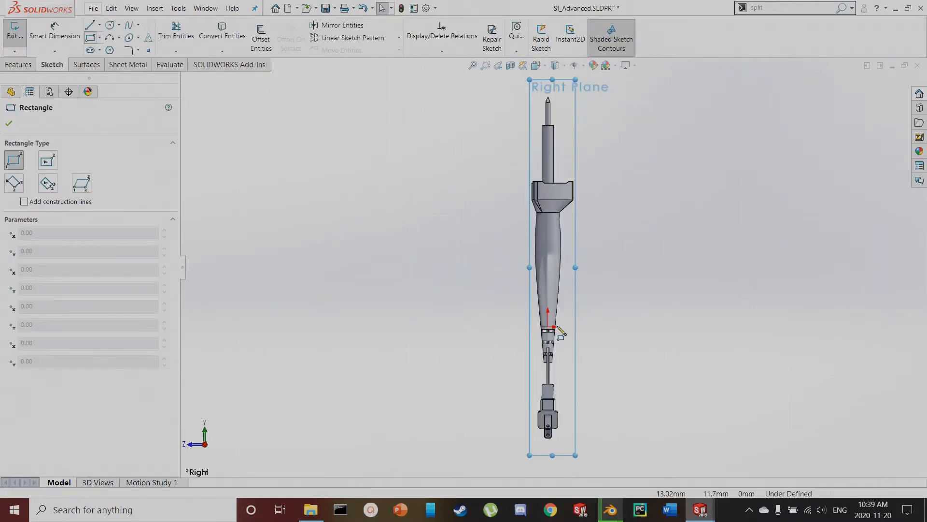
scroll(553, 334, down, 6)
click(559, 279)
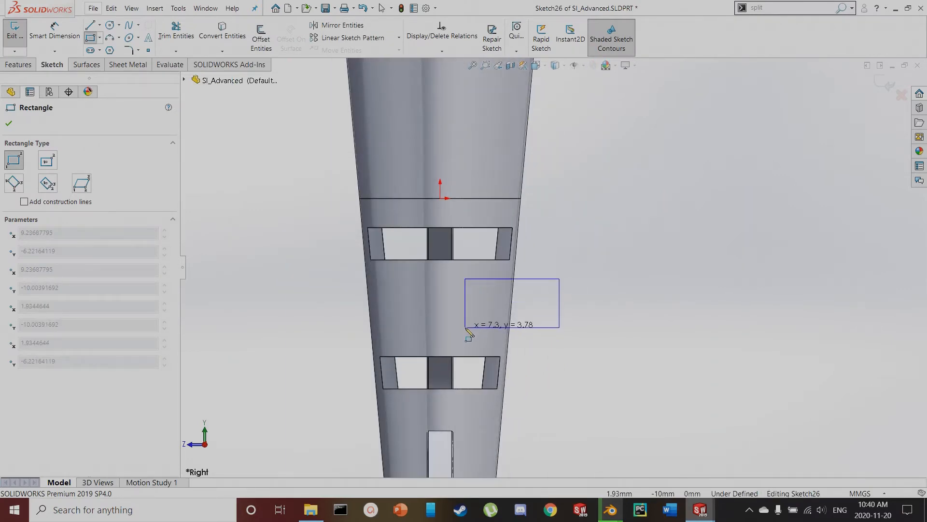
click(466, 328)
key(Escape)
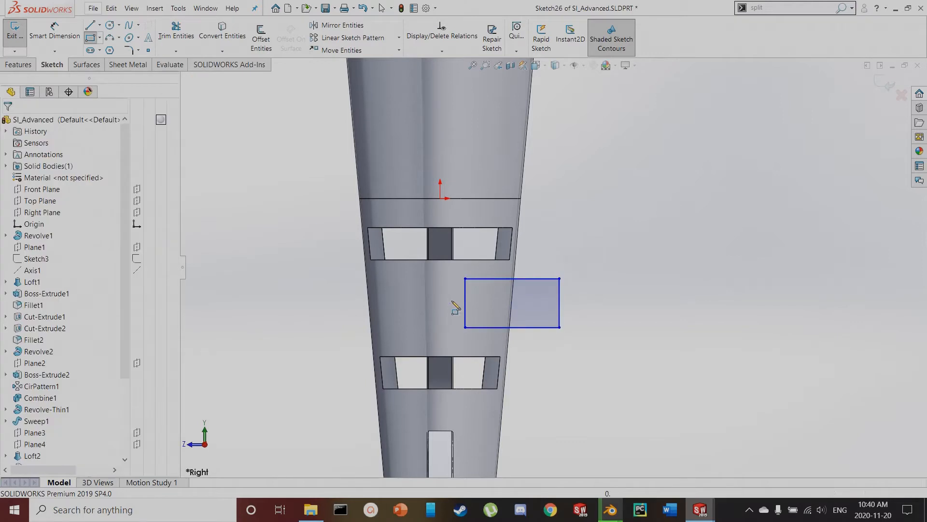
Dimension the distance from the rectangle's inner vertical edge to the nearest edge of the central bar in the first slot row as 1 mm
key(d)
click(466, 299)
scroll(464, 245, up, 5)
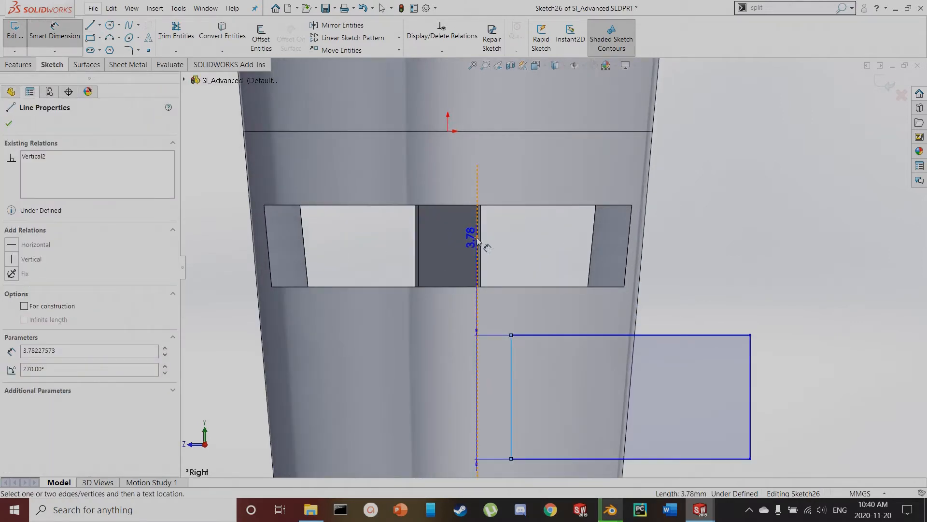
click(479, 242)
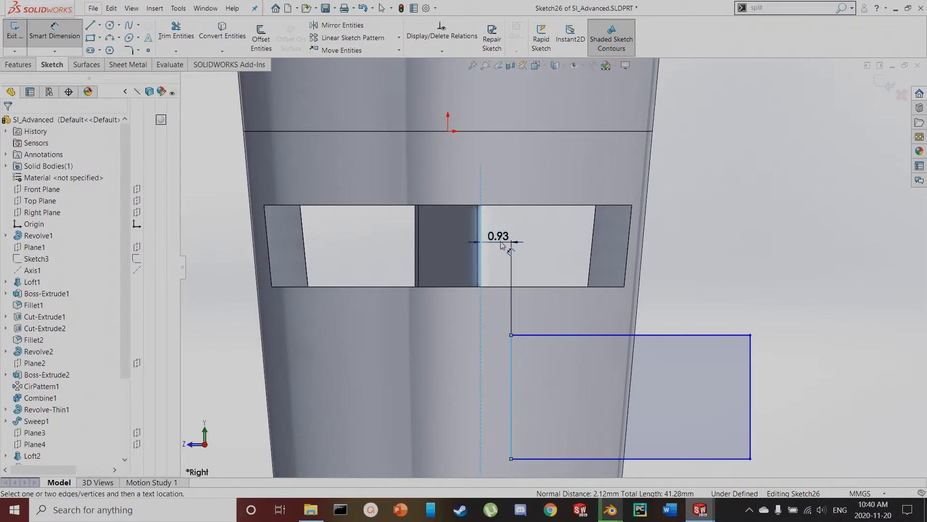
click(502, 246)
text(1)
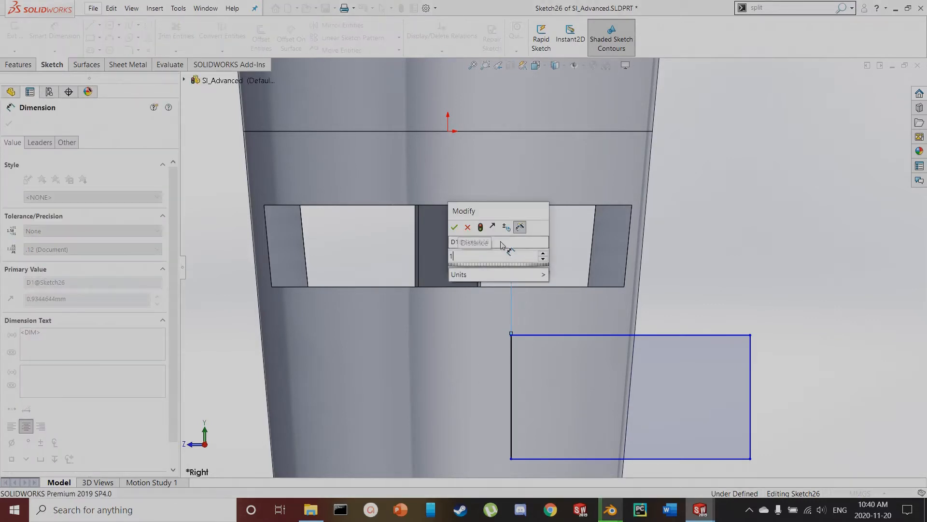
key(Return)
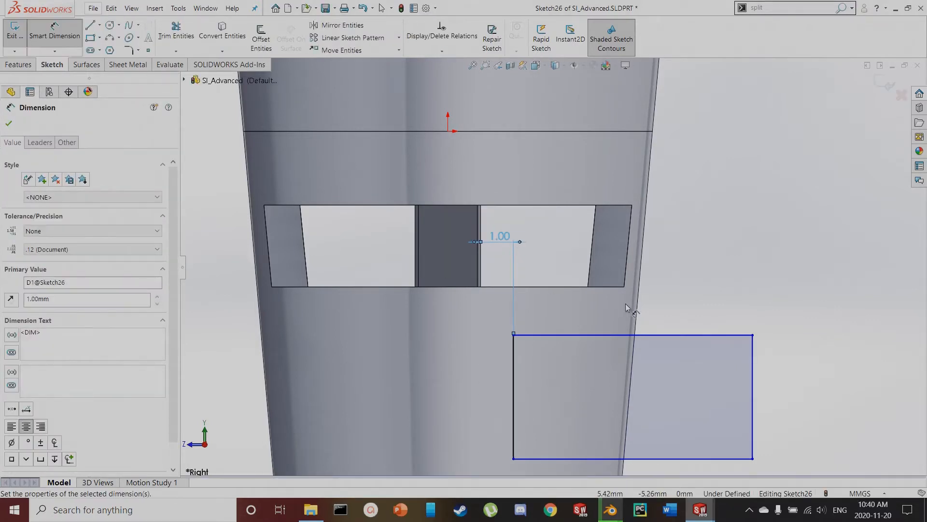
Dimension the gap between the first slot row's lower edge and the rectangle's upper edge as 2.5 mm
scroll(696, 286, up, 2)
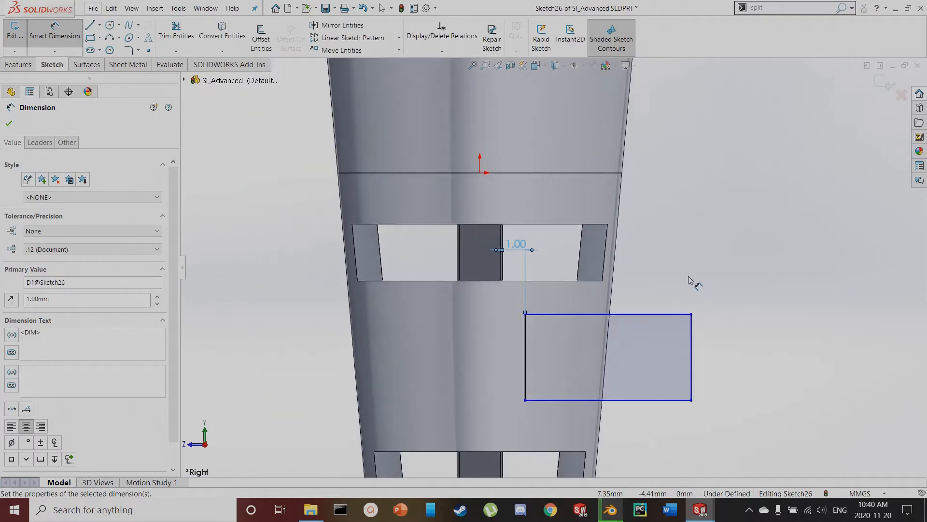
click(563, 284)
click(559, 313)
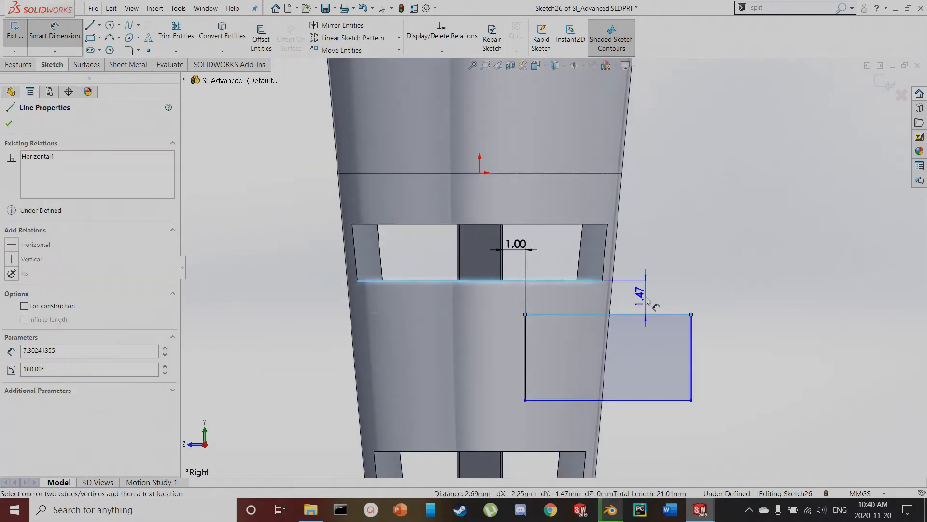
click(647, 301)
text(2.5)
key(Return)
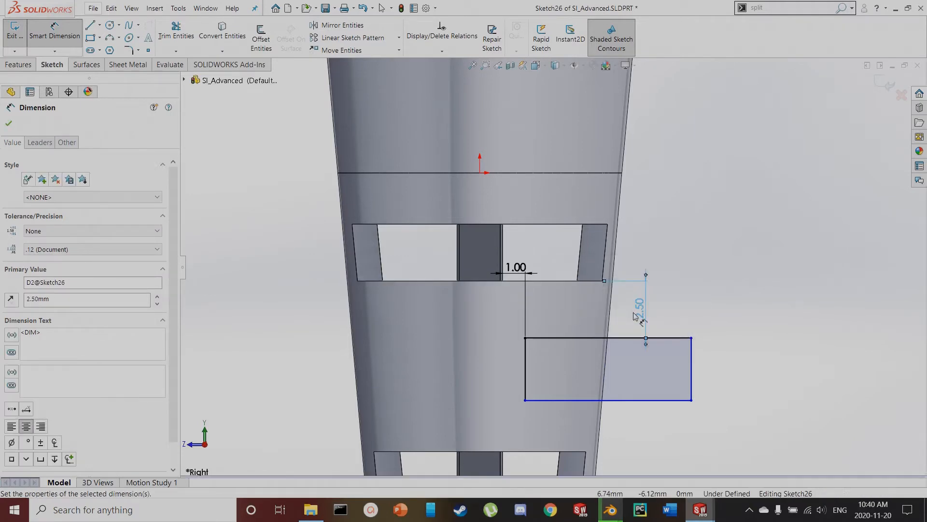
Dimension the gap between the rectangle's lower edge and the second slot row's upper edge as 2.5 mm
scroll(611, 413, down, 2)
click(527, 401)
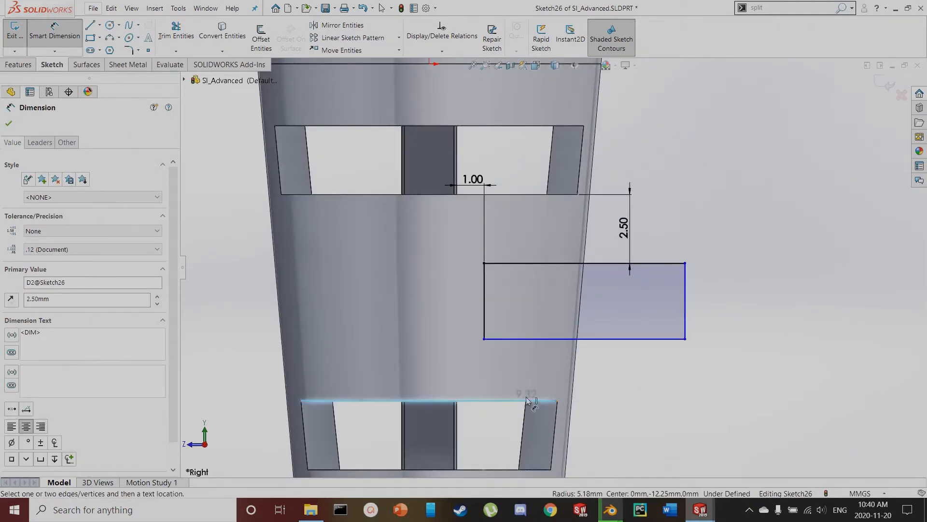
click(527, 338)
click(640, 374)
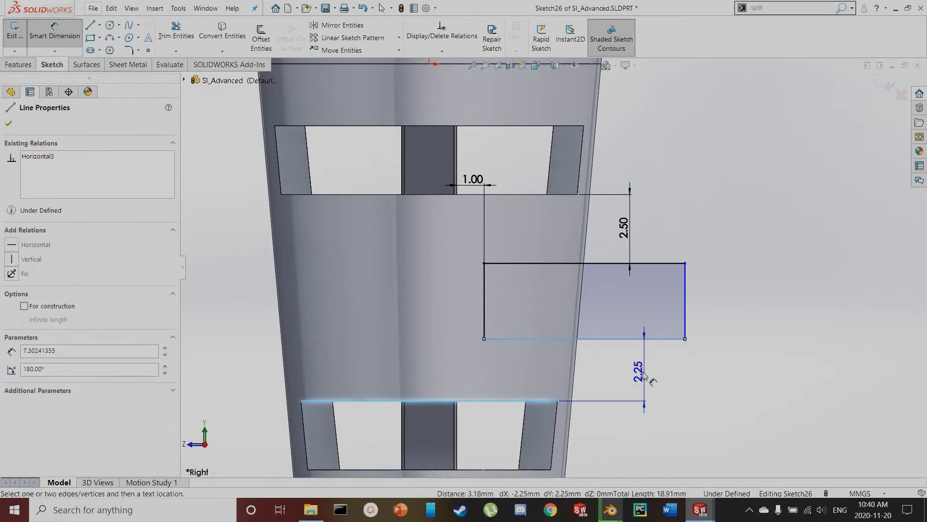
text(2.5)
key(Return)
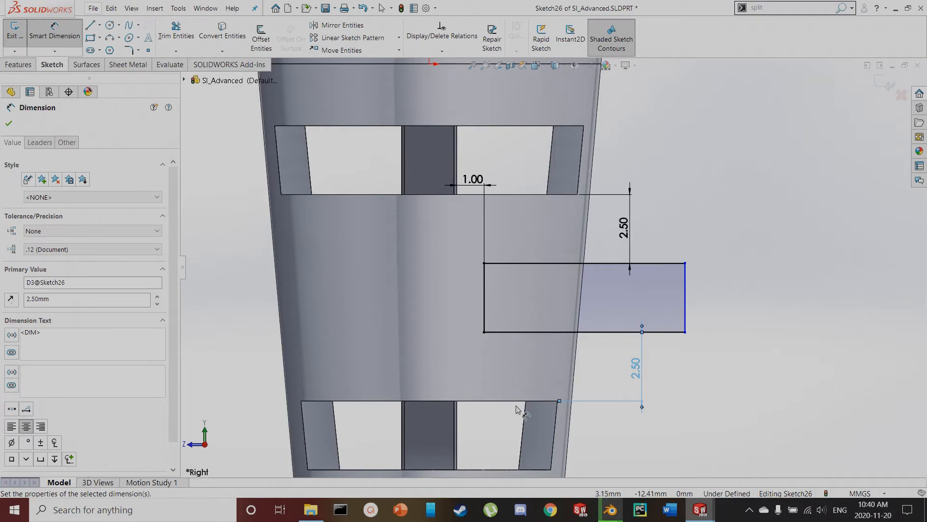
Dimension the rectangle's width as 5 mm
click(646, 264)
click(649, 246)
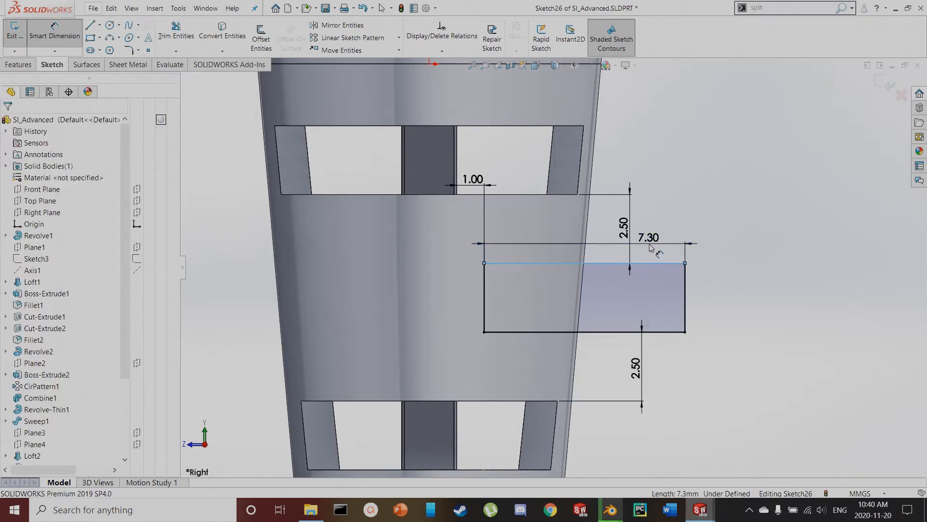
key(Return)
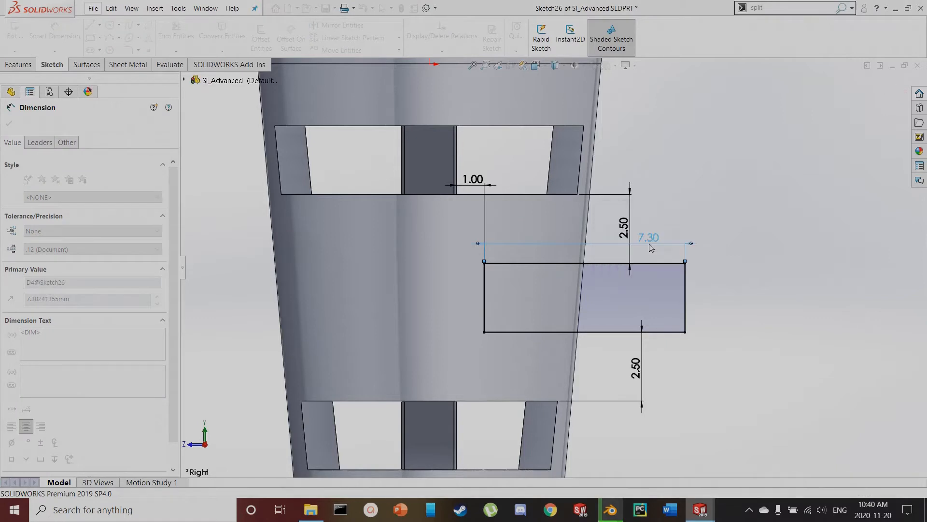
text(5)
key(Return)
scroll(589, 268, up, 1)
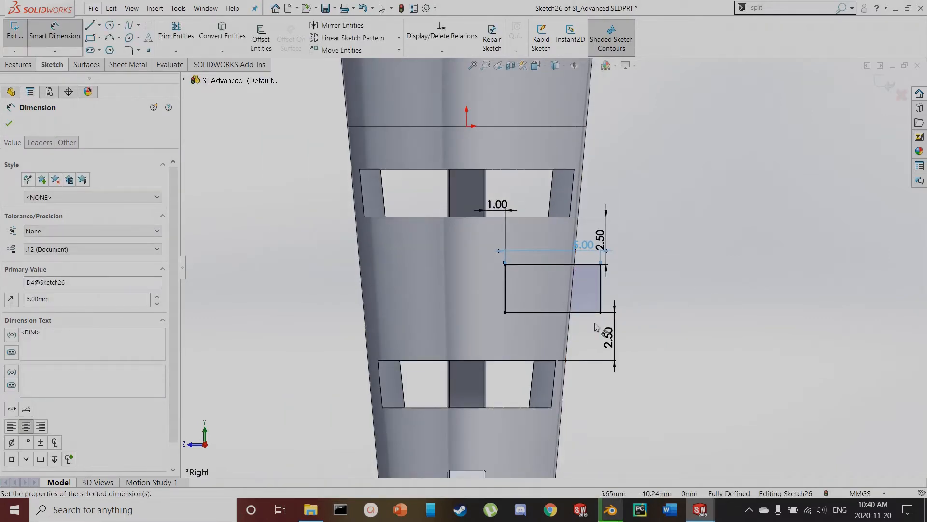
Draw a vertical line about 25 mm long down from the origin and make it an infinite-length construction line
click(91, 26)
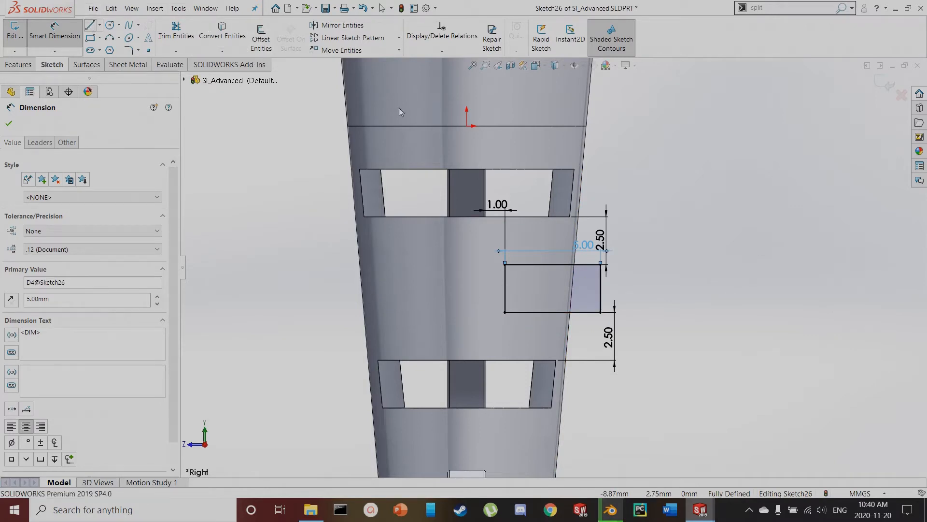
click(466, 126)
scroll(512, 386, up, 3)
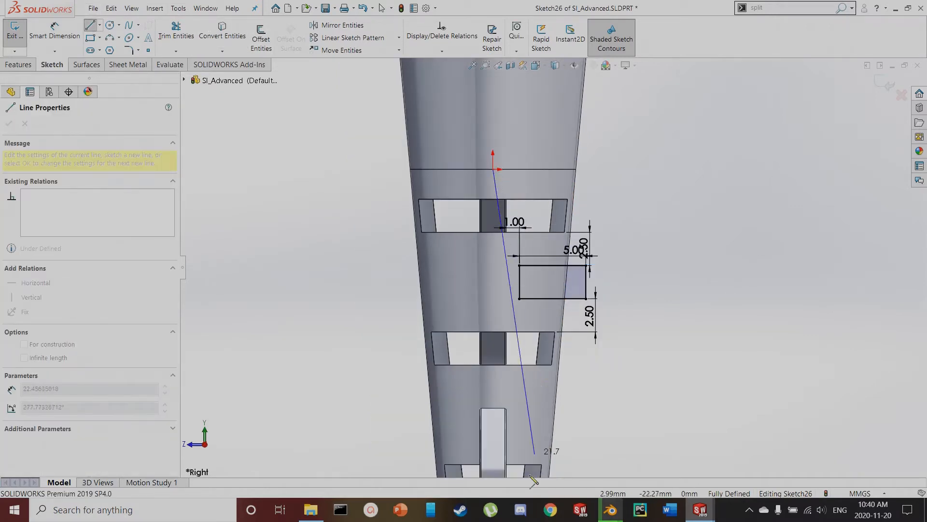
scroll(513, 422, down, 2)
click(505, 416)
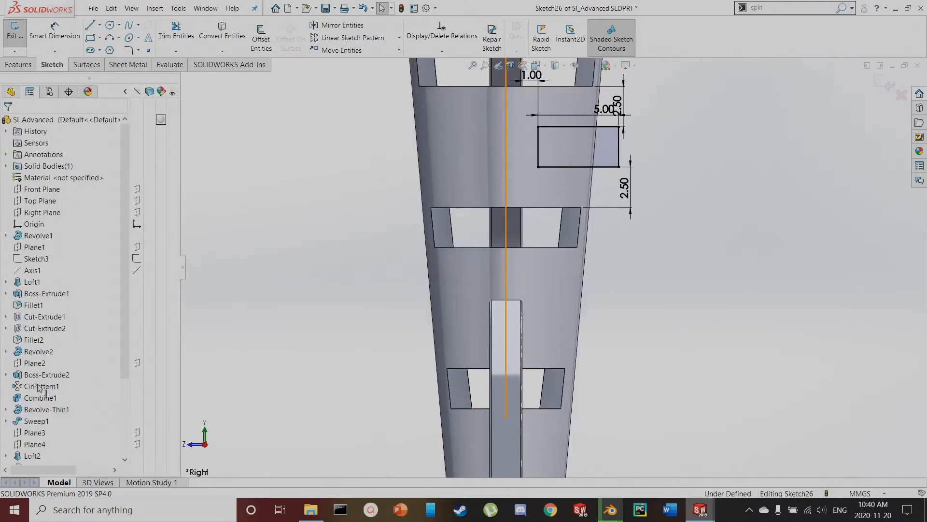
key(Escape)
click(23, 319)
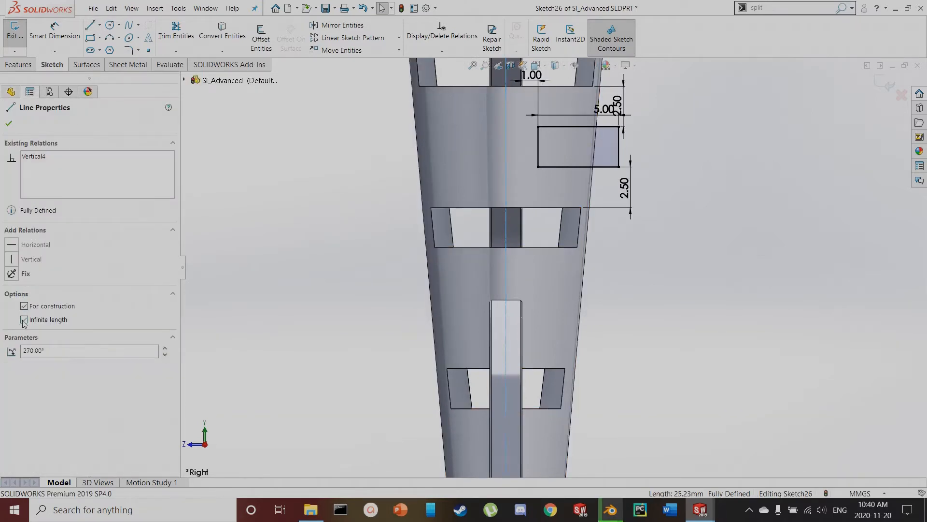
Move the vertical construction line off the origin and constrain it to the origin with a Coincident relation
scroll(507, 157, up, 3)
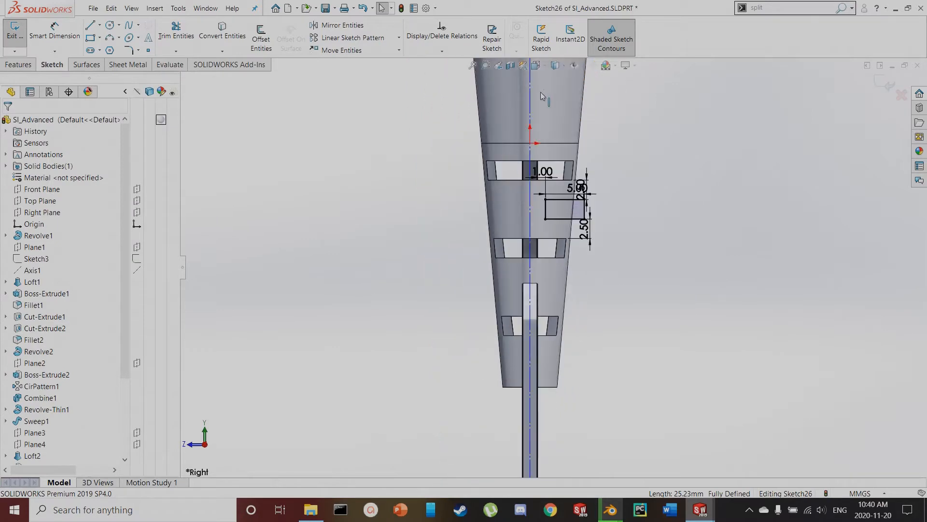
scroll(524, 196, down, 3)
drag(524, 201, 511, 195)
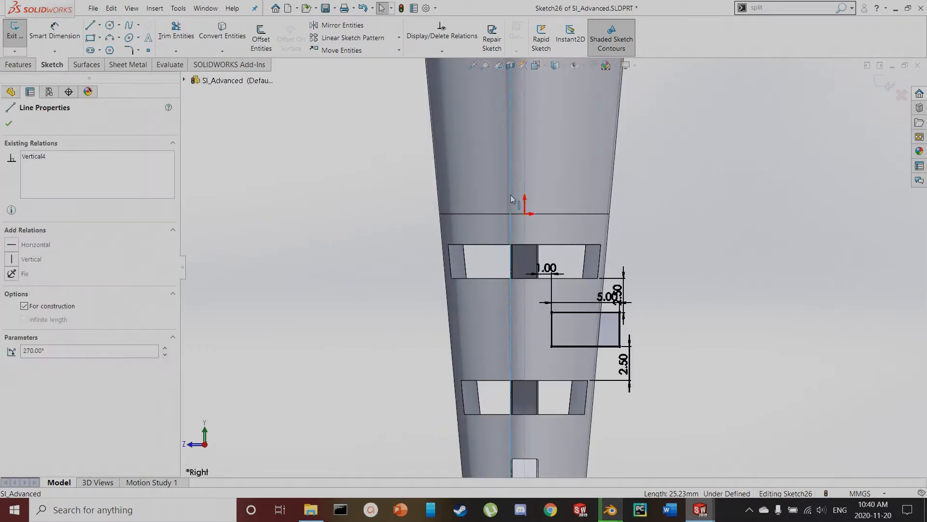
ctrl+click(525, 213)
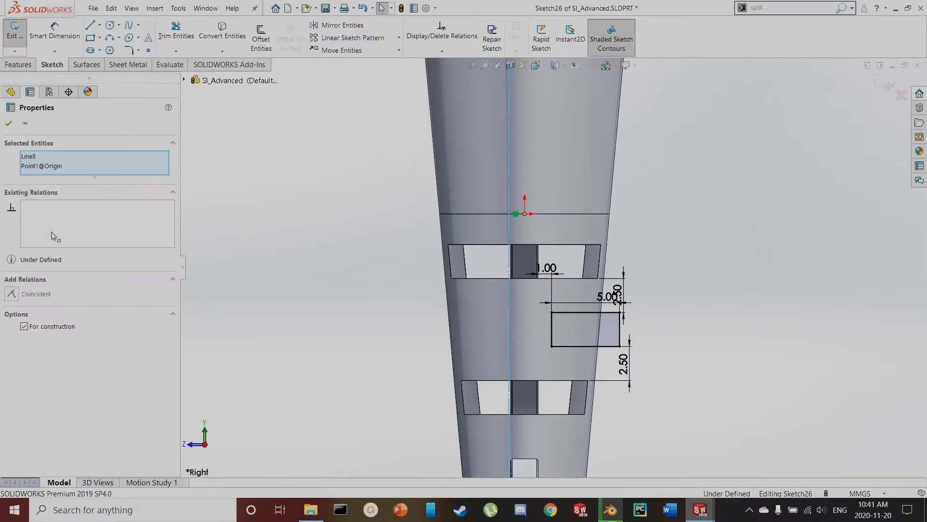
click(12, 294)
key(Escape)
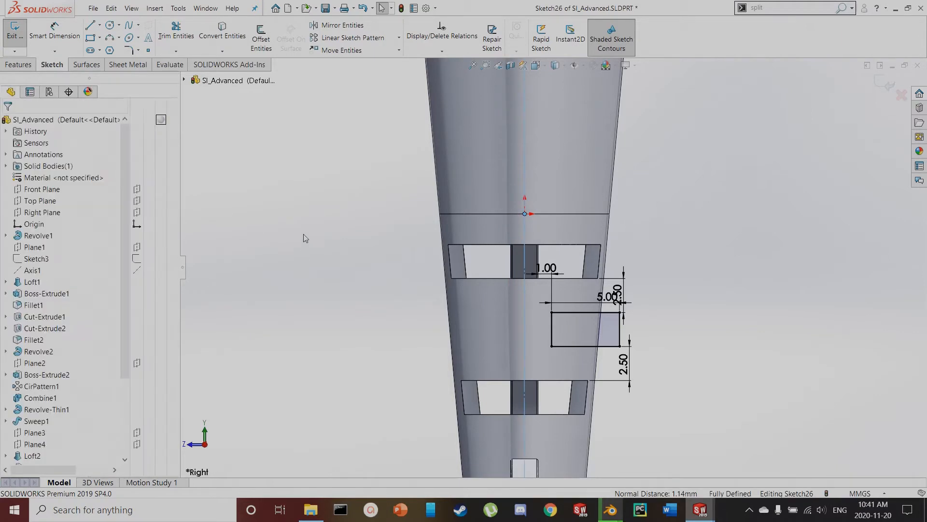
Mirror the rectangle about the vertical construction line with Copy enabled
click(338, 25)
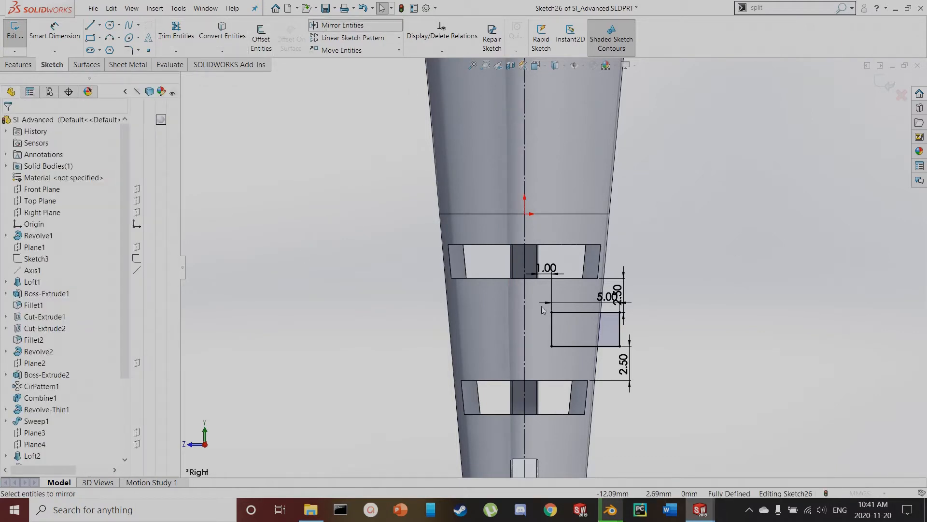
click(610, 329)
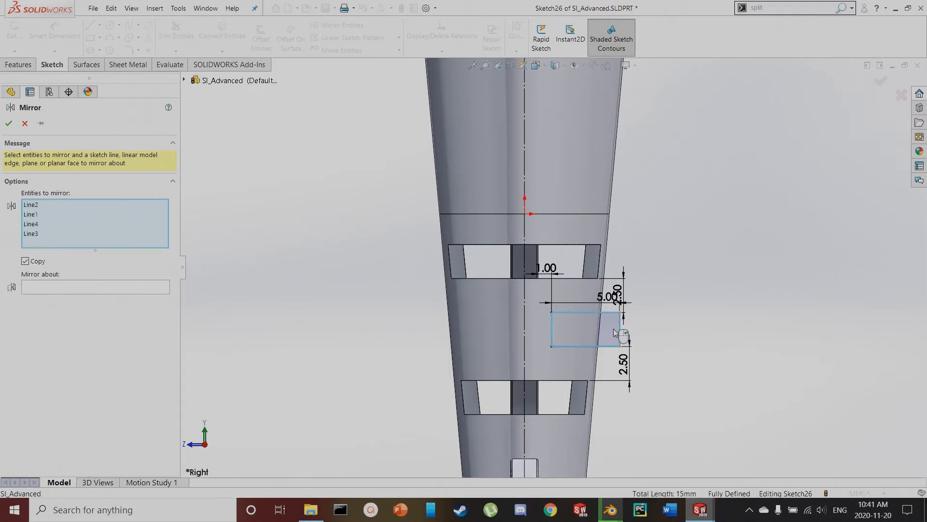
click(525, 248)
click(8, 123)
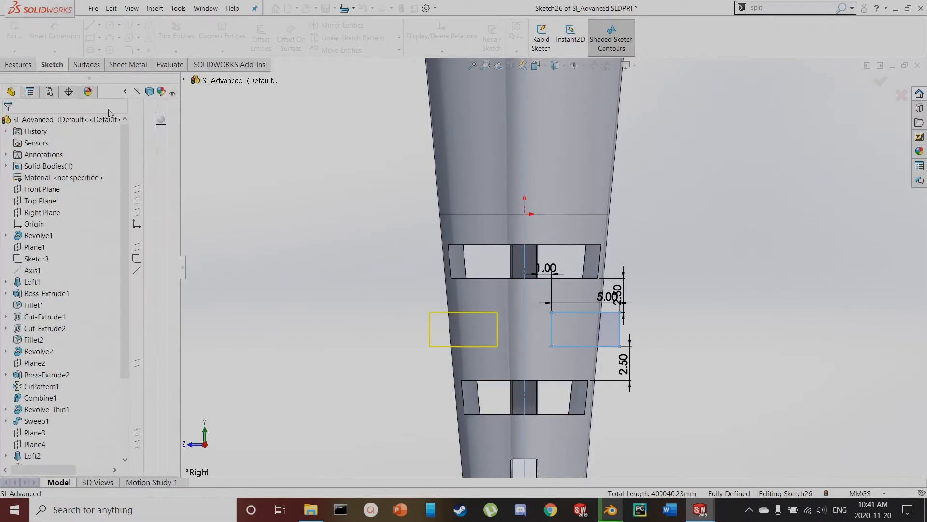
Linear-pattern both mirrored rectangles down the sleeve along the Y-axis, with 3 instances spaced 10 mm and a single X instance
click(353, 38)
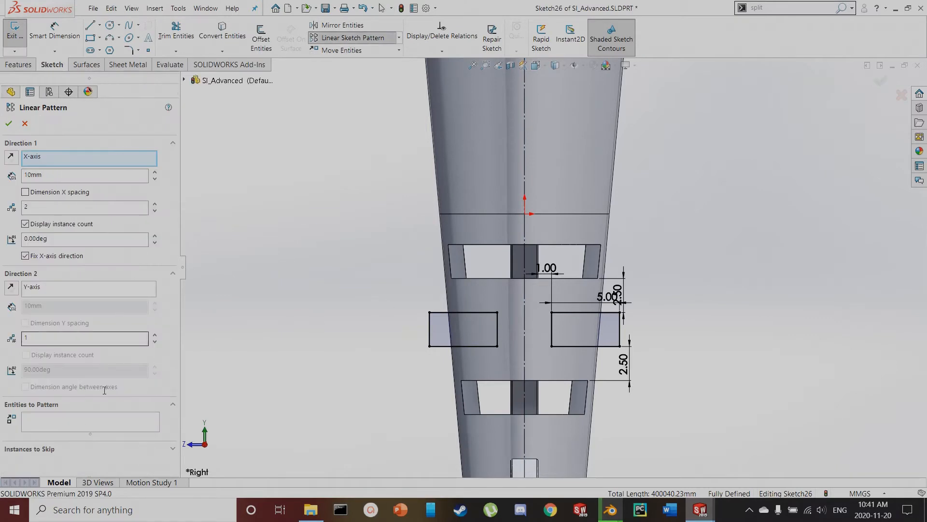
click(69, 427)
click(445, 326)
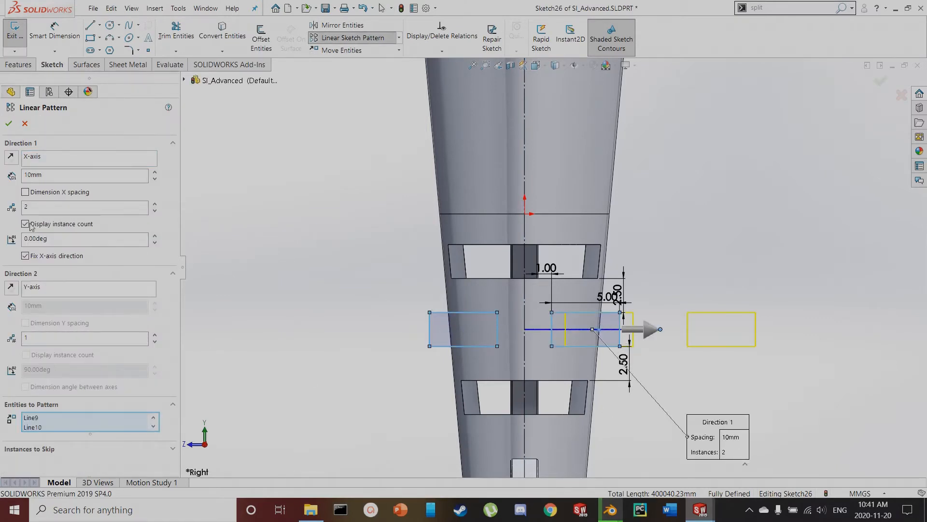
click(155, 211)
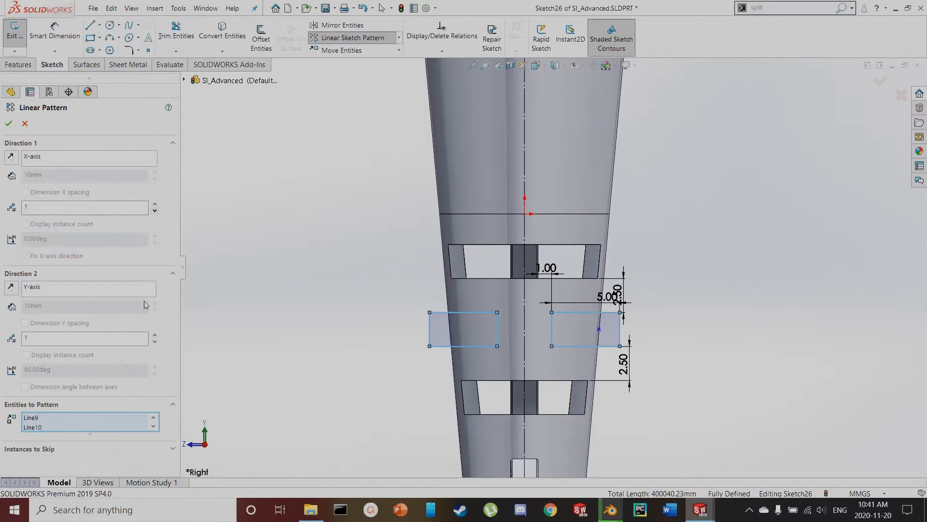
scroll(540, 200, up, 4)
scroll(579, 398, down, 4)
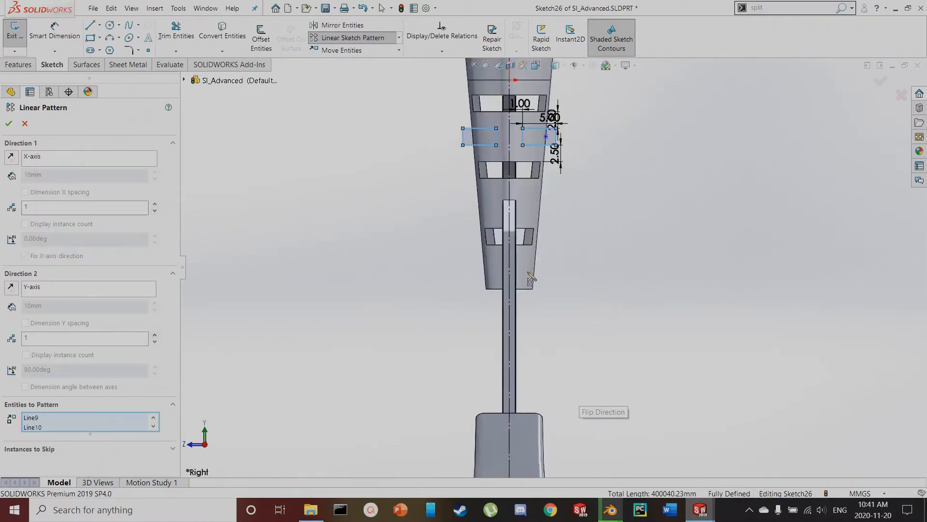
click(155, 335)
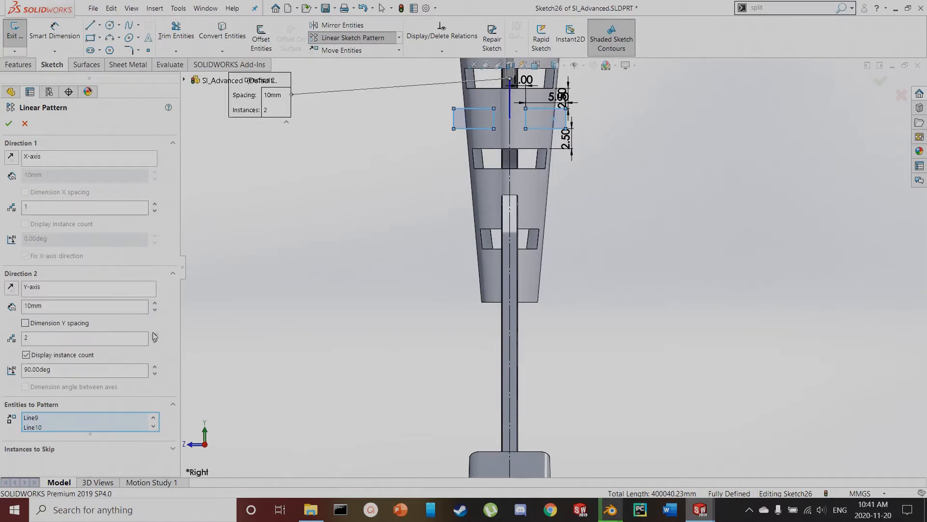
click(12, 288)
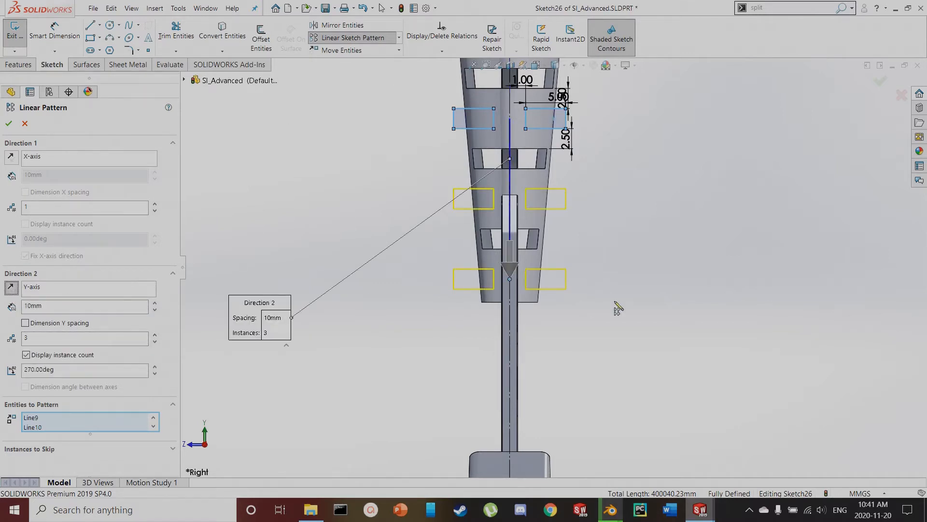
click(8, 125)
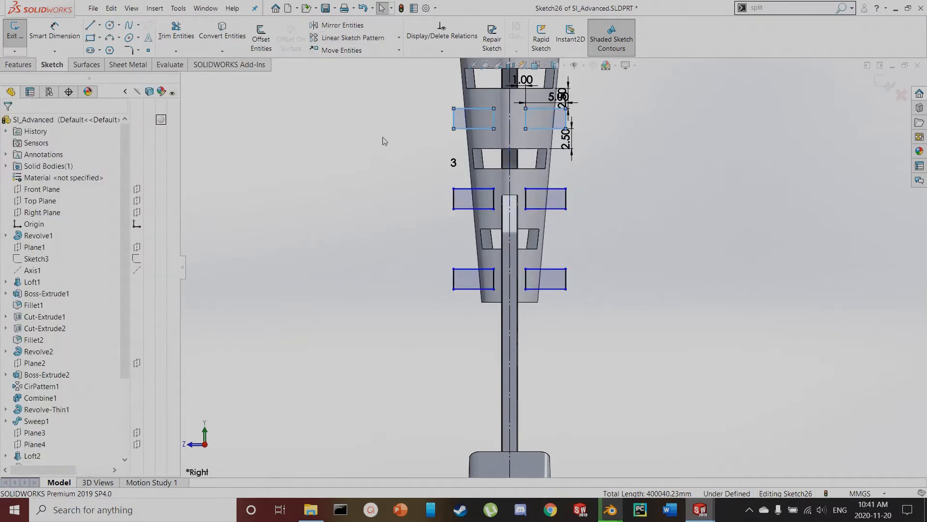
Dimension the spacing between the first and second rectangle rows as 10 mm and exit the sketch
key(d)
click(461, 189)
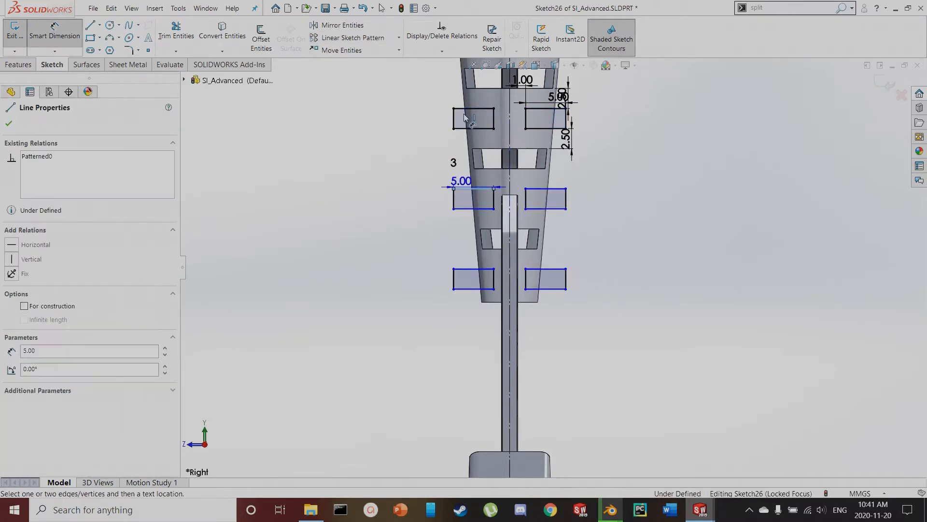
click(471, 108)
click(418, 126)
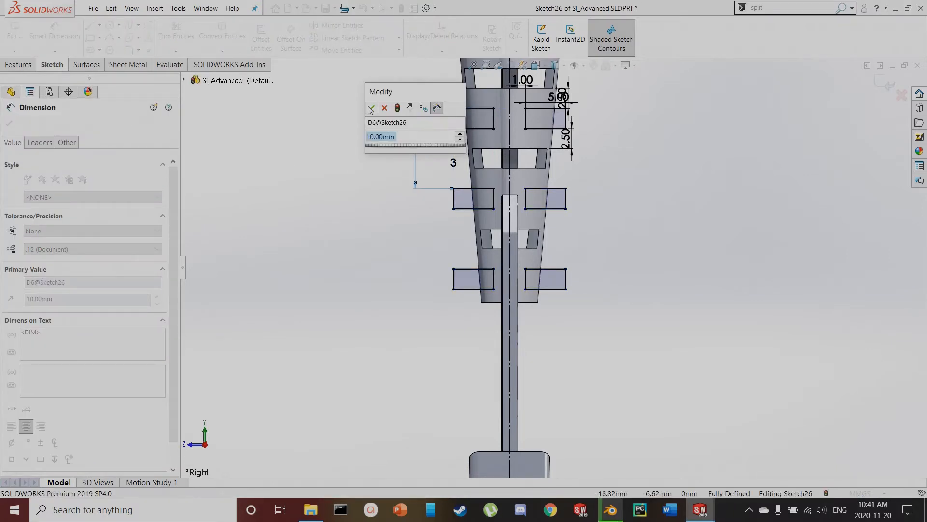
click(371, 109)
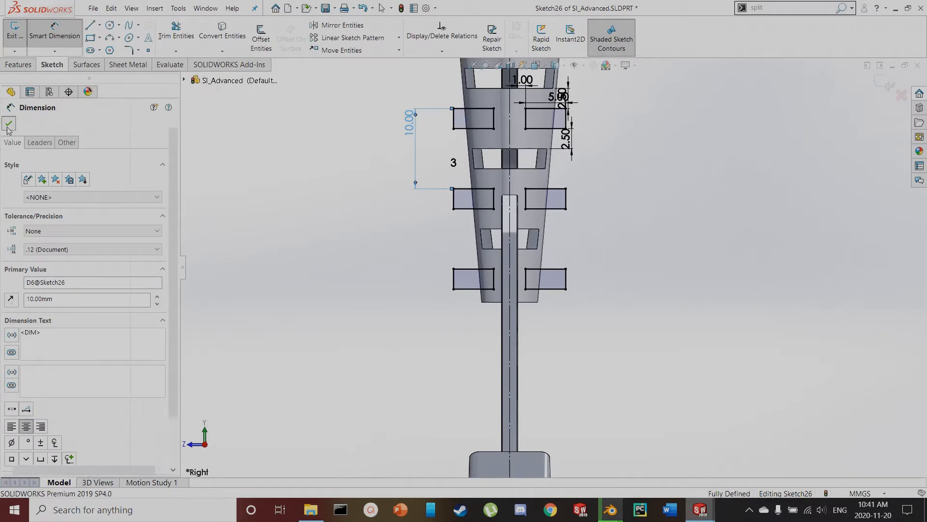
click(8, 125)
click(14, 39)
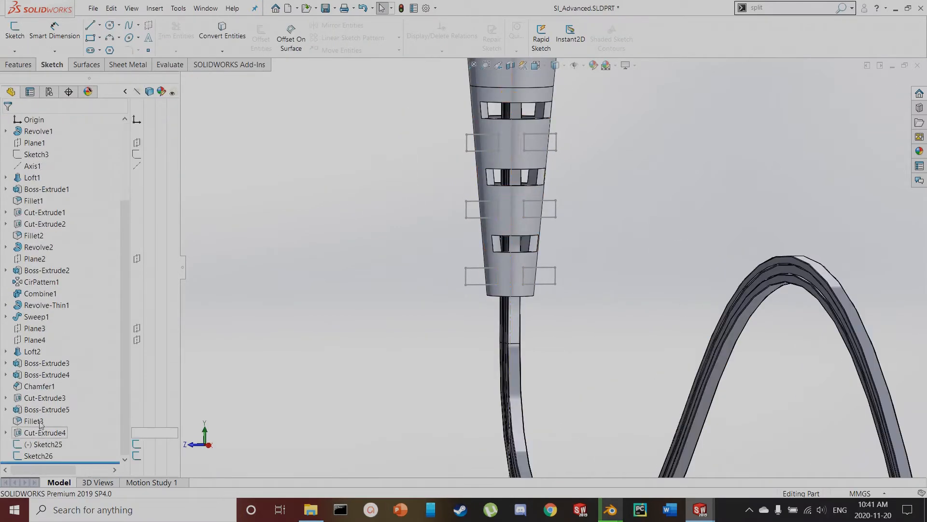
Start an extruded cut from the patterned rectangles sketch with the Through All - Both end condition
click(37, 456)
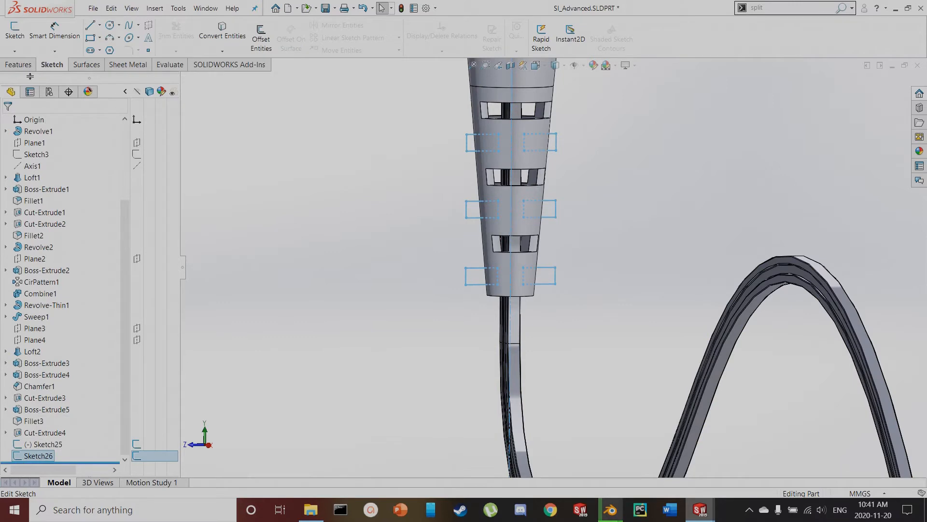
click(19, 64)
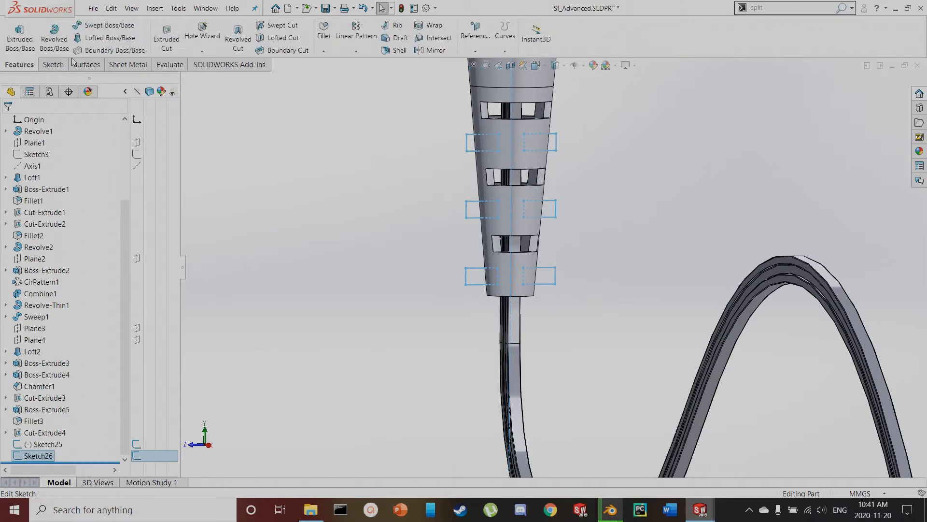
click(166, 37)
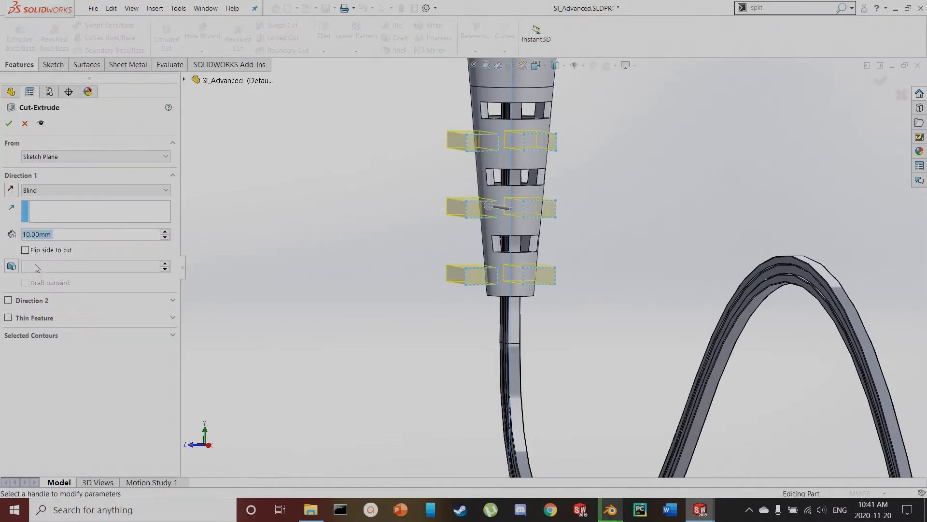
click(42, 190)
click(47, 221)
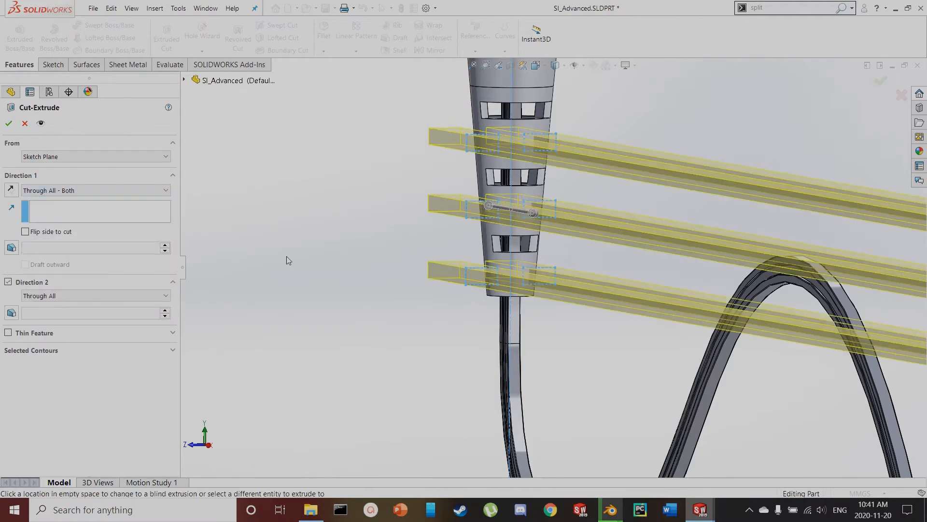
Examine the cut preview around the sleeve and along the power cord
scroll(334, 279, up, 3)
scroll(336, 285, up, 2)
middle_drag(337, 287, 381, 363)
scroll(758, 178, down, 8)
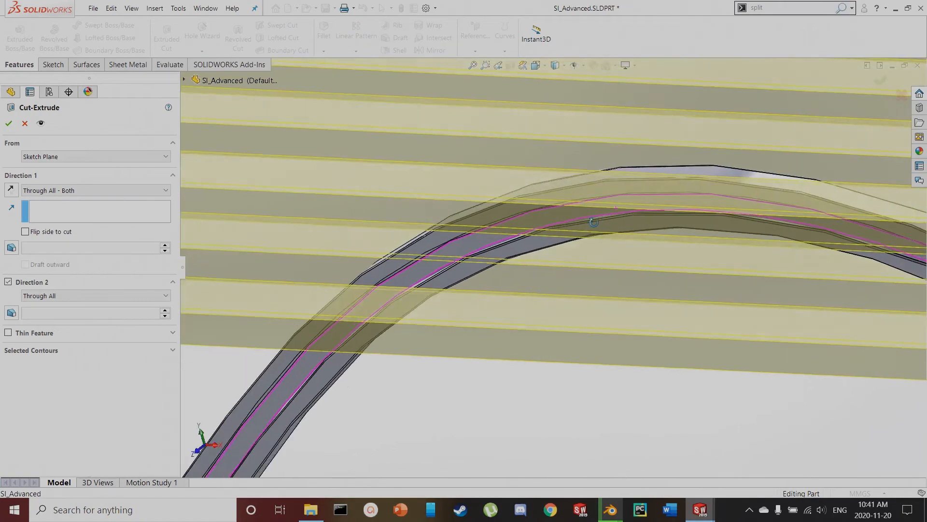
middle_drag(594, 222, 546, 210)
scroll(546, 210, up, 5)
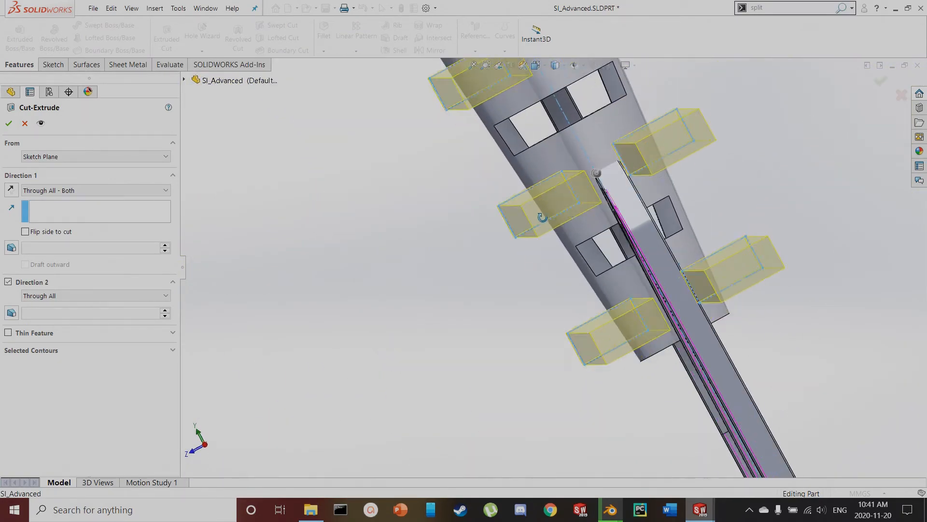
middle_drag(543, 216, 620, 202)
scroll(621, 202, up, 8)
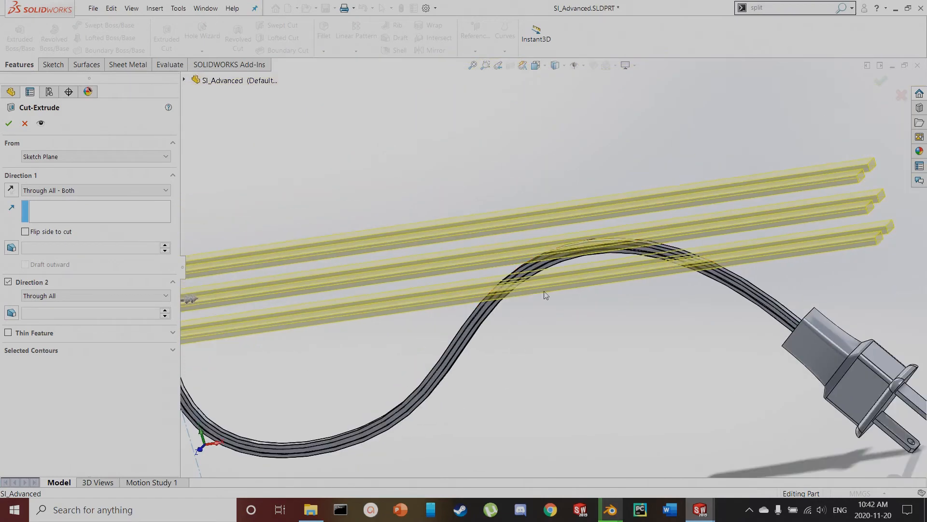
scroll(401, 291, down, 4)
scroll(401, 292, down, 4)
scroll(401, 264, down, 2)
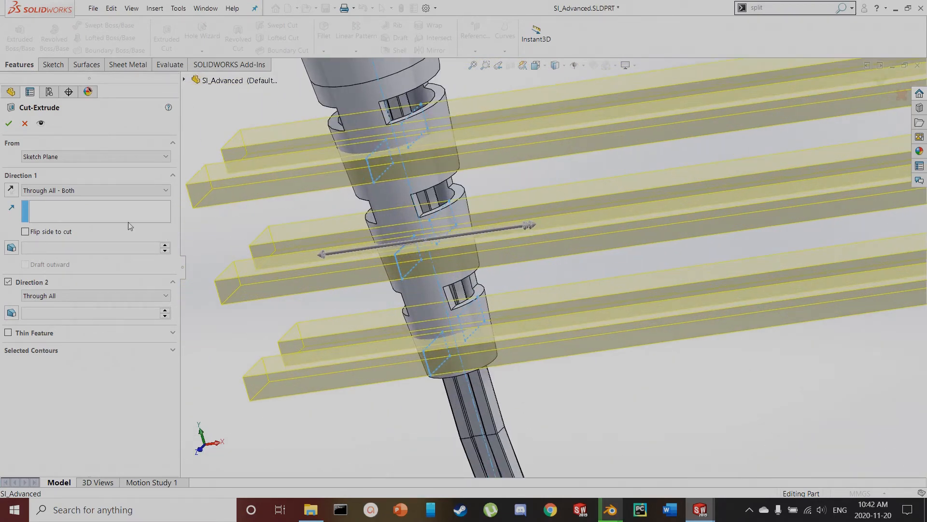
Try ending the cut at the sleeve's outer face with the Up To Surface condition, and return it to Blind
click(66, 193)
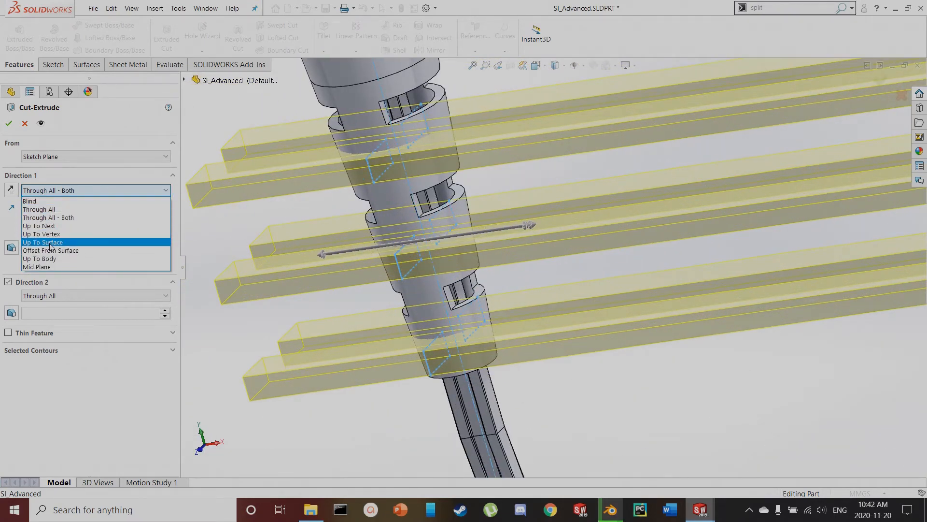
click(87, 239)
click(456, 249)
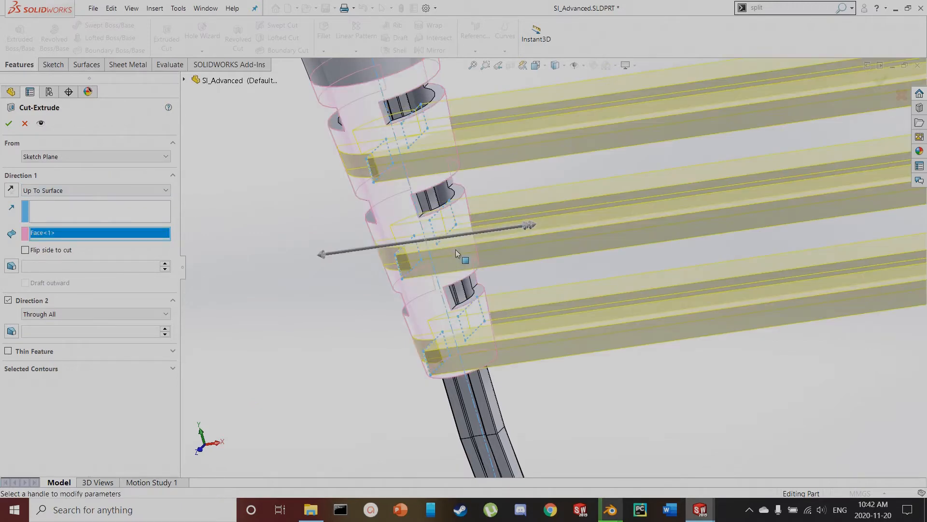
scroll(465, 259, up, 3)
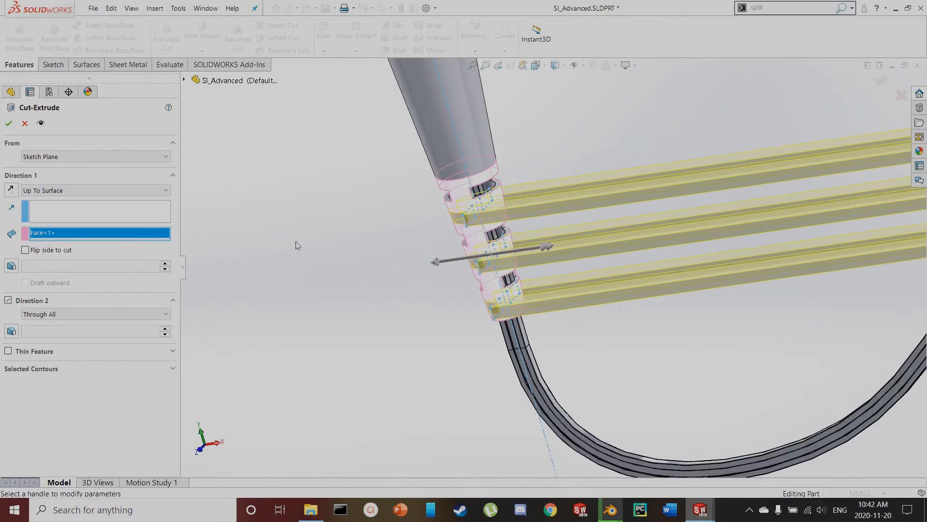
click(64, 193)
click(53, 203)
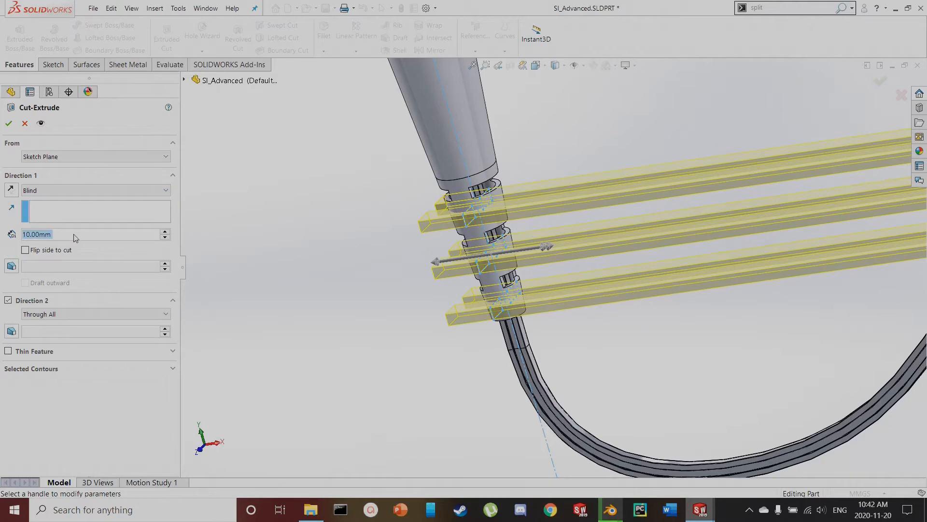
Cut the rectangles through the sleeve with a Mid Plane depth of 25 mm
click(65, 192)
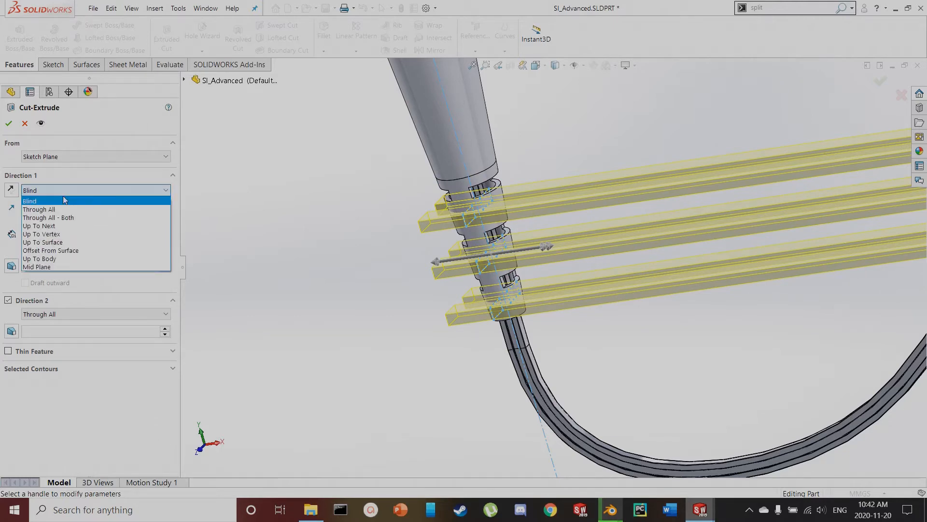
click(51, 267)
text(25)
key(Return)
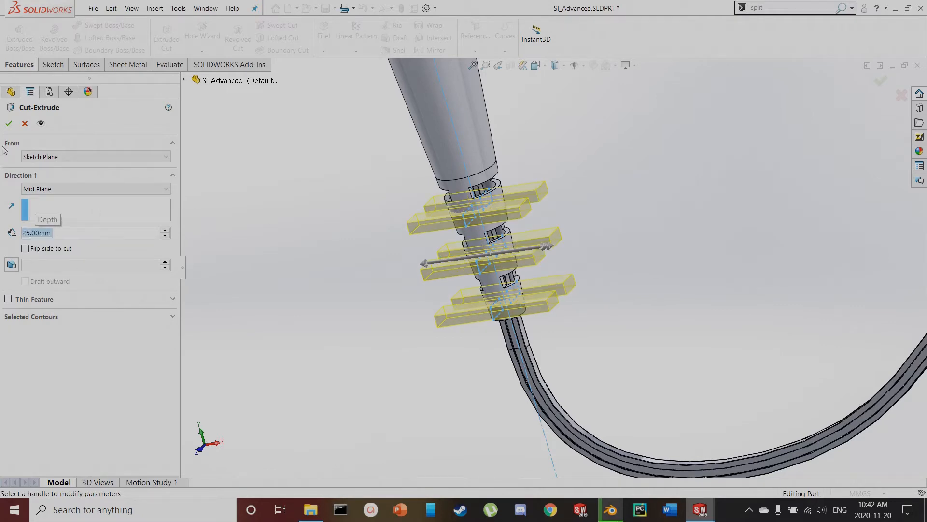
click(9, 123)
key(l)
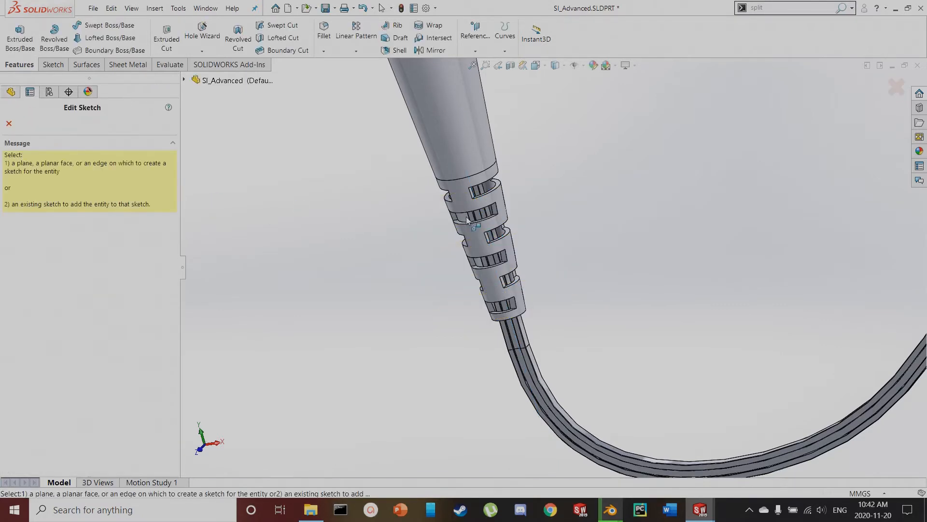
key(Escape)
middle_drag(431, 259, 400, 262)
click(401, 261)
scroll(599, 248, down, 7)
mouse_move(530, 250)
middle_down()
mouse_move(344, 290)
mouse_move(248, 328)
mouse_move(229, 353)
mouse_move(201, 334)
mouse_move(375, 273)
mouse_move(444, 271)
mouse_move(483, 299)
middle_up()
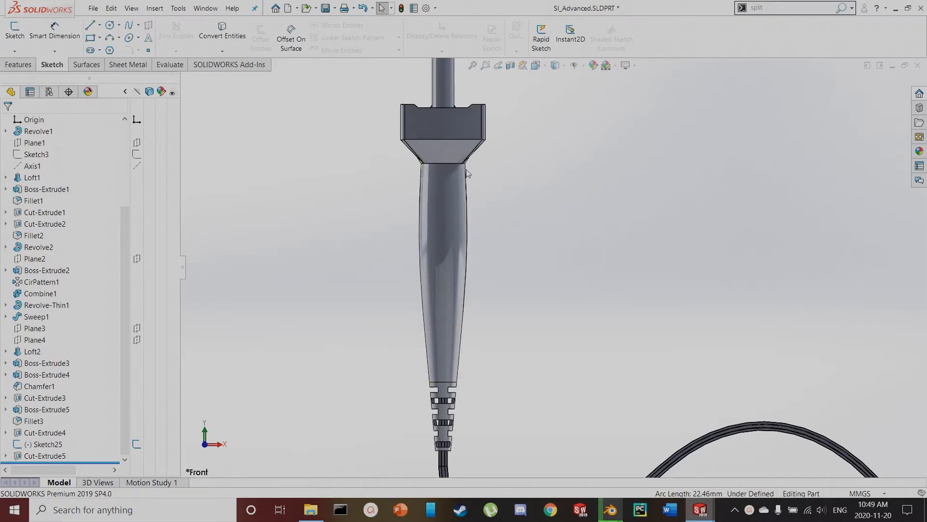
Start a new sketch on the Front Plane
click(15, 39)
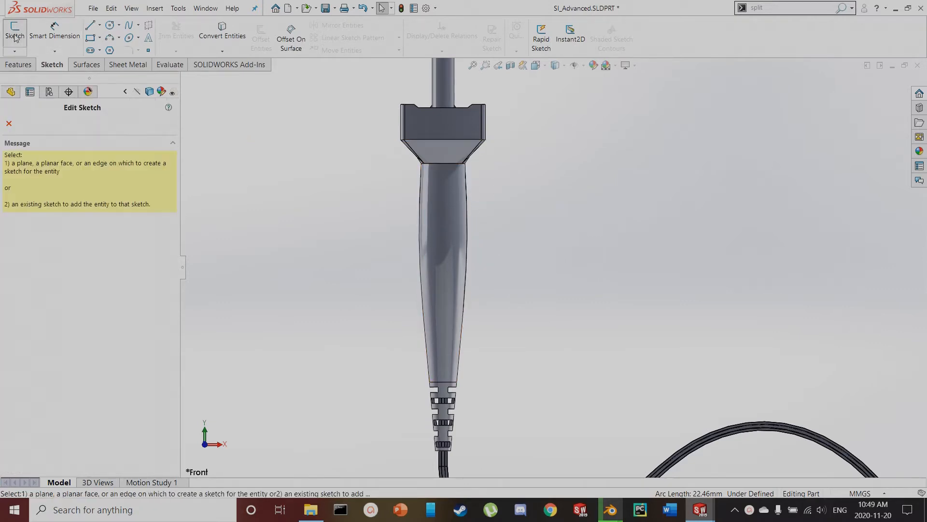
click(185, 83)
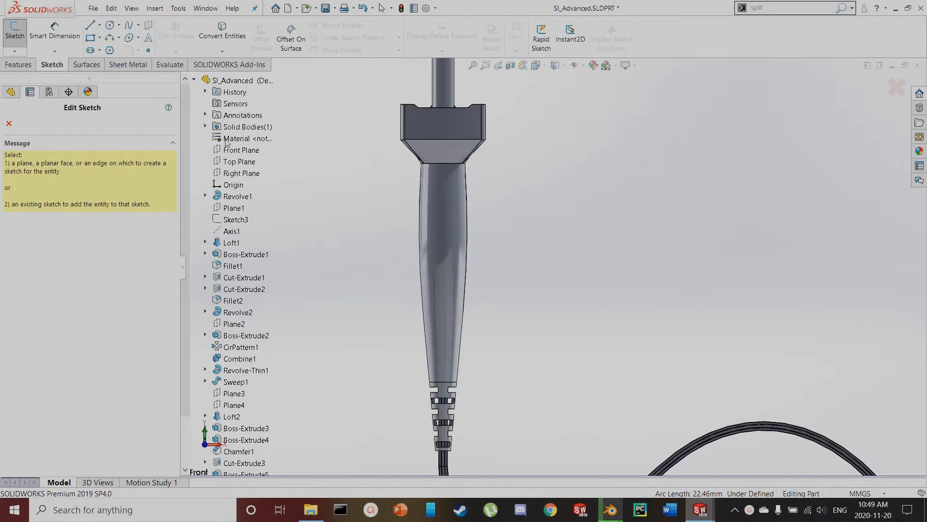
click(232, 151)
Offset both side edges of the tapered handle inward by 1 mm
scroll(420, 222, down, 10)
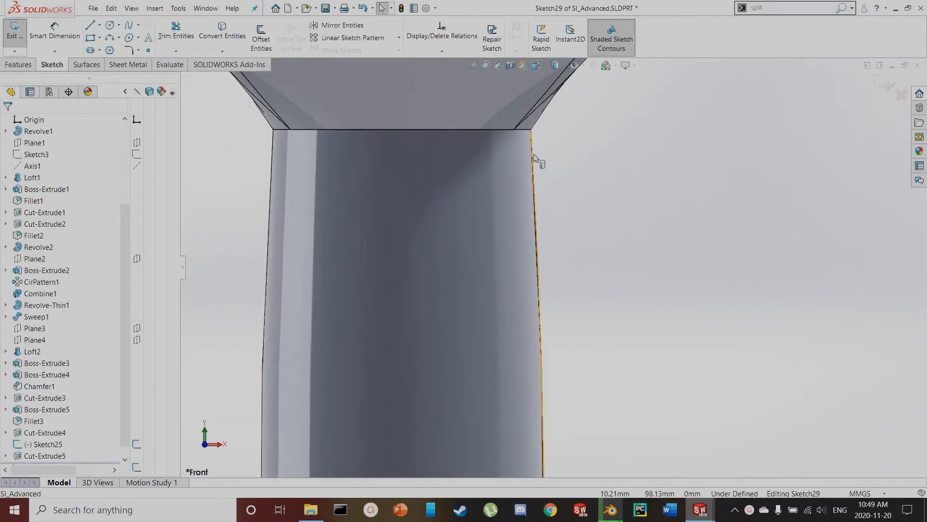
click(254, 31)
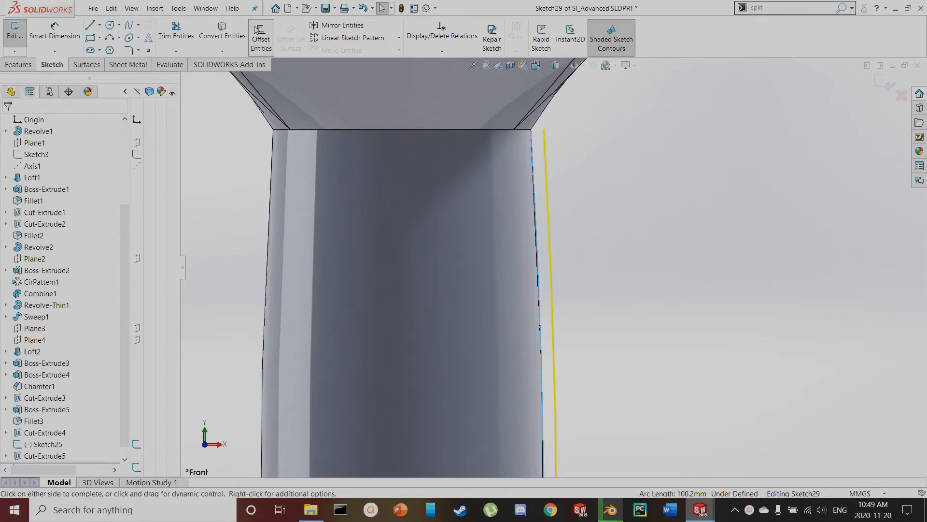
click(27, 184)
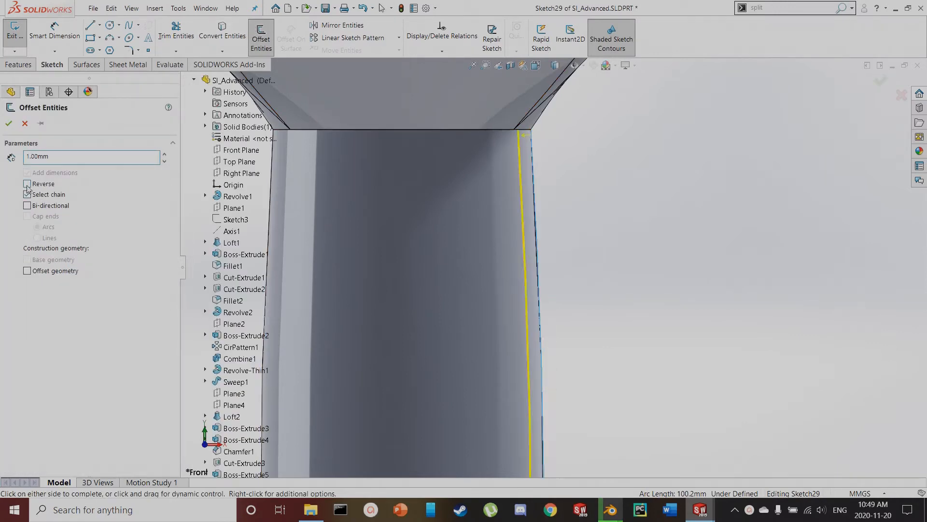
click(11, 121)
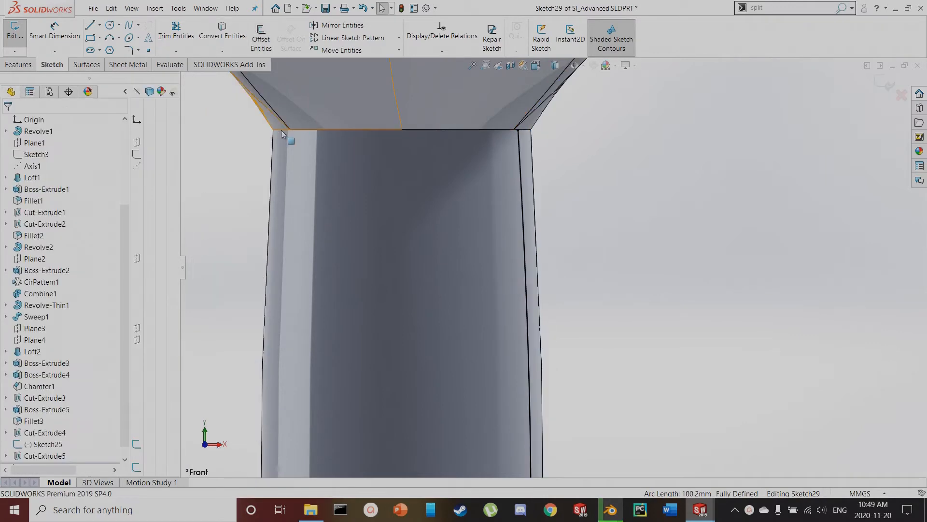
click(264, 35)
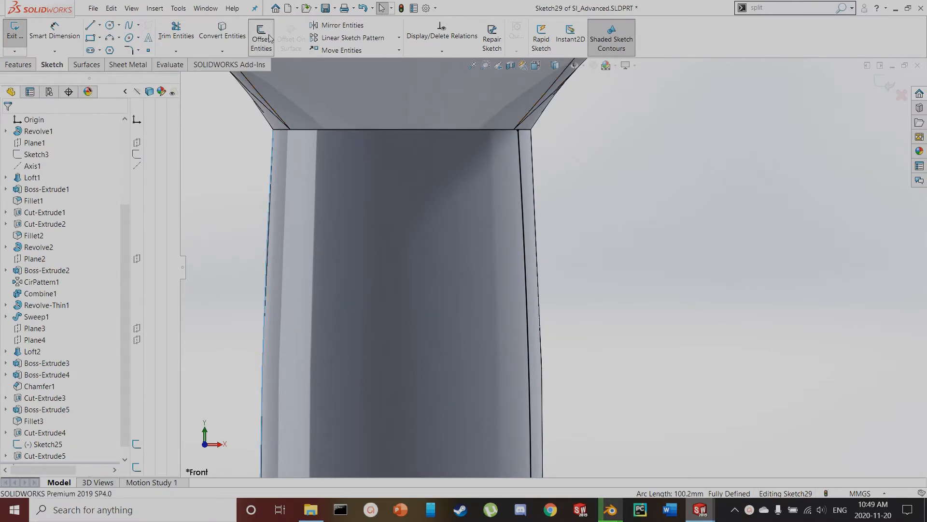
click(34, 181)
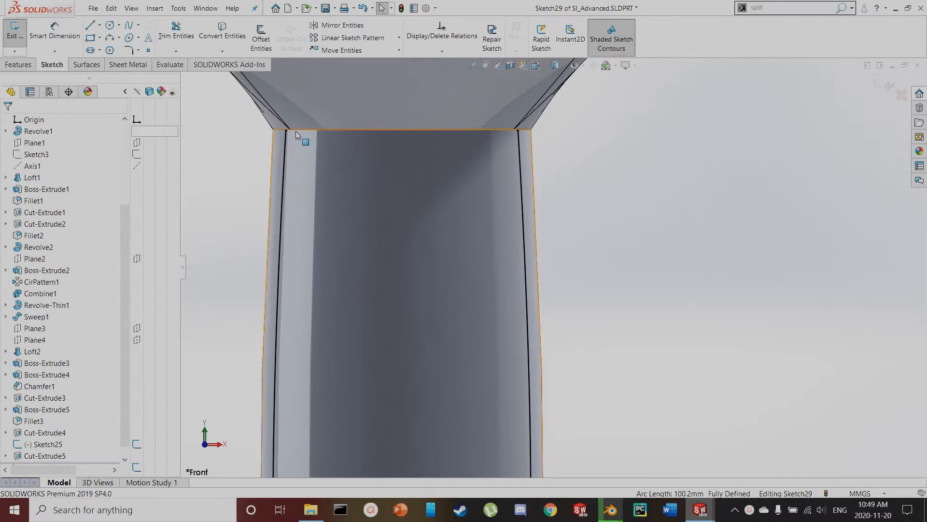
Turn the horizontal line along the top edge of the tapered handle into construction geometry
scroll(295, 131, down, 3)
click(367, 154)
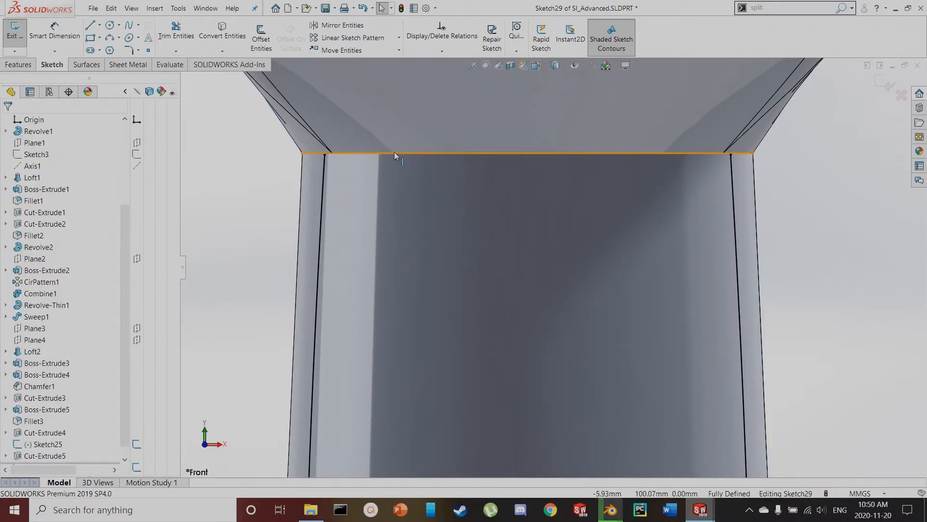
click(415, 153)
click(45, 308)
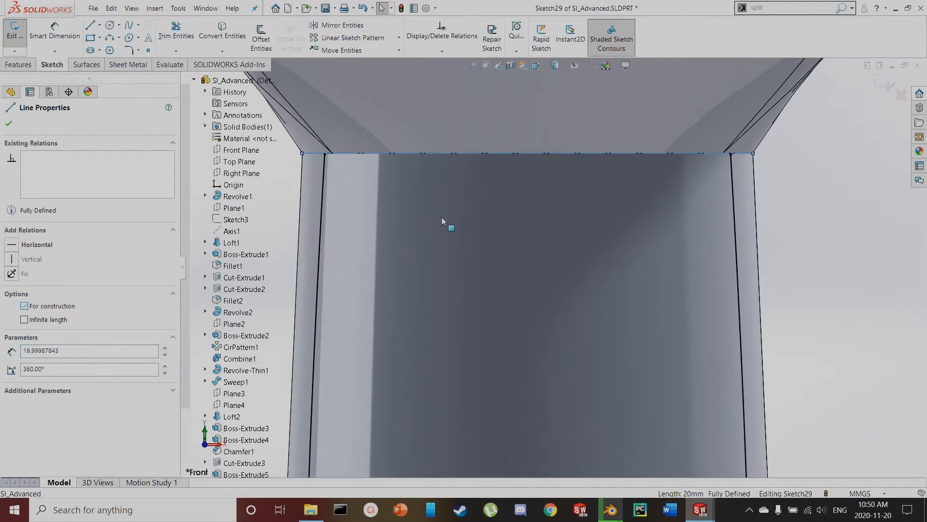
click(387, 237)
click(802, 189)
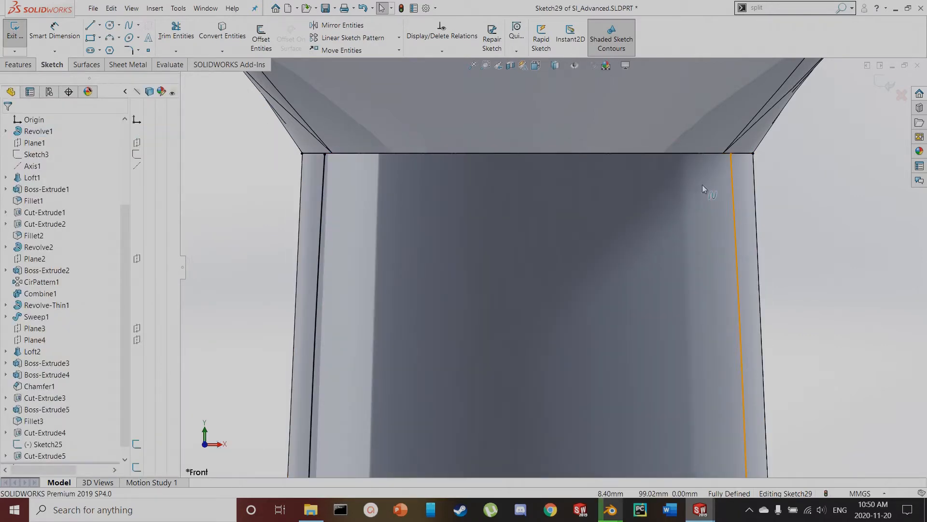
Sketch a horizontal line about 23.8 mm long across the handle just below its top edge, extending past both sides
scroll(435, 162, down, 2)
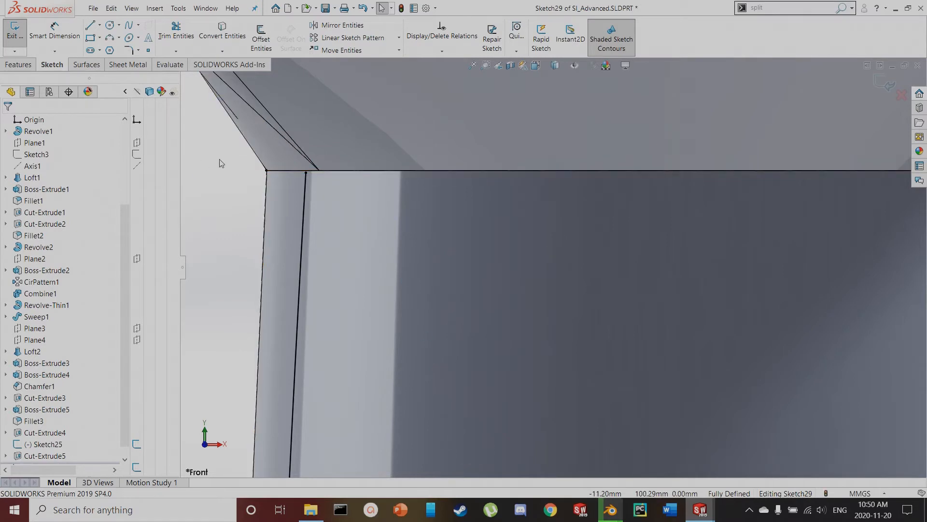
scroll(575, 268, up, 2)
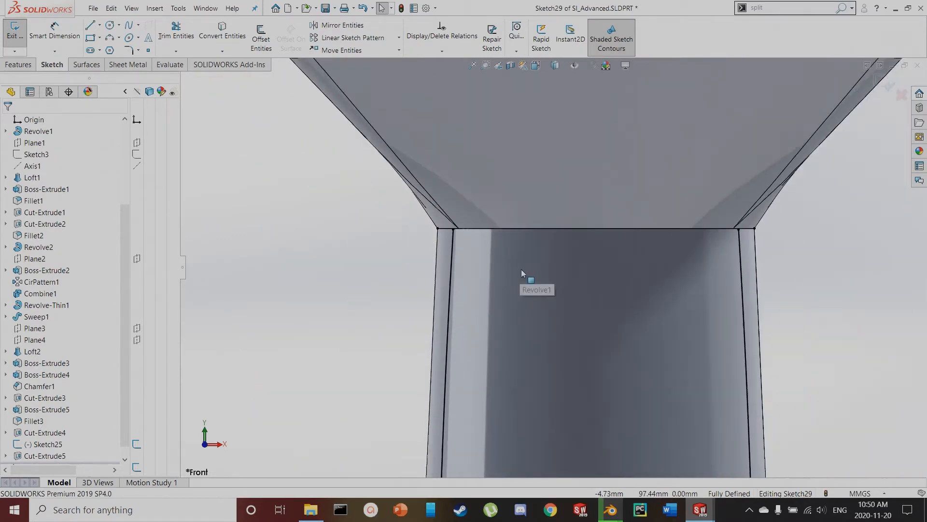
key(l)
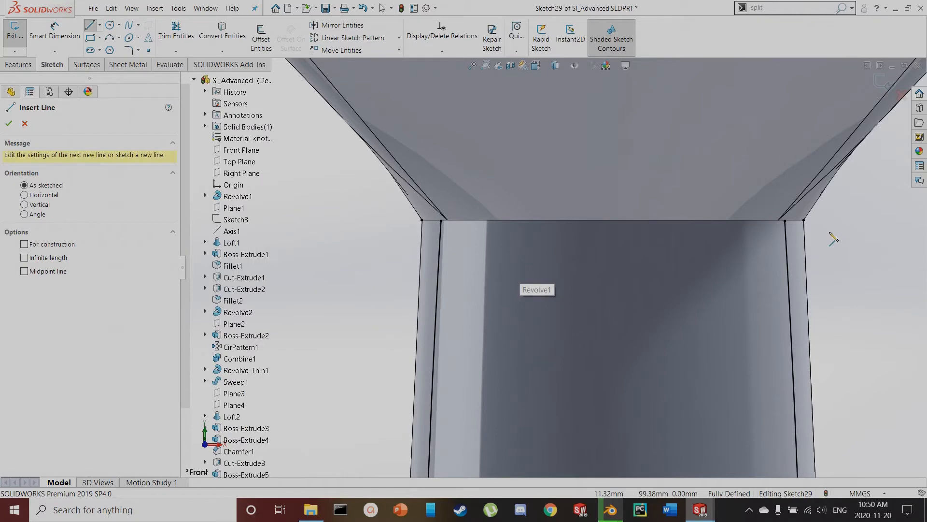
click(829, 231)
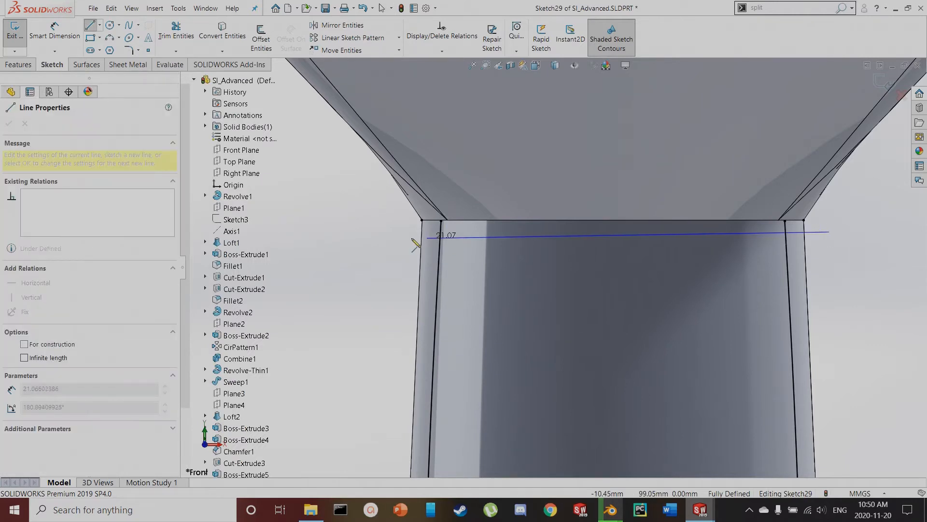
click(374, 232)
key(Escape)
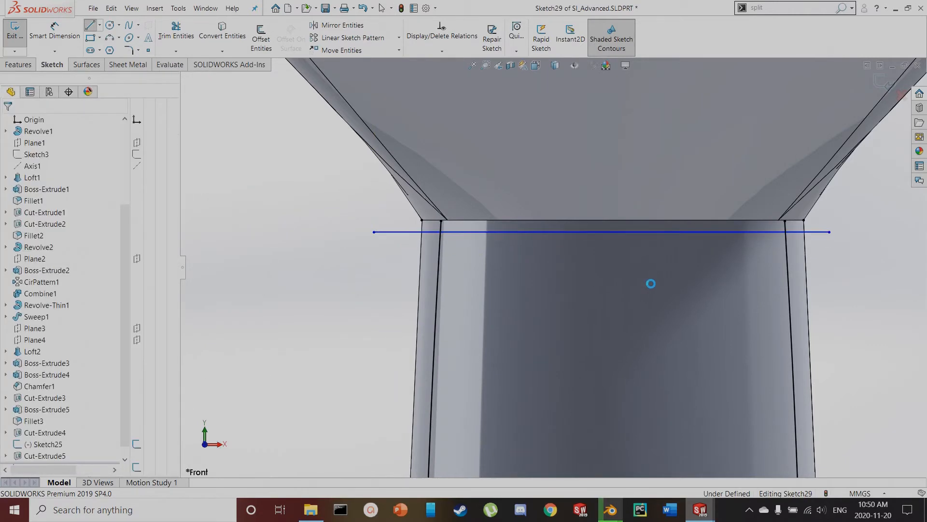
Add an equally long parallel line about 0.9 mm below it and close both ends with vertical lines to form a rectangle
key(l)
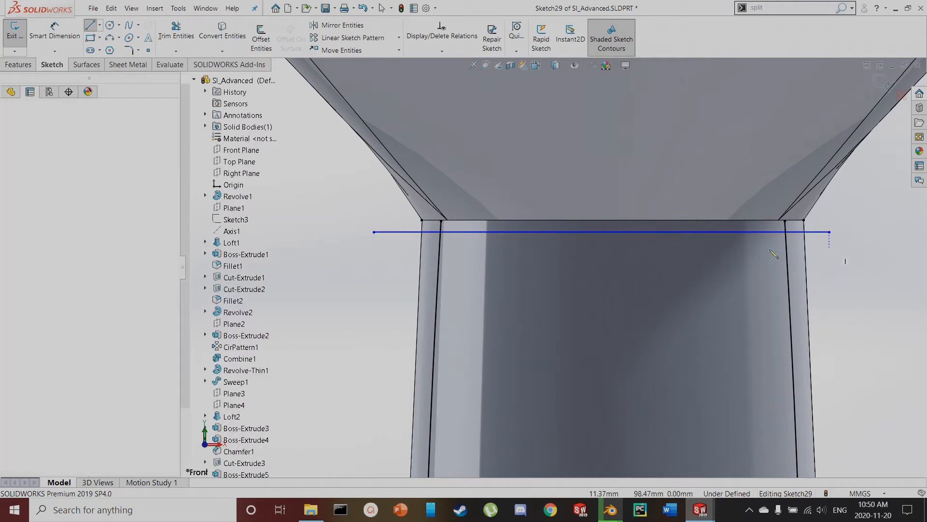
click(829, 248)
click(374, 249)
click(375, 232)
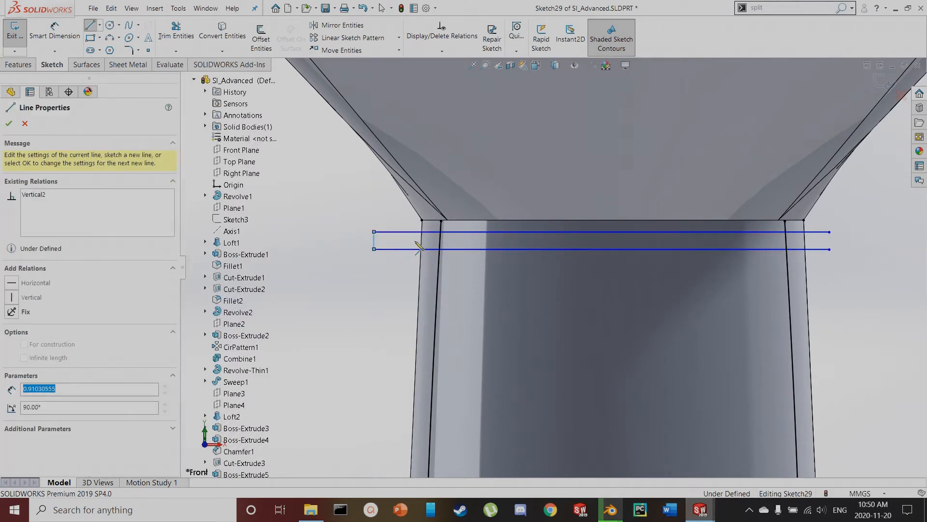
key(Escape)
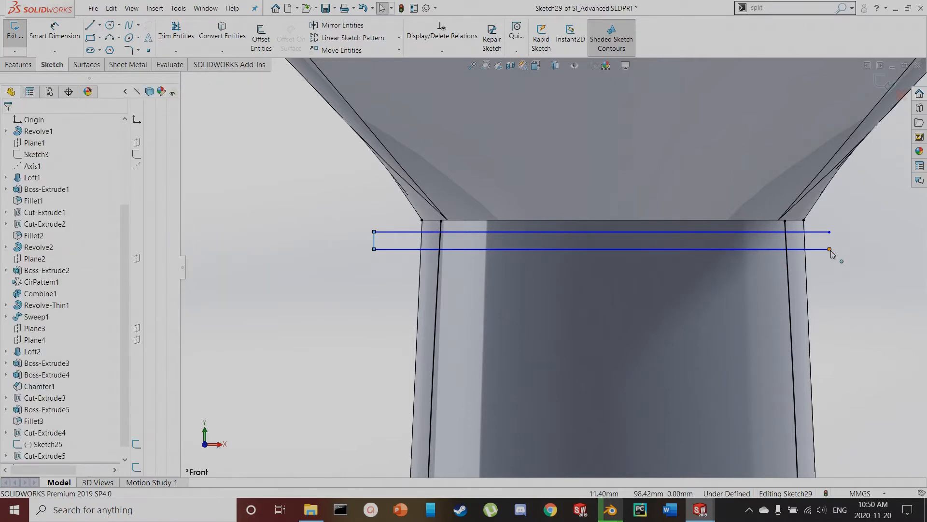
click(830, 232)
key(l)
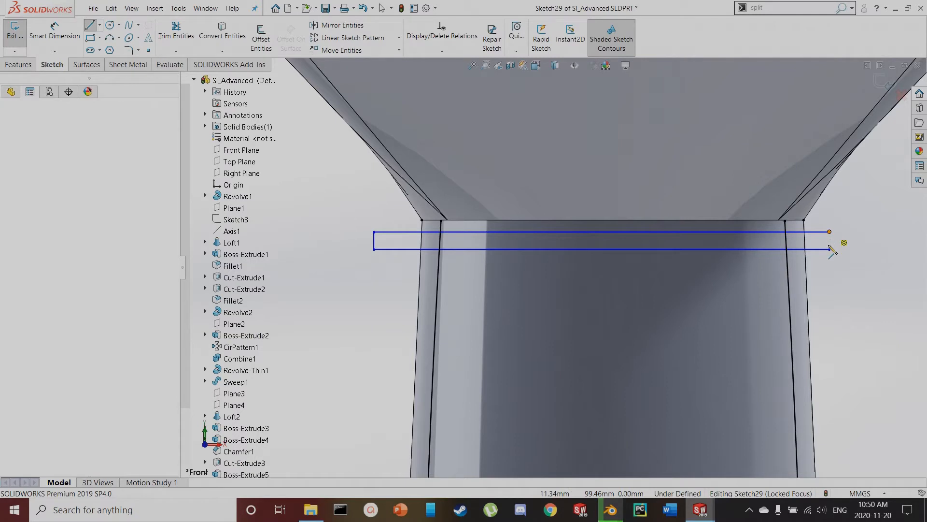
click(830, 232)
click(829, 249)
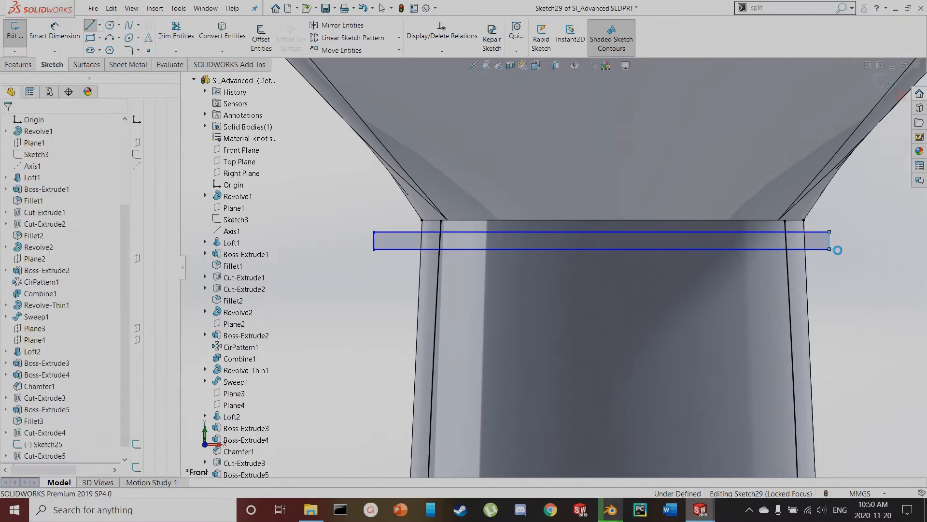
key(Escape)
Dimension the rectangle's upper line 0.5 mm below the construction line at the handle's top edge
scroll(828, 249, down, 1)
scroll(680, 265, down, 1)
scroll(605, 278, down, 1)
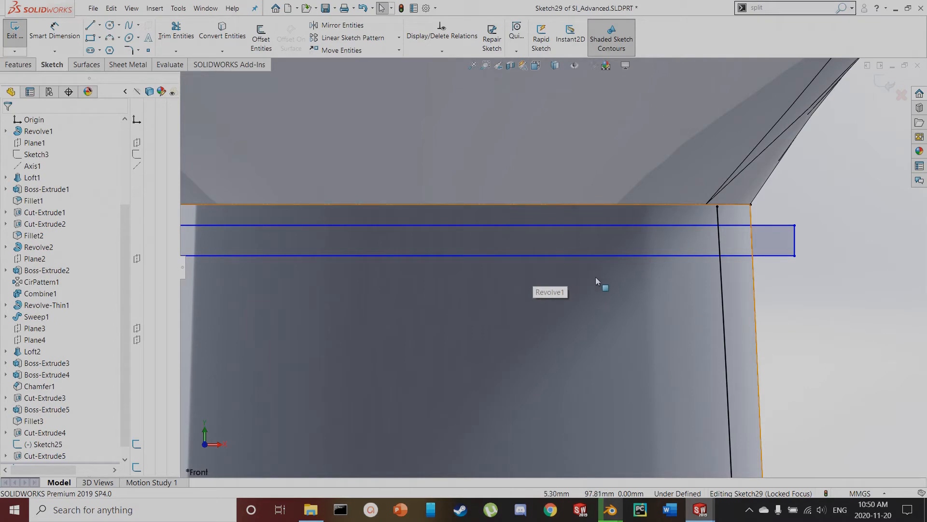
key(d)
click(621, 224)
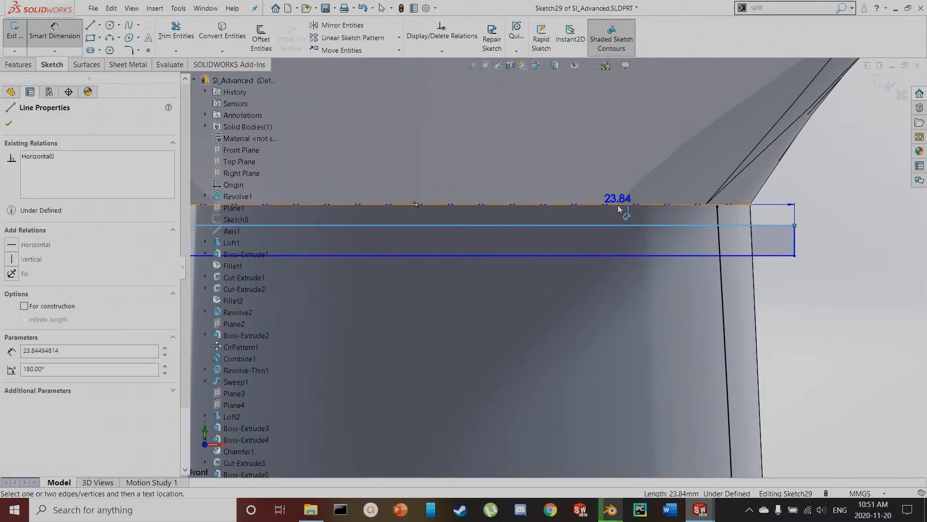
click(606, 224)
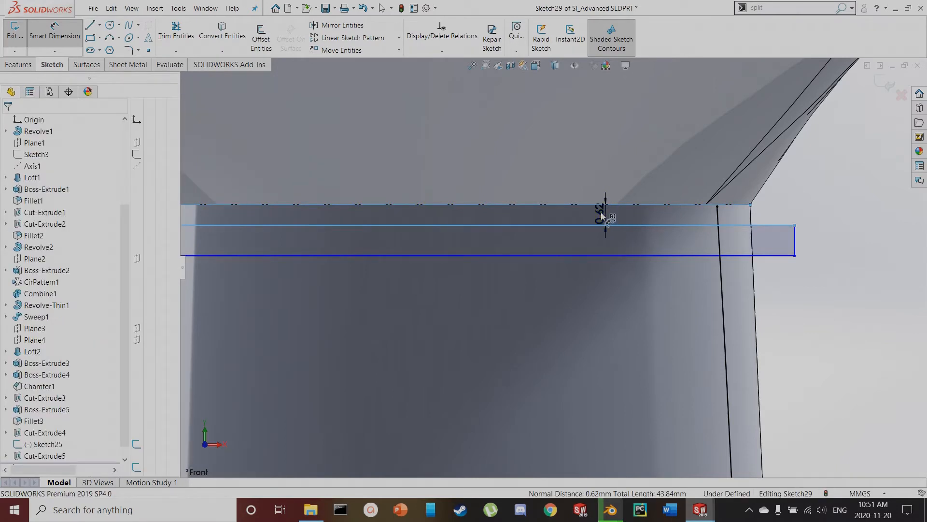
click(602, 215)
text(.5)
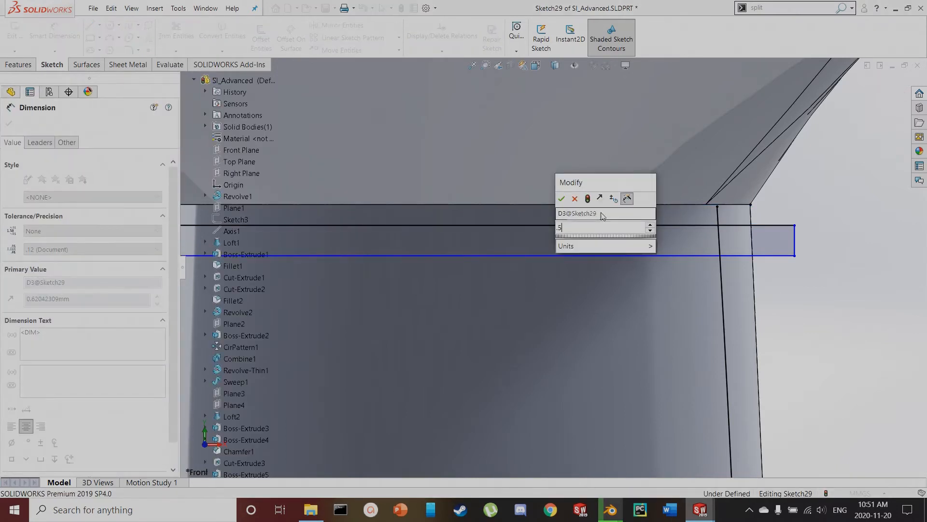
key(Return)
Dimension the thin rectangle's height as 0.25 mm
click(794, 235)
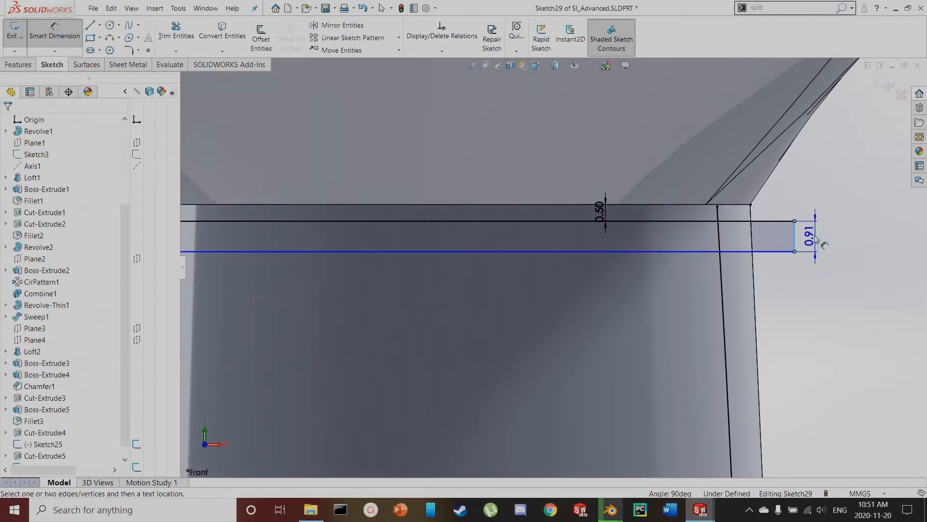
click(795, 235)
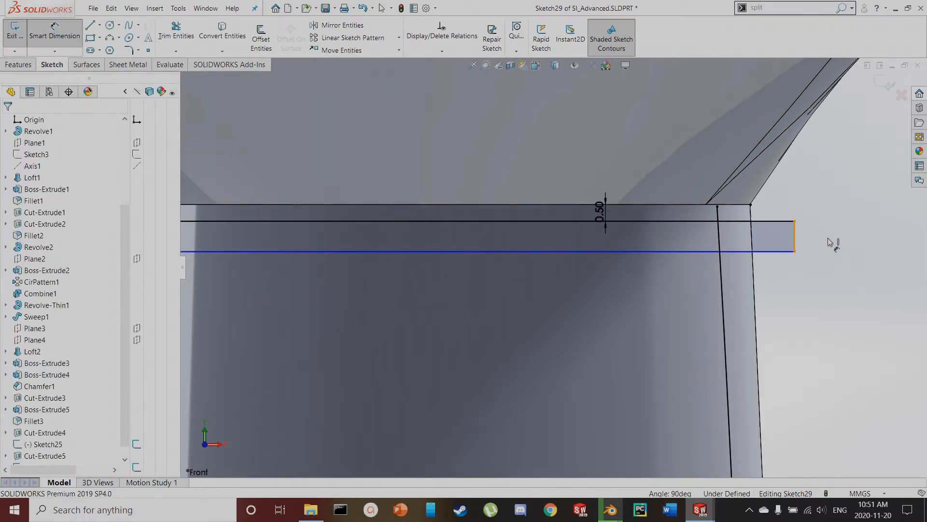
click(823, 240)
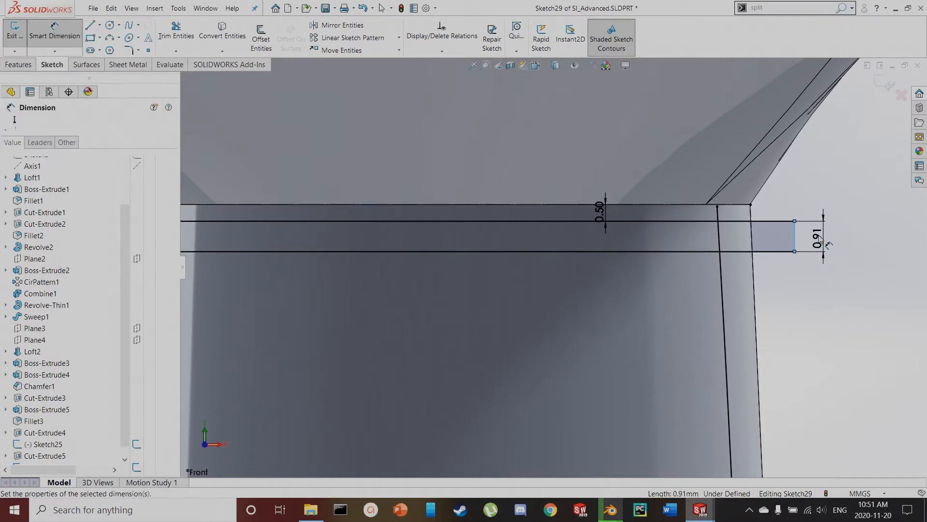
text(.25)
key(Return)
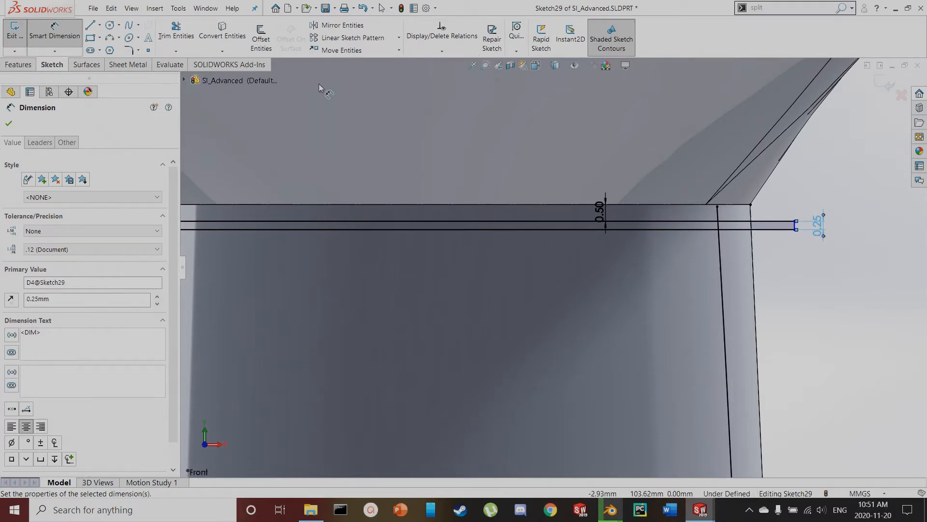
Start a linear sketch pattern of the rectangle's four lines, with the X-axis instance count reduced to 1
click(56, 43)
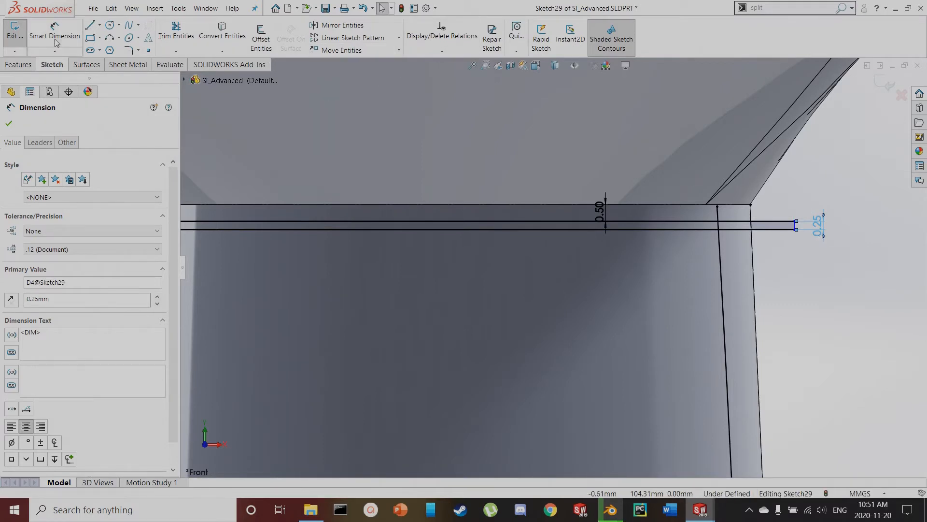
click(375, 41)
click(61, 427)
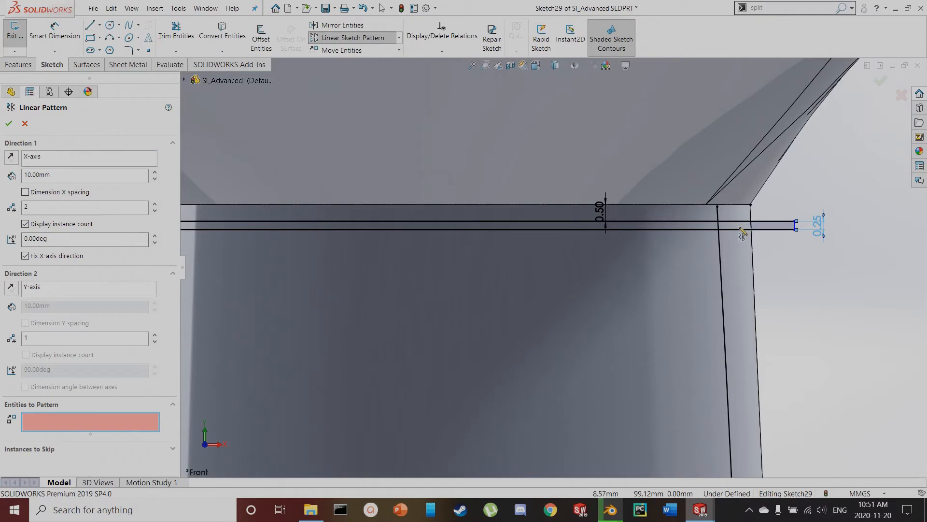
click(772, 226)
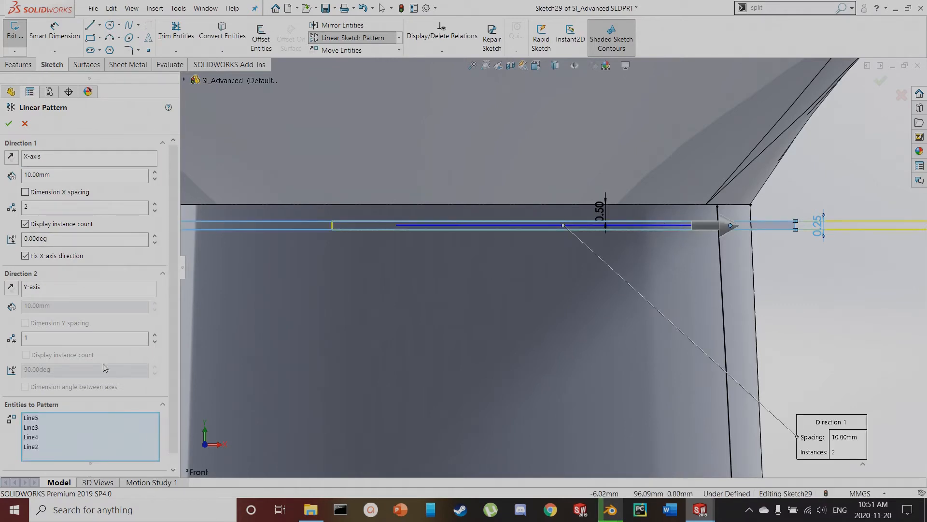
click(155, 211)
Pattern the rectangle along the Y-axis with 2 instances at 0.75 mm spacing, reversed to run down the handle
scroll(492, 292, up, 5)
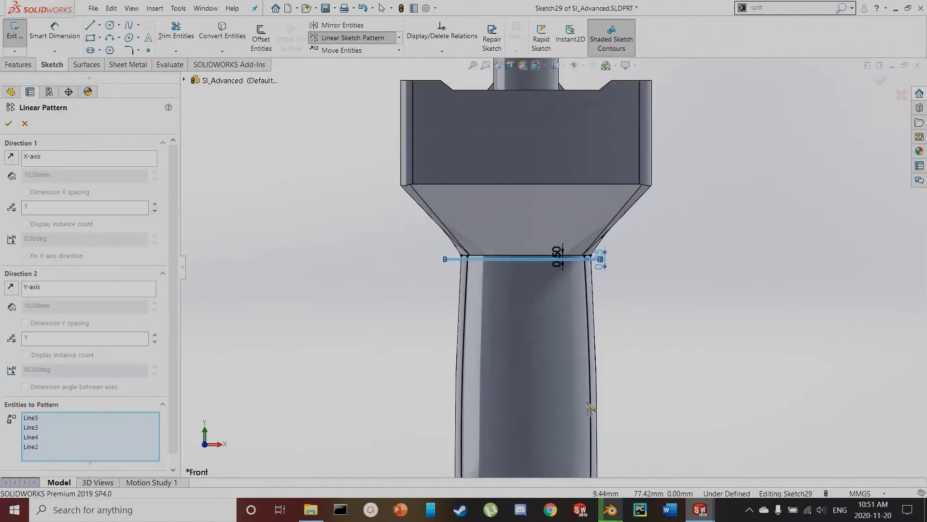
scroll(583, 262, up, 4)
scroll(564, 299, down, 3)
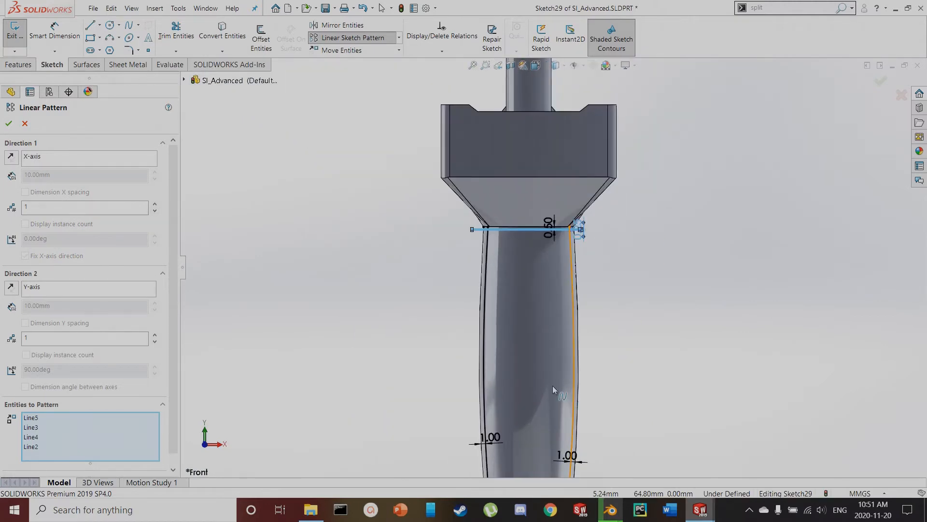
click(155, 335)
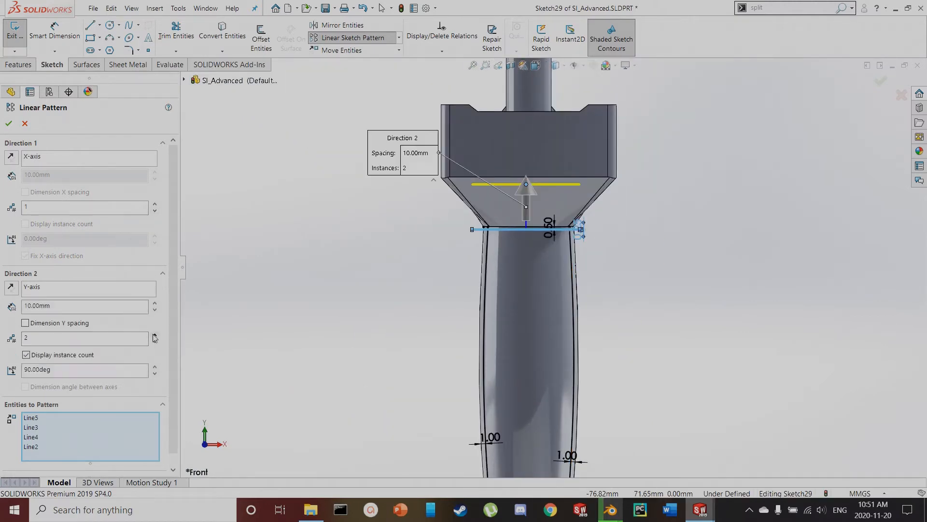
drag(64, 303, 2, 303)
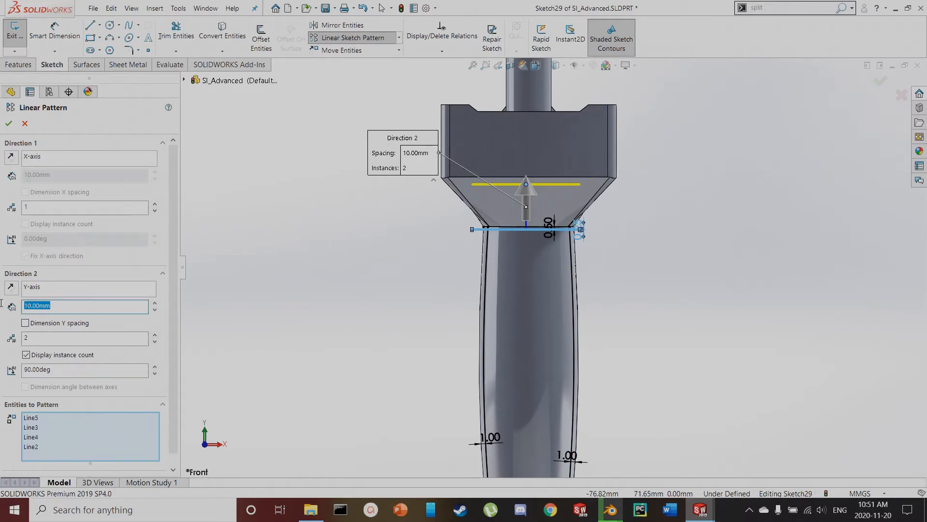
key(Return)
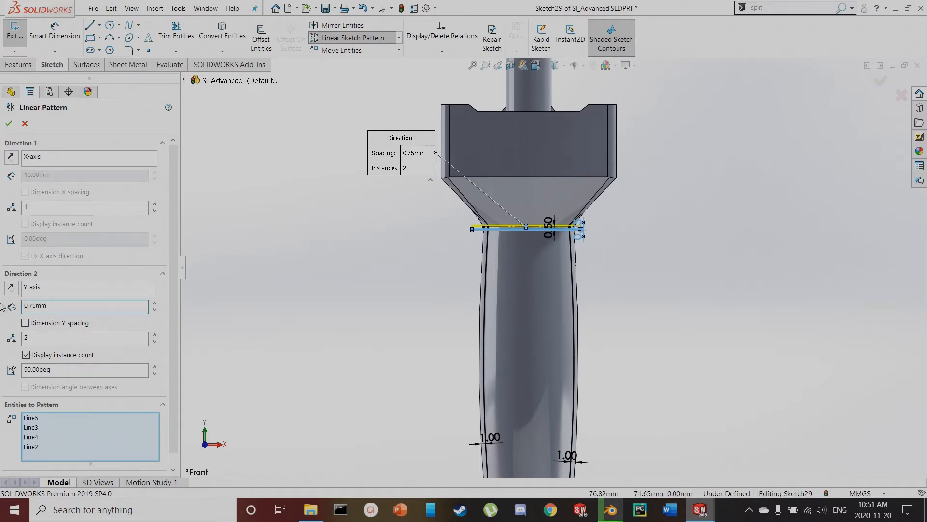
scroll(534, 243, down, 5)
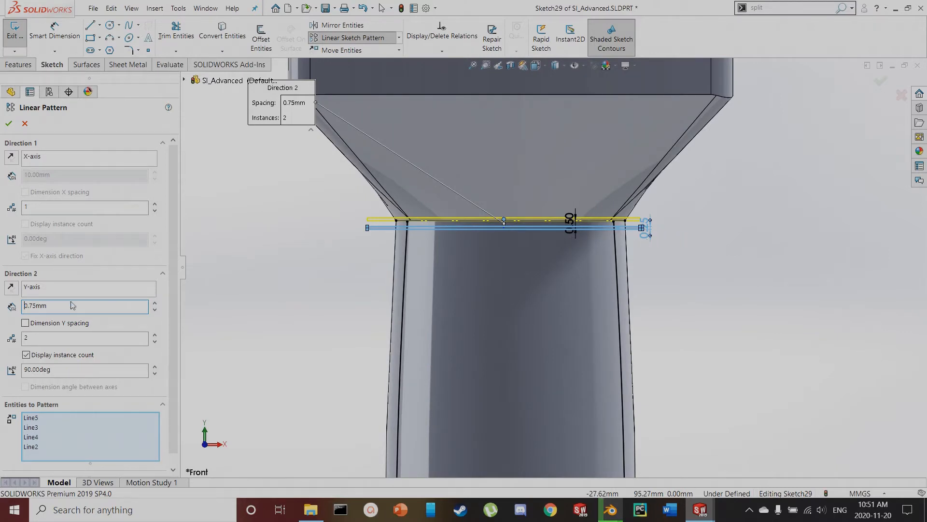
click(10, 287)
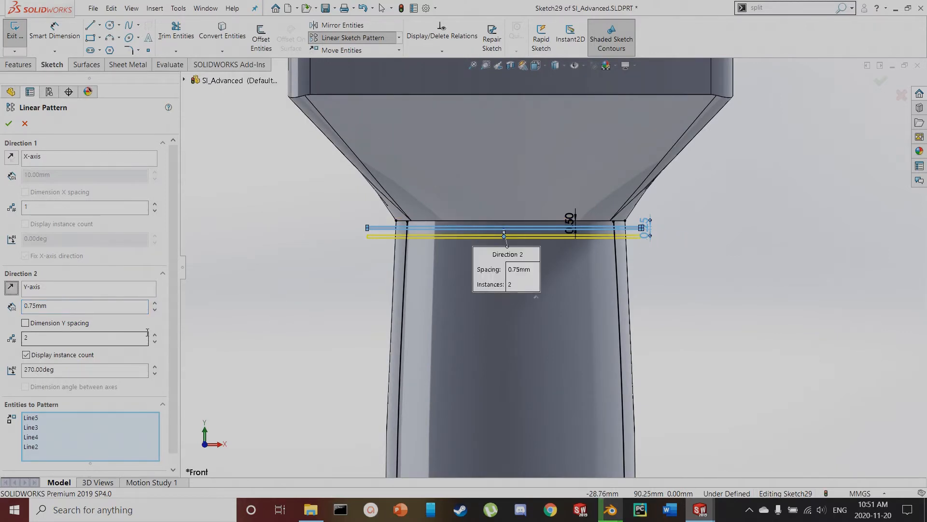
Raise the Y-axis instance count to 30 and finish the linear sketch pattern
scroll(553, 269, up, 6)
scroll(601, 435, down, 3)
double_click(29, 337)
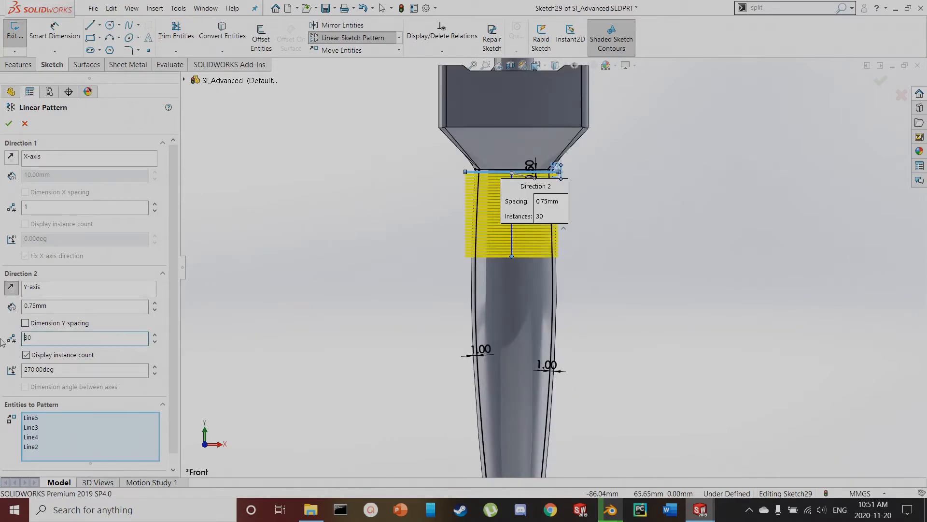
scroll(558, 328, up, 5)
scroll(558, 327, down, 2)
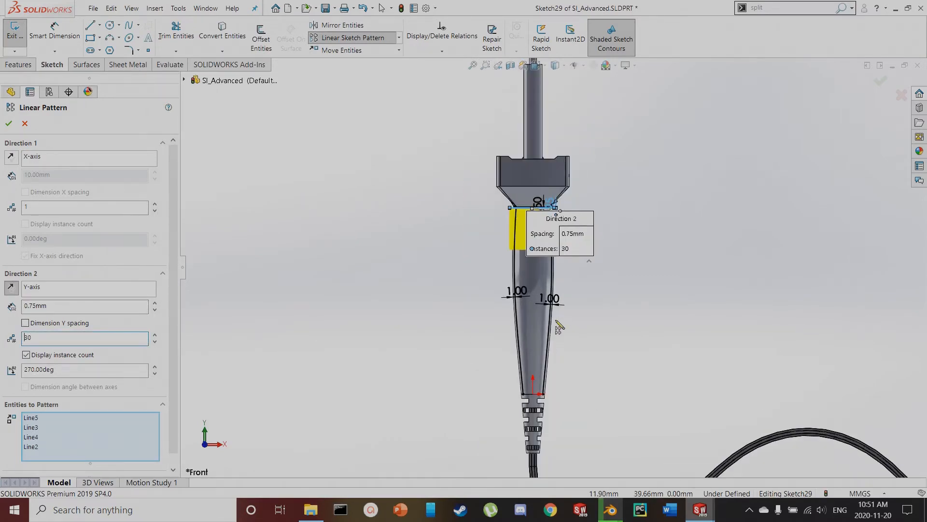
scroll(559, 323, down, 2)
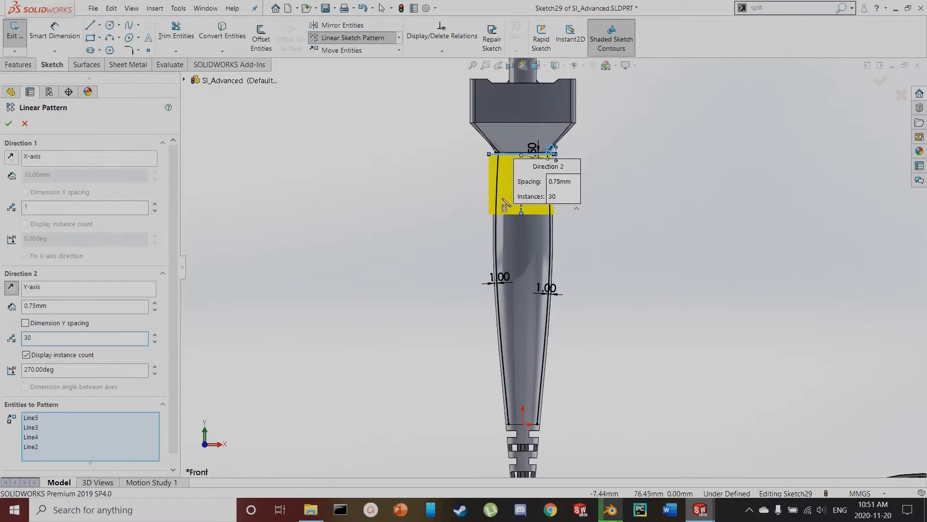
click(9, 123)
scroll(561, 106, down, 3)
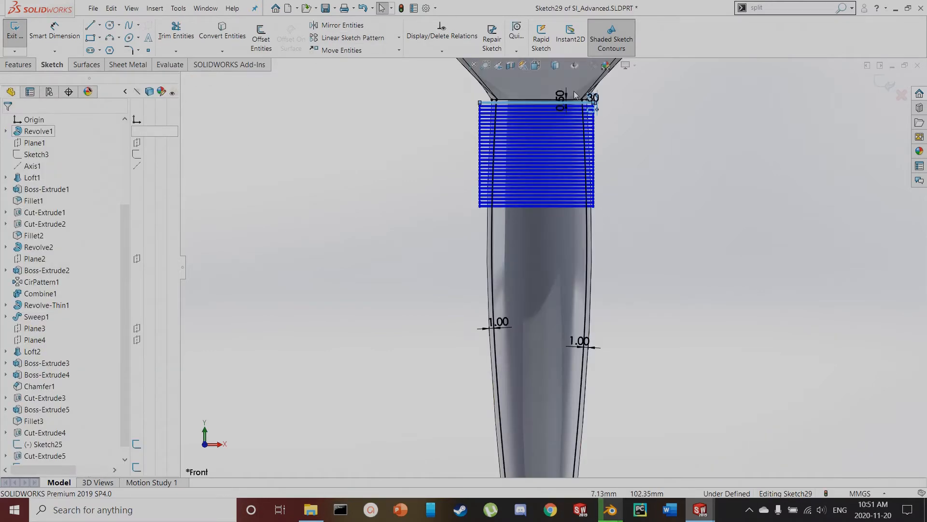
Dimension the spacing between the upper lines of the first two patterned rectangles as 0.75 mm
scroll(560, 105, down, 2)
scroll(543, 123, down, 2)
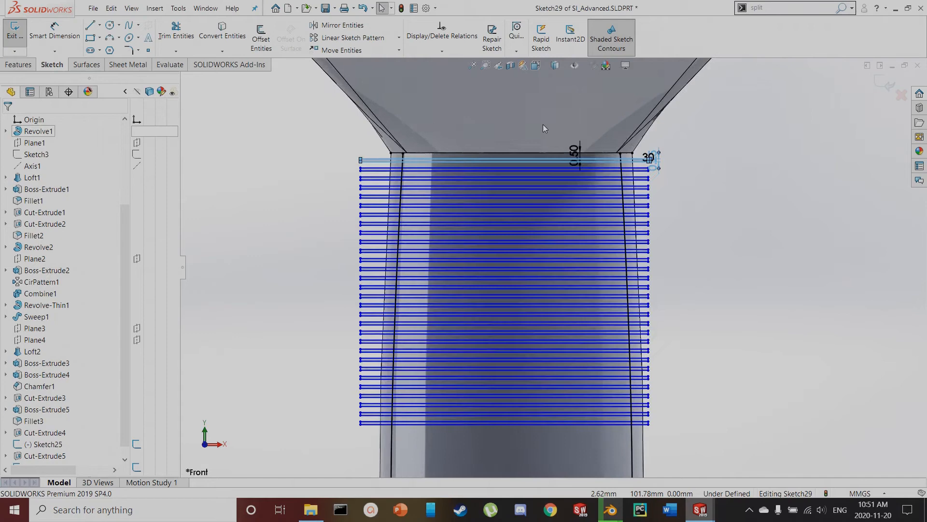
key(d)
scroll(532, 170, down, 3)
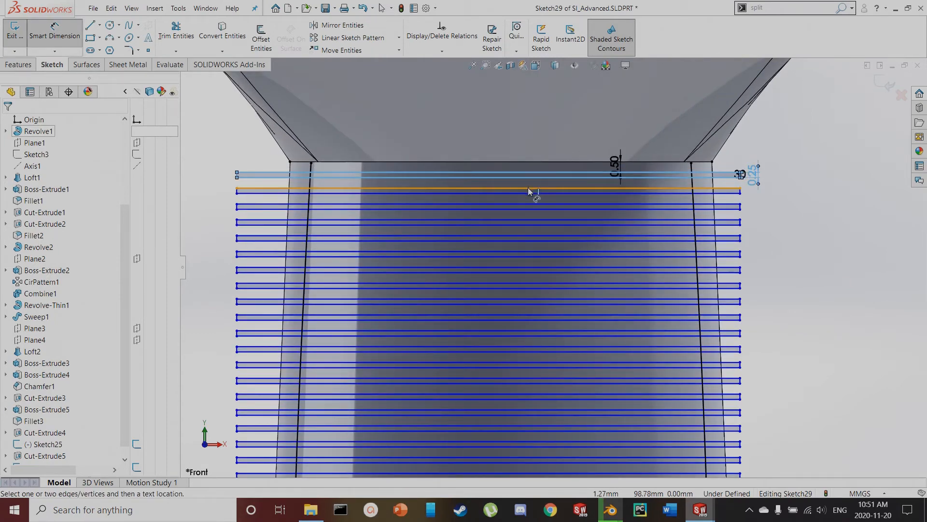
click(530, 188)
click(530, 172)
click(767, 182)
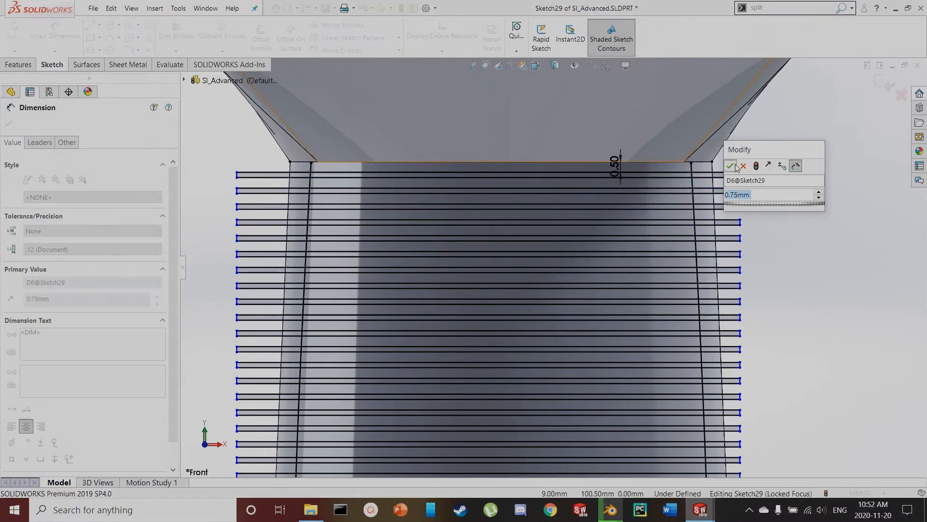
click(731, 166)
key(z)
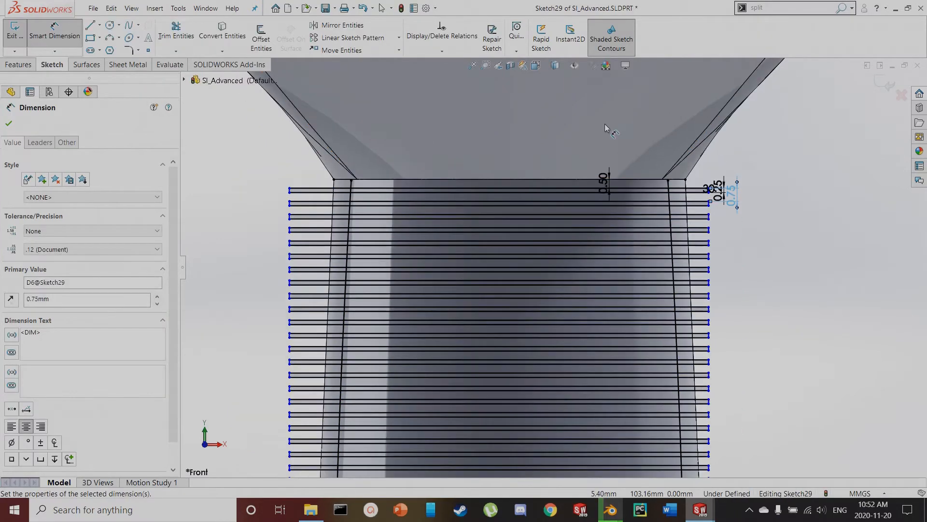
Power-trim the middle sections of all patterned lines between the two offset edges, keeping the trimmed parts as construction geometry
key(z)
click(175, 30)
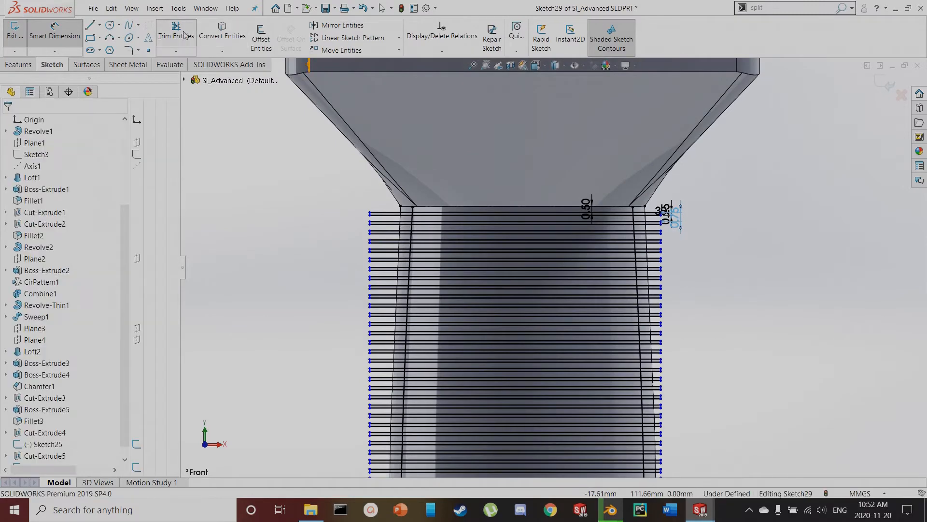
scroll(526, 172, up, 3)
scroll(535, 397, down, 4)
mouse_move(538, 402)
mouse_down()
mouse_move(529, 238)
mouse_move(536, 69)
mouse_up()
scroll(609, 289, up, 4)
scroll(526, 161, down, 5)
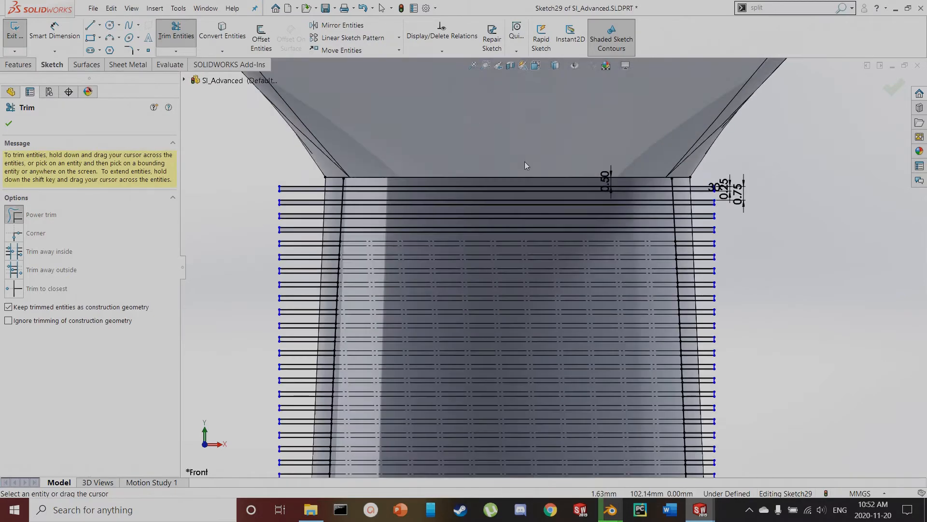
mouse_move(497, 135)
mouse_down()
mouse_move(503, 227)
mouse_move(492, 289)
mouse_up()
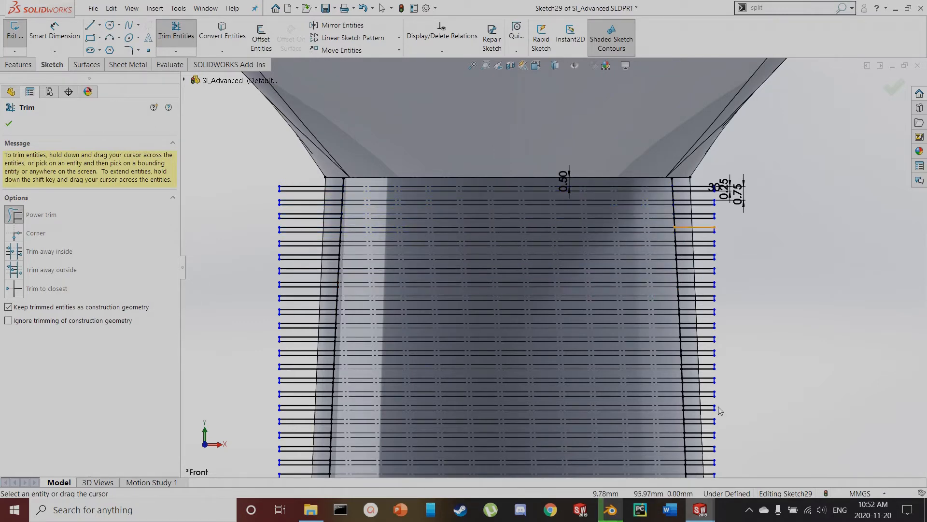
scroll(577, 271, up, 4)
scroll(449, 401, down, 4)
key(Escape)
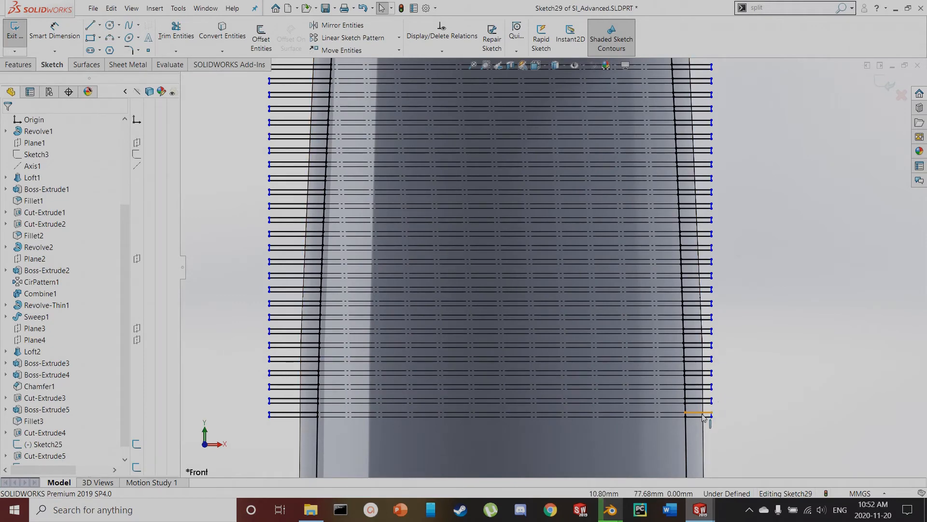
Power-trim the right offset edge in the gaps between the upper patterned rectangles, leaving the segments that close the rectangles
scroll(652, 290, up, 3)
scroll(601, 94, down, 6)
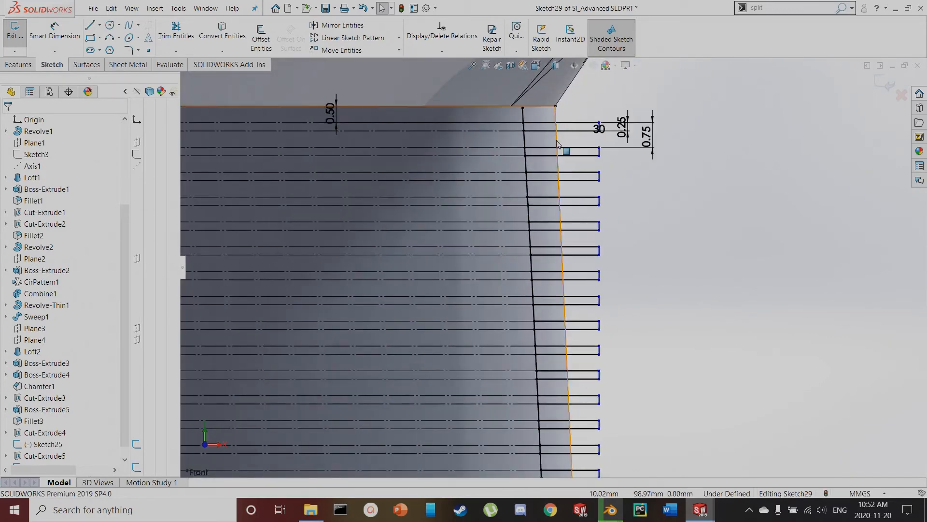
key(t)
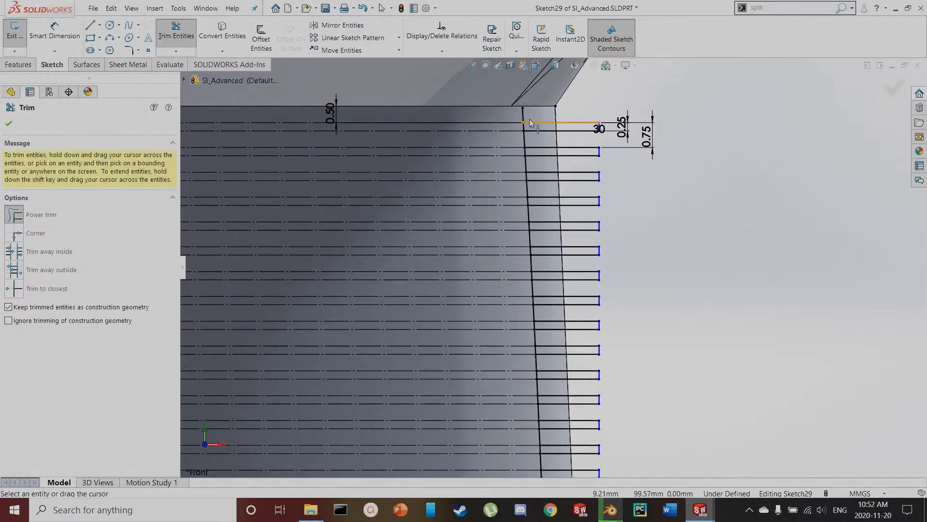
mouse_move(532, 111)
mouse_down()
mouse_move(517, 117)
mouse_move(507, 151)
mouse_move(513, 180)
mouse_move(534, 191)
mouse_move(538, 242)
mouse_up()
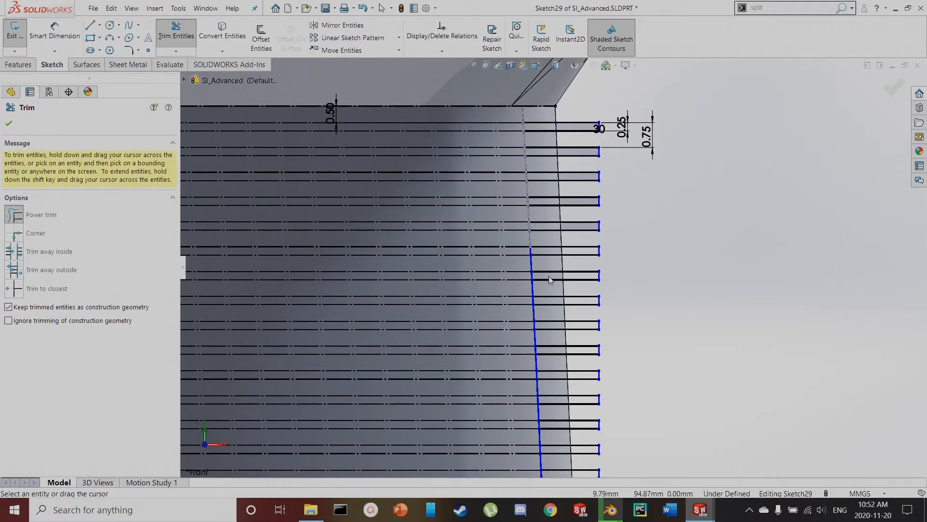
mouse_move(511, 288)
mouse_down()
mouse_move(539, 292)
mouse_move(520, 313)
mouse_up()
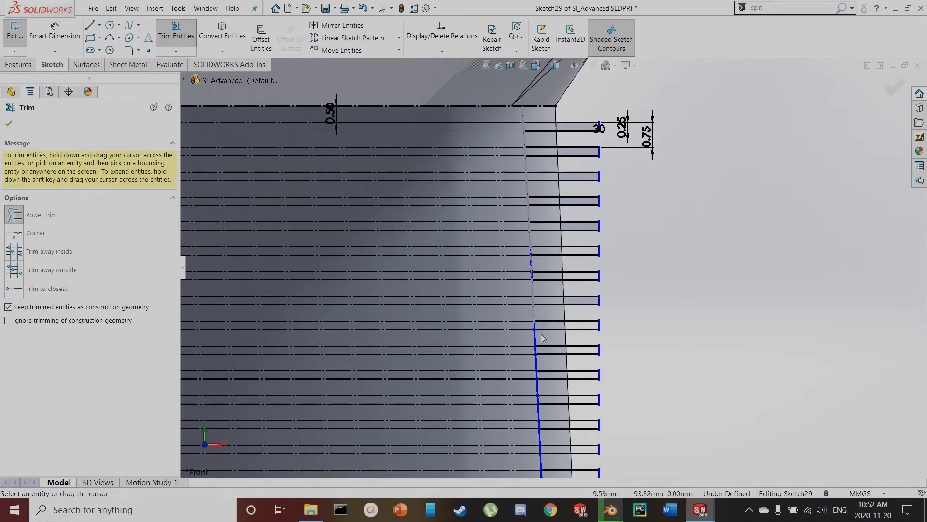
scroll(532, 253, up, 5)
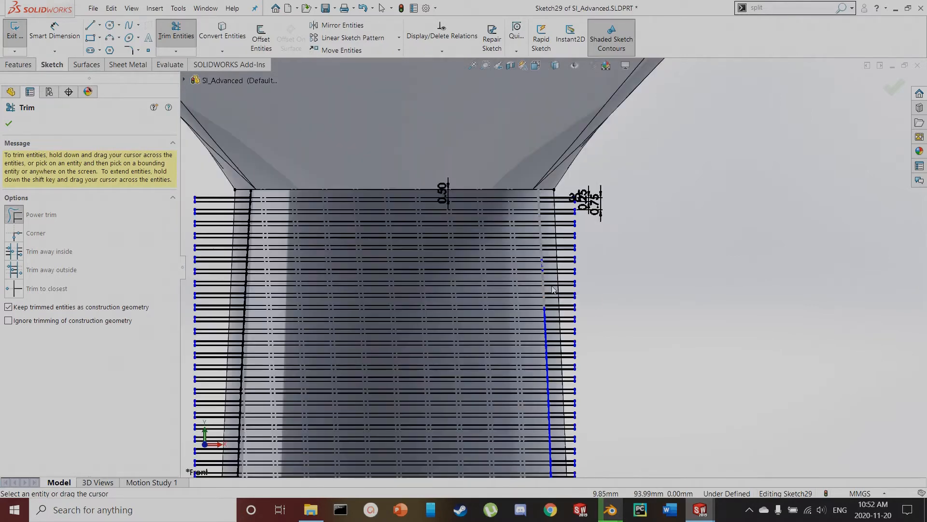
scroll(549, 326, down, 5)
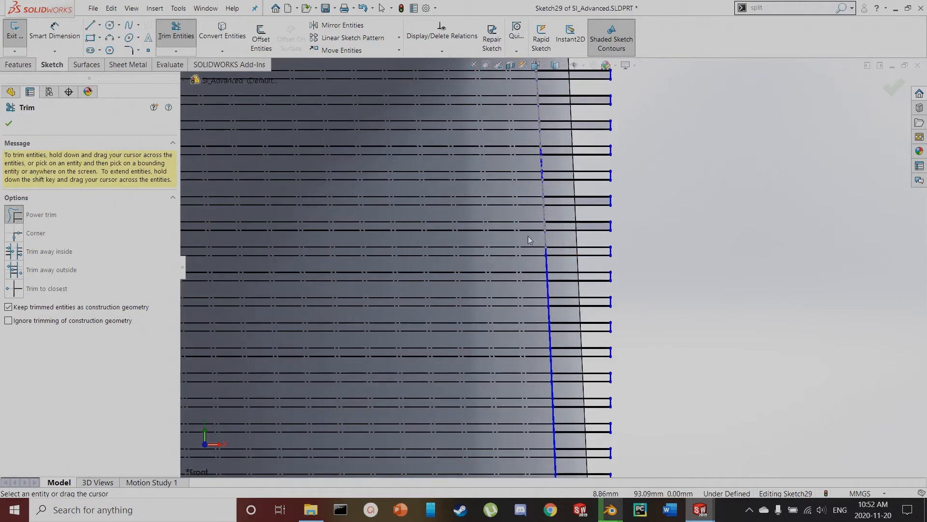
click(545, 167)
key(Escape)
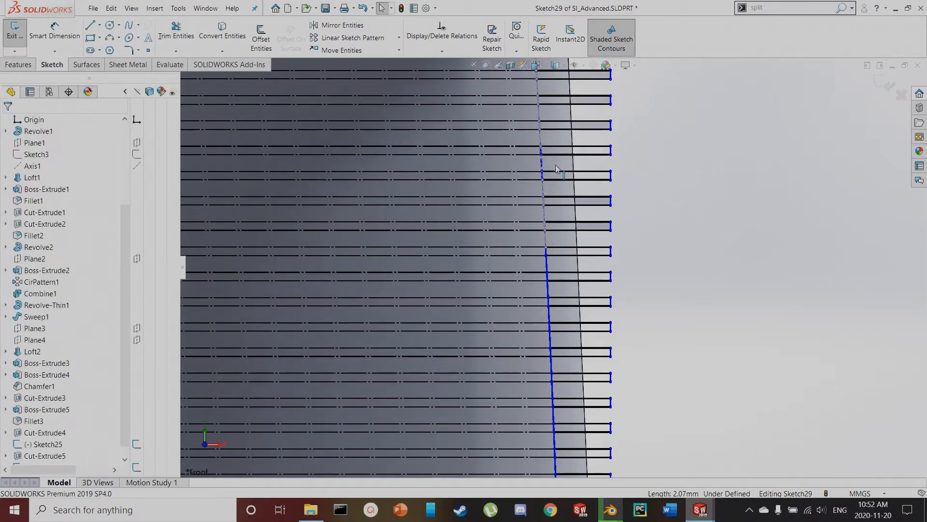
Inspect the trimmed rectangle ends and the offset edges along both sides of the handle sketch
scroll(773, 188, up, 5)
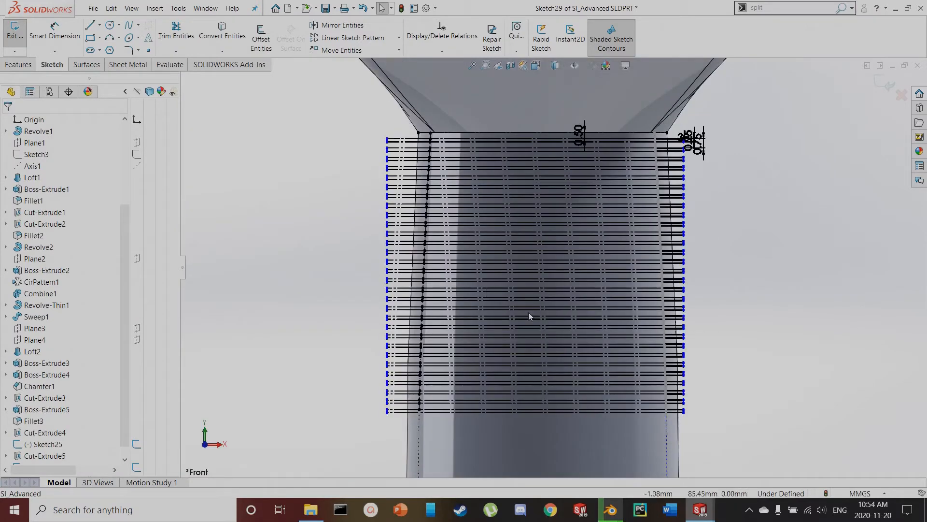
scroll(621, 386, down, 10)
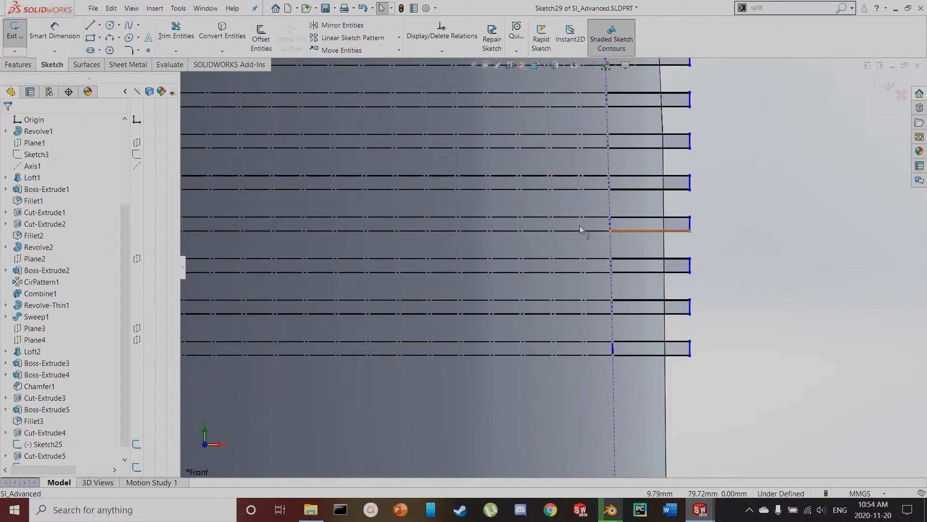
scroll(691, 215, up, 3)
scroll(715, 265, up, 4)
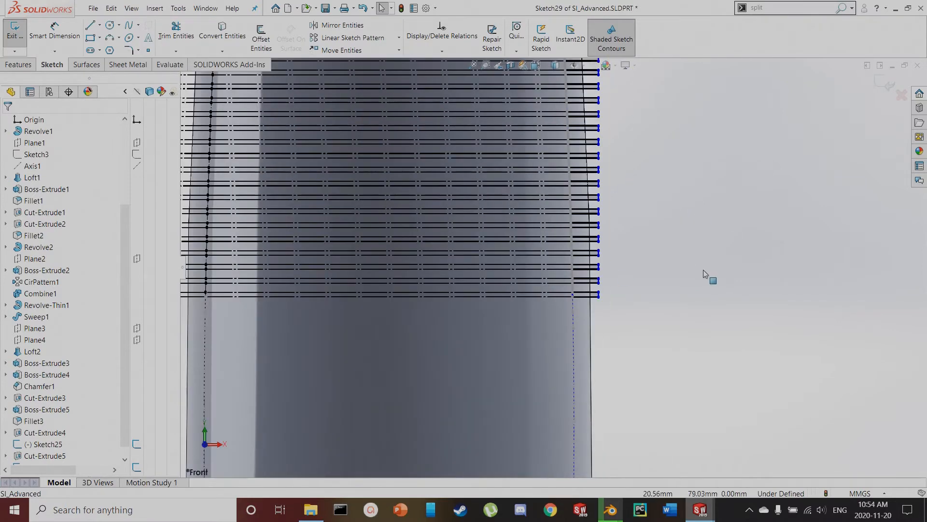
scroll(372, 211, down, 2)
scroll(373, 216, up, 1)
scroll(374, 220, down, 2)
scroll(549, 269, up, 1)
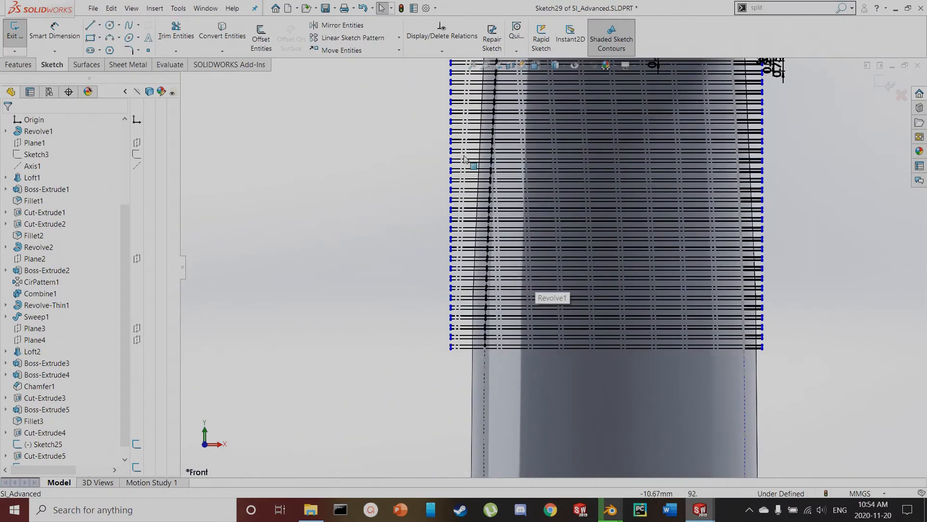
scroll(557, 275, up, 2)
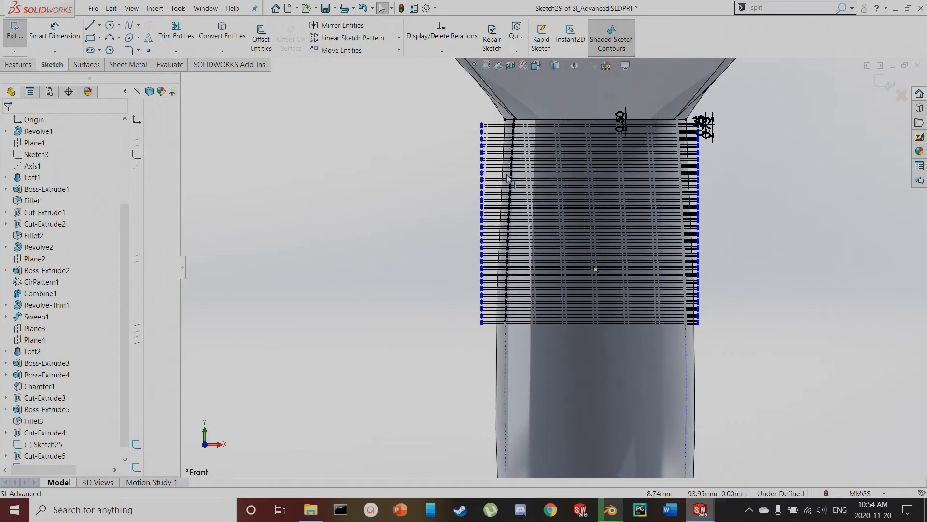
scroll(719, 161, down, 1)
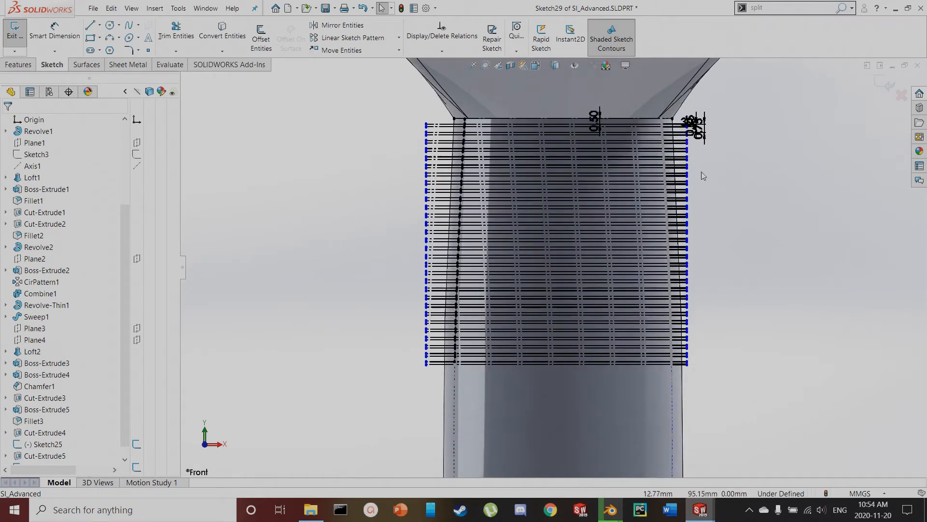
Exit the groove sketch and show Axis1 through the centre of the handle
click(16, 36)
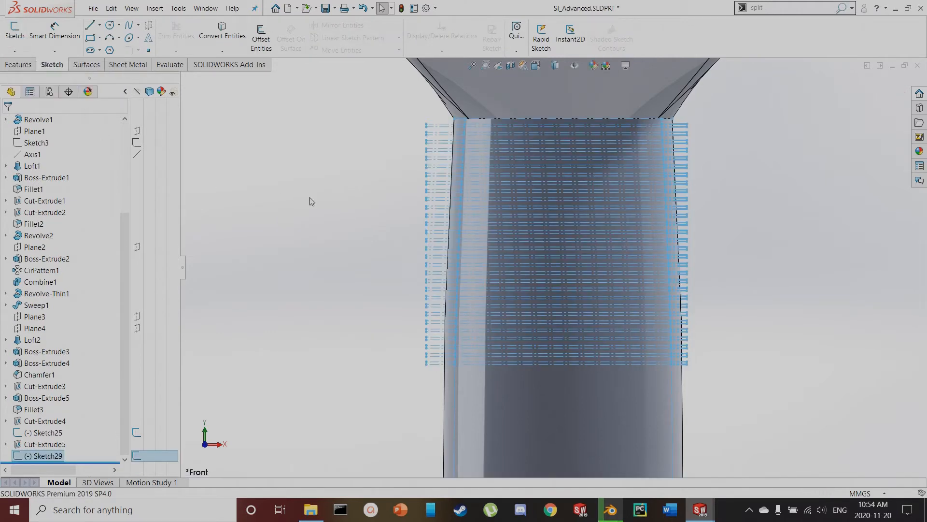
click(300, 199)
click(32, 154)
click(355, 273)
scroll(441, 358, up, 5)
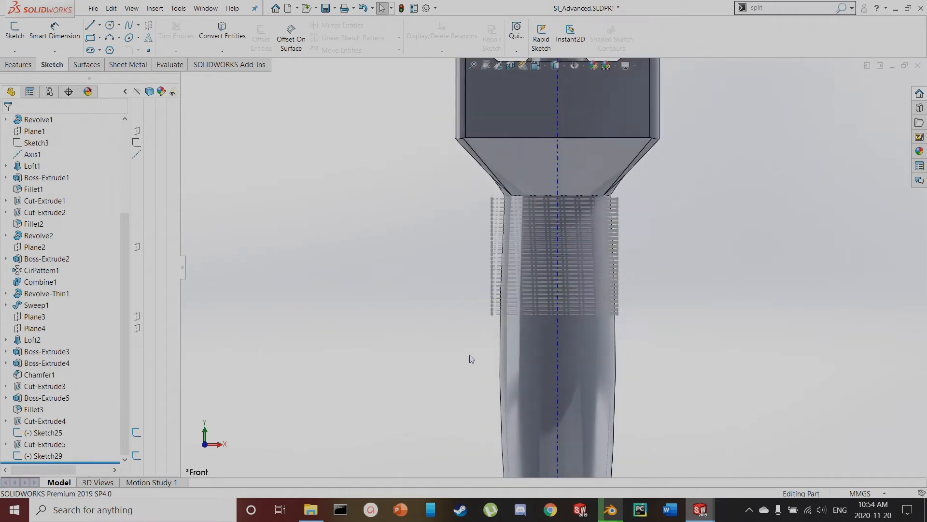
Create a 360-degree blind revolved cut from Sketch29 around Axis1
click(17, 66)
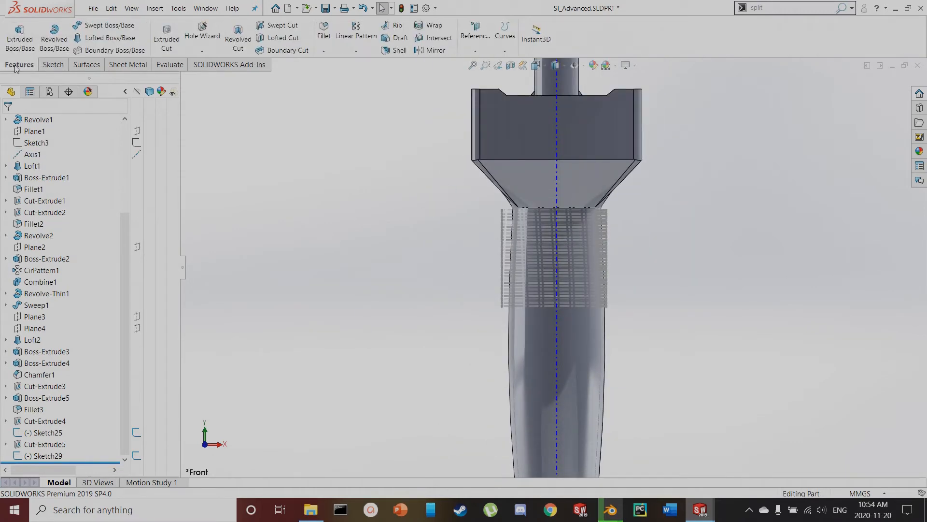
click(239, 39)
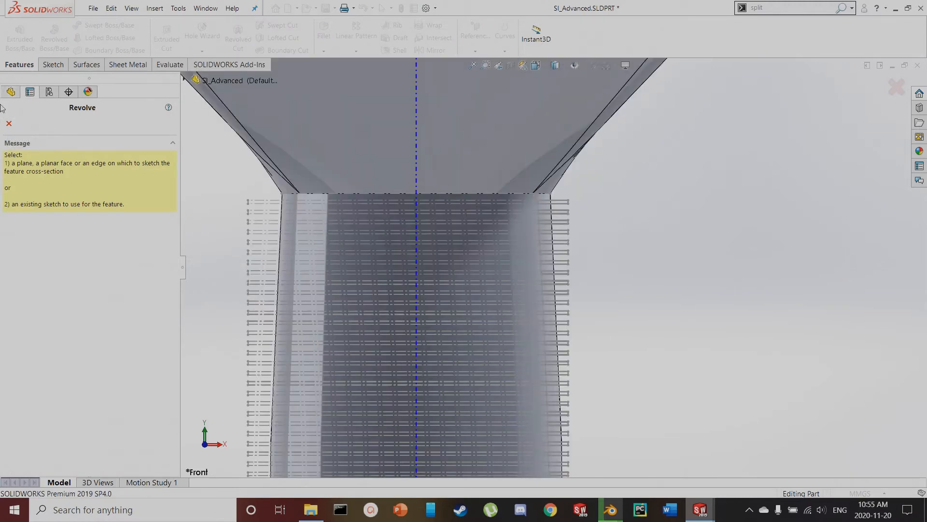
click(9, 124)
click(43, 456)
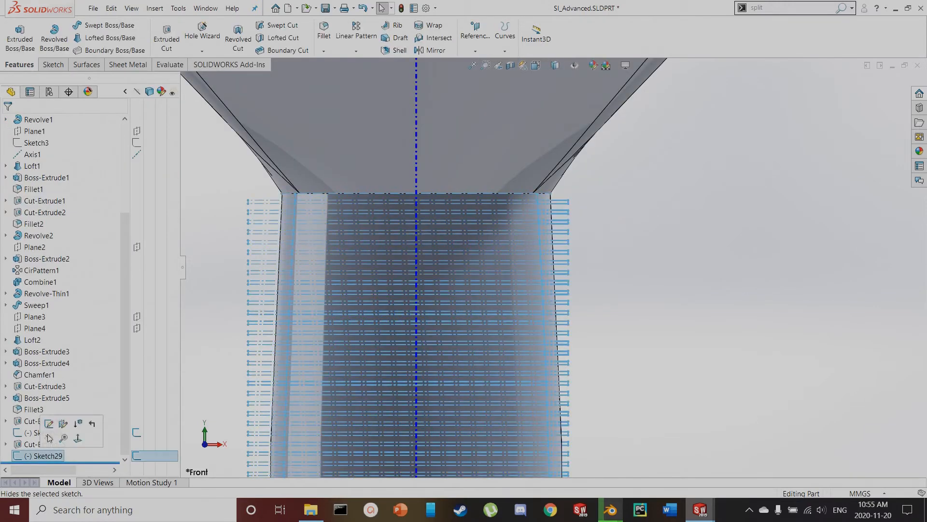
click(238, 37)
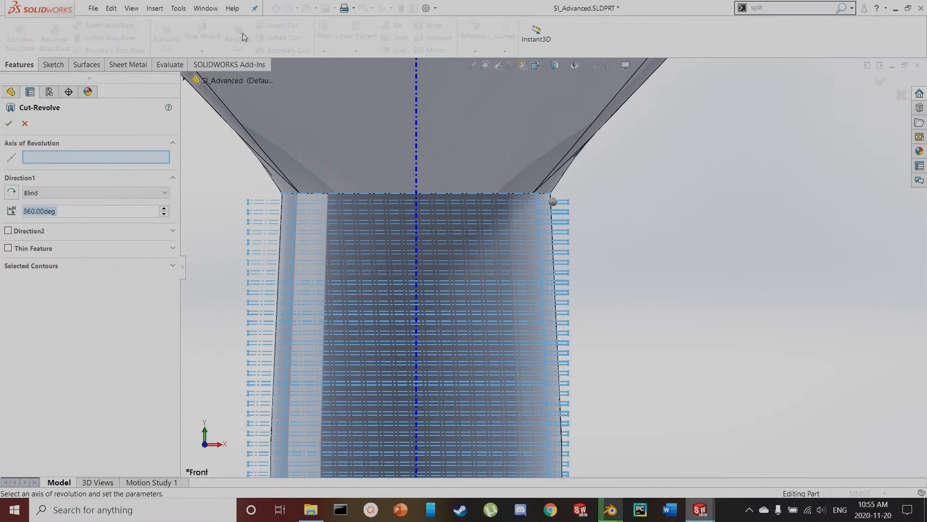
click(416, 114)
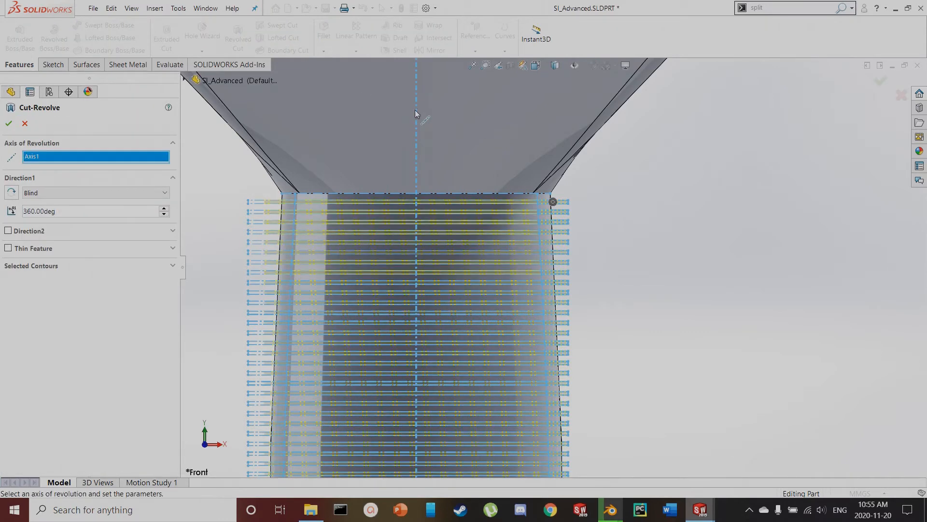
click(9, 124)
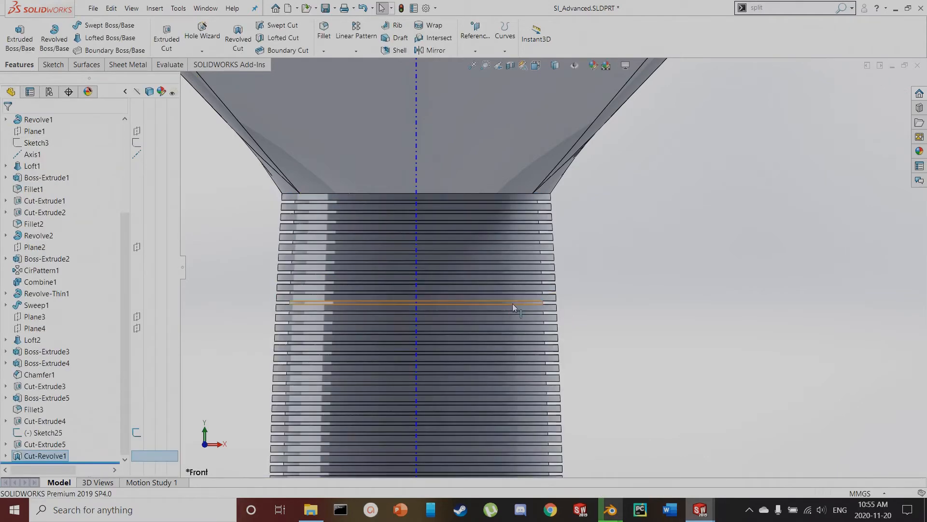
Examine the revolved grip grooves close up and along the whole handle from several angles
scroll(522, 300, up, 2)
scroll(507, 319, down, 3)
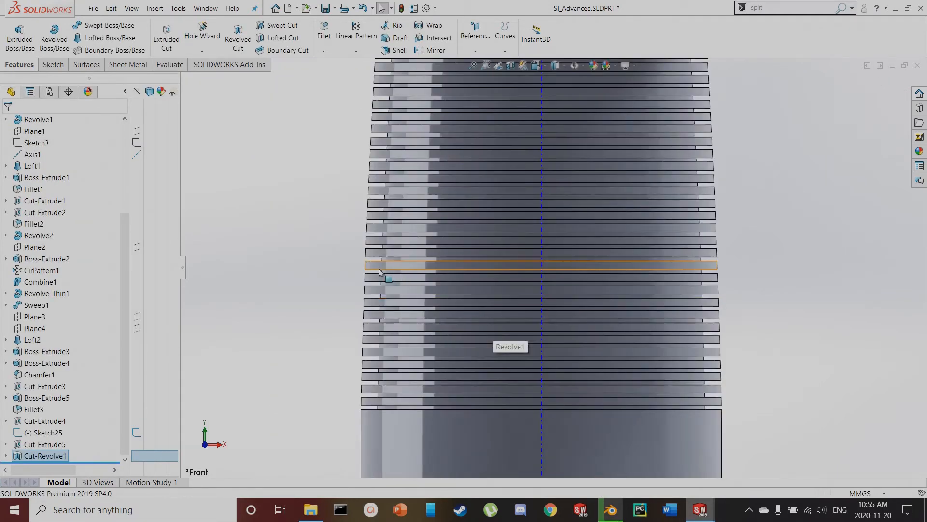
middle_drag(379, 231, 504, 173)
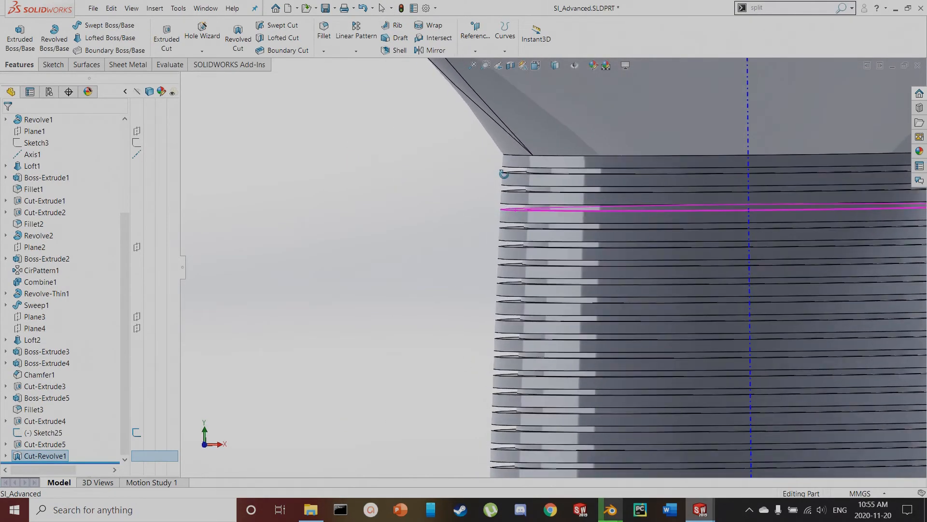
scroll(505, 172, down, 3)
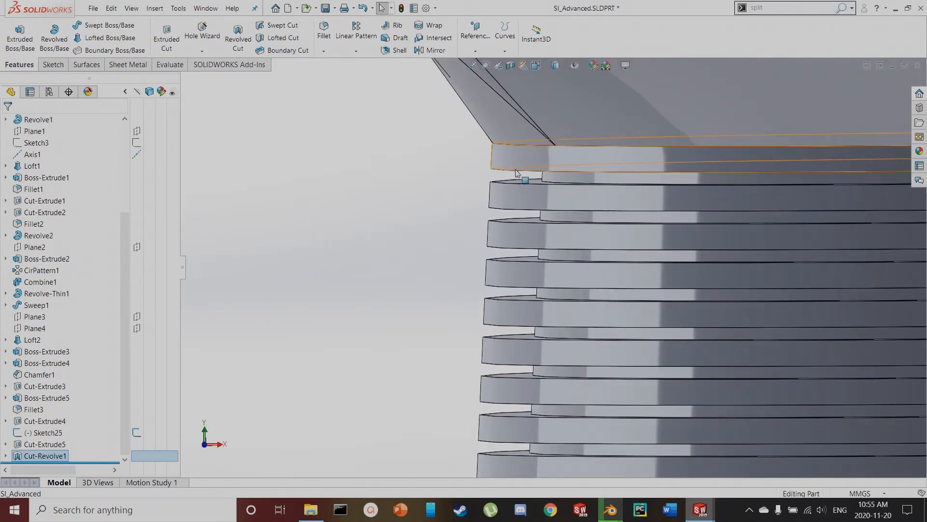
scroll(548, 203, up, 3)
scroll(618, 355, up, 3)
scroll(644, 347, up, 3)
scroll(607, 342, down, 2)
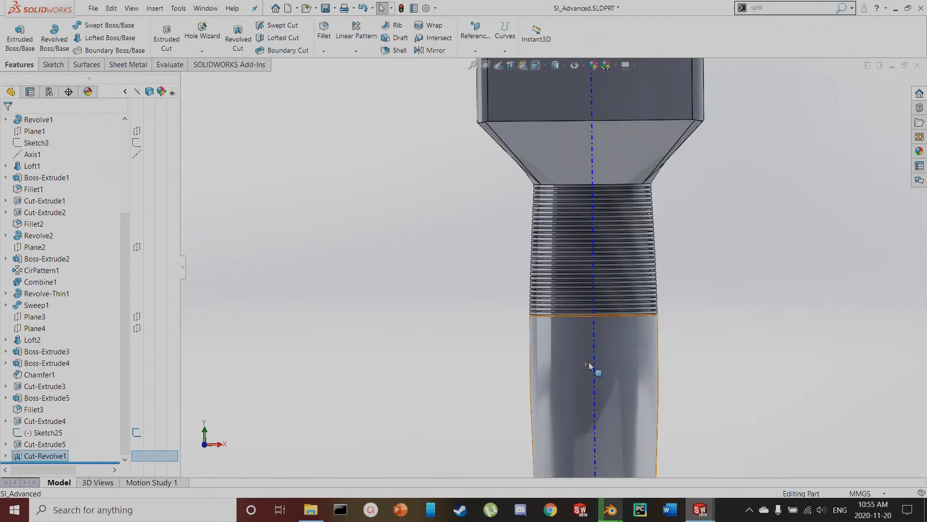
middle_drag(572, 183, 509, 193)
scroll(546, 196, up, 4)
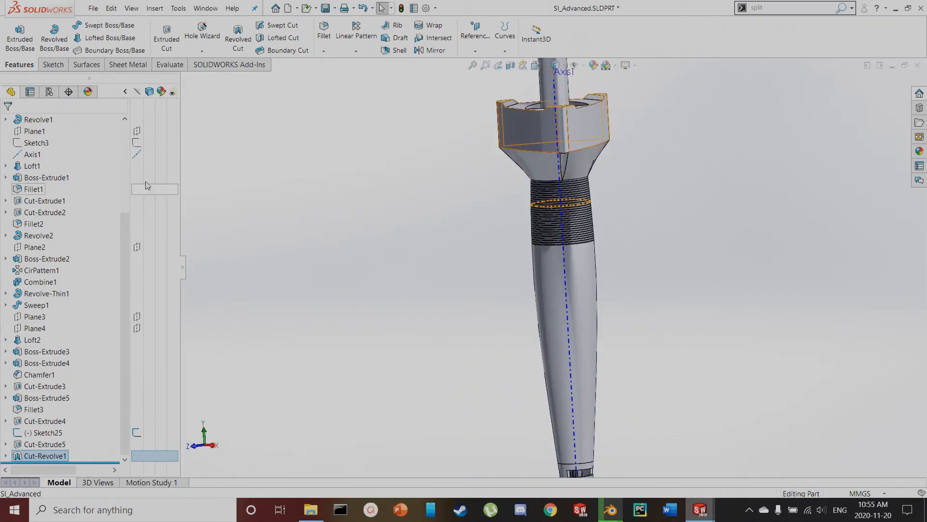
scroll(463, 343, up, 2)
middle_drag(463, 343, 562, 337)
scroll(566, 333, down, 2)
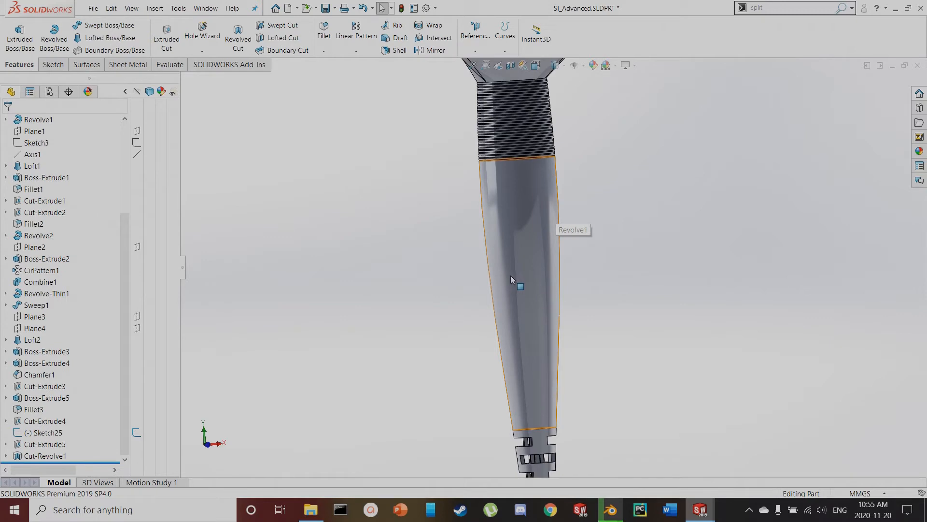
Save the part and create a 0 mm offset surface from the smooth tapered handle face below the grip grooves
key(ctrl+s)
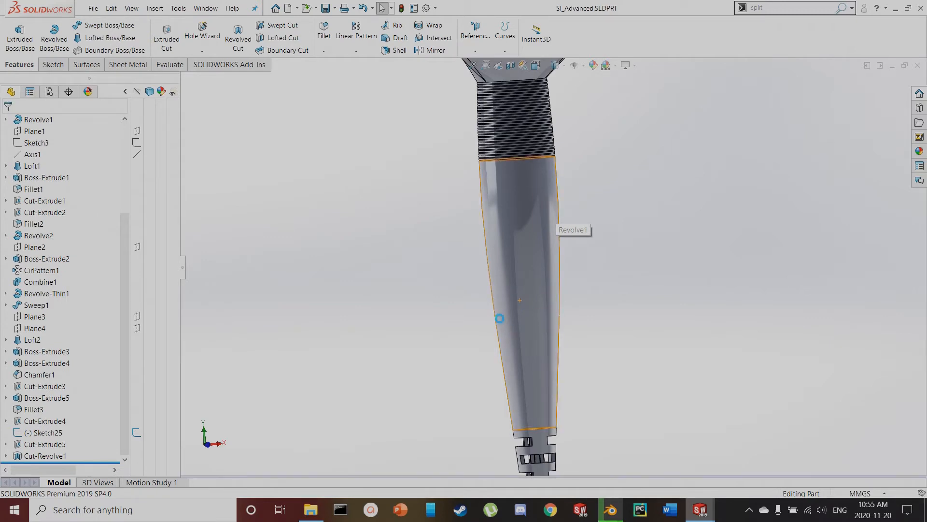
click(517, 252)
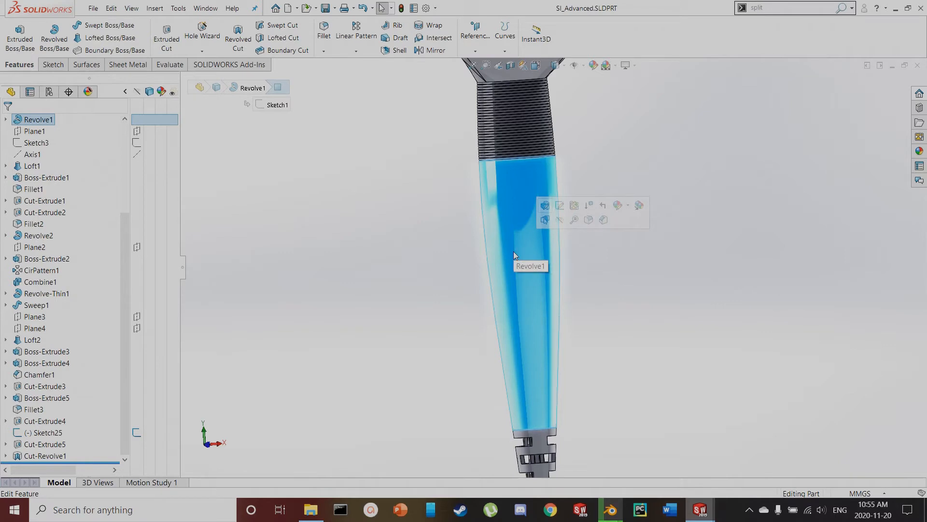
click(78, 65)
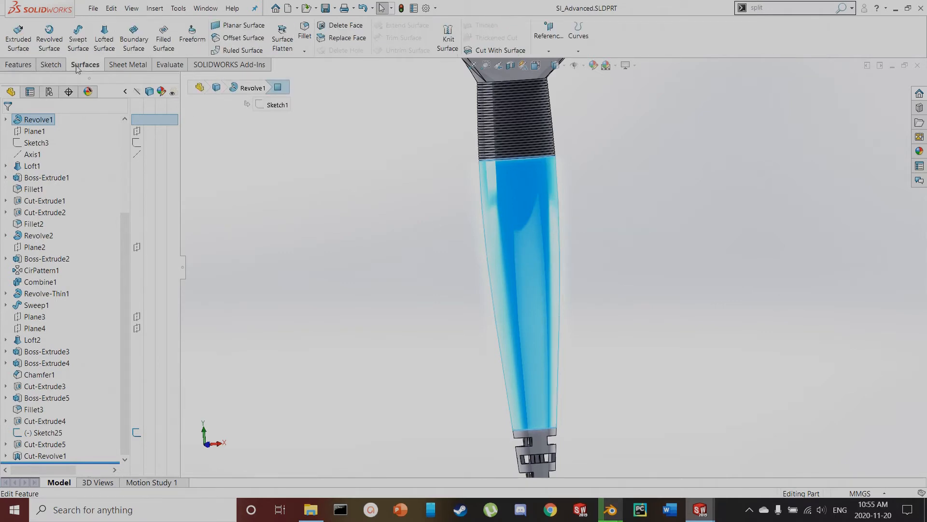
click(259, 39)
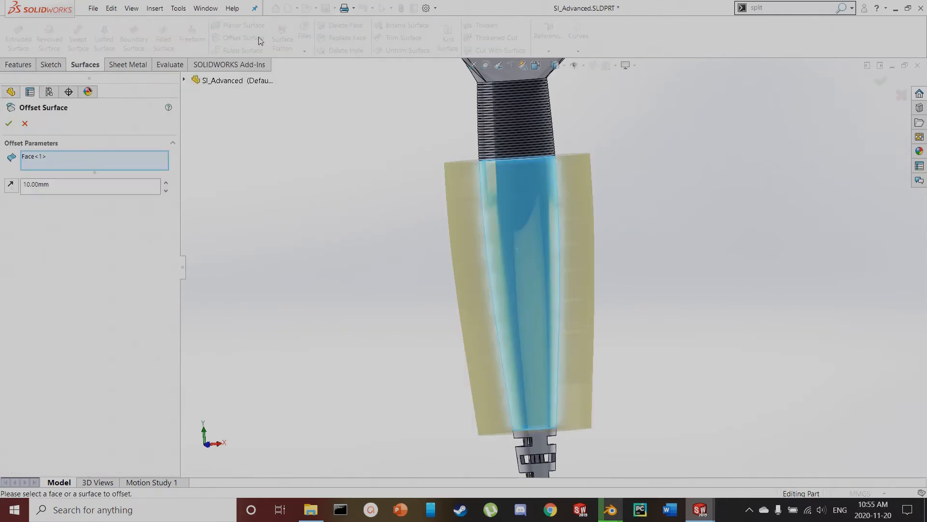
drag(68, 188, 2, 182)
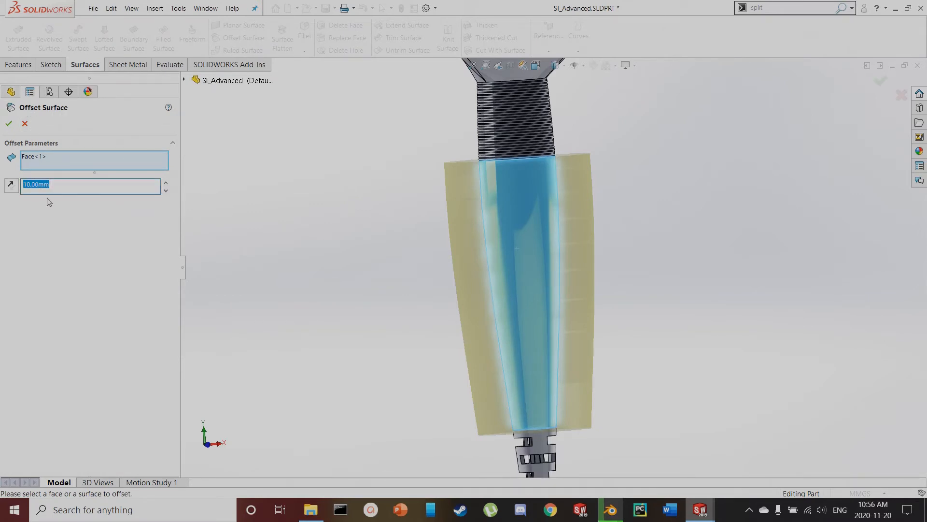
key(Return)
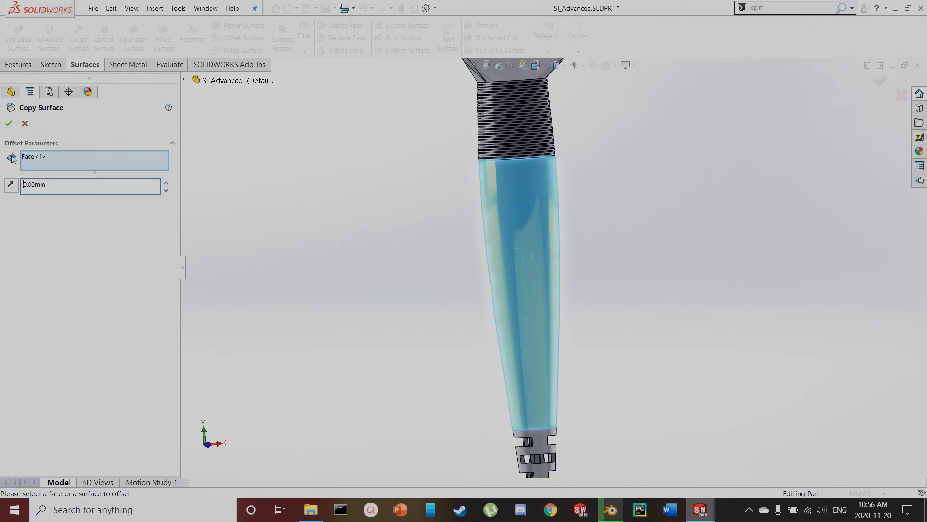
click(8, 125)
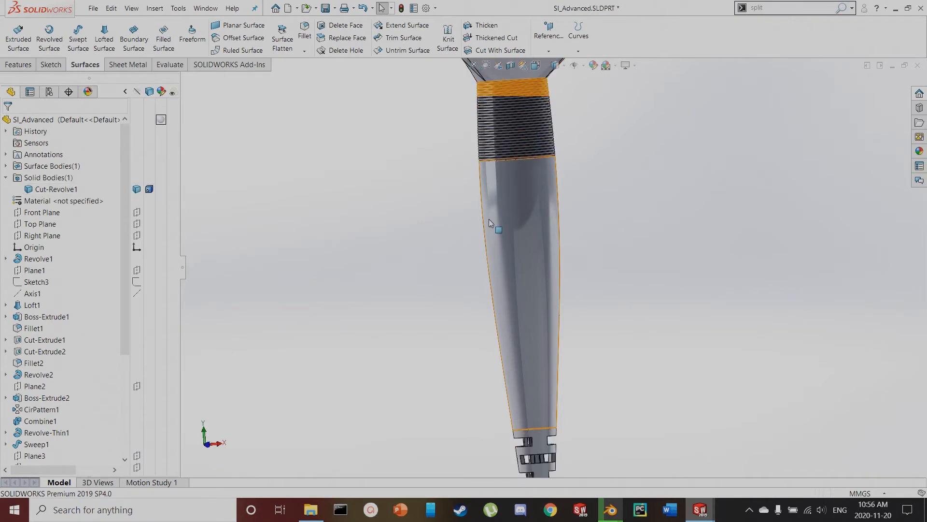
Hide the Cut-Revolve1 solid body to inspect the offset handle surface on its own
scroll(521, 191, up, 4)
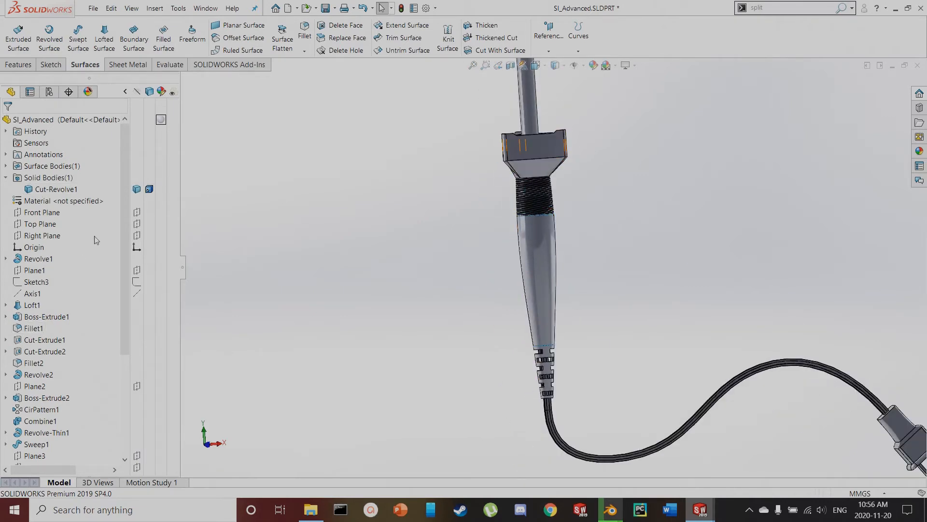
click(137, 188)
click(617, 220)
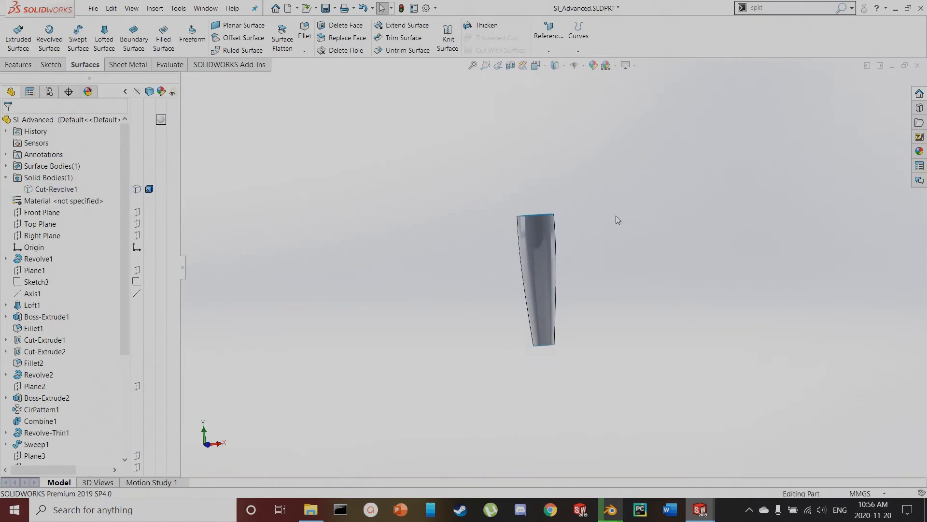
middle_drag(570, 294, 569, 366)
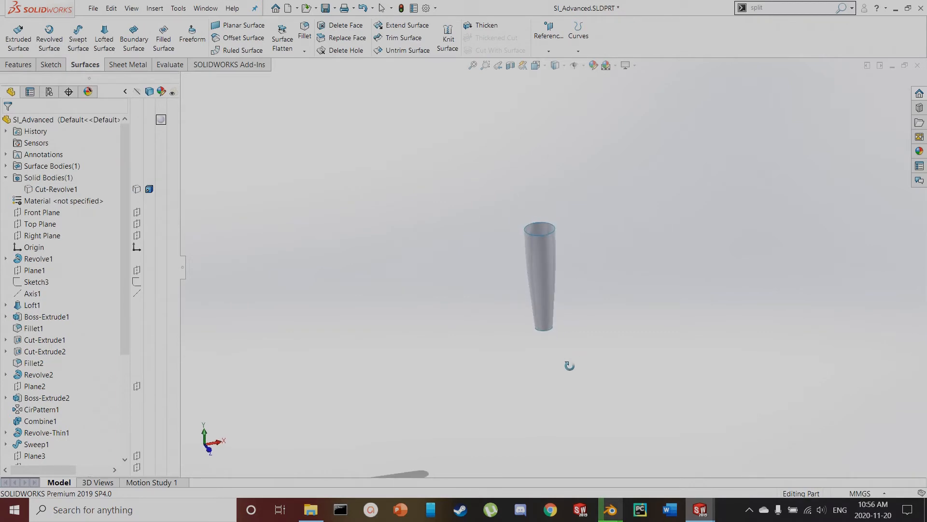
scroll(545, 278, down, 3)
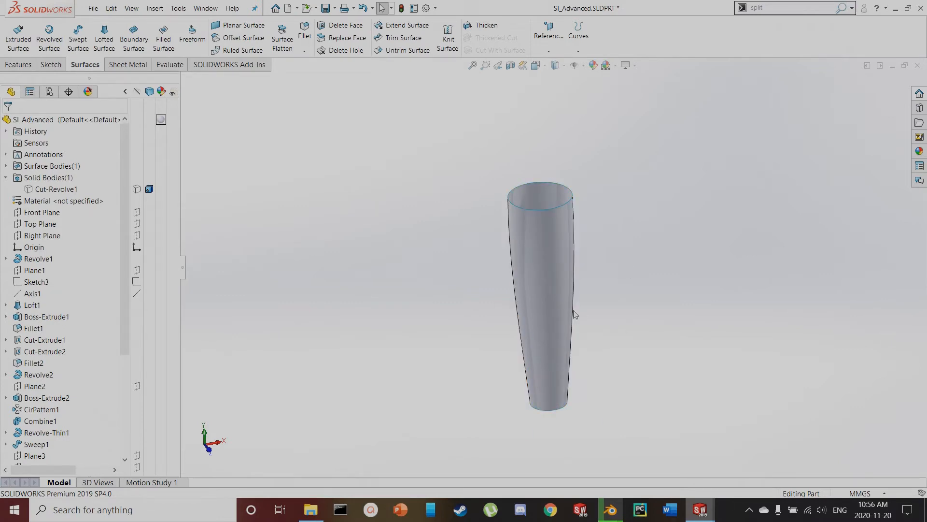
Show the Cut-Revolve1 solid body again
click(534, 245)
click(48, 64)
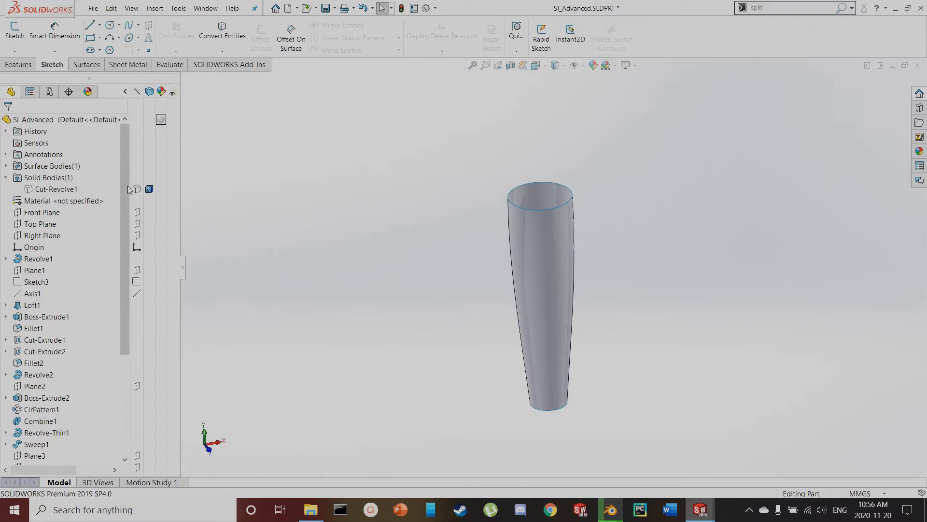
click(56, 188)
click(348, 276)
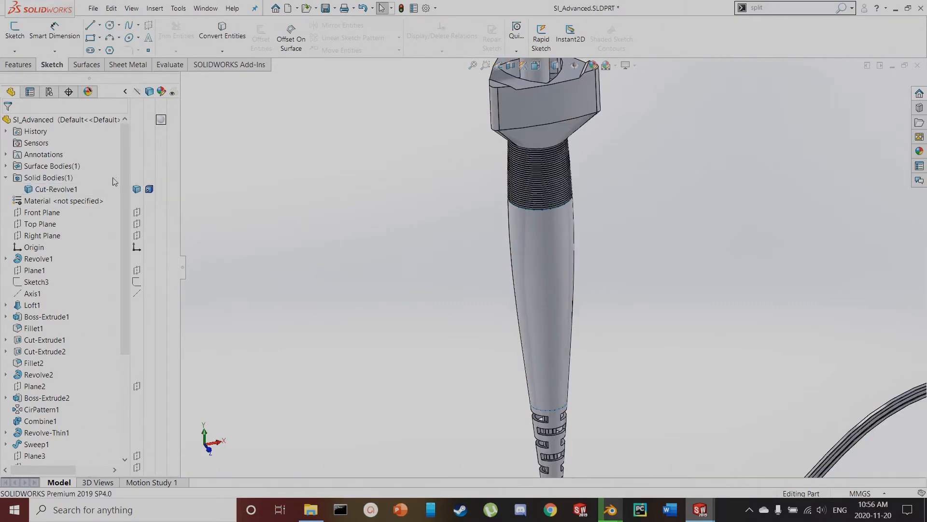
Start a sketch on the Top Plane and draw a vertical line about 26 mm long from the origin past the body's upper corner
click(7, 33)
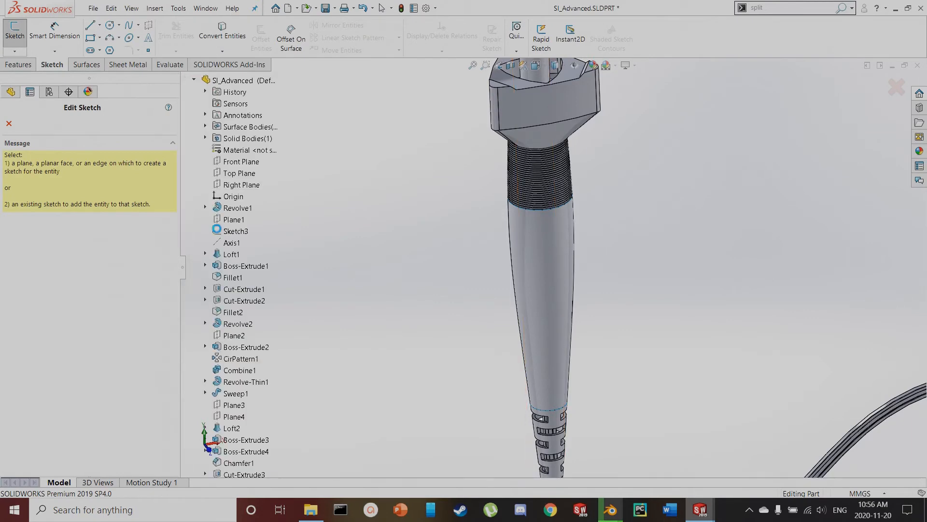
click(234, 175)
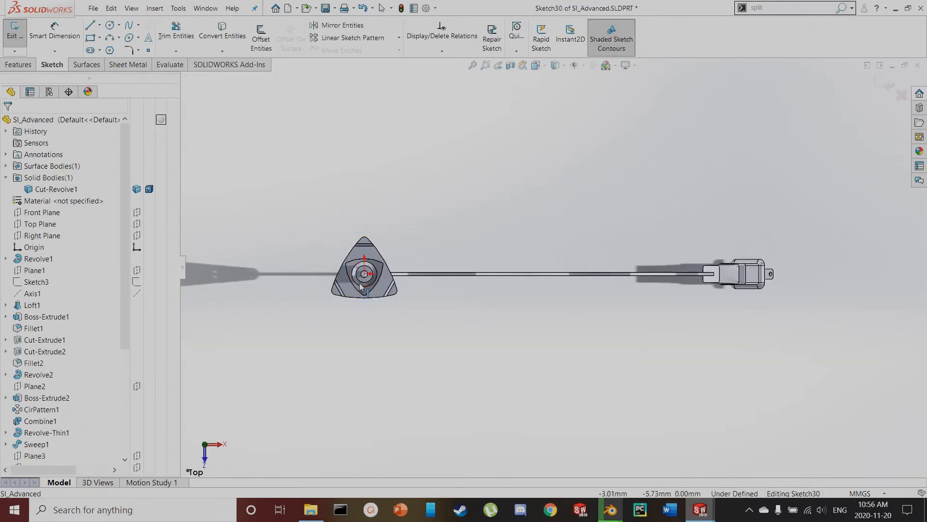
key(l)
click(434, 256)
double_click(435, 125)
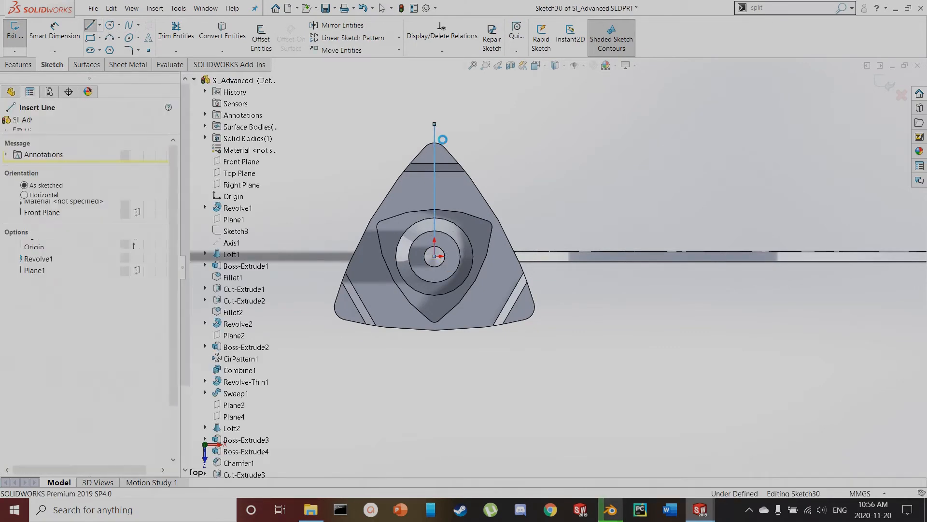
key(Escape)
Draw two angled lines from the origin, one past each lower corner of the triangular body
key(l)
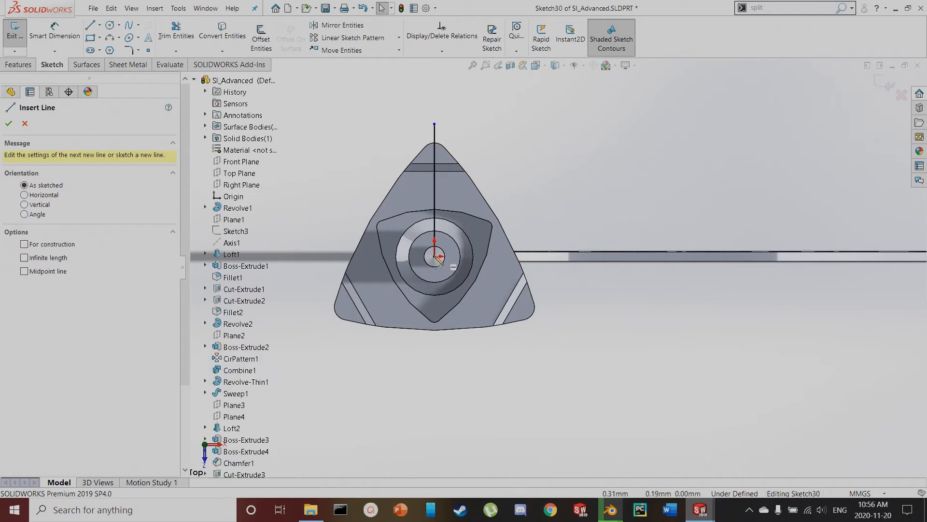
click(435, 256)
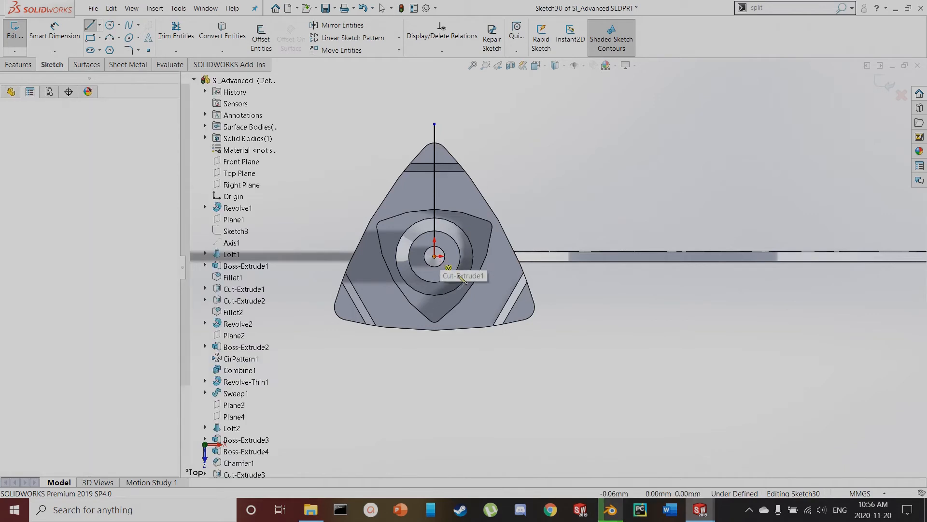
double_click(565, 329)
click(435, 257)
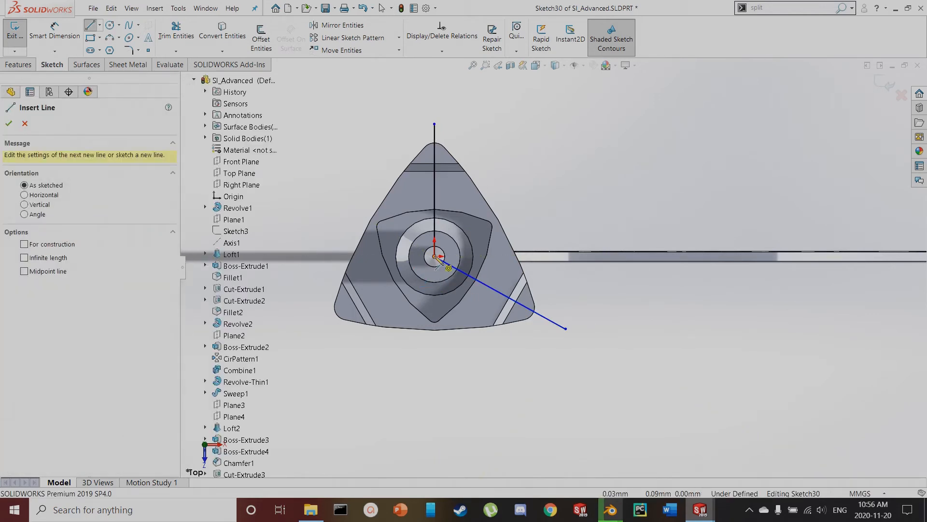
double_click(324, 324)
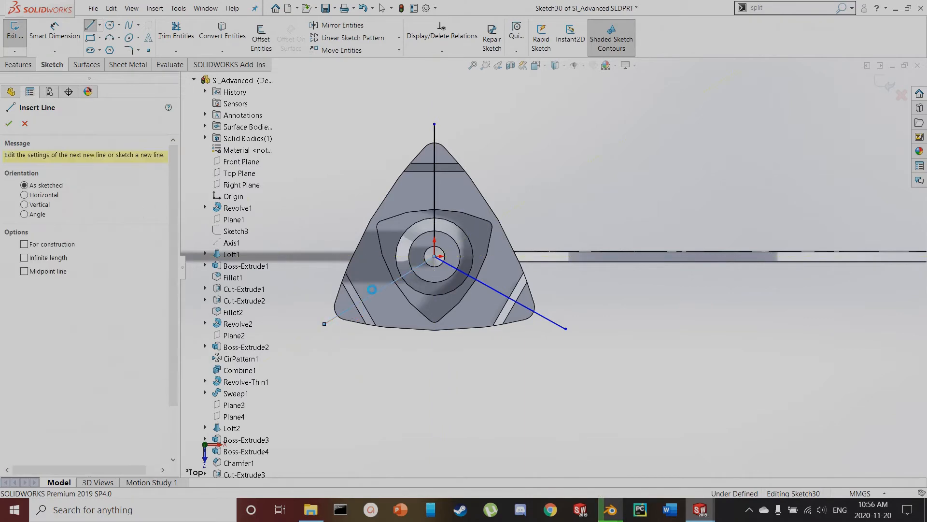
Dimension the angle between the lower-left line and the vertical line at 120°
key(d)
click(421, 265)
click(433, 246)
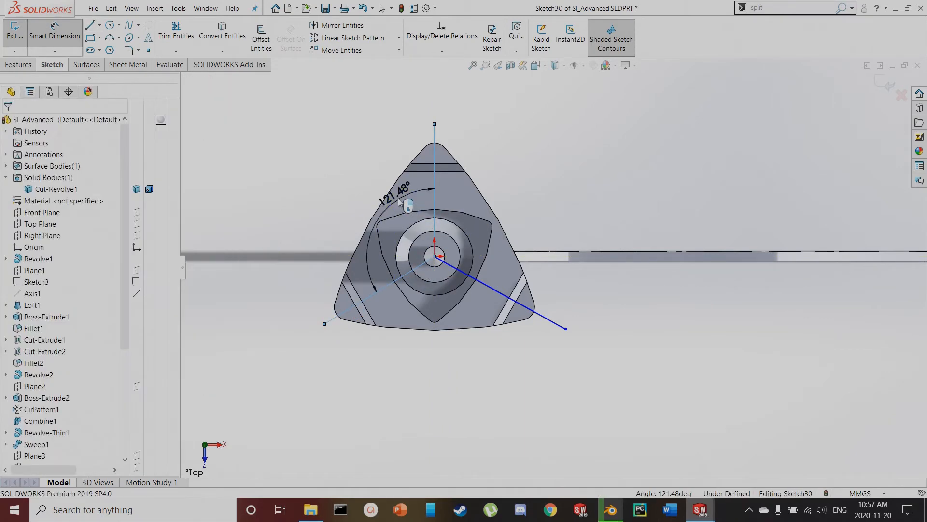
click(400, 202)
text(120)
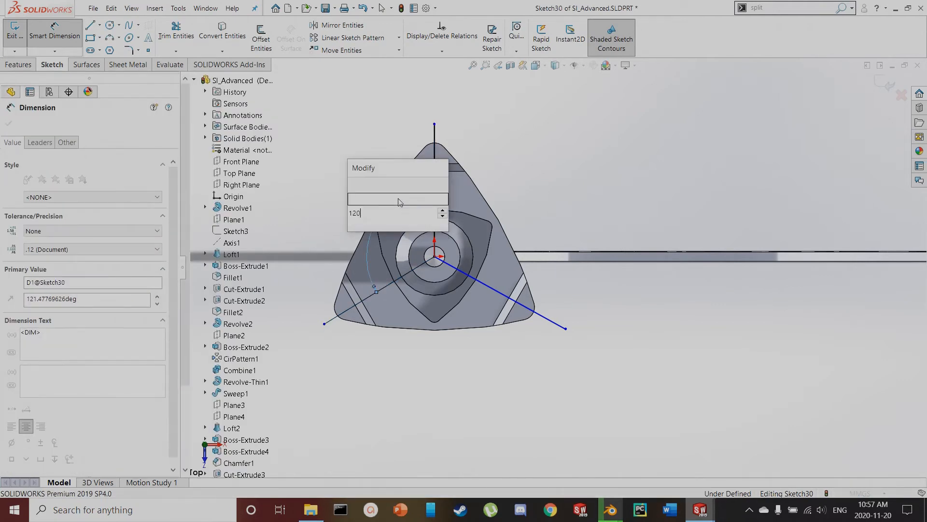
key(Return)
Dimension the angle between the lower-right line and the vertical line at 120°
click(476, 282)
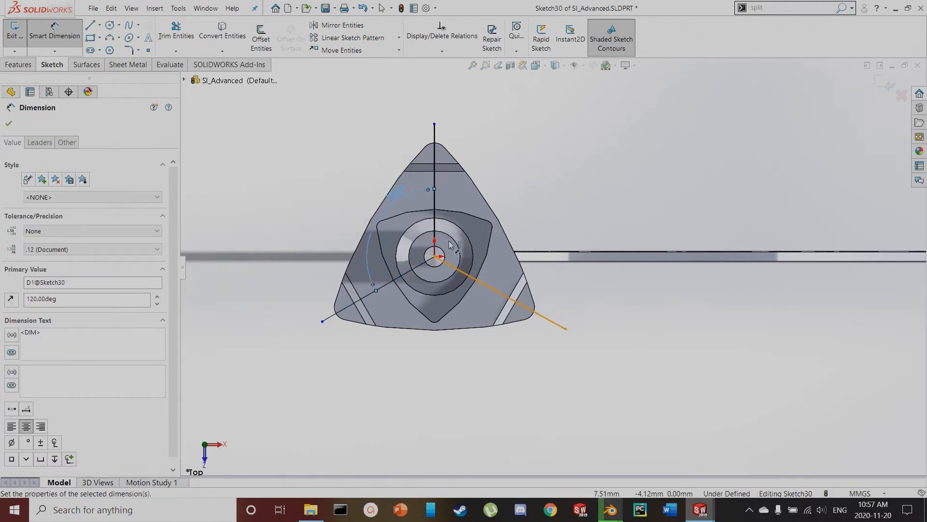
click(435, 208)
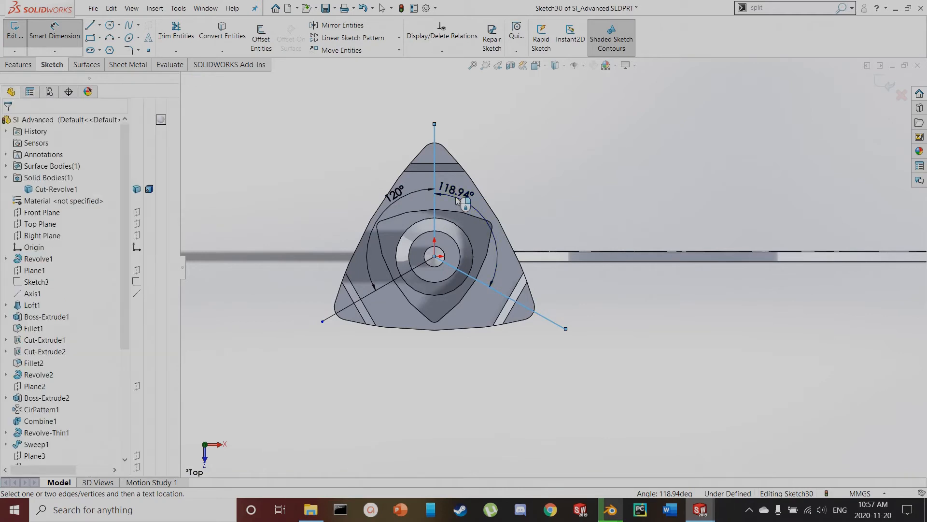
click(457, 200)
text(120)
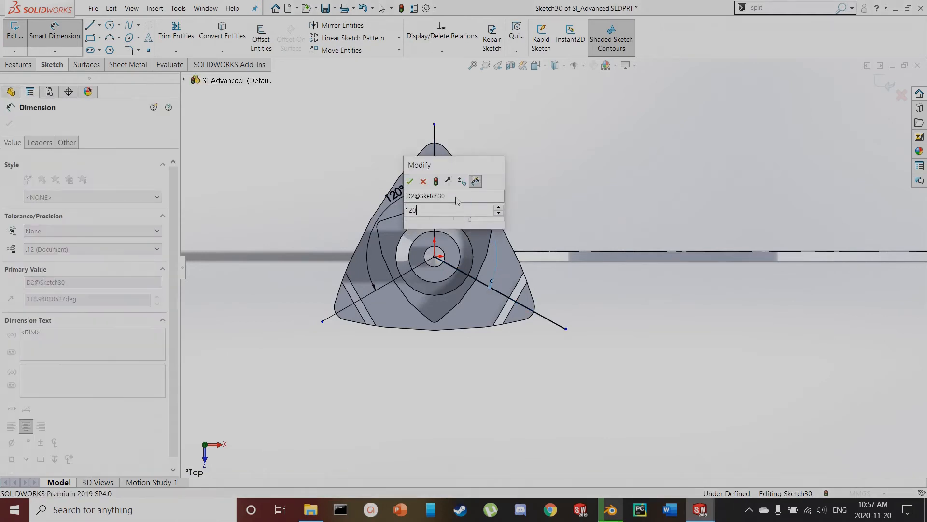
key(Return)
key(Escape)
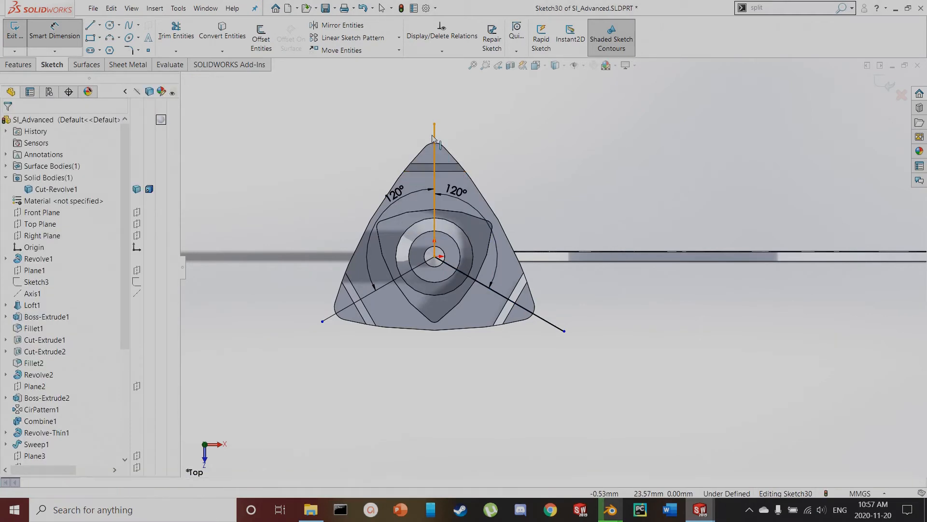
Make the vertical line construction geometry, lengthen the lower-left line to about 30 mm, and exit the sketch
click(435, 137)
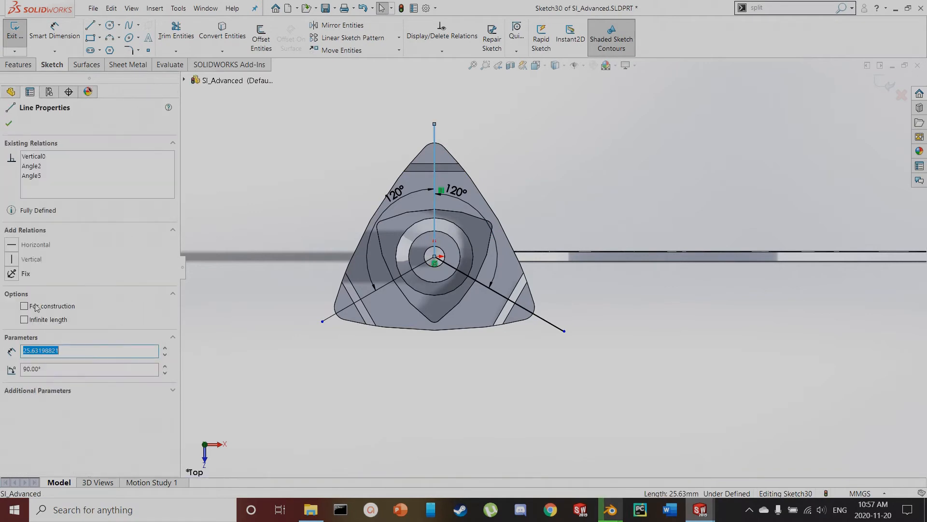
click(325, 335)
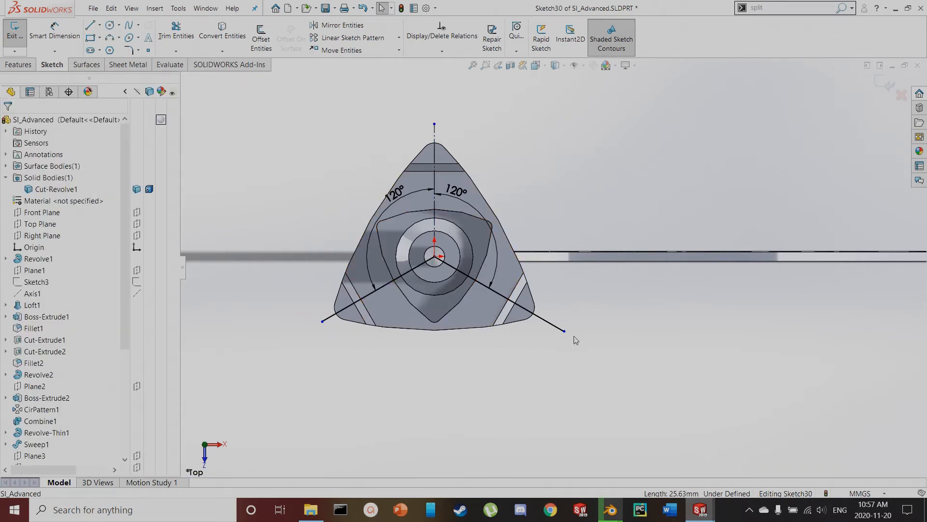
drag(322, 321, 300, 334)
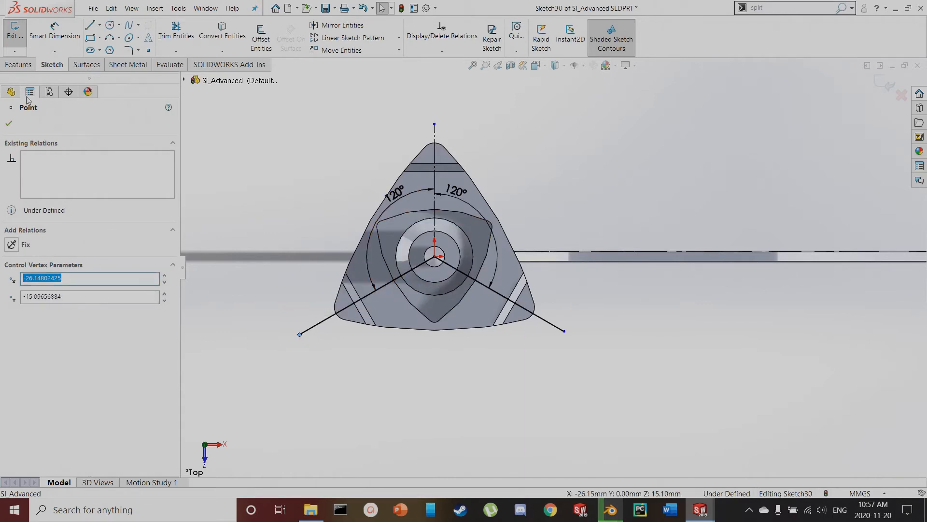
click(14, 35)
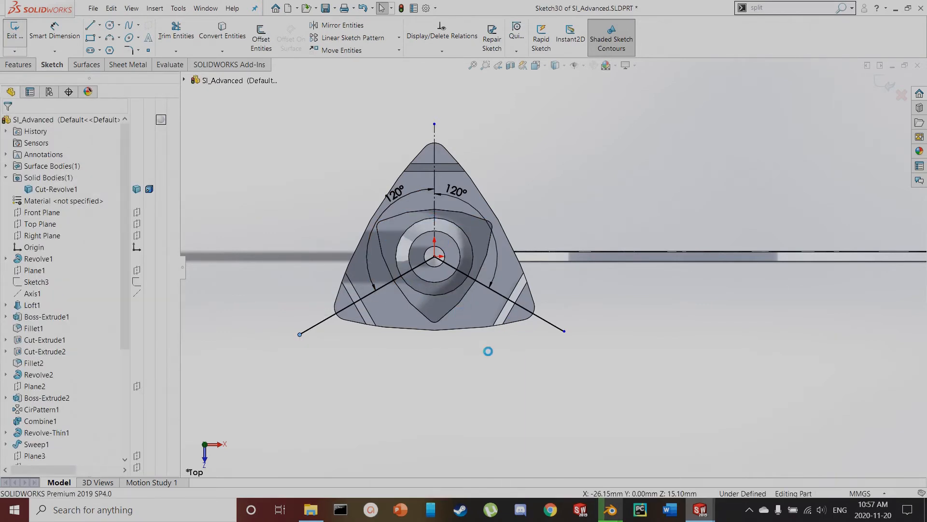
Hide the Cut-Revolve1 solid body so only the handle surface and the new sketch remain displayed
middle_drag(483, 398, 477, 257)
scroll(96, 215, up, 5)
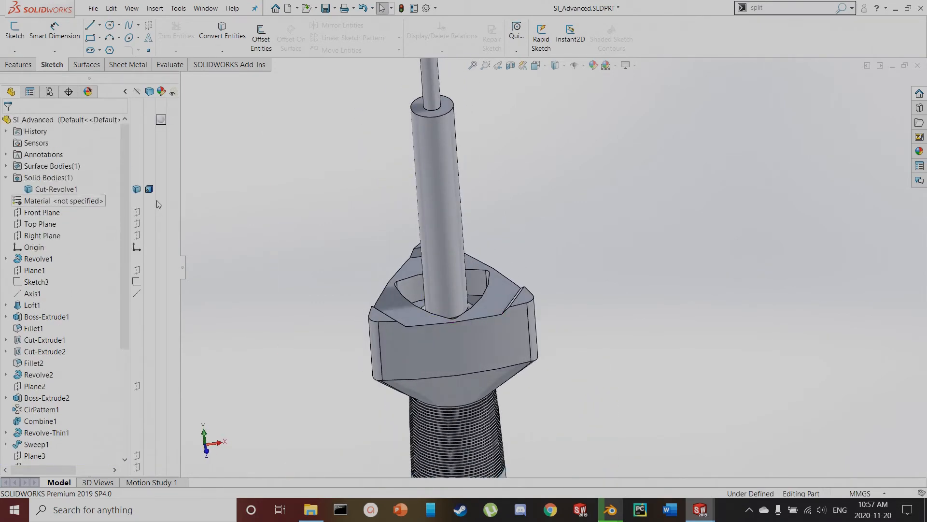
click(53, 189)
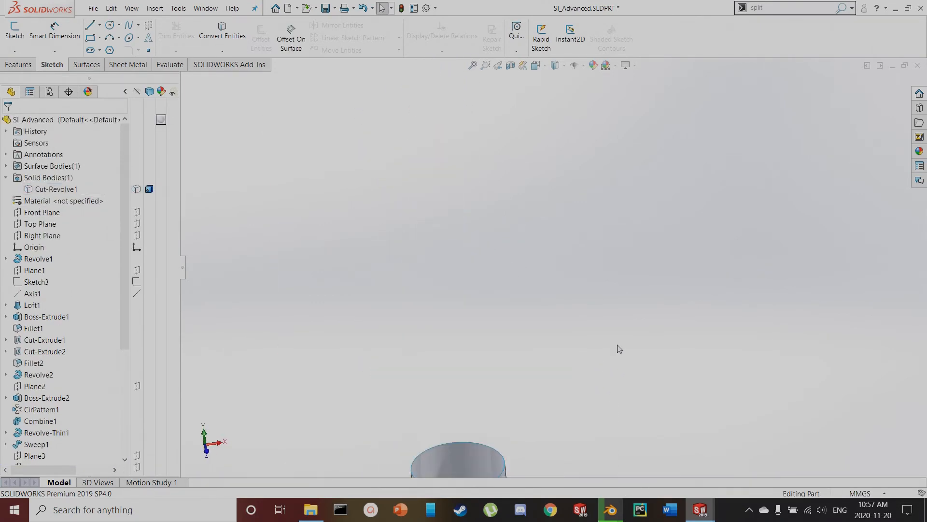
scroll(629, 363, up, 5)
scroll(612, 386, down, 3)
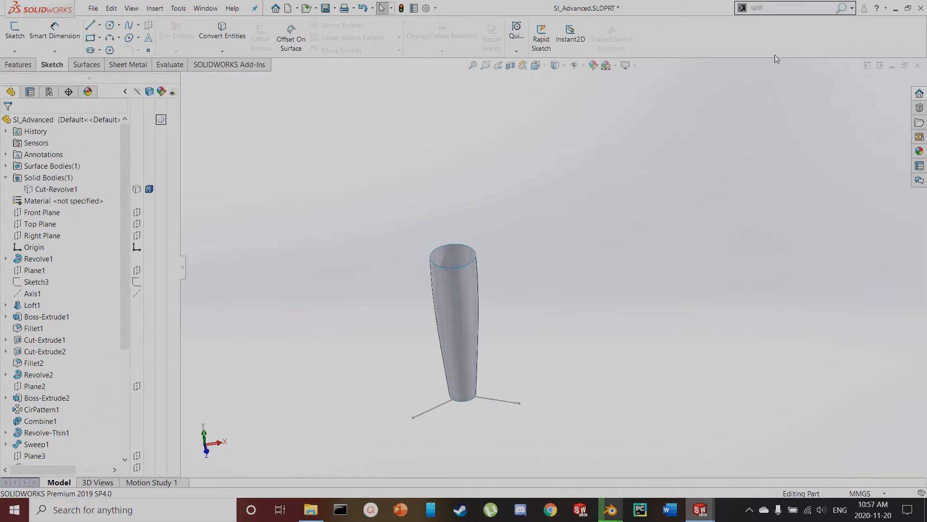
Create a projection split line using Sketch30 on the tapered handle surface's face
click(841, 10)
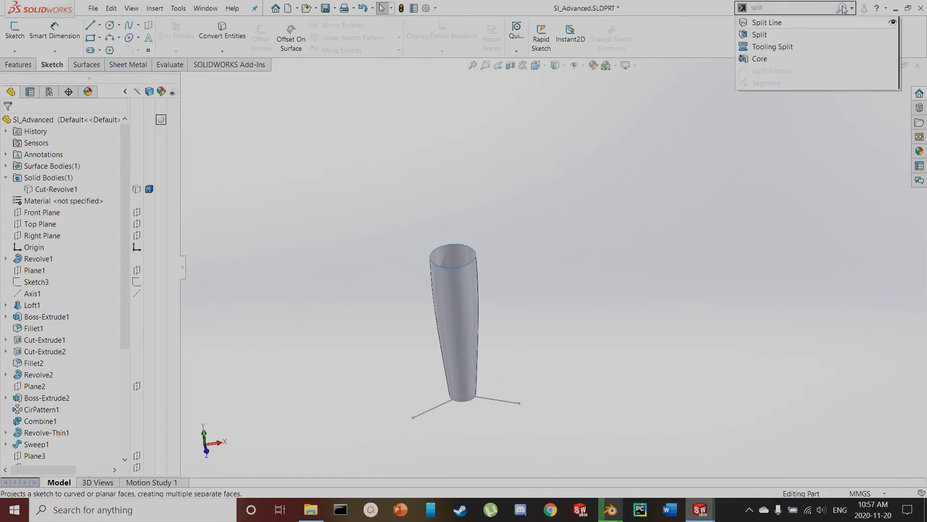
click(777, 23)
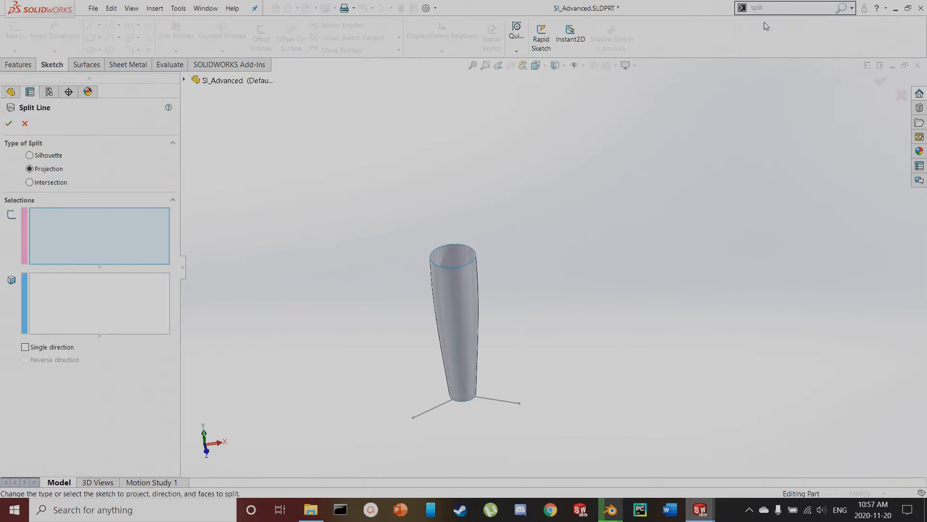
click(500, 403)
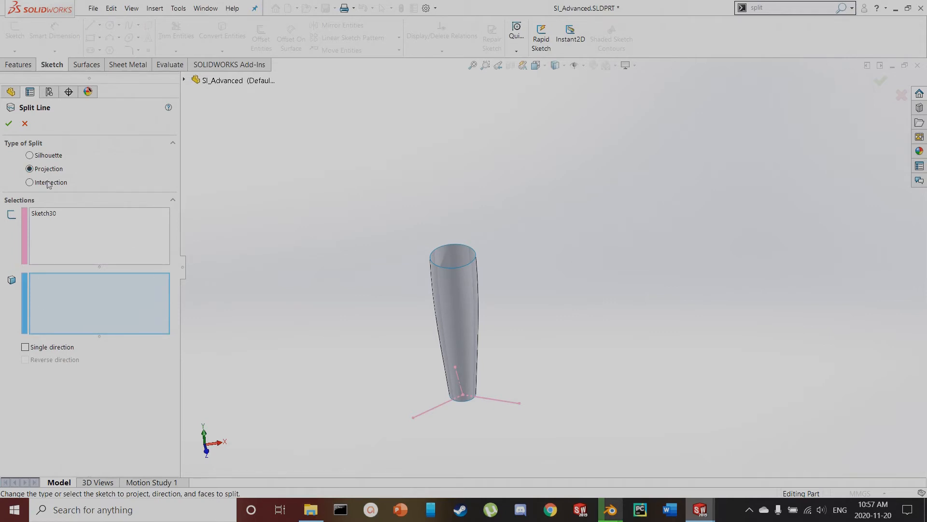
click(469, 328)
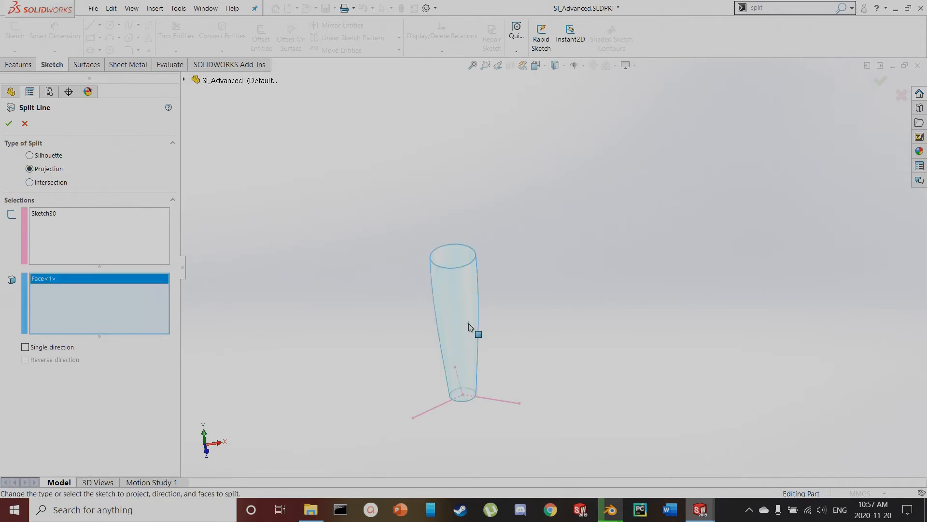
middle_drag(469, 368, 430, 359)
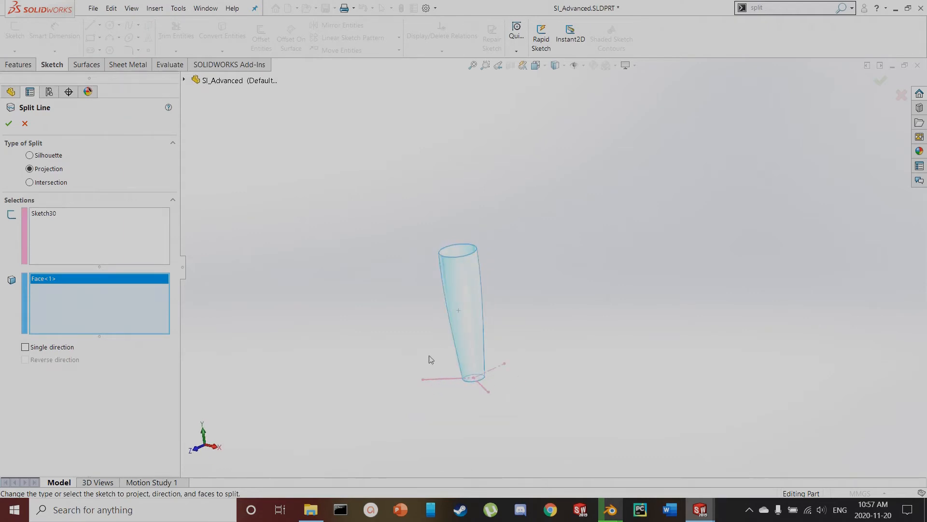
click(7, 126)
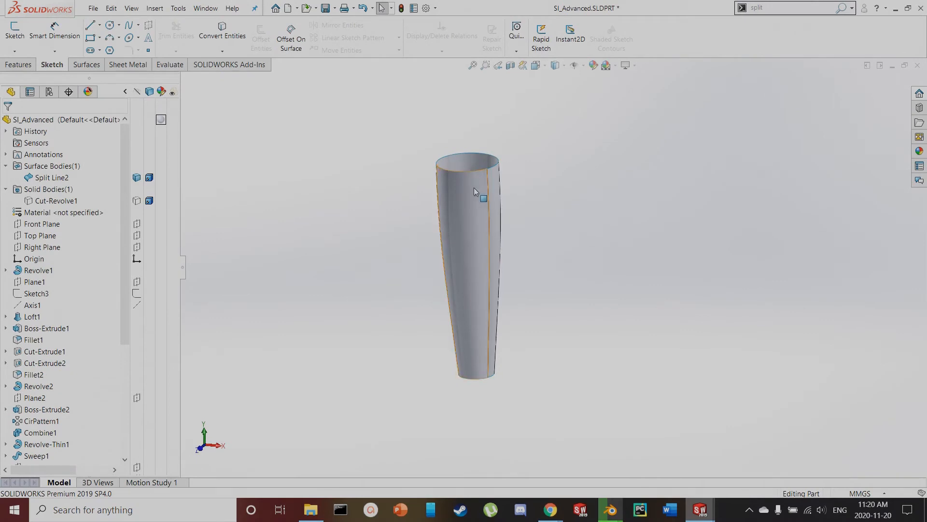
Start a sketch on the Front Plane and convert the edges of the handle's split face into sketch entities
middle_drag(475, 189, 485, 201)
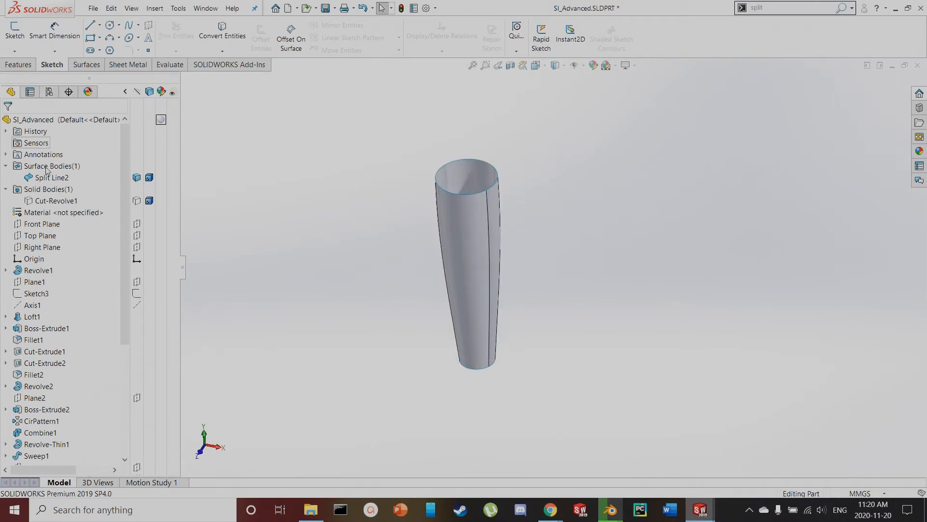
click(42, 223)
click(14, 34)
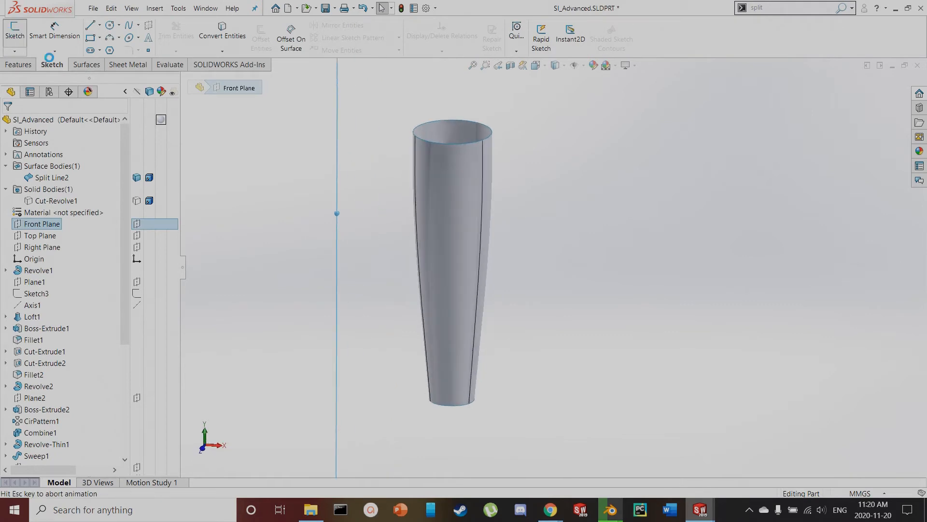
click(222, 31)
mouse_move(629, 203)
middle_down()
mouse_move(586, 253)
mouse_move(580, 285)
mouse_move(566, 202)
middle_up()
scroll(566, 193, down, 1)
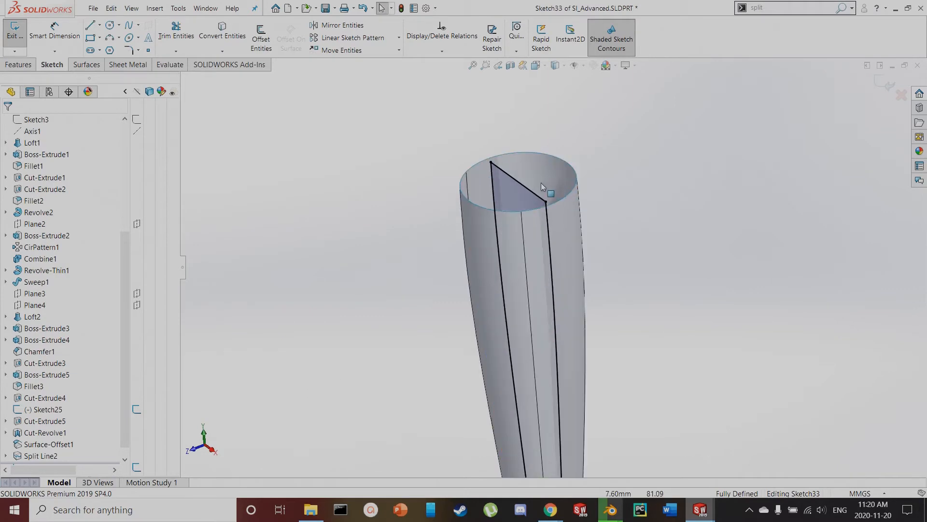
Hide the Split Line2 surface body and orient the sketch to the Front view
scroll(99, 182, up, 5)
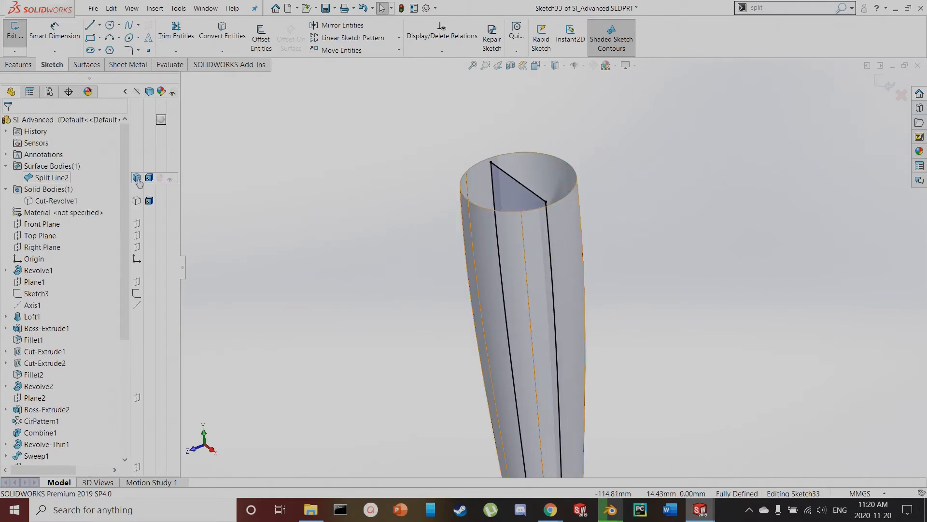
click(573, 250)
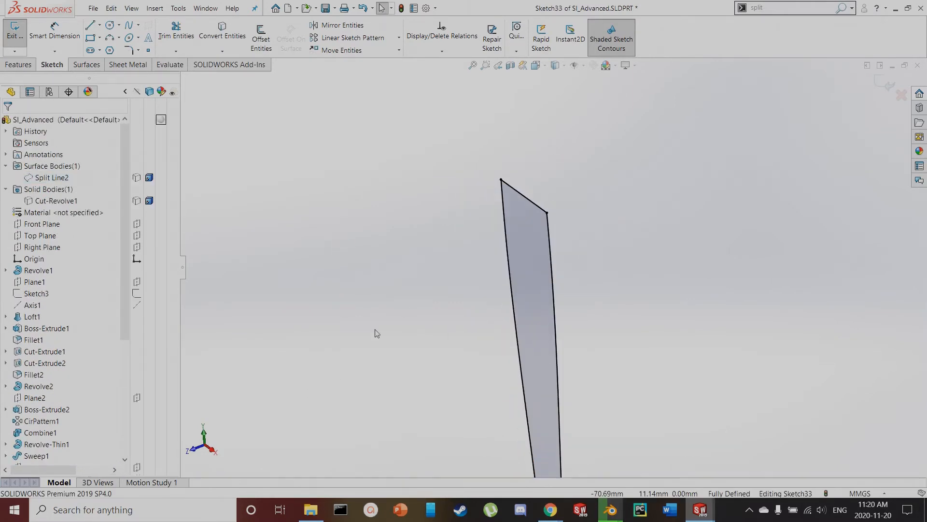
key(ctrl+1)
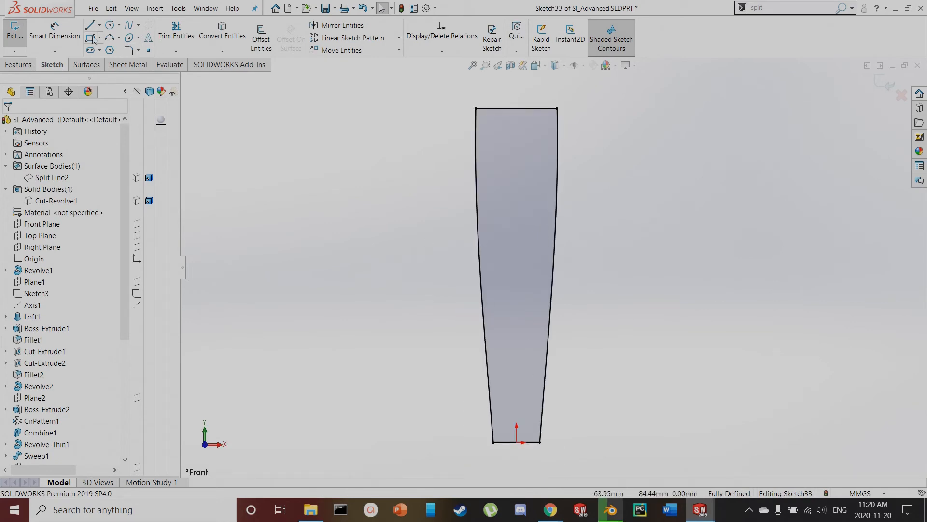
Draw a vertical line from the midpoint of the outline's upper edge down to the origin
key(l)
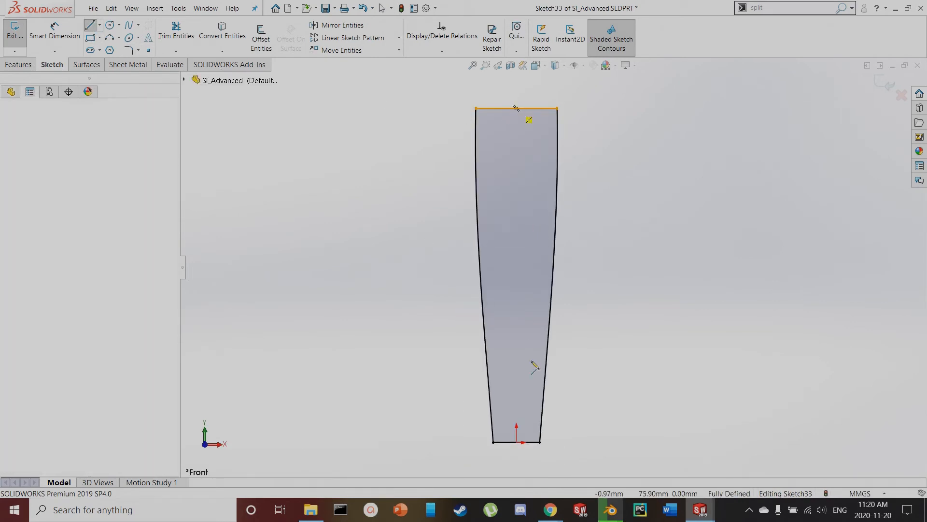
click(516, 109)
click(517, 441)
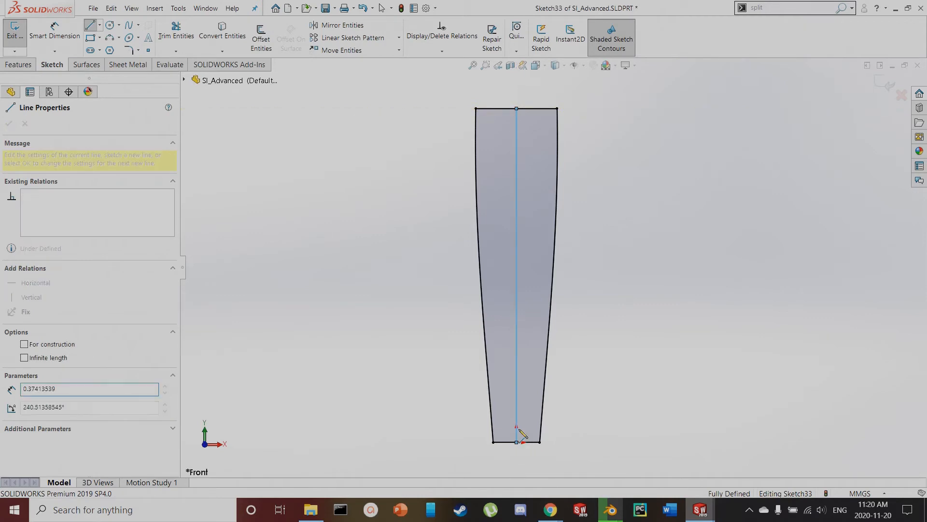
key(Escape)
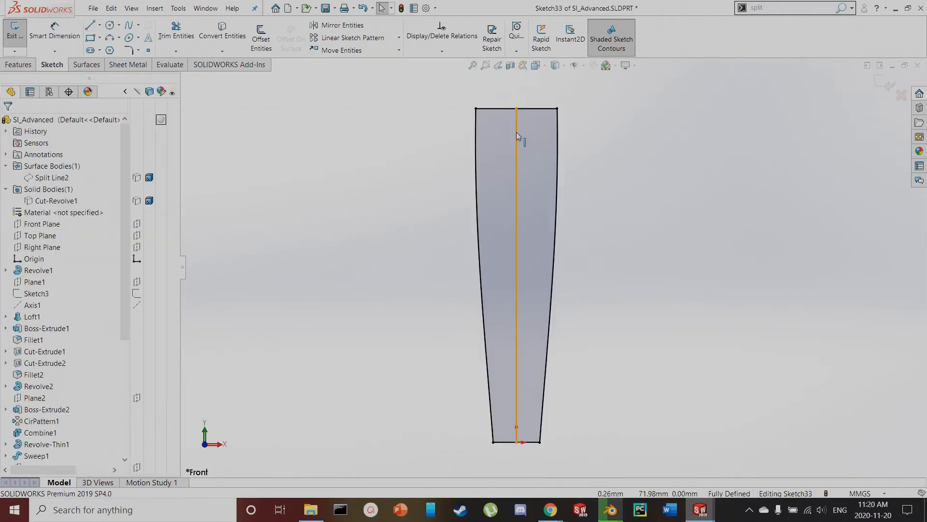
Offset the vertical centre line by 2.5 mm in both directions, with dimensions added
click(517, 146)
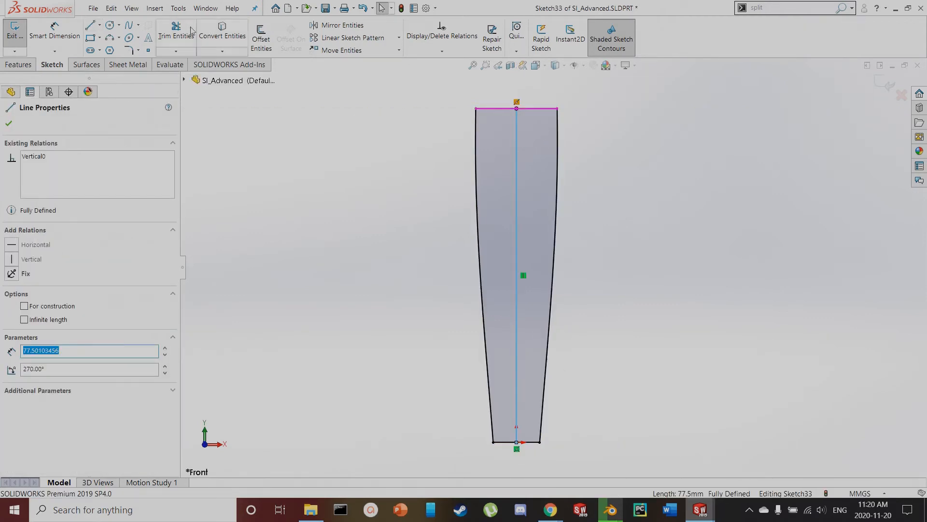
click(265, 36)
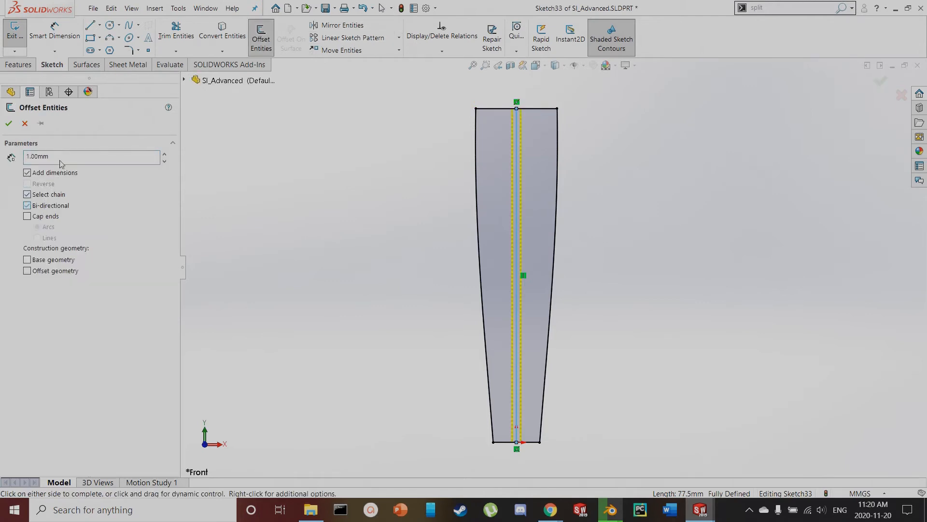
drag(62, 158, 1, 152)
click(8, 122)
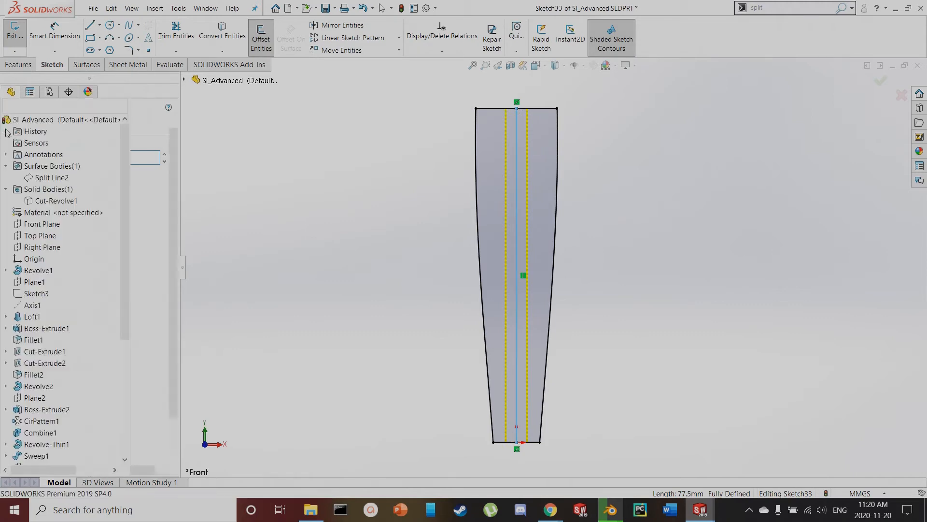
Convert the centre line and its two offset lines into construction geometry
click(526, 134)
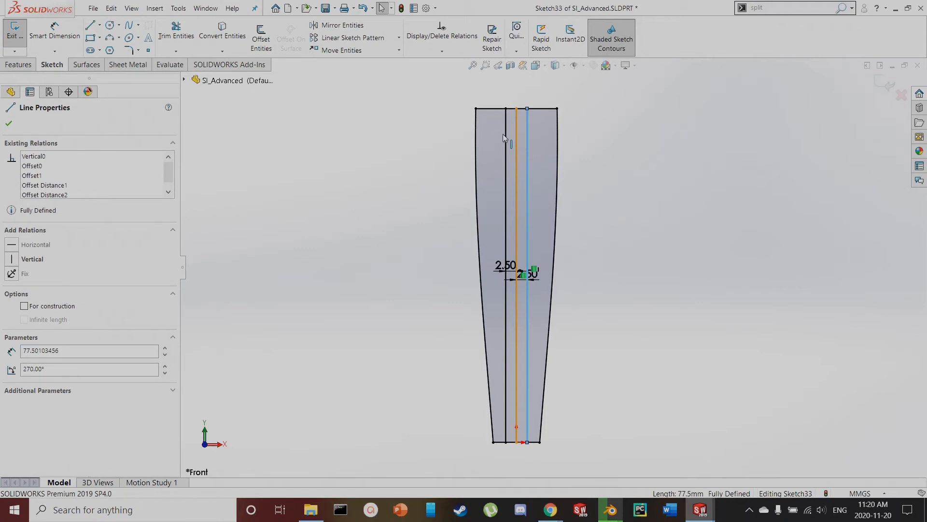
ctrl+click(507, 138)
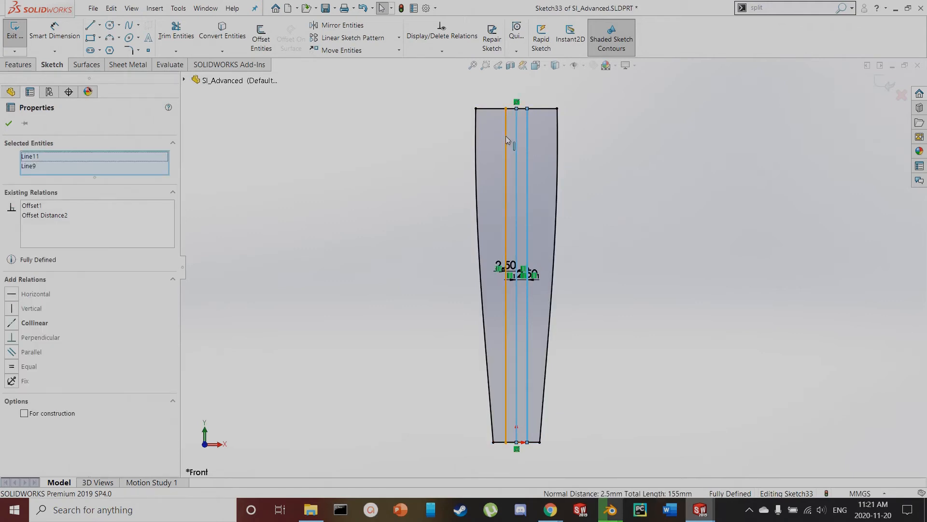
click(37, 409)
click(390, 253)
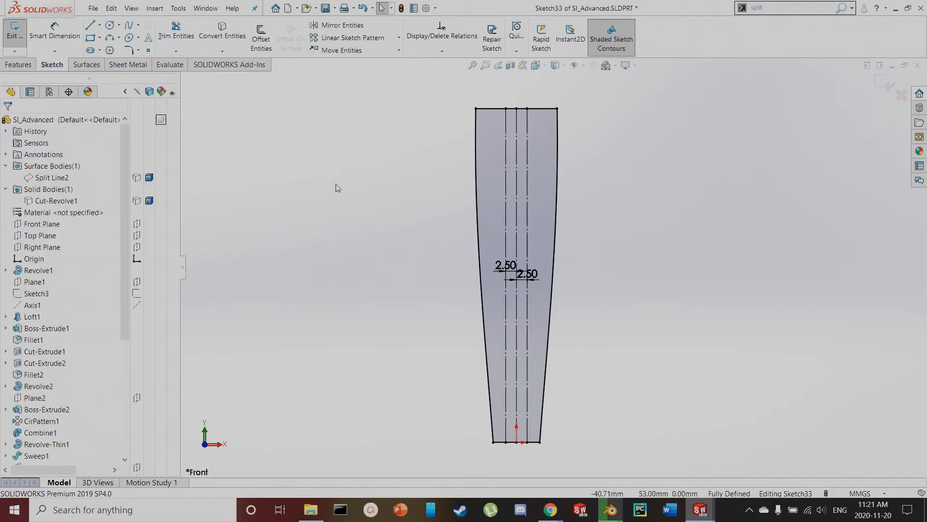
Try adding sketch text "Weller" along the left construction line, left-aligned, unflipped and reading downward
click(150, 42)
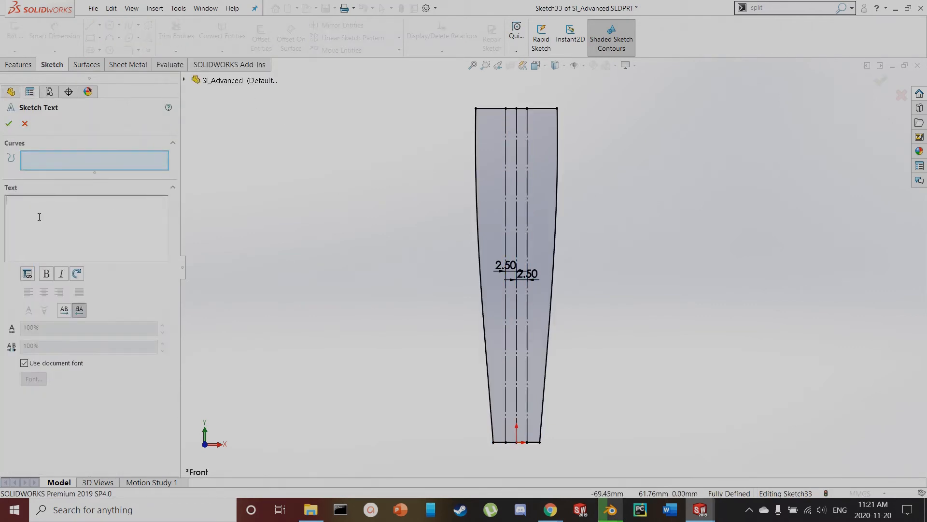
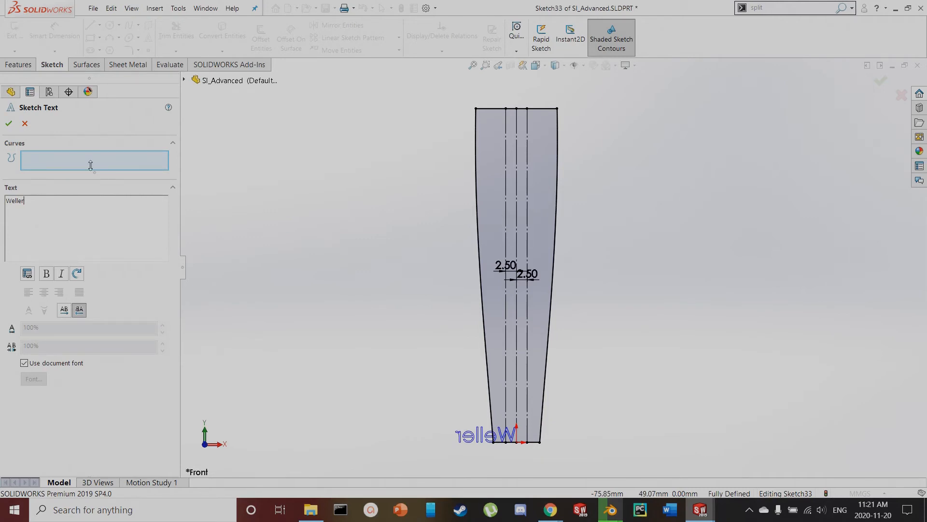
click(505, 120)
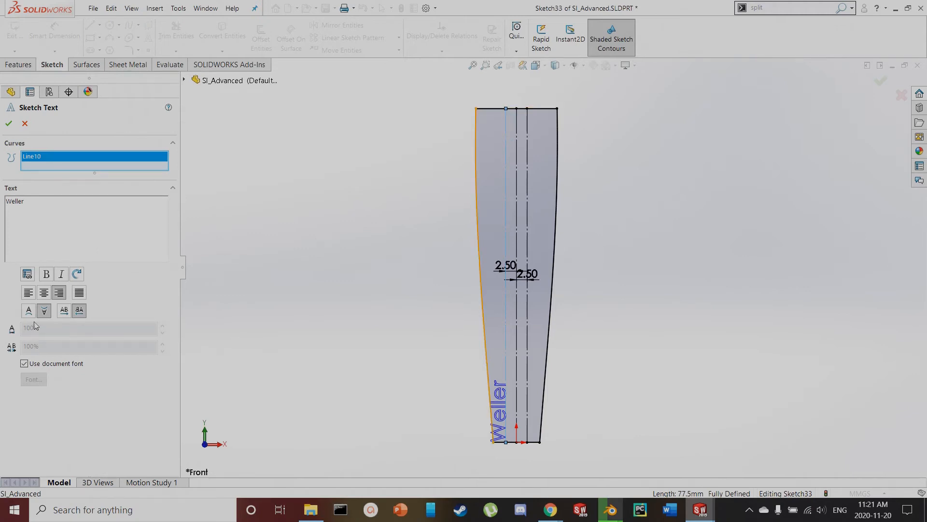
click(63, 313)
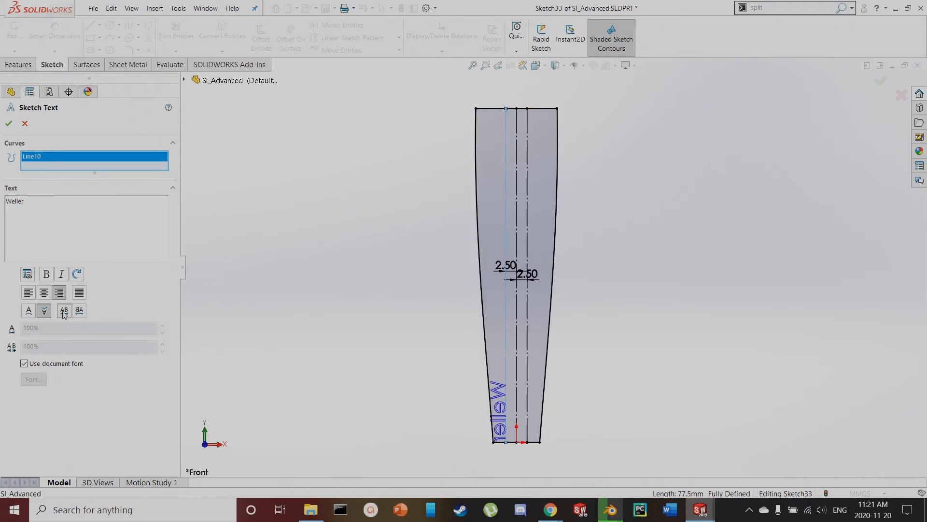
click(28, 311)
click(29, 293)
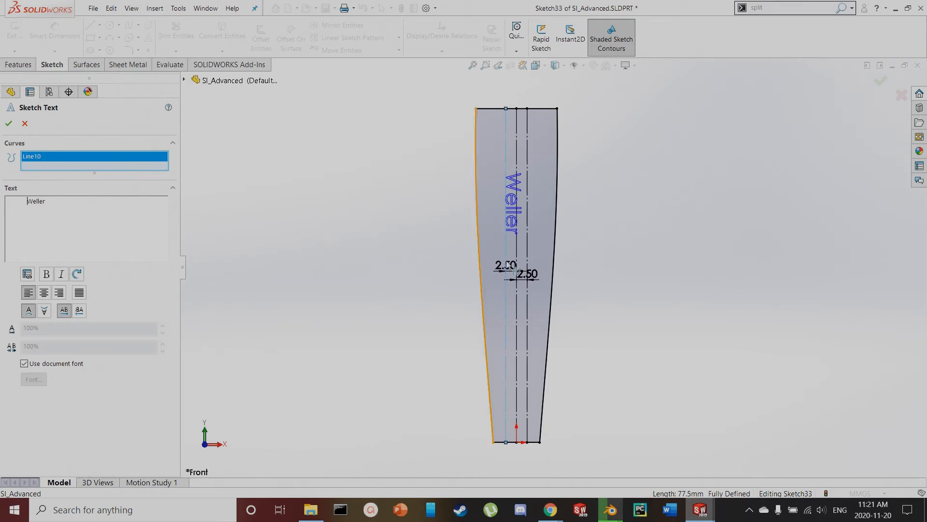
Replace the text's document font with regular CityBlueprint and change its height
click(24, 364)
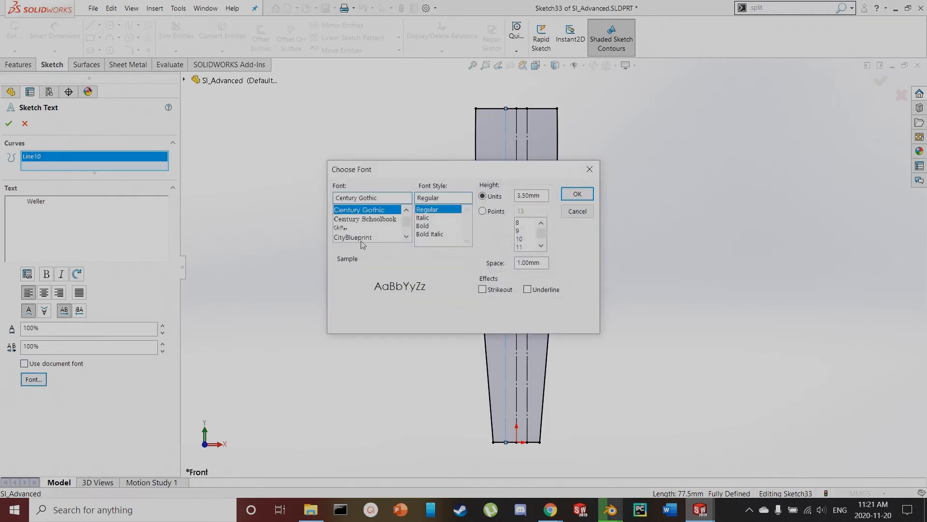
click(361, 238)
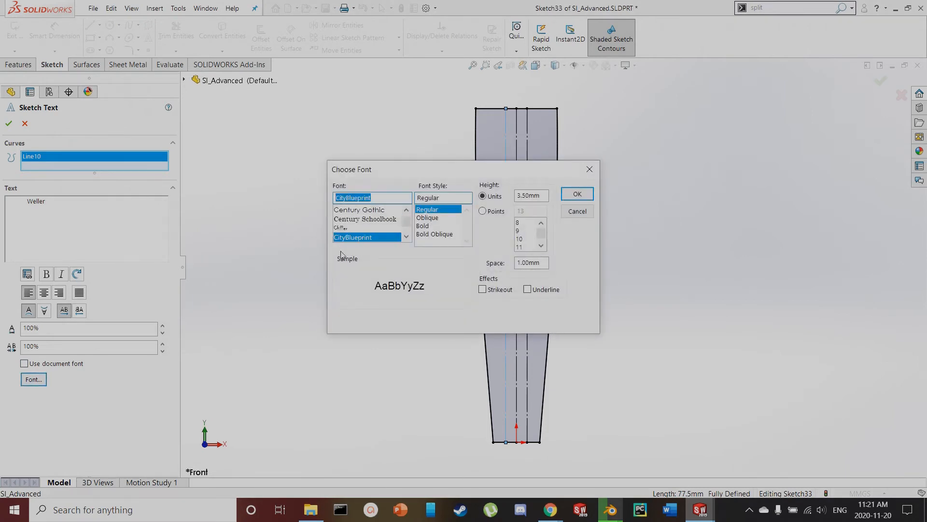
double_click(543, 195)
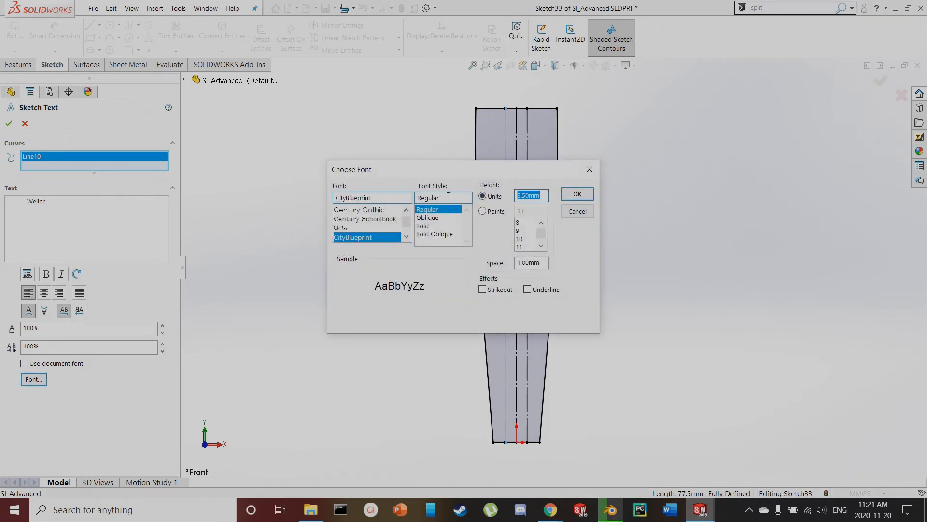
key(Return)
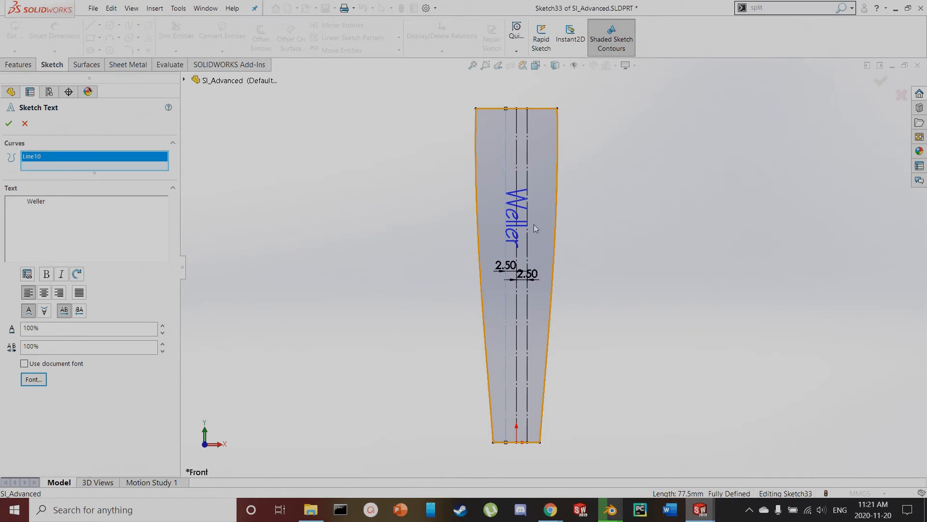
Remove three leading spaces before "Weller" to move the text toward the handle's wide end, and leave the text tool
scroll(534, 224, down, 2)
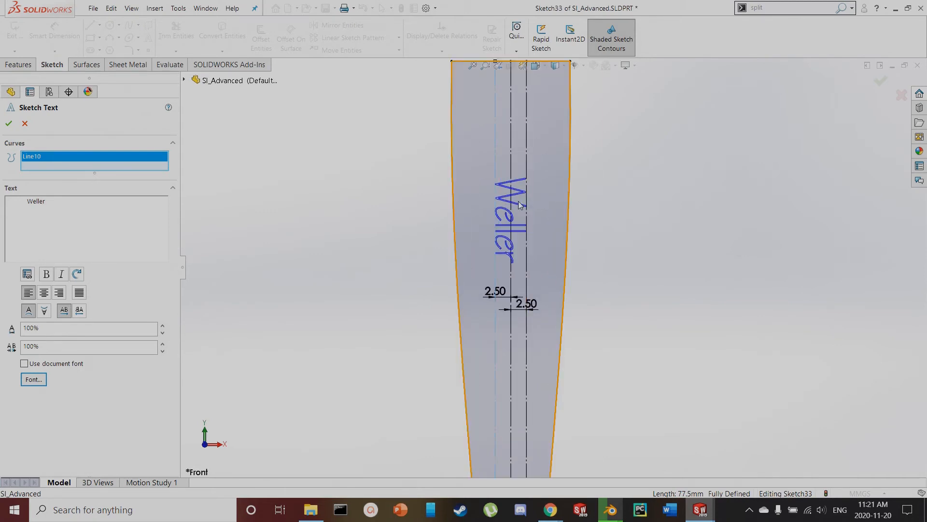
click(22, 201)
key(Delete)
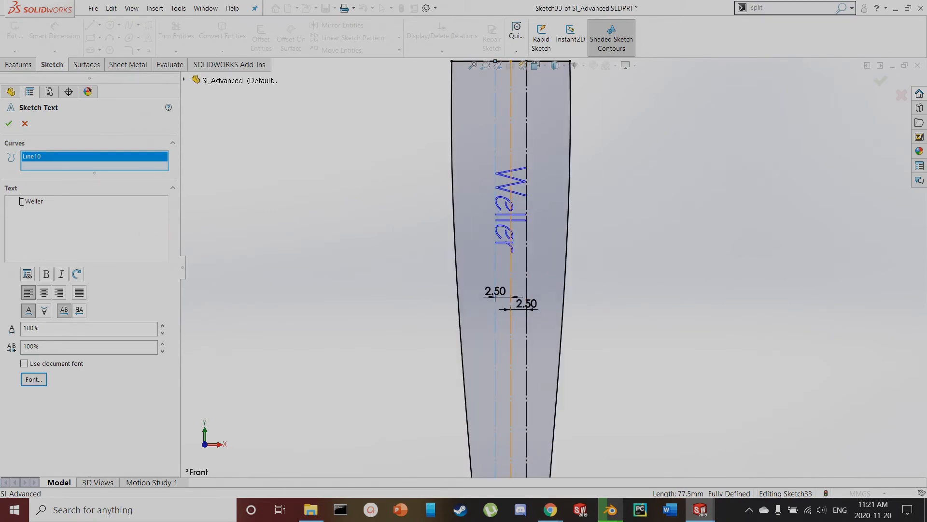
key(BackSpace)
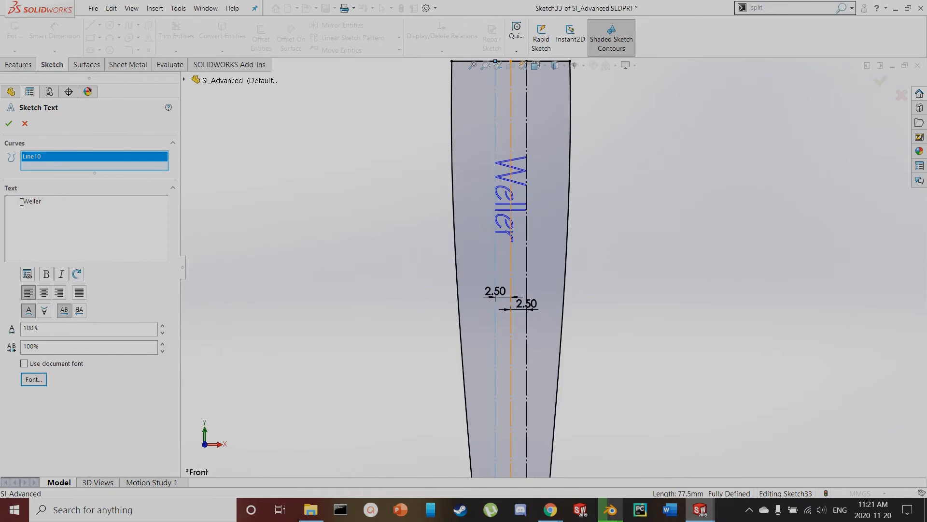
key(BackSpace)
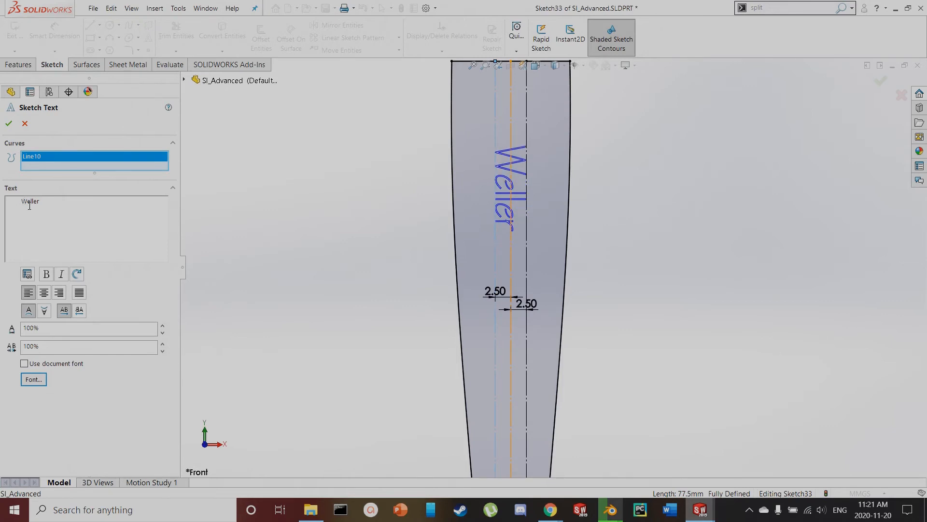
key(Escape)
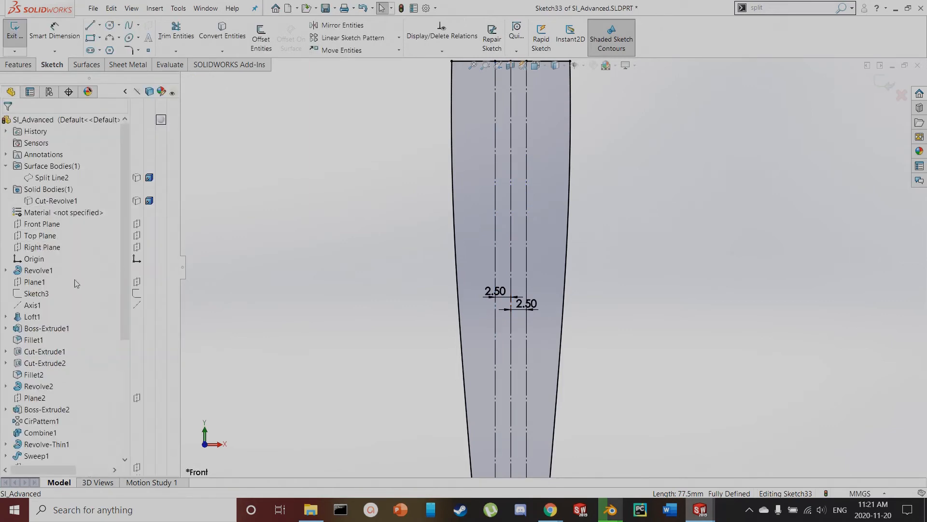
Create sketch text "Weller" along the left construction line, left-aligned and reading downward in the CityBlueprint font
click(146, 39)
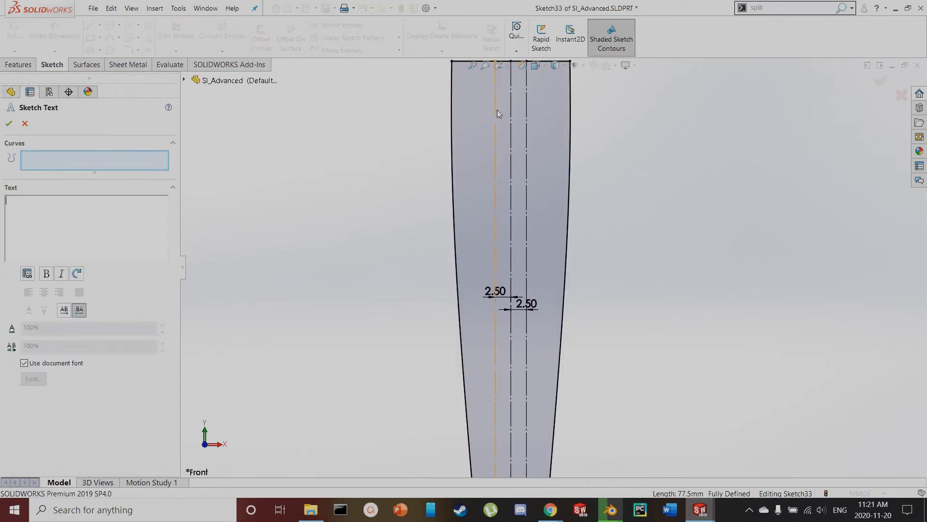
click(498, 114)
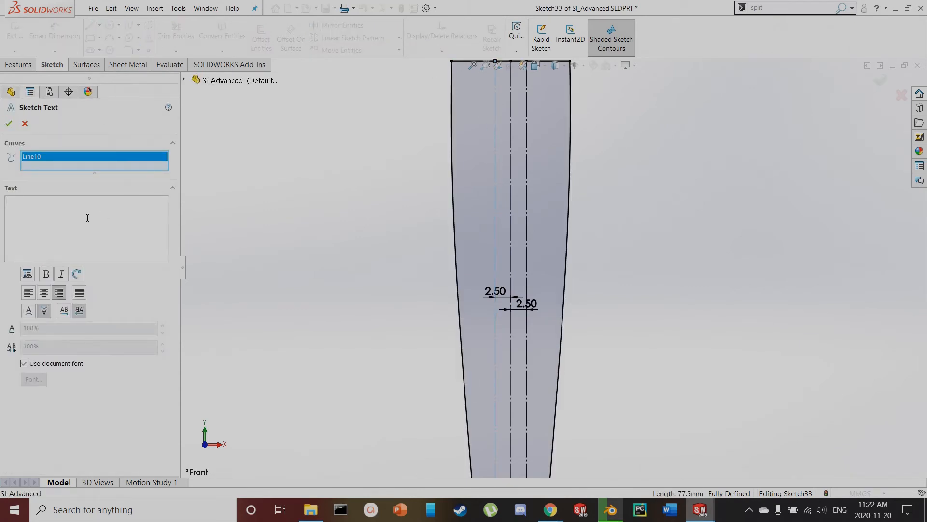
text(Weller)
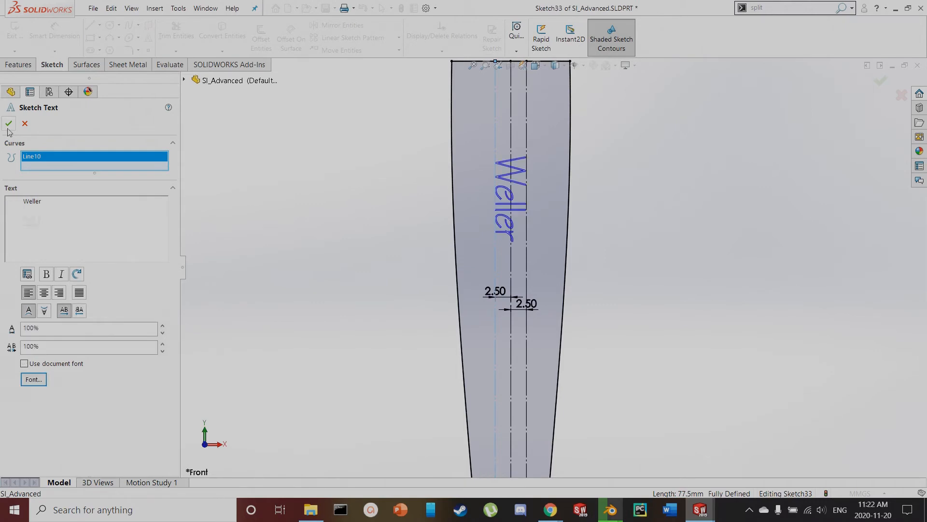
click(9, 123)
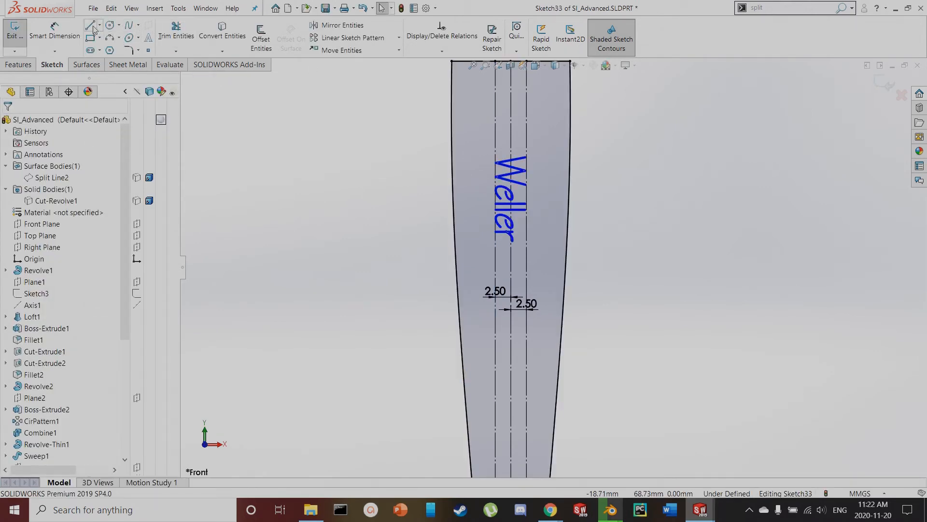
Draw a slanted line between the Weller text and the outline's left edge, running slightly past both ends of the text
key(l)
click(492, 266)
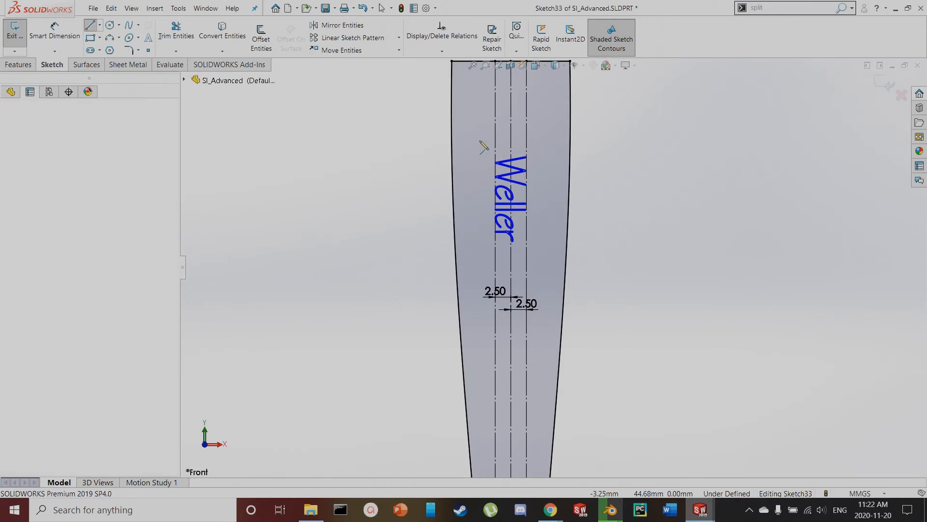
click(478, 125)
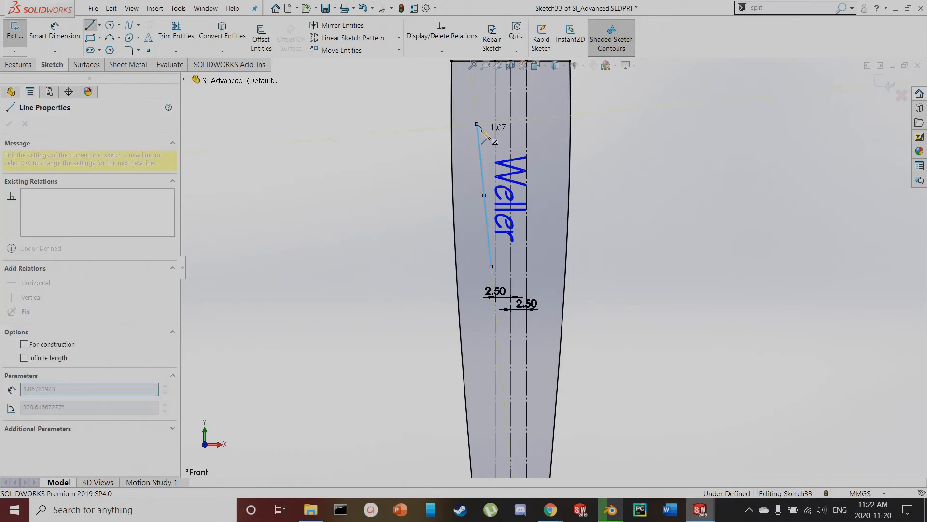
key(Escape)
Dimension the slanted line's upper endpoint 6 mm from the vertical centre line
key(d)
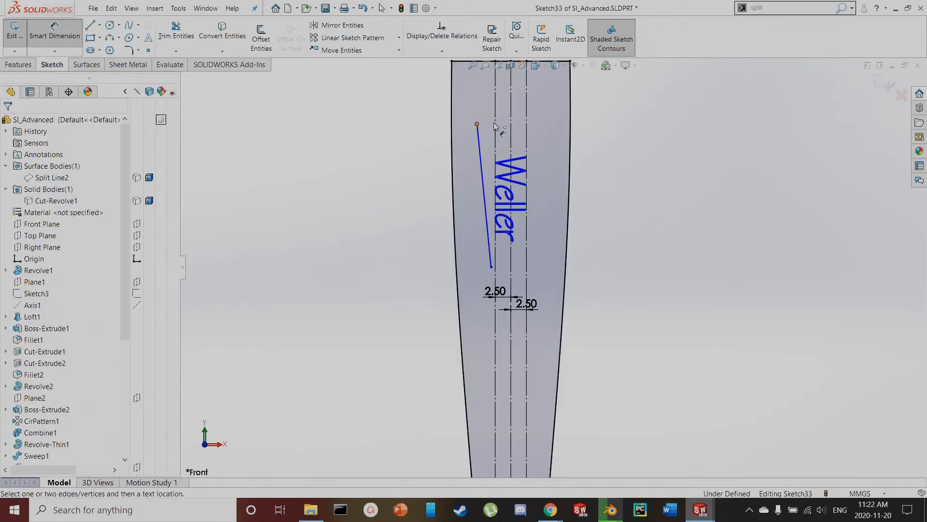
click(510, 124)
click(478, 124)
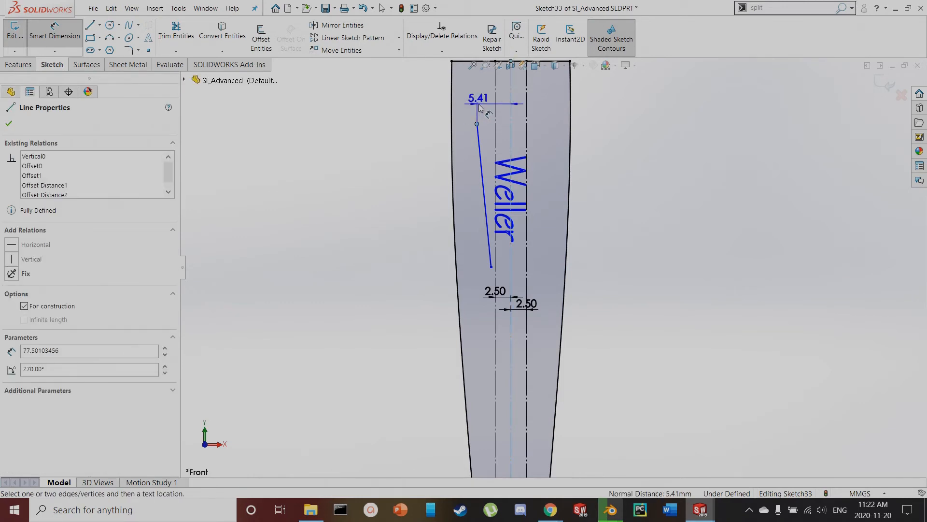
click(479, 106)
key(Return)
Dimension the slanted line's lower endpoint 5 mm from the vertical centre line and leave the dimension tool
click(488, 266)
click(511, 271)
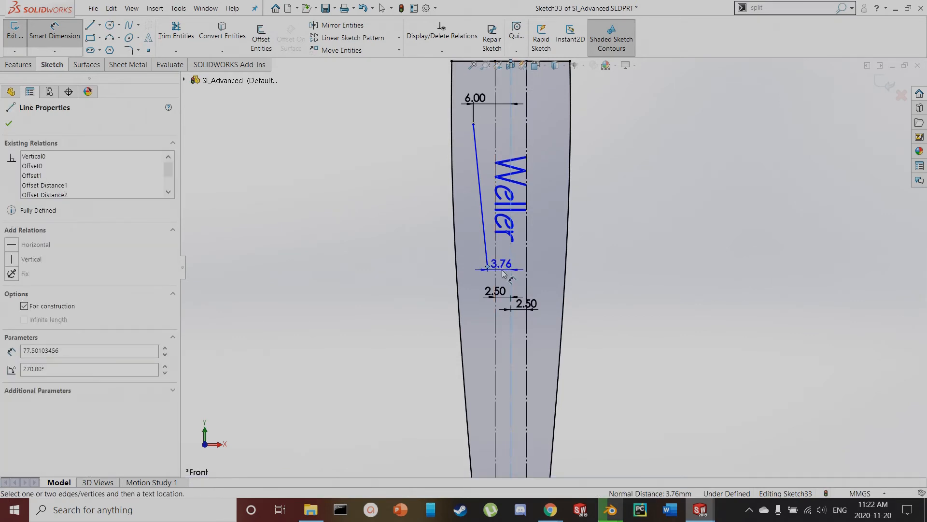
click(430, 274)
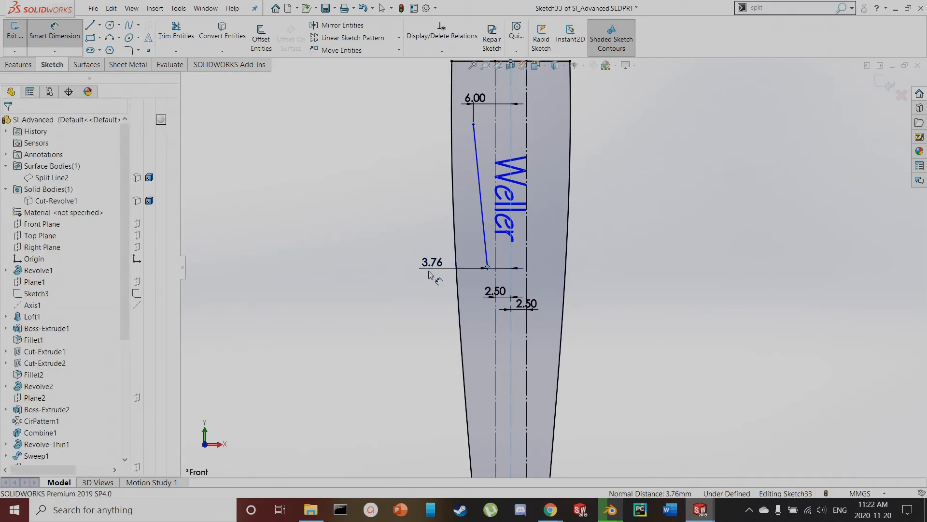
text(5)
key(Return)
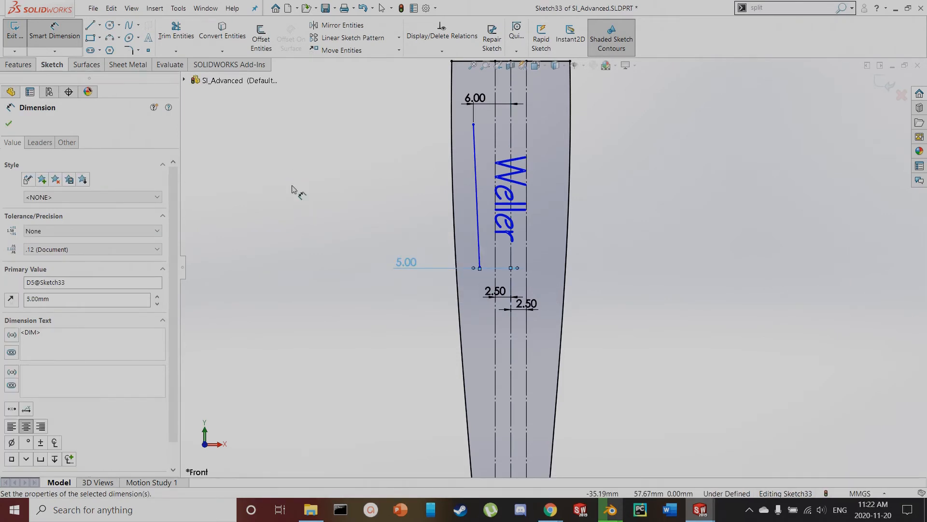
key(Escape)
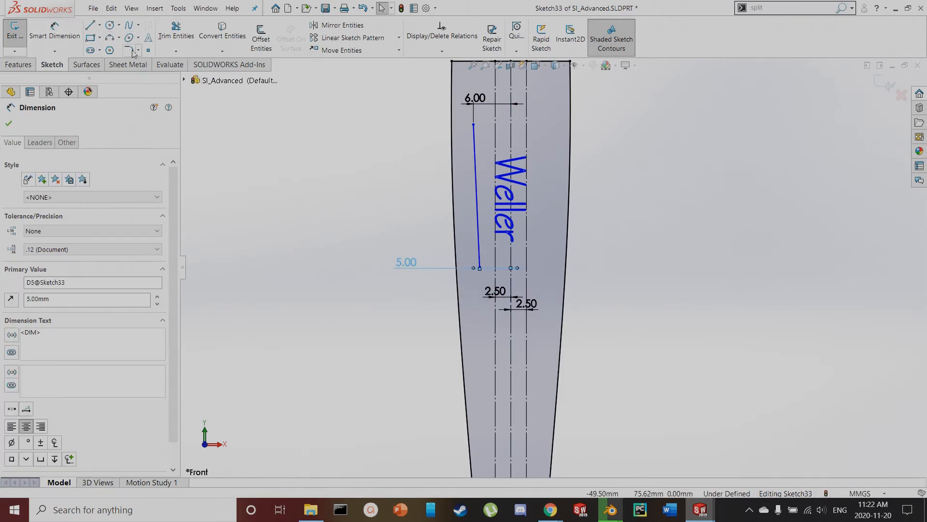
key(Escape)
Draw a tangent arc of about 6.1 mm radius from the slanted line's lower end down towards the centre line
click(119, 38)
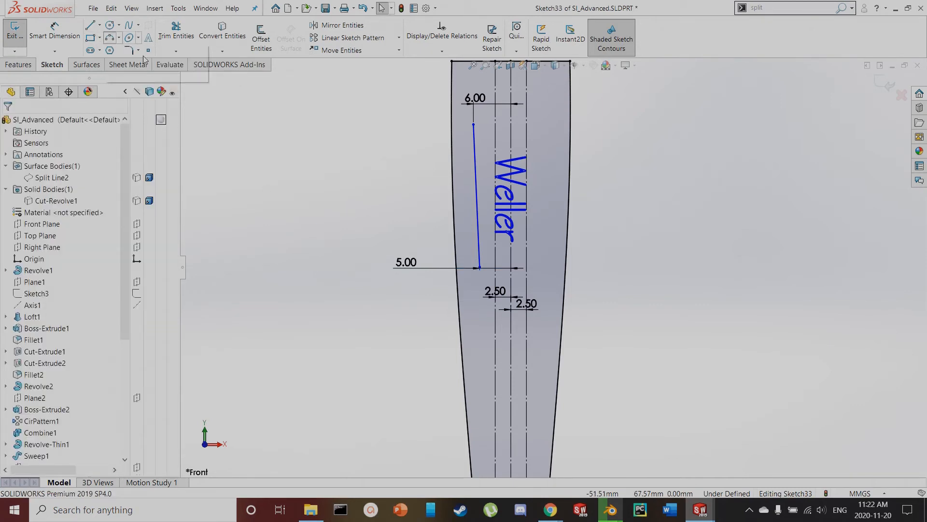
click(130, 66)
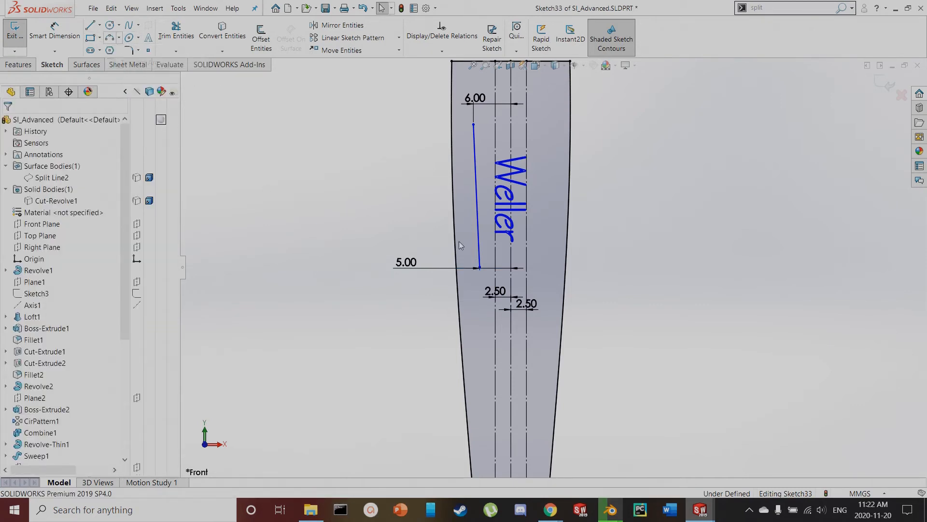
scroll(470, 289, down, 2)
click(483, 256)
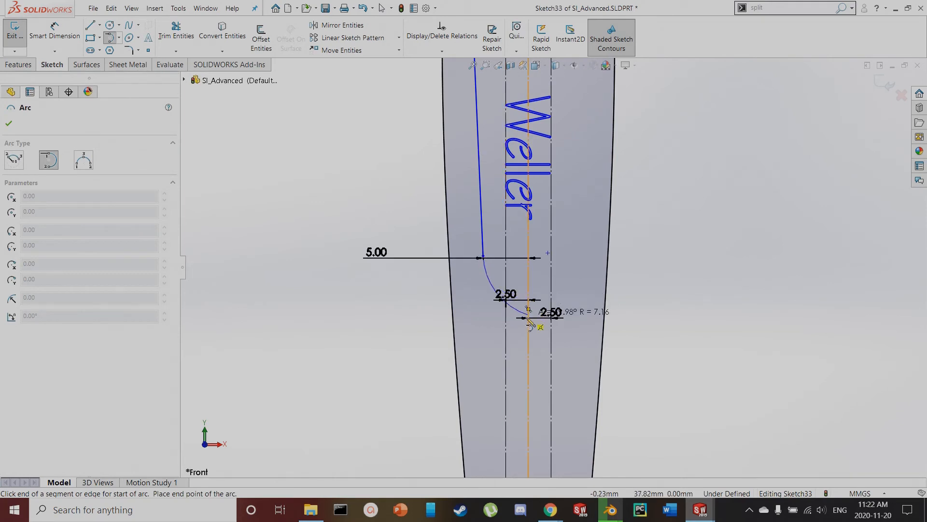
click(525, 307)
key(Escape)
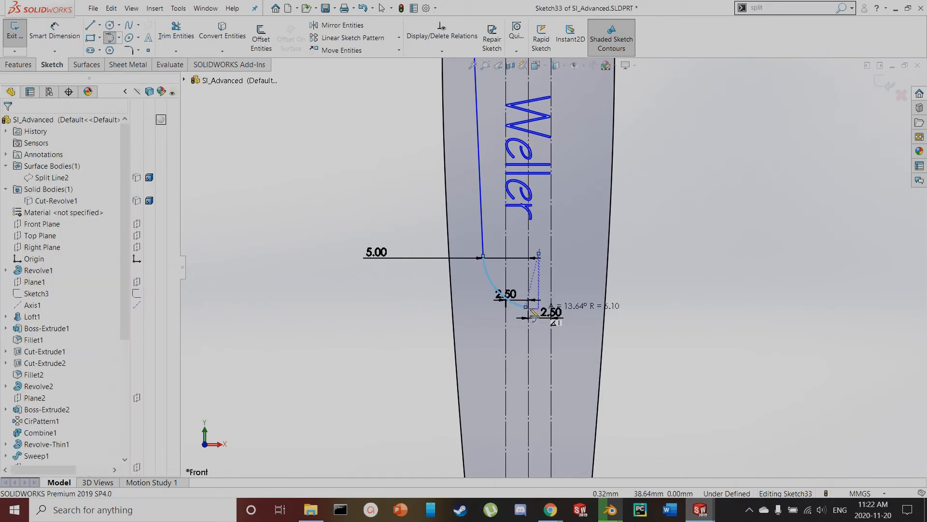
Make the lower arc's free endpoint coincident with the vertical centre line
scroll(551, 315, down, 5)
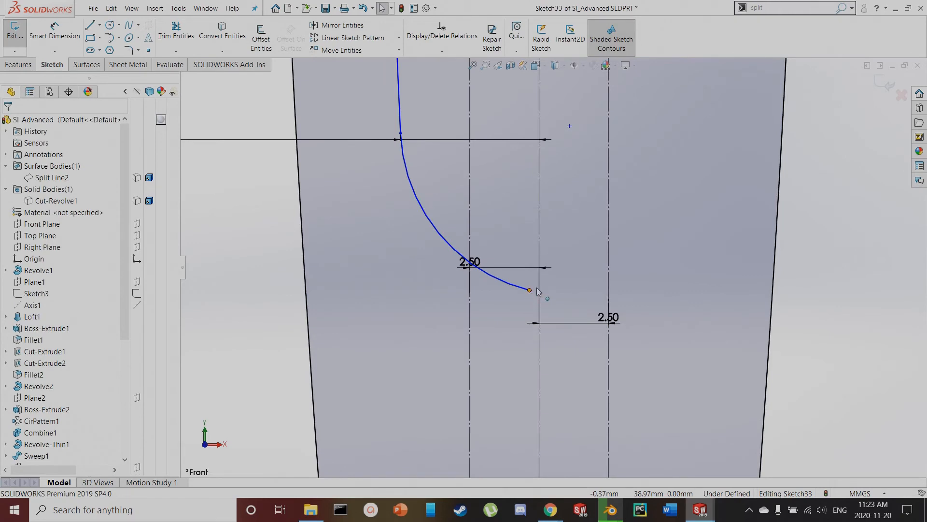
click(537, 289)
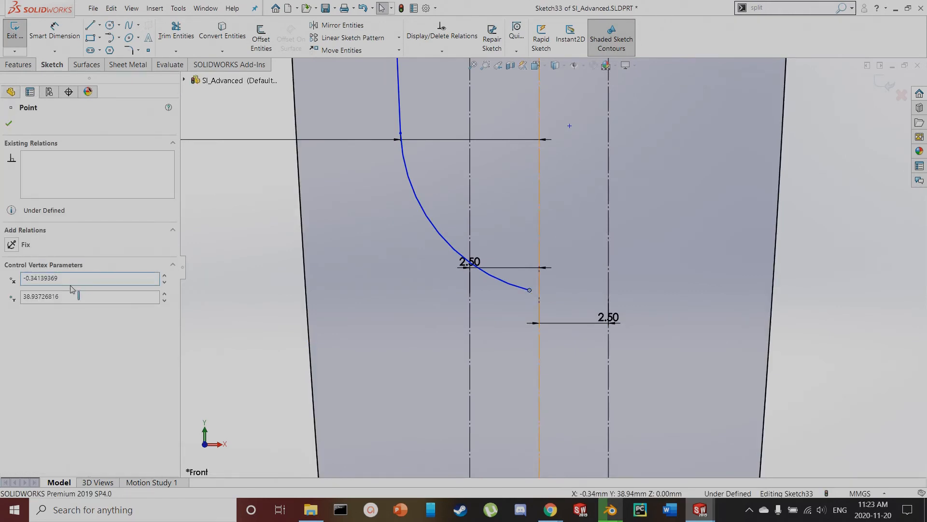
click(15, 308)
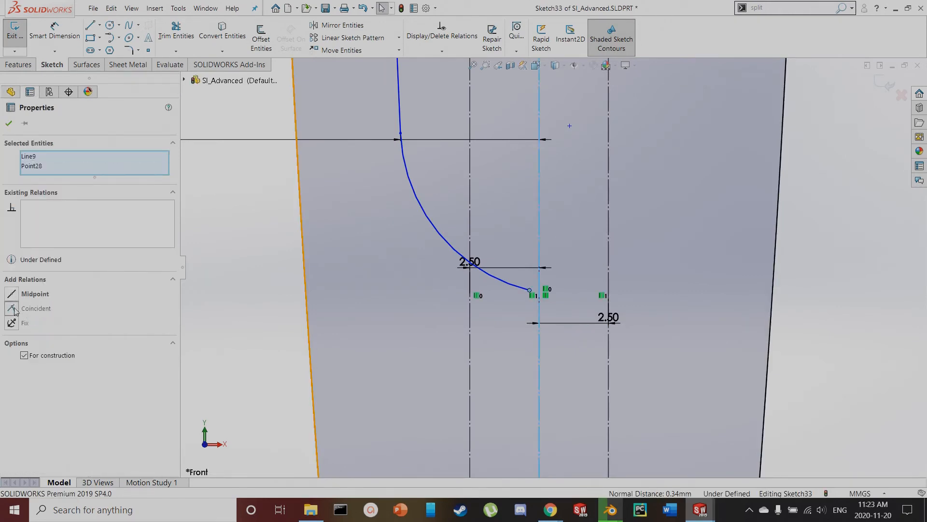
scroll(494, 320, up, 8)
scroll(530, 229, down, 2)
key(Escape)
Draw a tangent arc from the slanted line's upper end out to the outline's left edge
scroll(529, 229, down, 3)
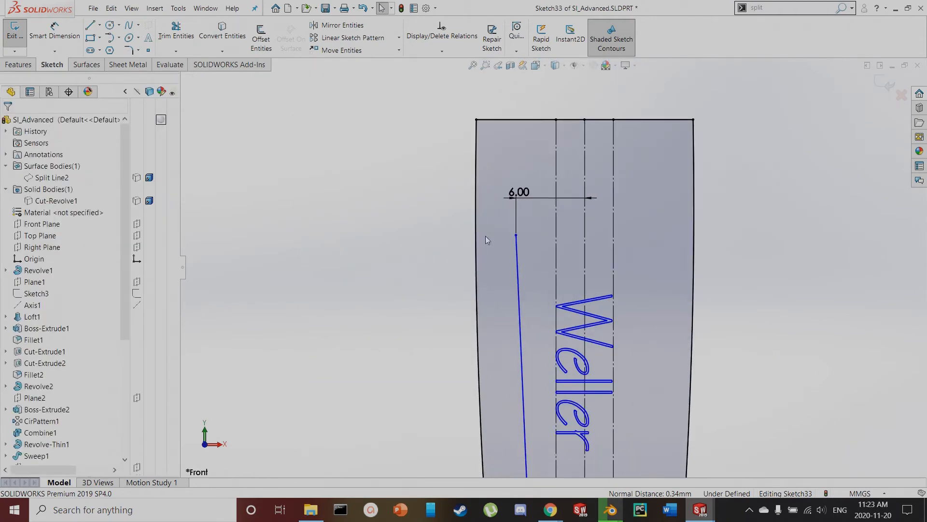
click(110, 39)
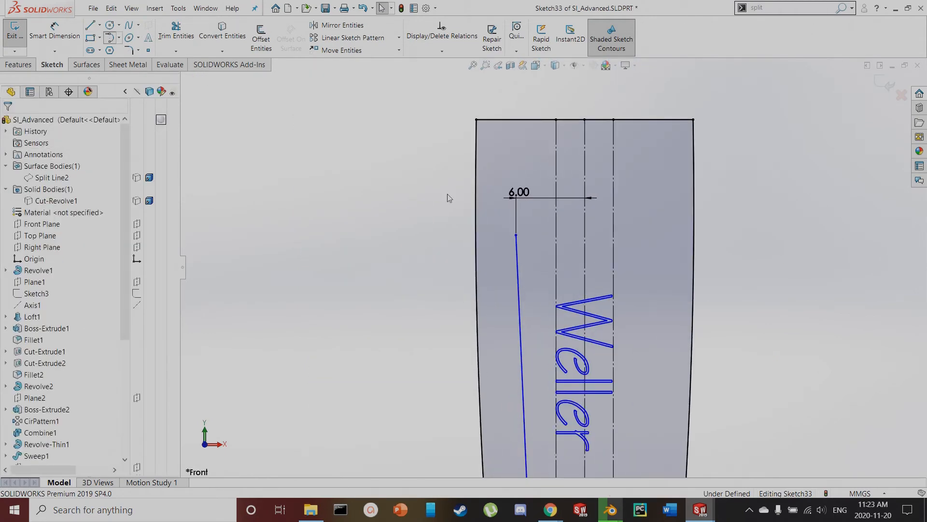
click(516, 235)
click(477, 192)
key(Escape)
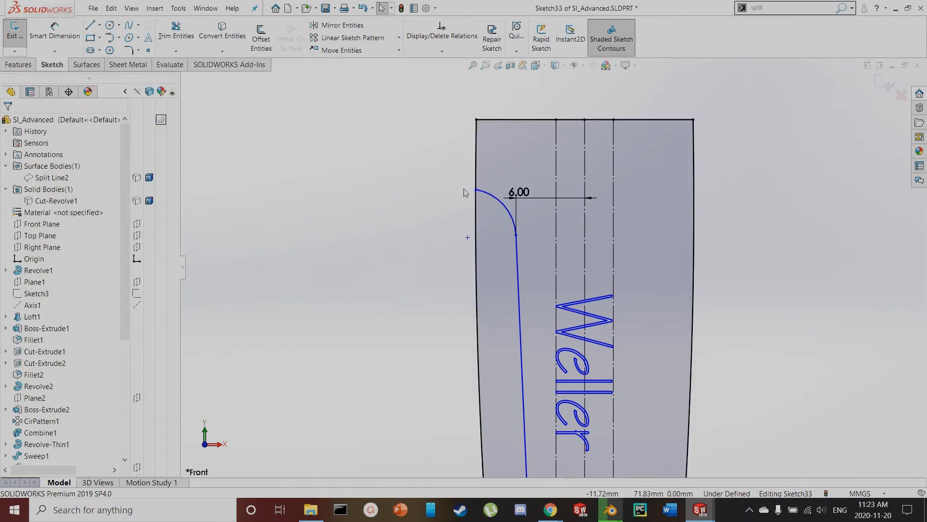
Draw a horizontal line about 5.9 mm long outward from the upper arc's end and make the arc tangent to it
key(l)
click(476, 189)
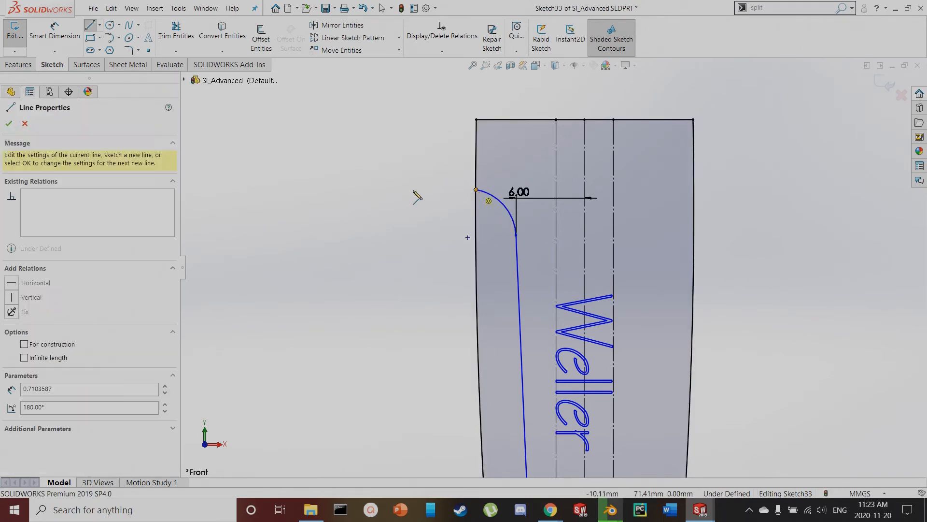
double_click(409, 189)
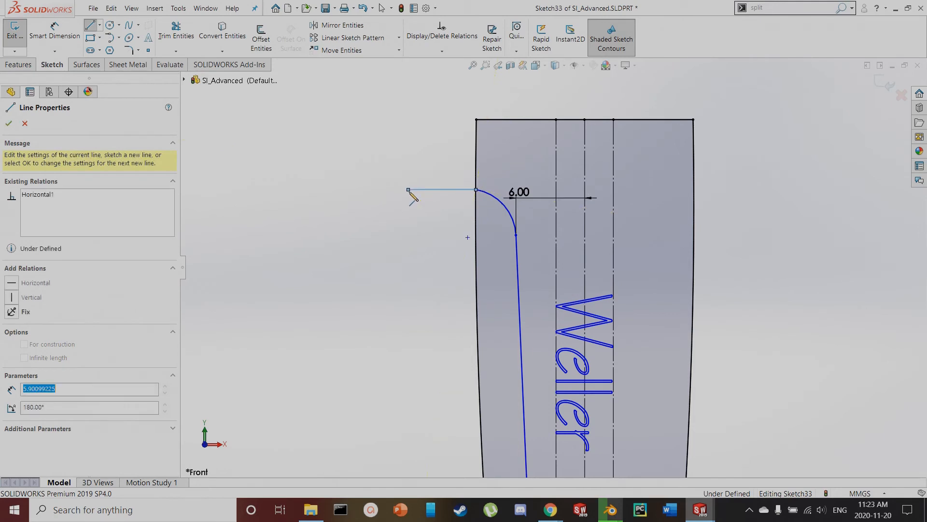
key(Escape)
click(441, 189)
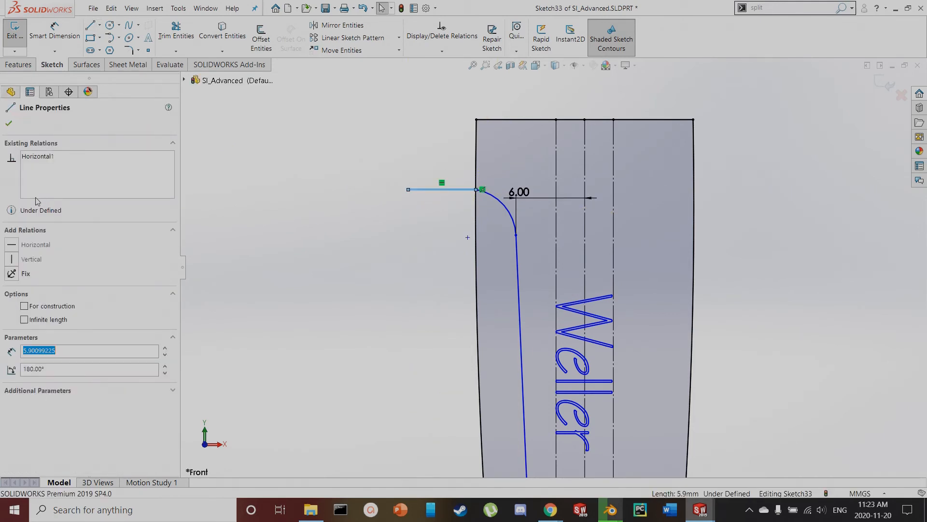
click(502, 205)
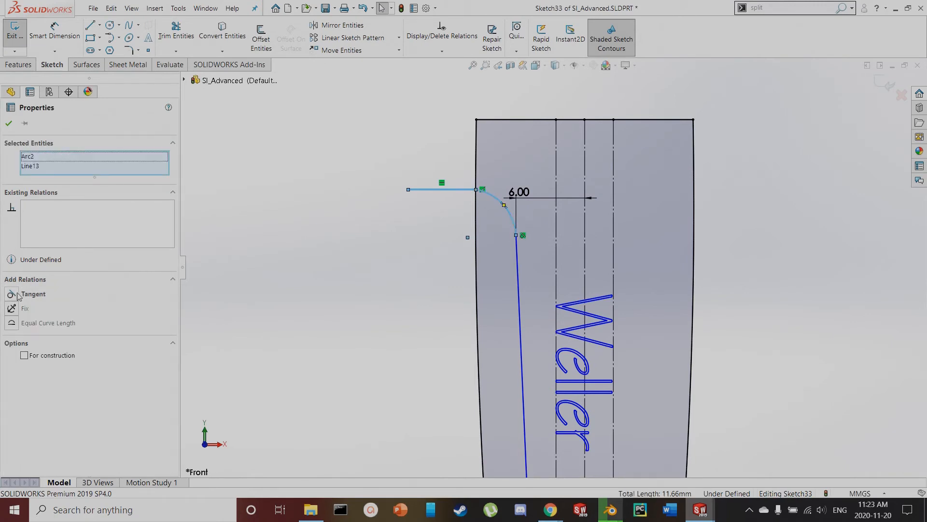
click(18, 294)
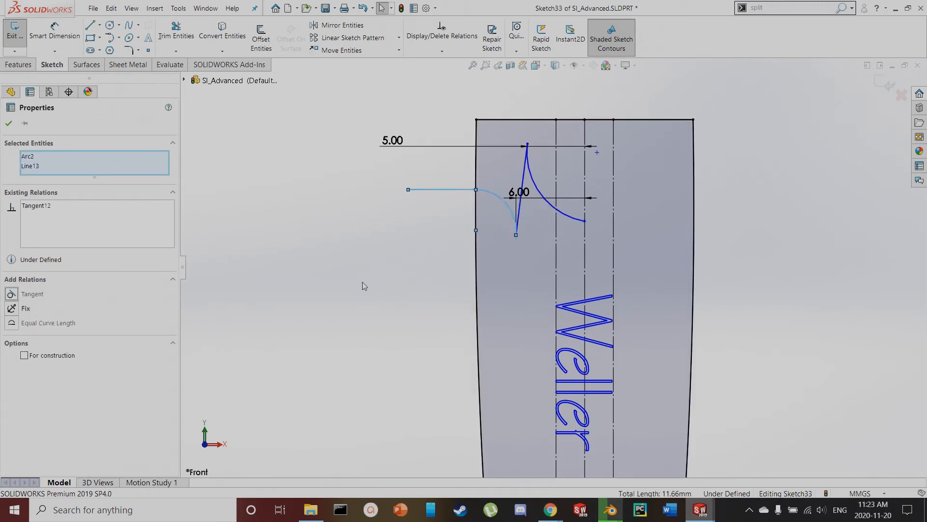
click(363, 282)
Move the slanted line's flipped end and the lower arc's end back down so the profile runs downward beside the text
drag(527, 145, 515, 326)
drag(585, 221, 596, 421)
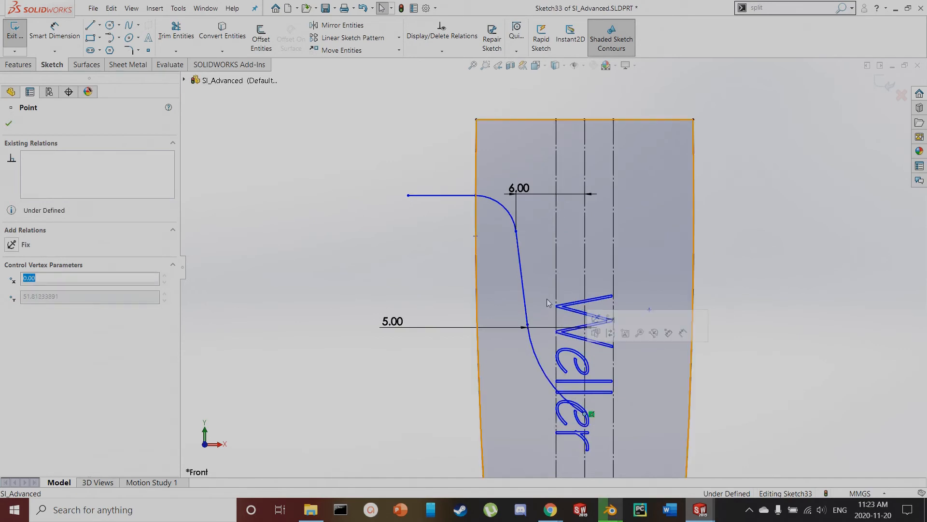
scroll(547, 300, up, 4)
scroll(575, 377, down, 6)
key(Escape)
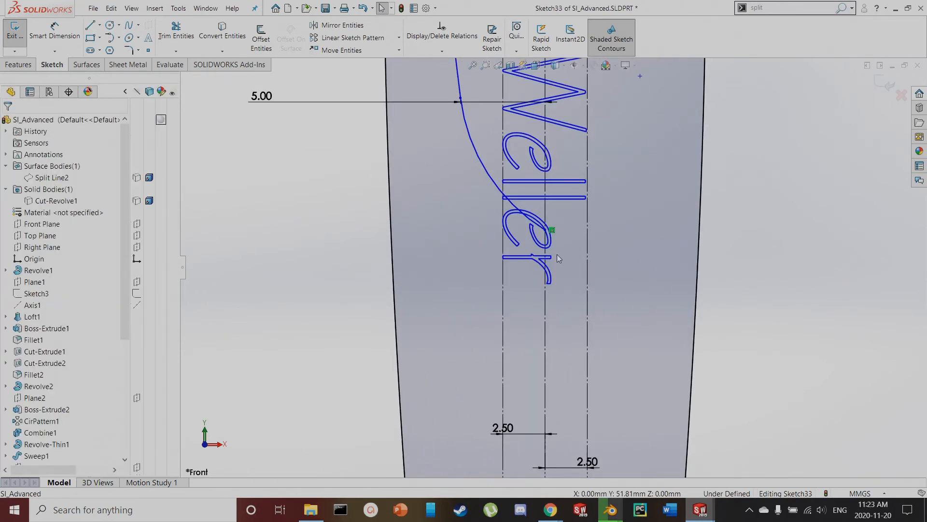
Draw a horizontal line about 5.4 mm long rightward from the lower arc's end and make the arc tangent to it
key(l)
scroll(546, 236, down, 2)
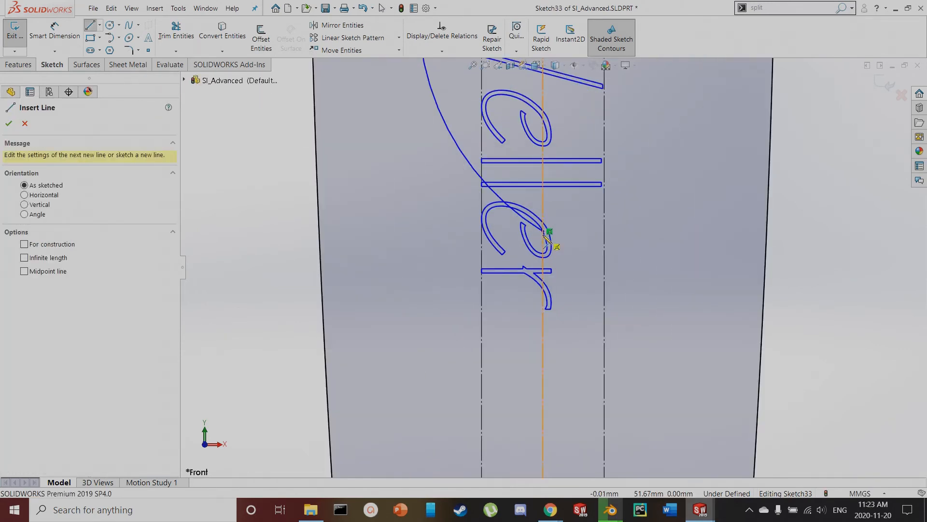
click(549, 232)
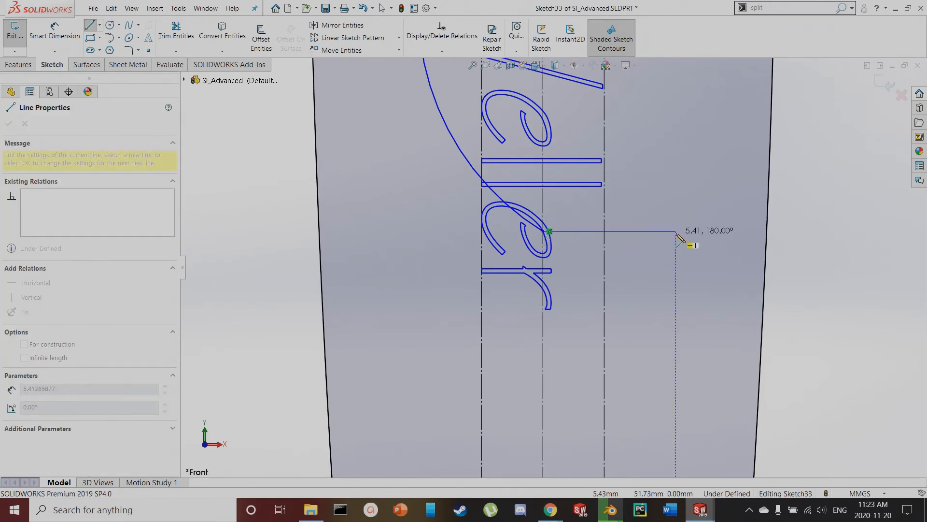
click(676, 233)
key(Escape)
key(Escape)
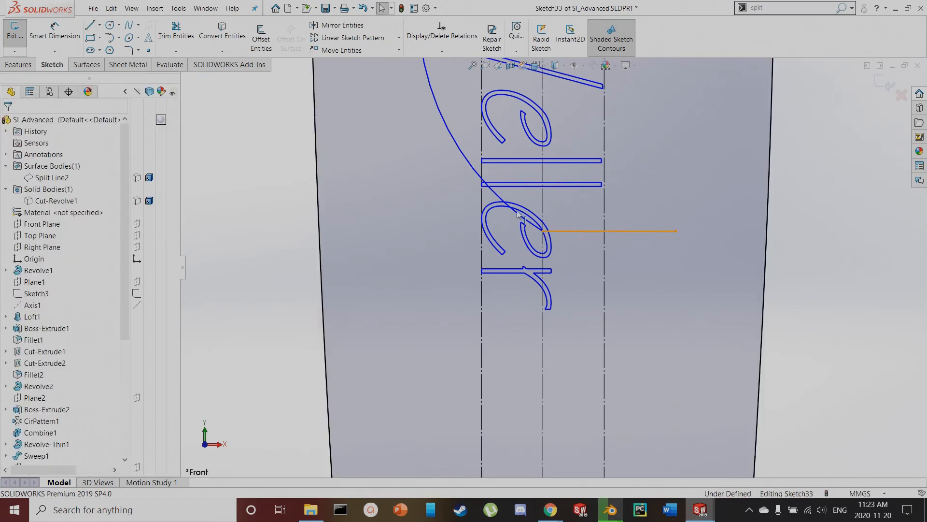
click(587, 231)
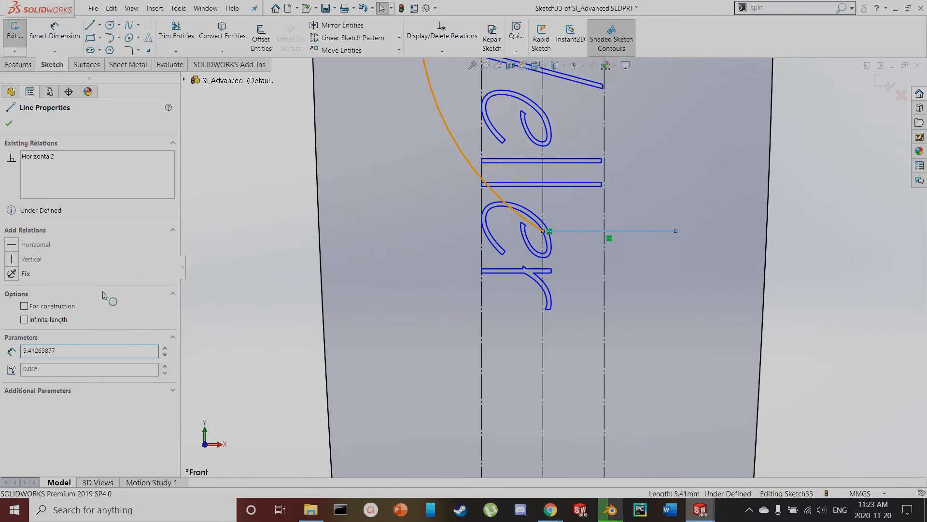
click(11, 293)
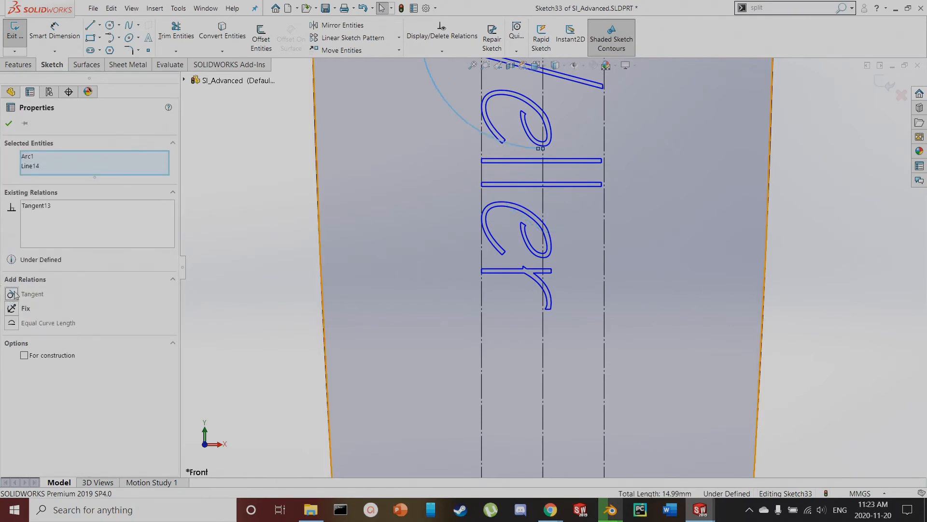
Move the short line at the lower arc's end down and across so it extends to the right of the centre line
scroll(476, 213, up, 3)
scroll(573, 242, down, 5)
scroll(552, 262, down, 4)
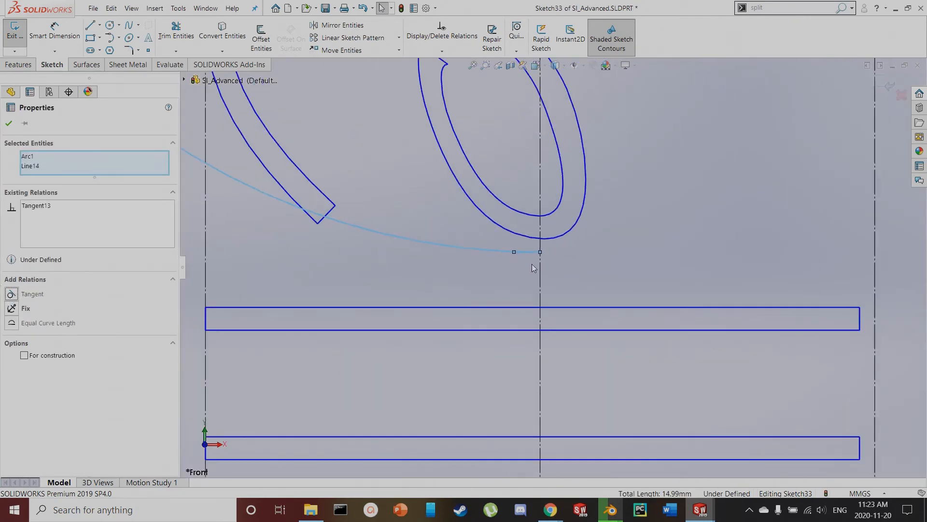
click(506, 246)
drag(509, 248, 571, 441)
scroll(598, 323, up, 2)
scroll(601, 318, up, 4)
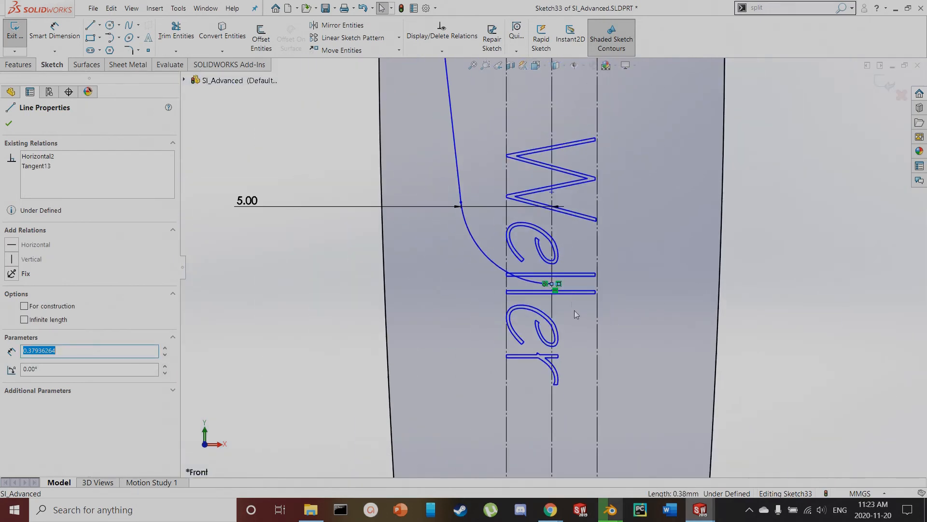
key(Escape)
Dimension the short lower horizontal line 35 mm below the outline's top edge
scroll(573, 288, down, 7)
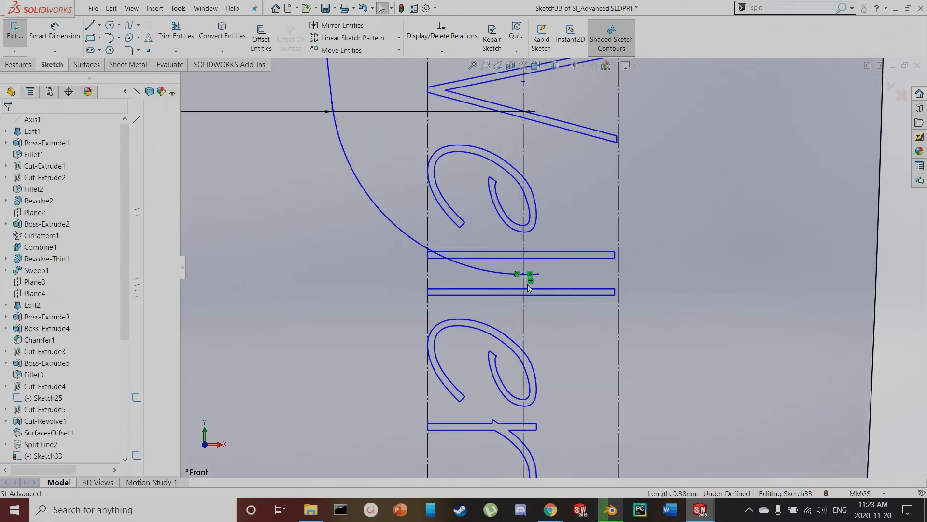
key(d)
click(527, 264)
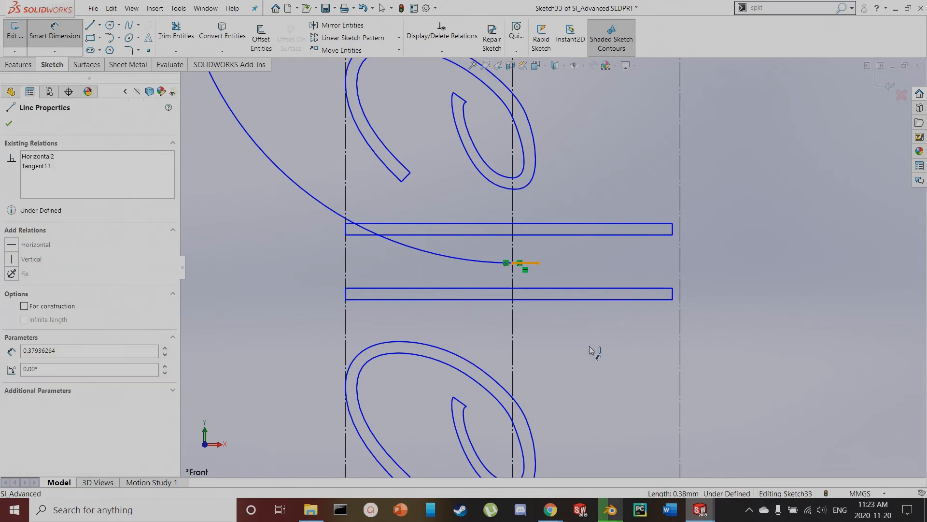
scroll(597, 349, up, 5)
scroll(602, 317, up, 5)
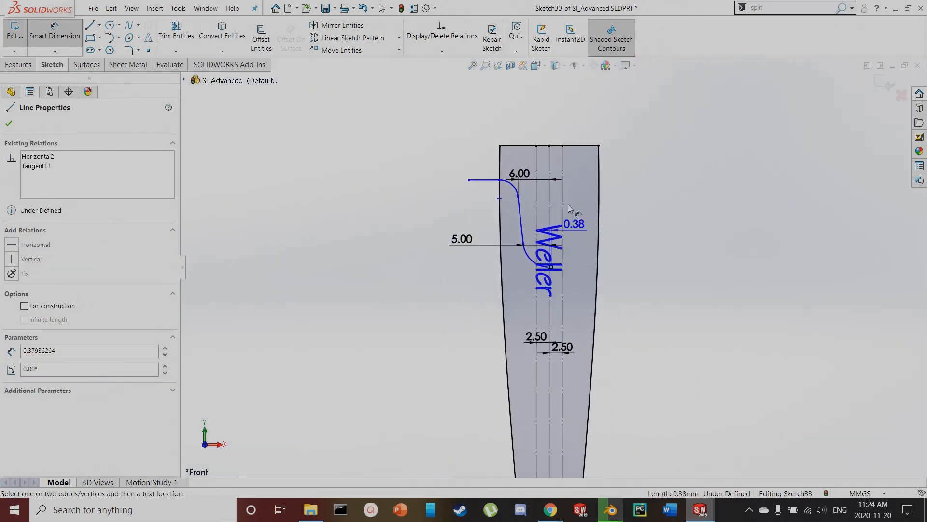
scroll(559, 155, down, 2)
click(553, 141)
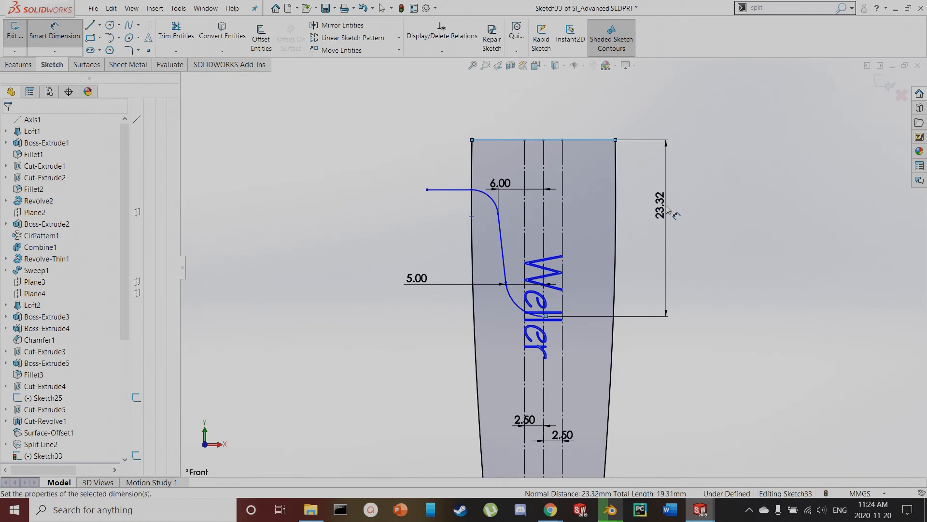
click(668, 209)
text(35)
key(Return)
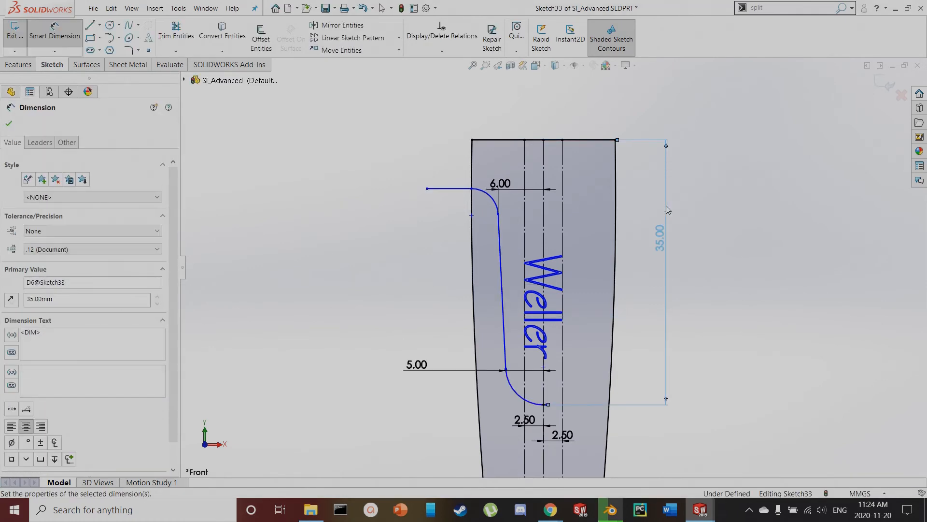
Dimension the short upper horizontal line 10 mm below the outline's top edge
click(458, 189)
click(492, 140)
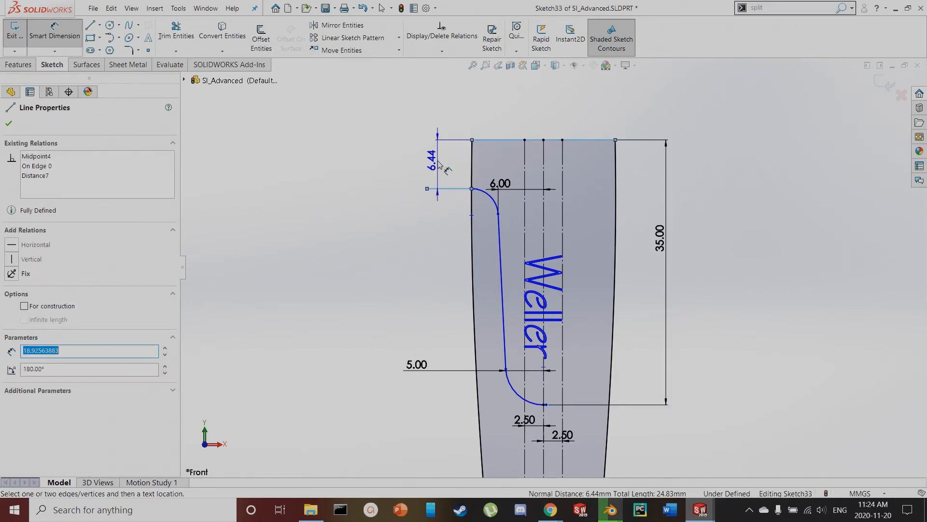
click(438, 164)
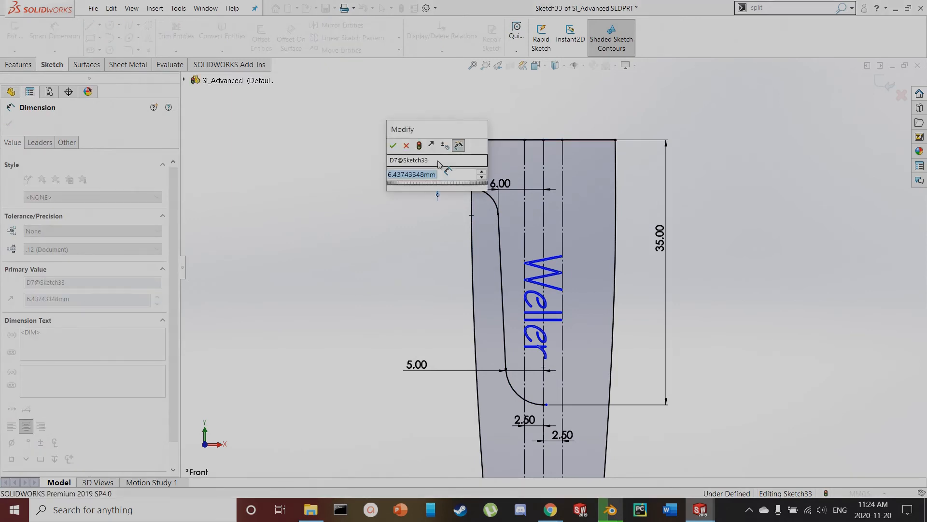
text(10)
key(Return)
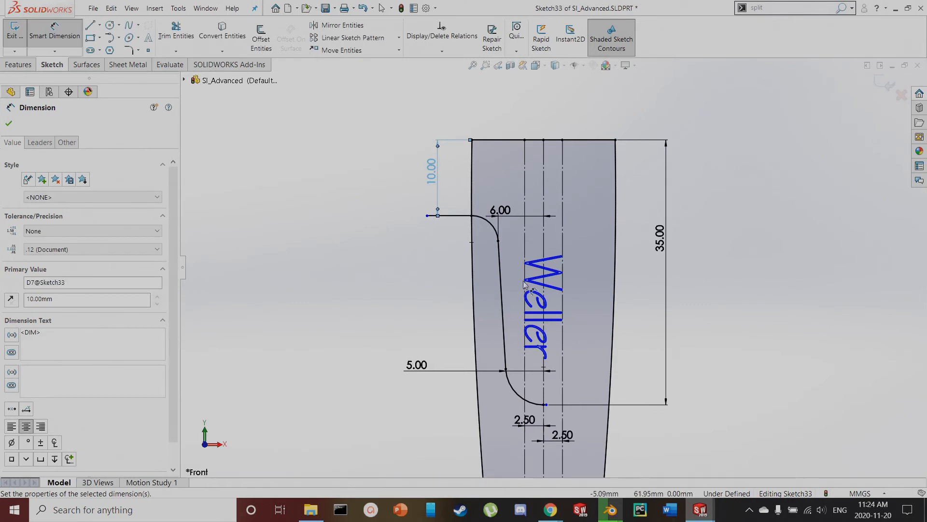
Lengthen the short lower line to about 1.6 mm and convert both short horizontal lines of the curved outline to construction geometry
scroll(569, 434, down, 5)
key(Escape)
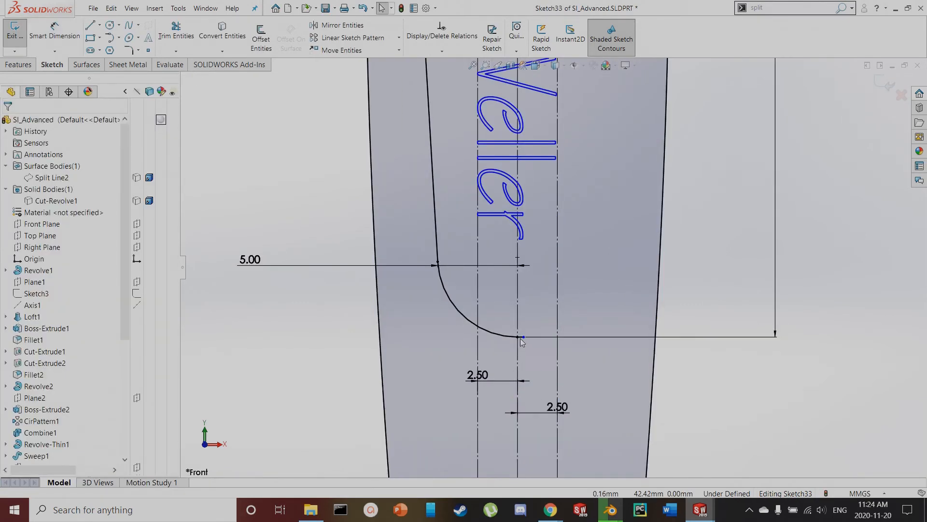
drag(524, 337, 543, 337)
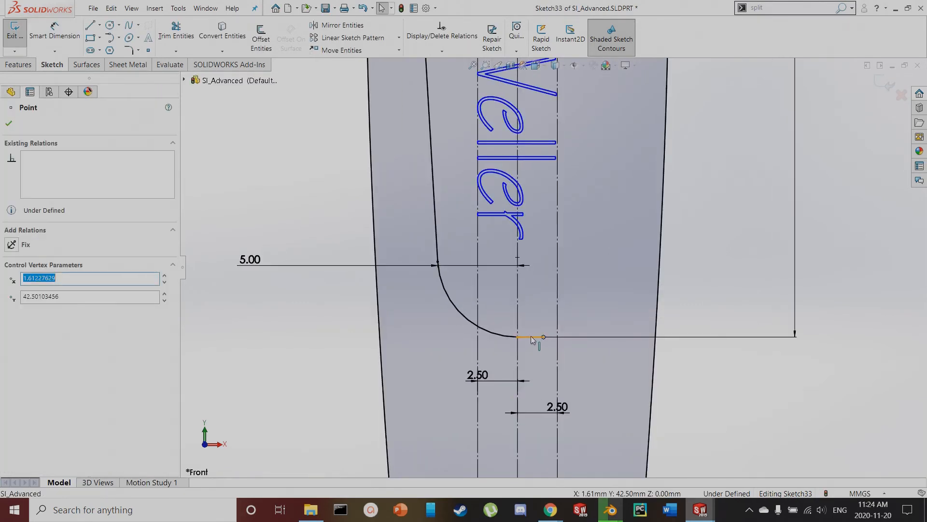
click(529, 337)
click(45, 307)
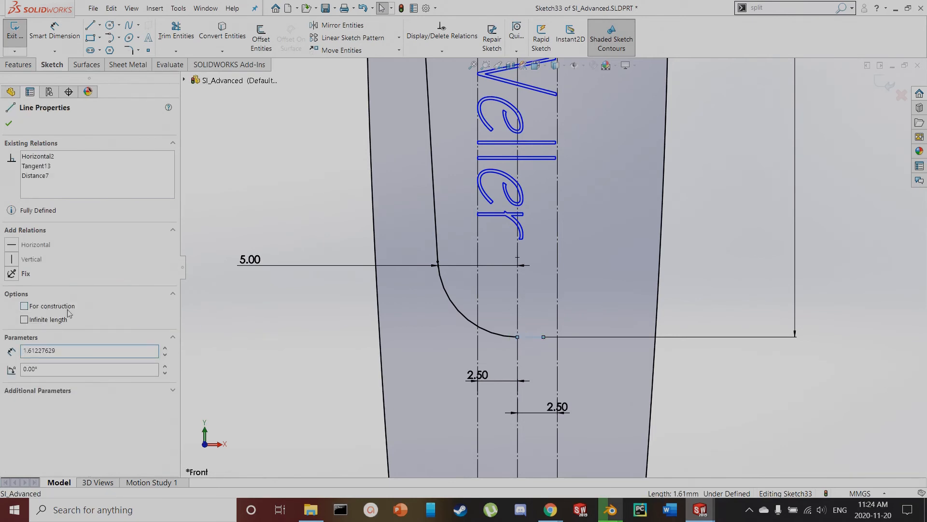
click(270, 354)
scroll(370, 257, up, 3)
click(410, 80)
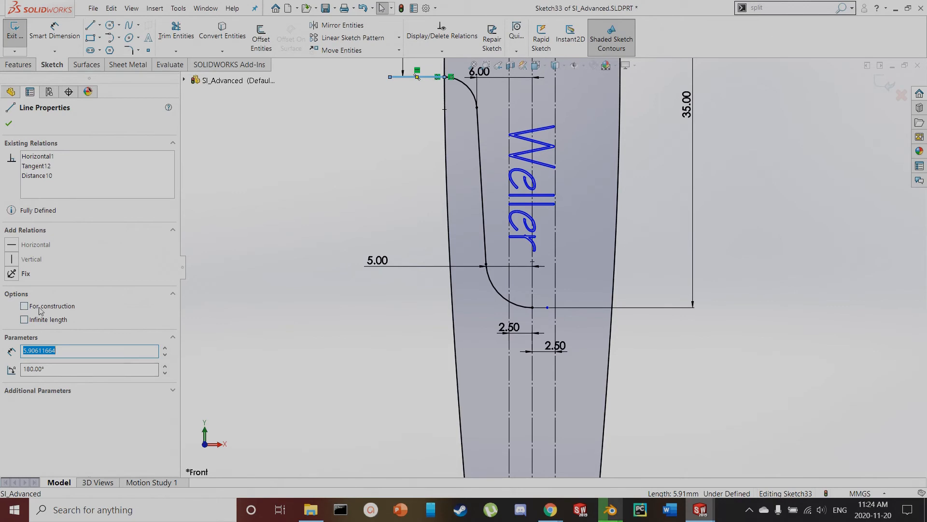
click(243, 328)
Try to mirror the two arcs and the slanted line directly from the selection, and undo the mirror
click(502, 297)
click(480, 209)
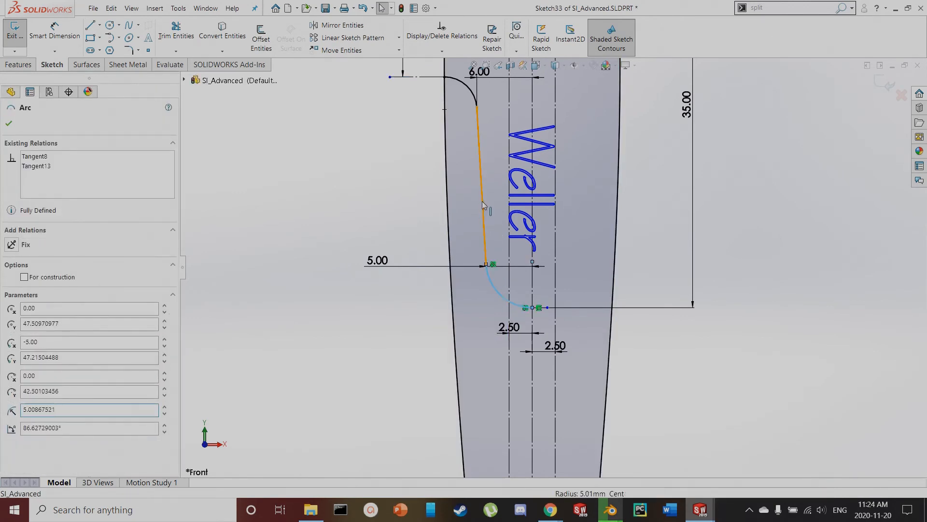
click(468, 90)
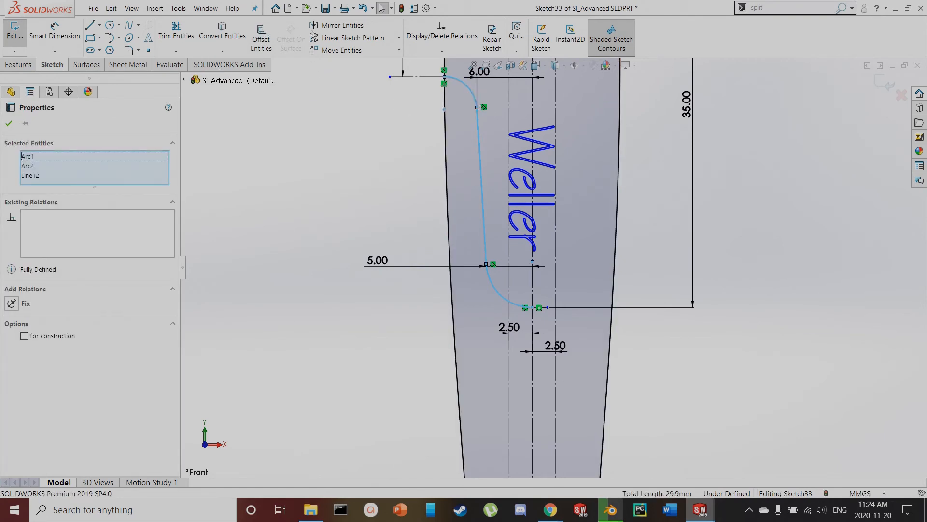
click(335, 26)
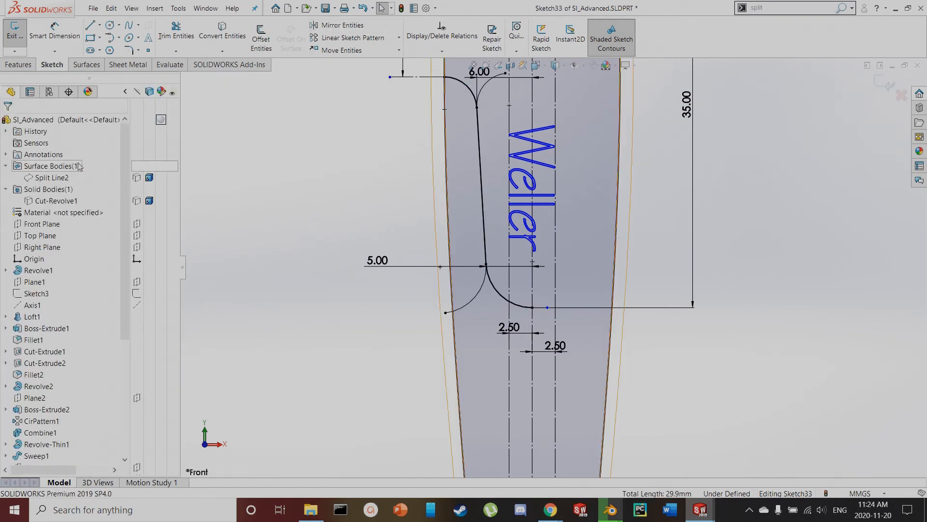
key(ctrl+z)
click(337, 156)
Mirror the two arcs and the slanted line about the vertical centre line through the Weller text, keeping the originals
click(341, 25)
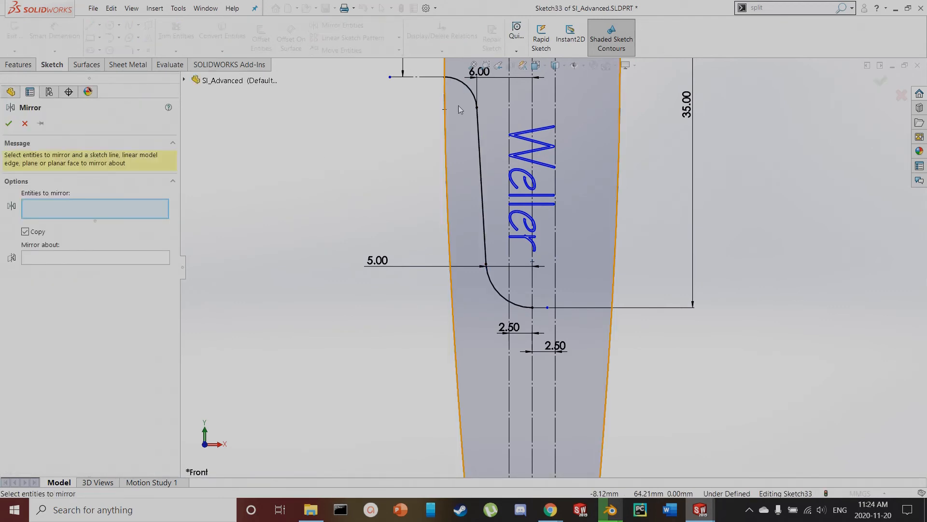
click(473, 96)
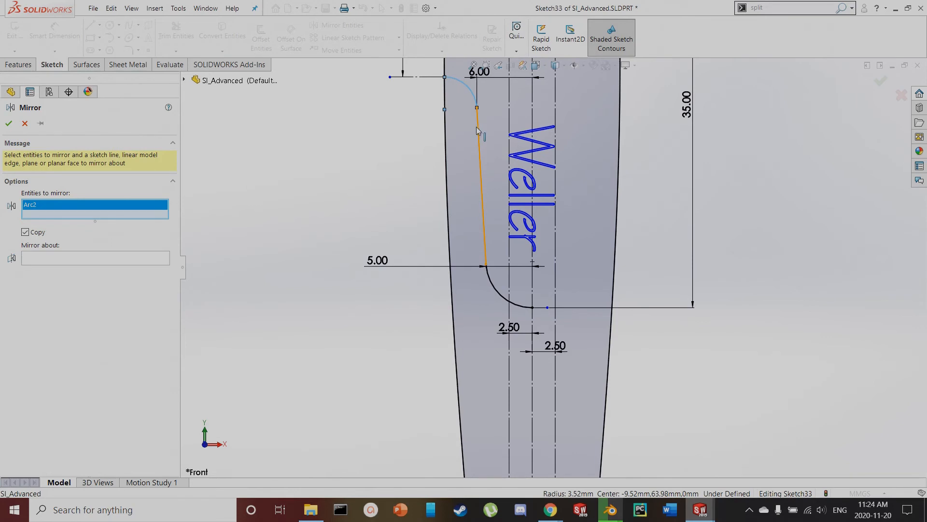
click(479, 145)
click(132, 282)
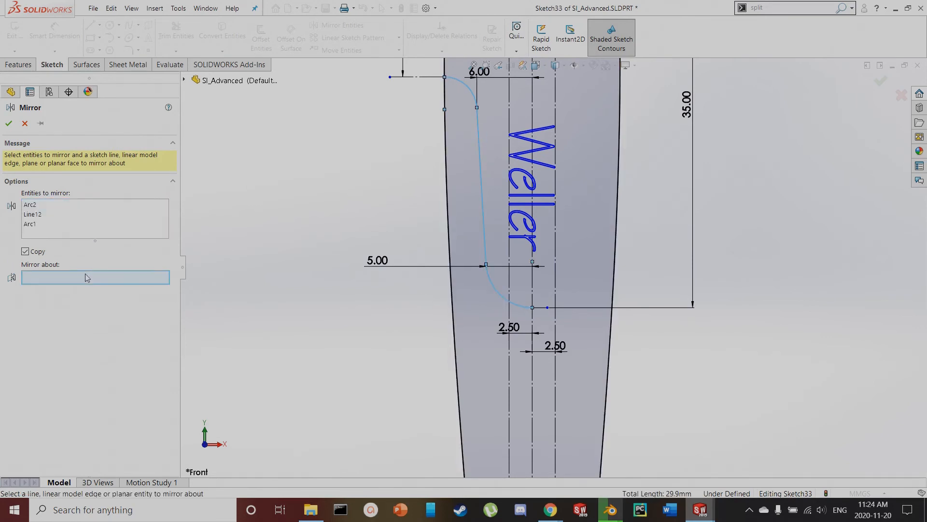
click(533, 109)
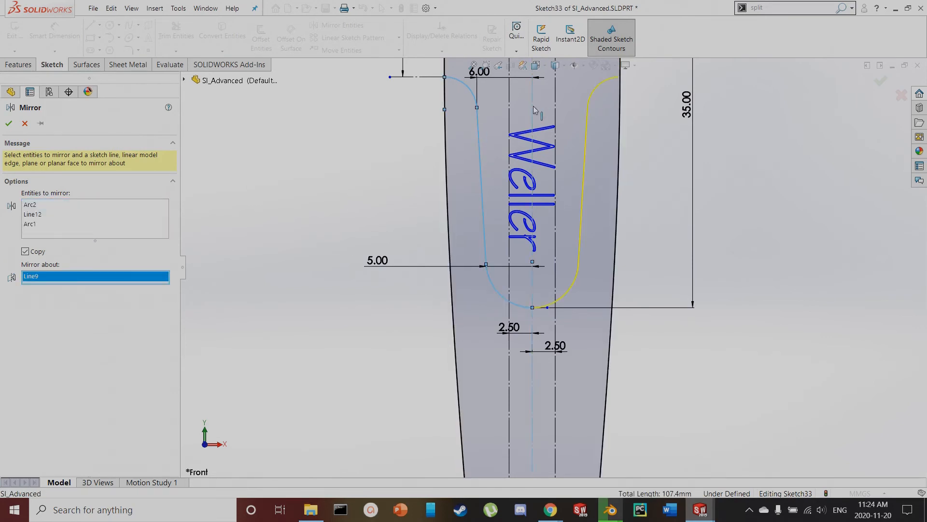
click(8, 123)
scroll(537, 323, up, 2)
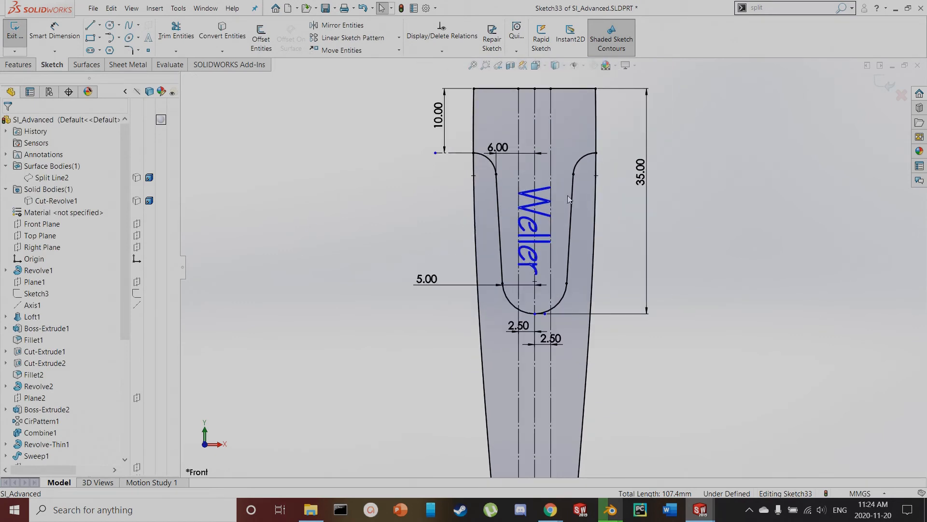
Trim the handle outline's top edge and both side edges above the arcs, keeping the trimmed parts as construction geometry
key(t)
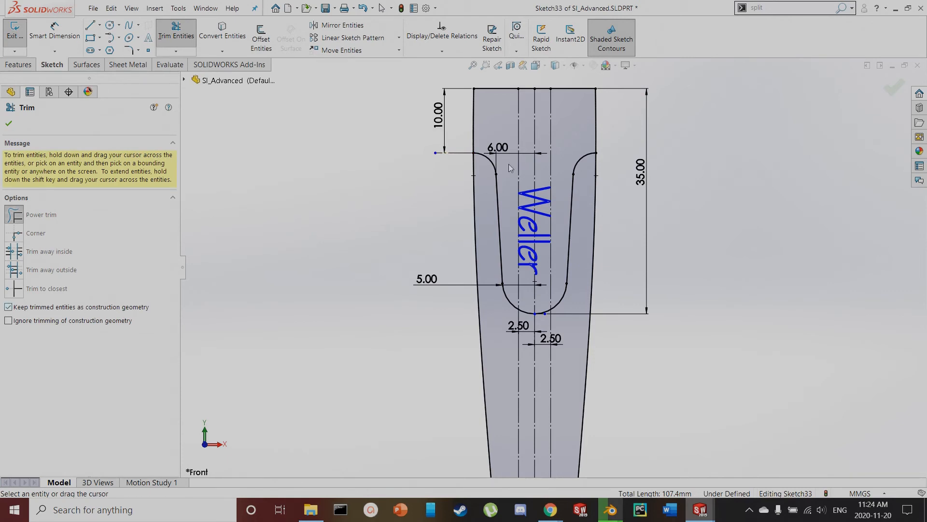
drag(618, 128, 592, 132)
mouse_move(492, 126)
mouse_down()
mouse_move(464, 126)
mouse_move(478, 127)
mouse_move(517, 82)
mouse_move(560, 104)
mouse_up()
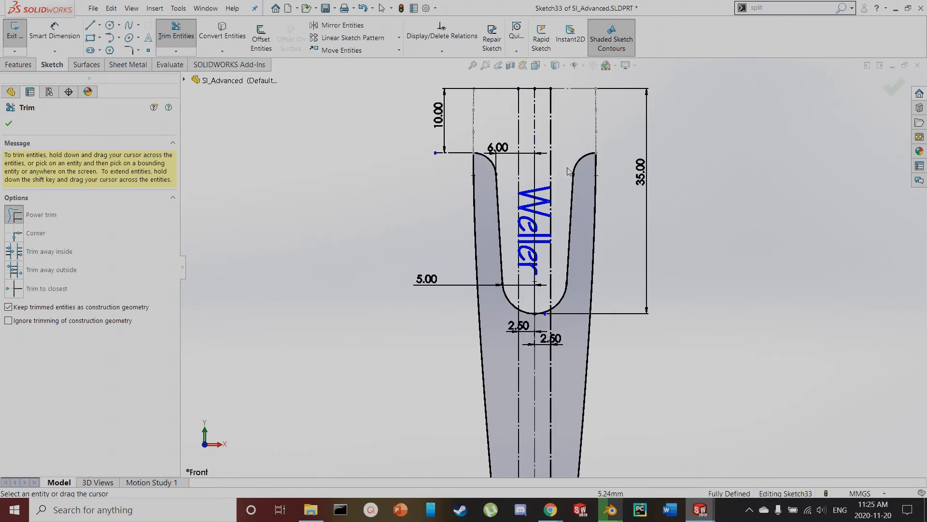
scroll(565, 354, down, 3)
scroll(563, 351, up, 4)
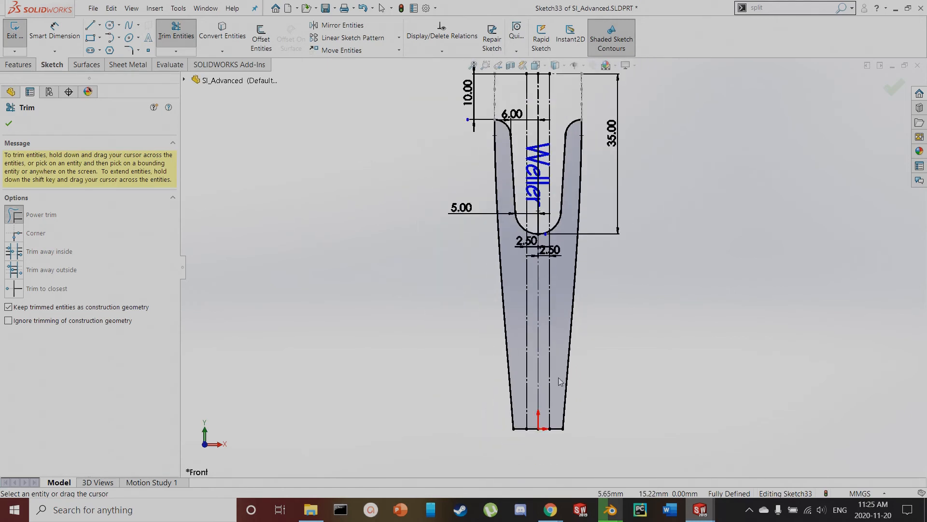
scroll(531, 175, down, 3)
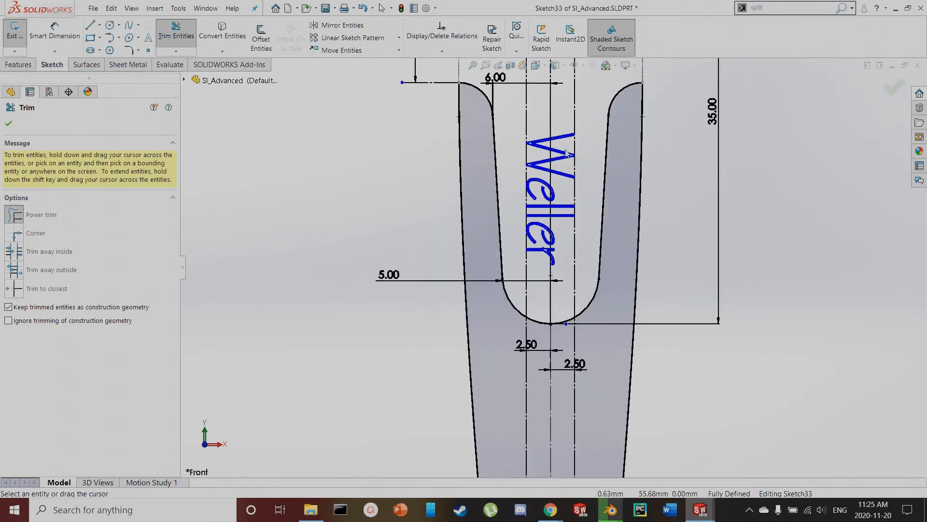
click(10, 124)
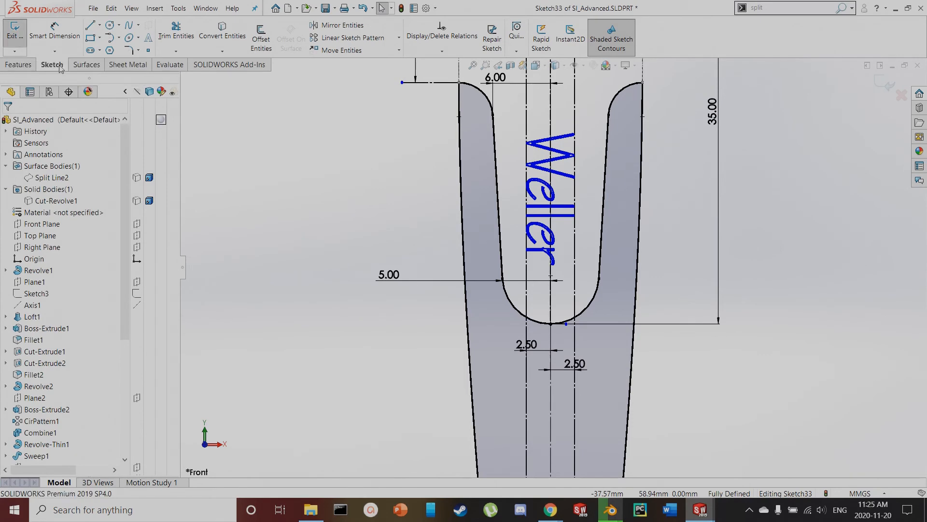
Exit the sketch and show the Cut-Revolve1 solid body, leaving the Split Line2 surface body hidden
scroll(519, 184, down, 5)
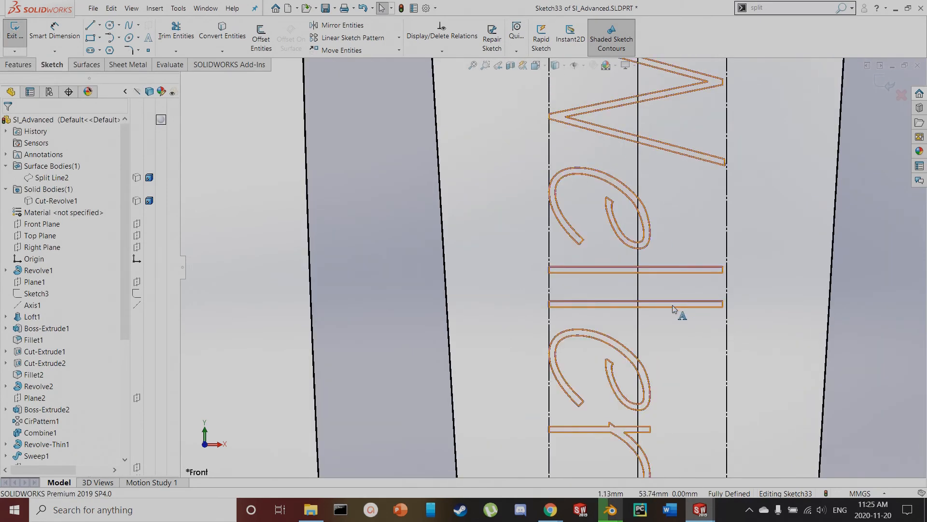
click(14, 30)
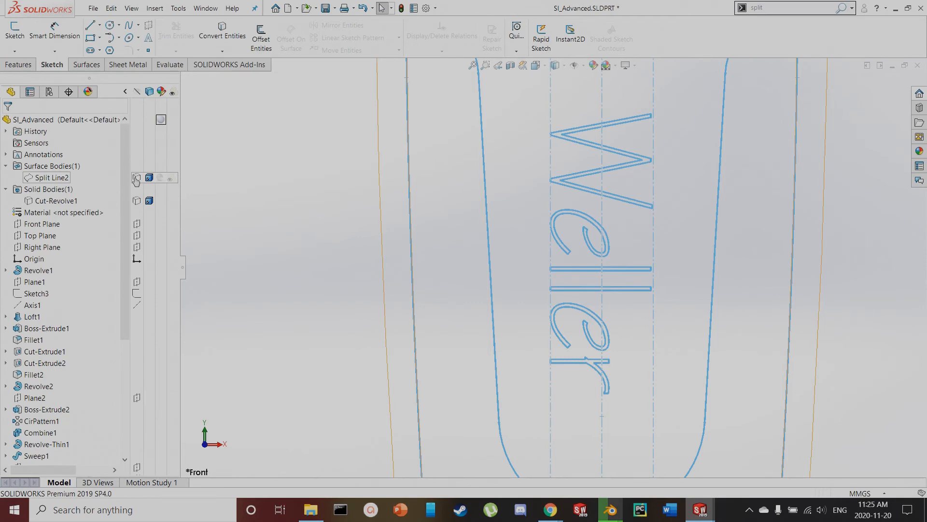
click(136, 178)
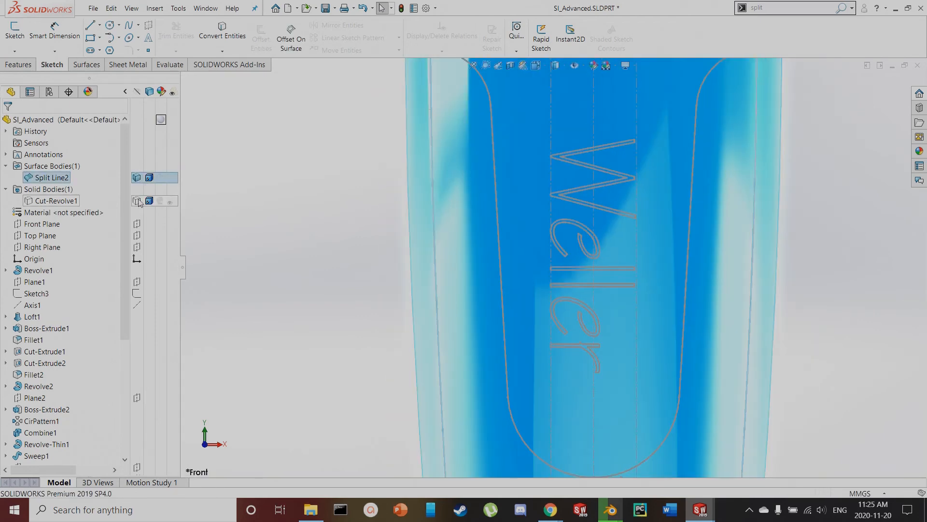
click(137, 201)
click(137, 177)
scroll(341, 206, down, 8)
middle_drag(400, 239, 381, 244)
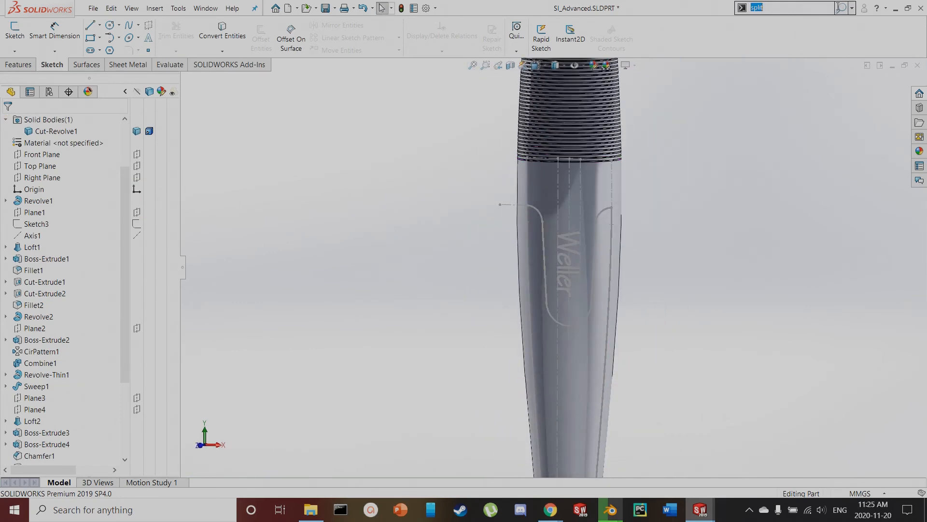
Create a projection split line from the Weller text and outline sketch on the solid body's tapered handle face
click(768, 25)
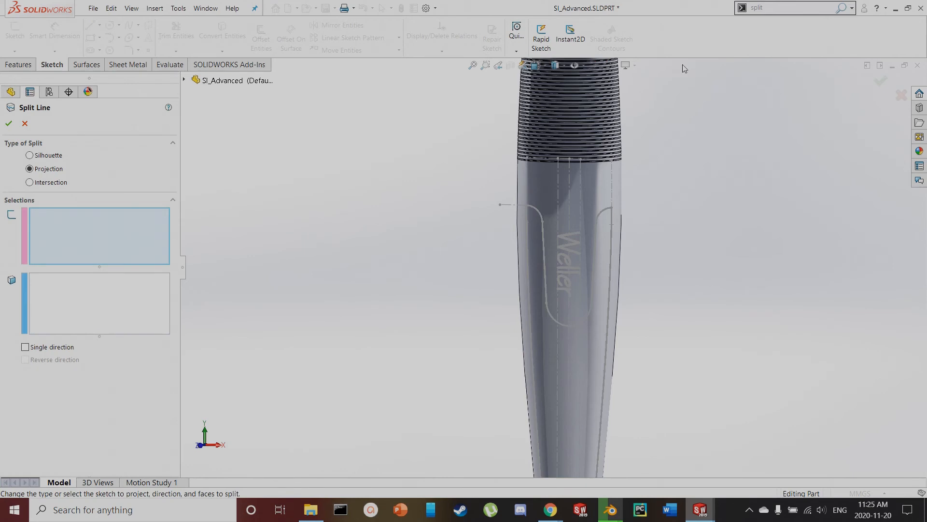
click(611, 232)
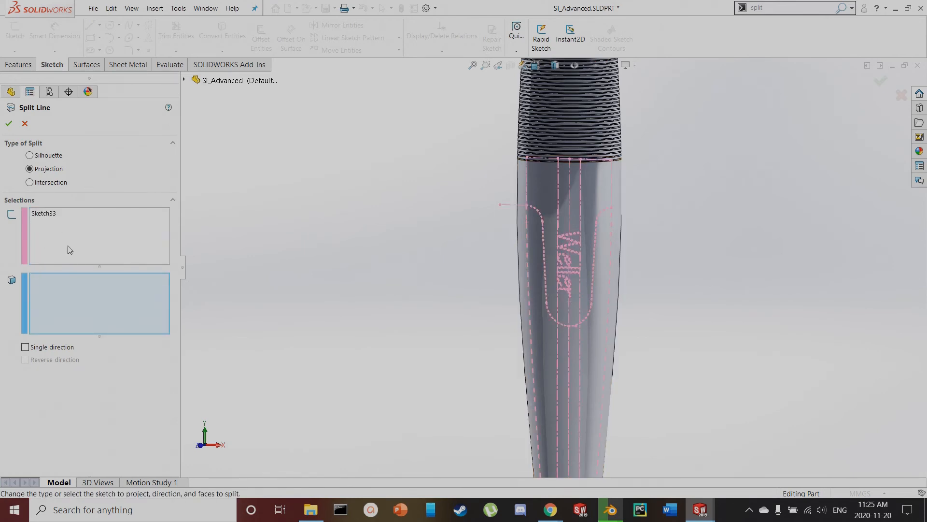
click(598, 195)
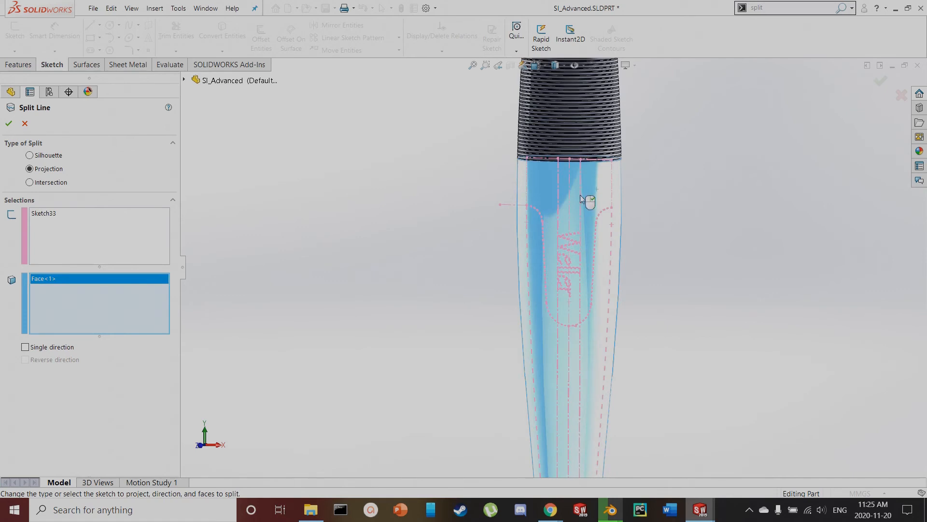
click(9, 124)
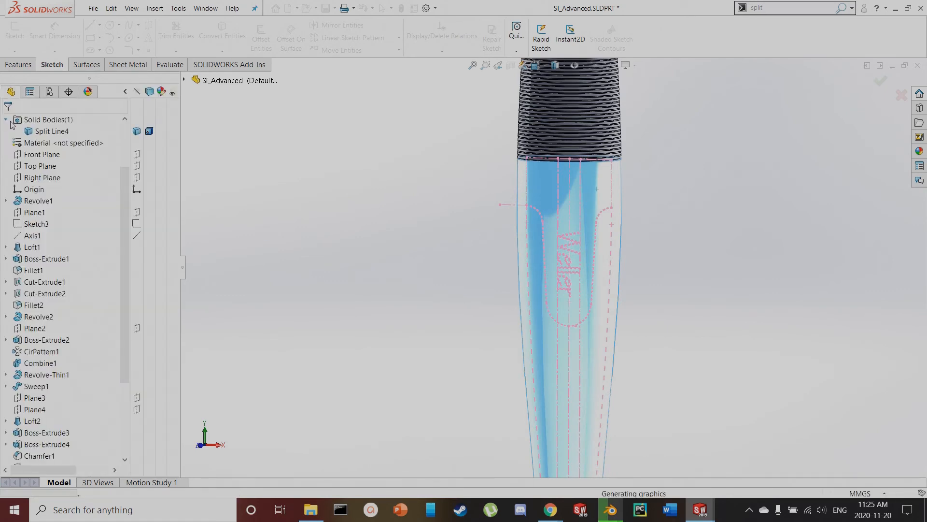
Inspect the handle's split lines all around and edit the Weller split line to project in a single direction only
scroll(562, 262, up, 2)
middle_drag(563, 262, 501, 288)
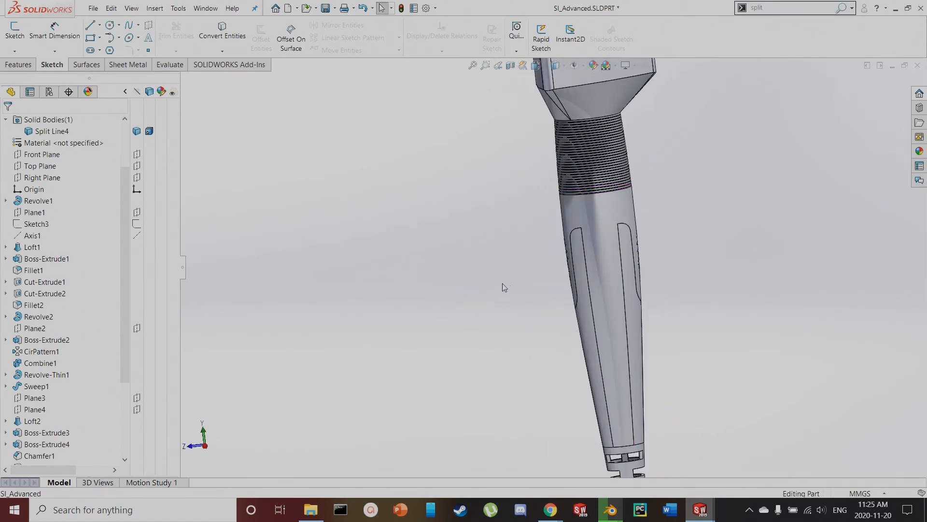
middle_drag(648, 292, 523, 300)
scroll(670, 262, down, 3)
scroll(538, 261, up, 3)
middle_drag(537, 261, 626, 292)
scroll(580, 328, down, 3)
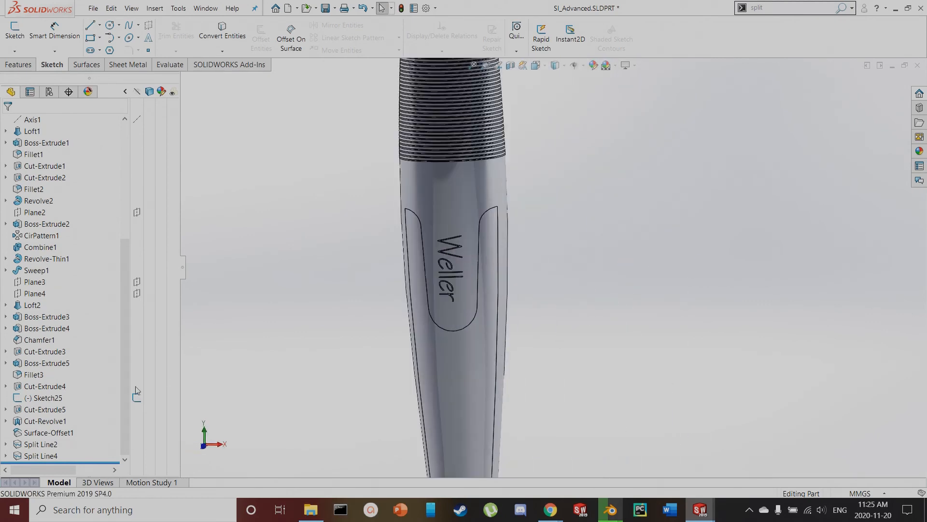
click(41, 456)
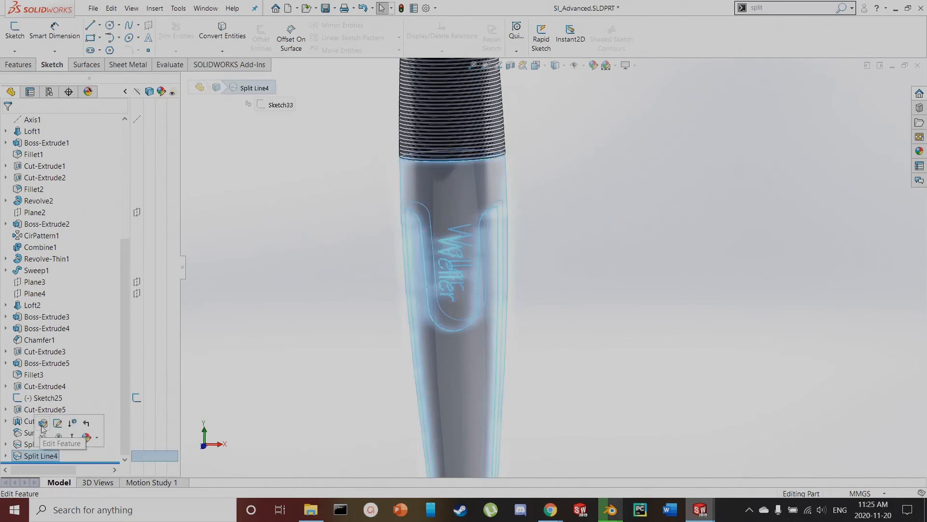
click(43, 423)
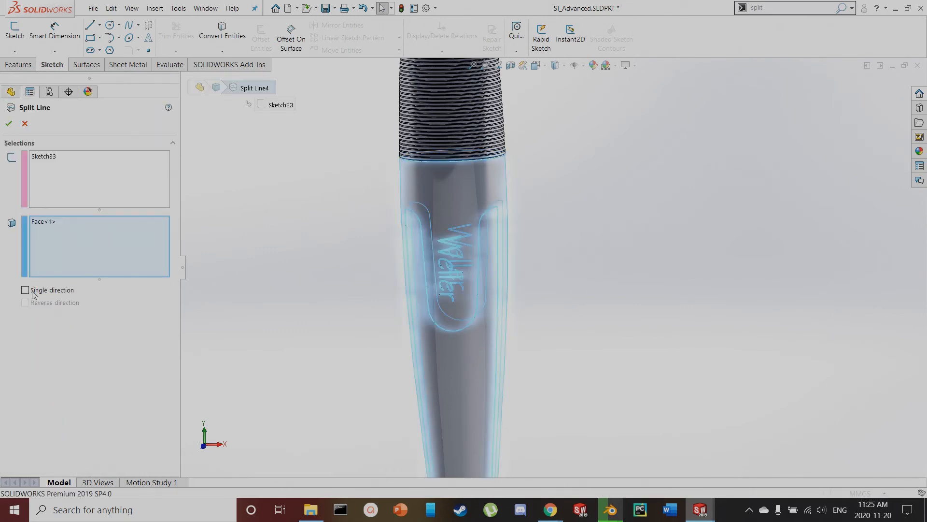
click(33, 292)
middle_drag(535, 337, 447, 371)
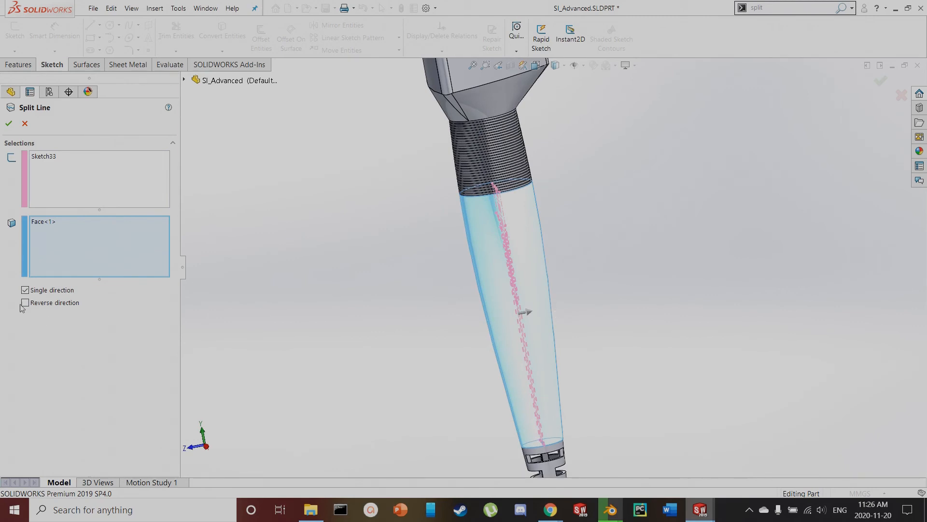
click(8, 124)
middle_drag(421, 311, 511, 261)
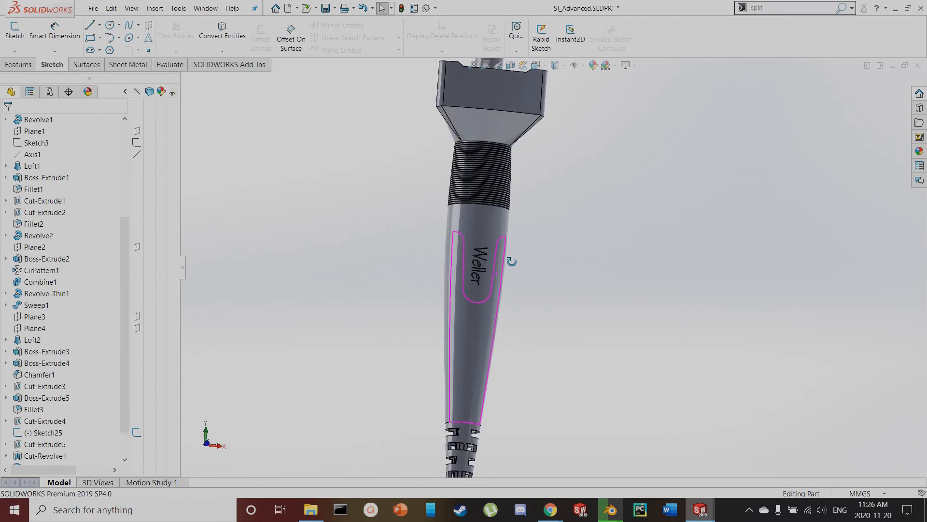
scroll(531, 320, down, 4)
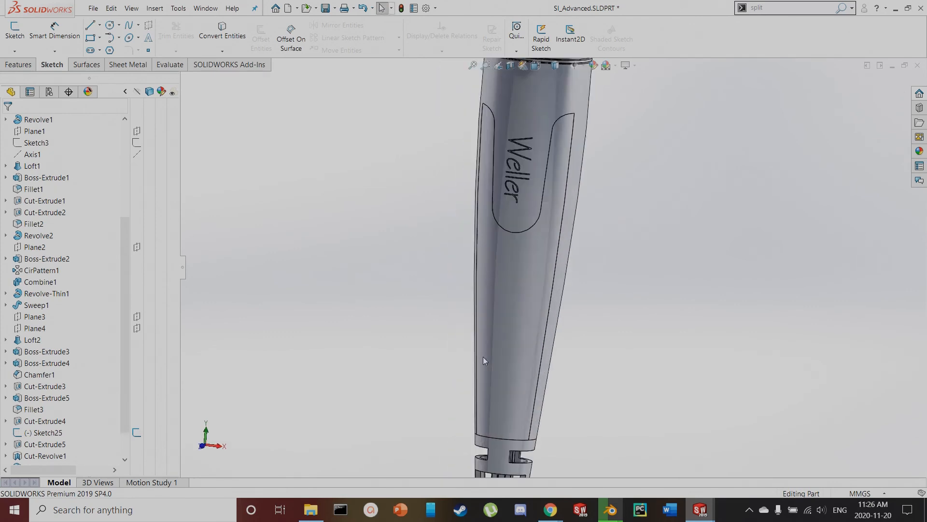
Check the extent of the split face around the Weller text on the handle and show Axis1
click(531, 320)
scroll(534, 162, down, 3)
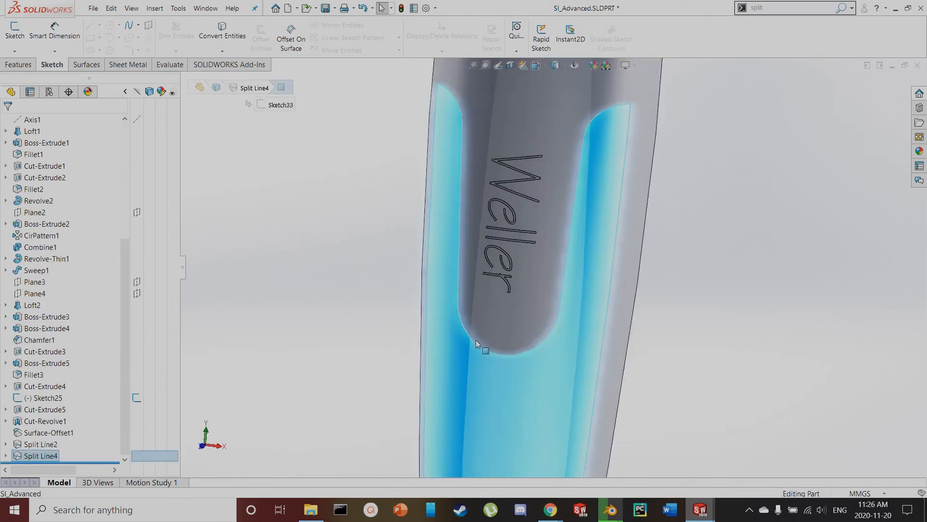
scroll(618, 208, up, 2)
click(724, 240)
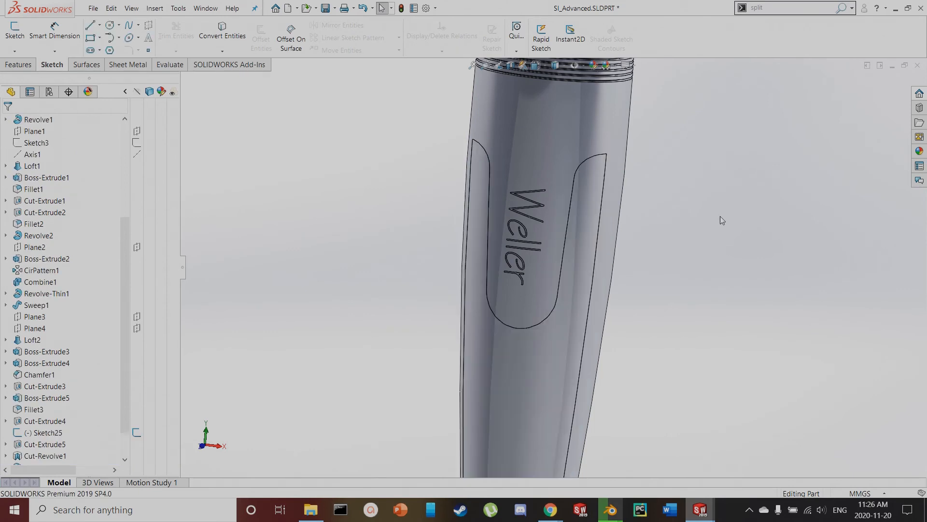
click(146, 155)
click(261, 150)
scroll(307, 180, up, 4)
middle_drag(407, 202, 379, 212)
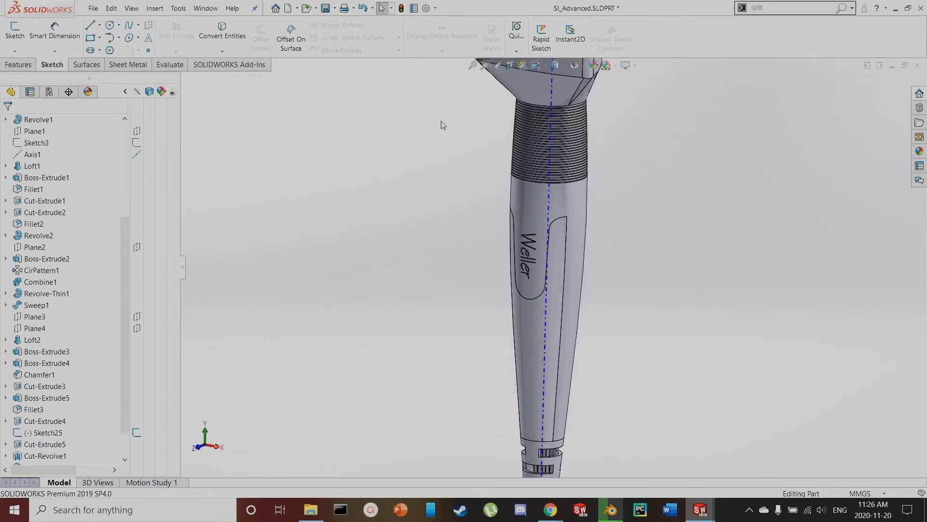
Create a circular pattern of Split Line4 about Axis1 with 3 equally spaced instances over 360 degrees
click(19, 65)
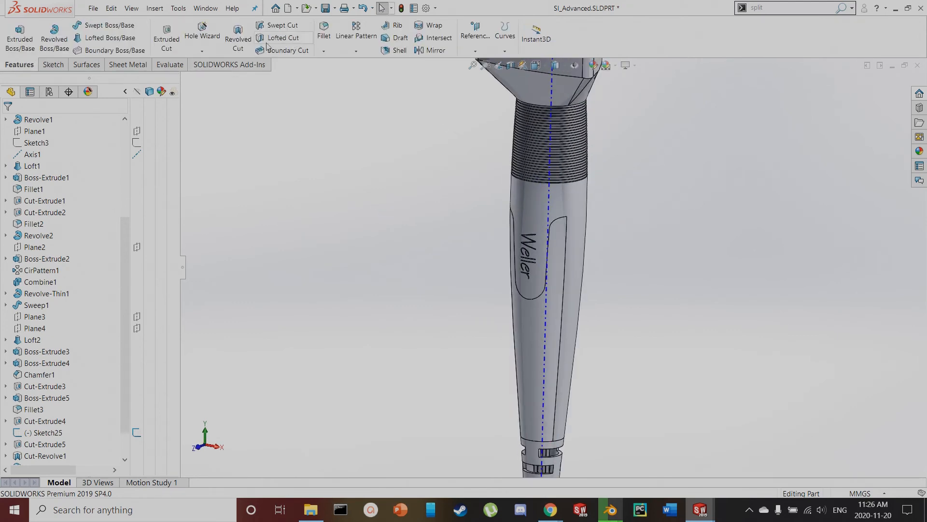
click(363, 51)
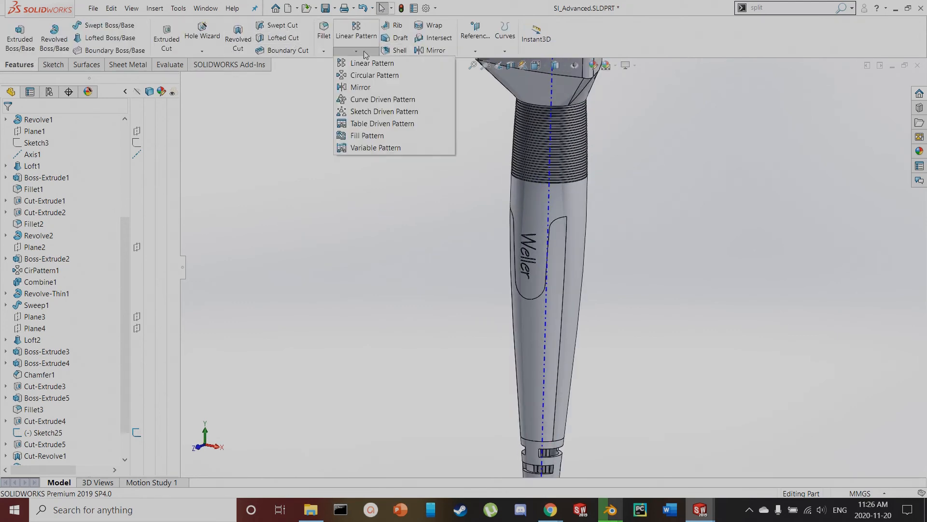
click(364, 77)
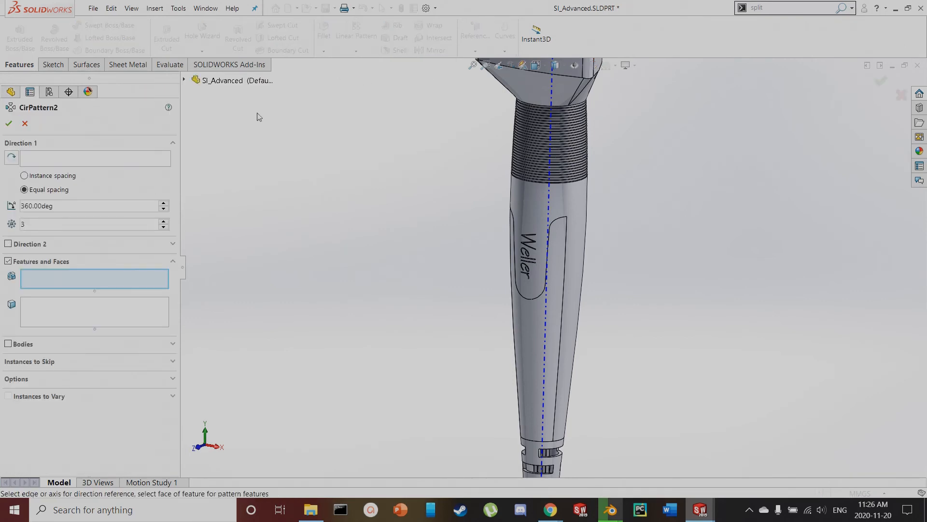
click(184, 79)
scroll(228, 389, down, 3)
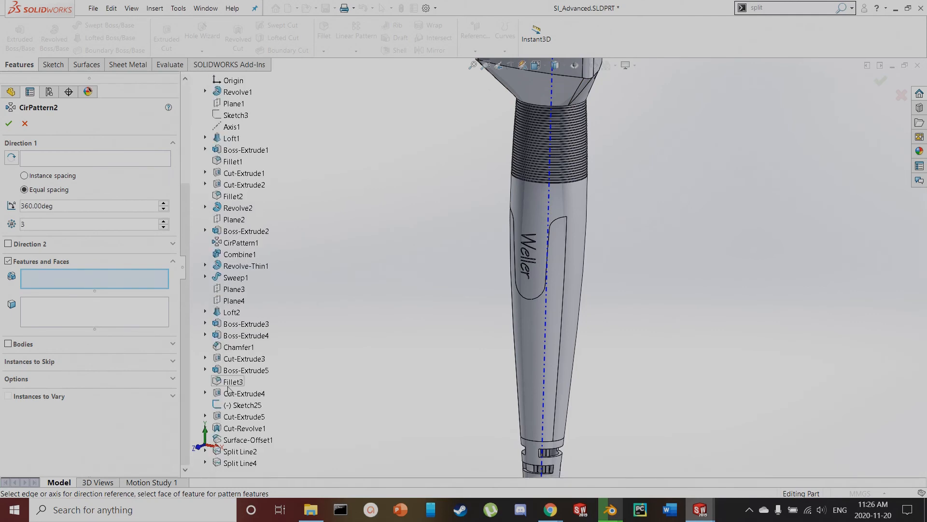
click(242, 463)
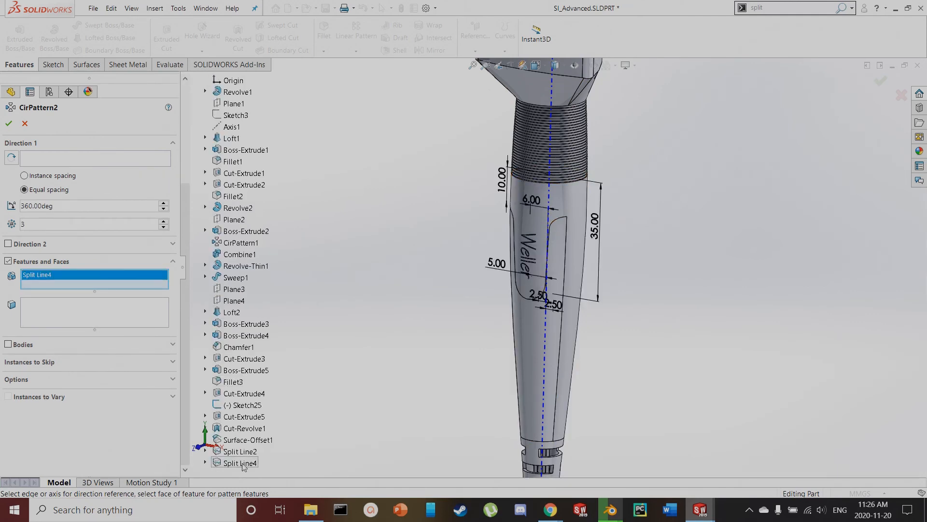
click(93, 161)
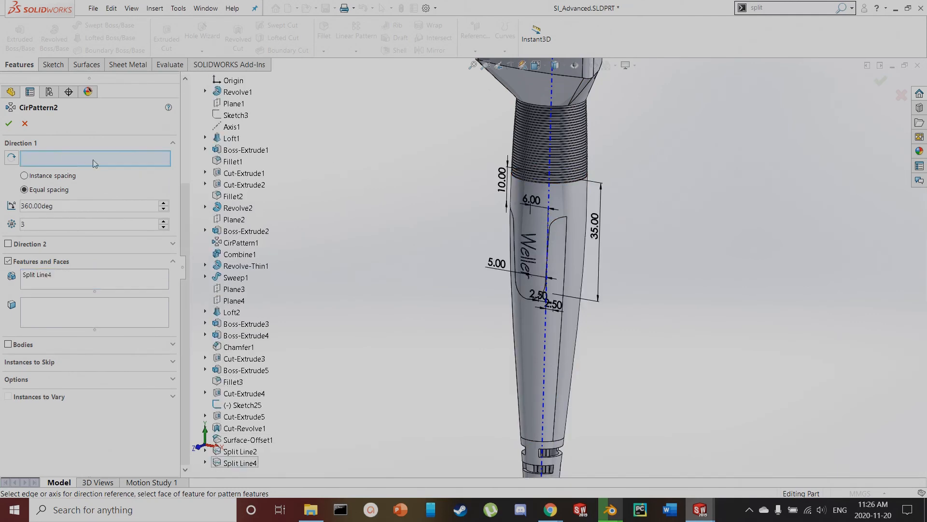
click(552, 106)
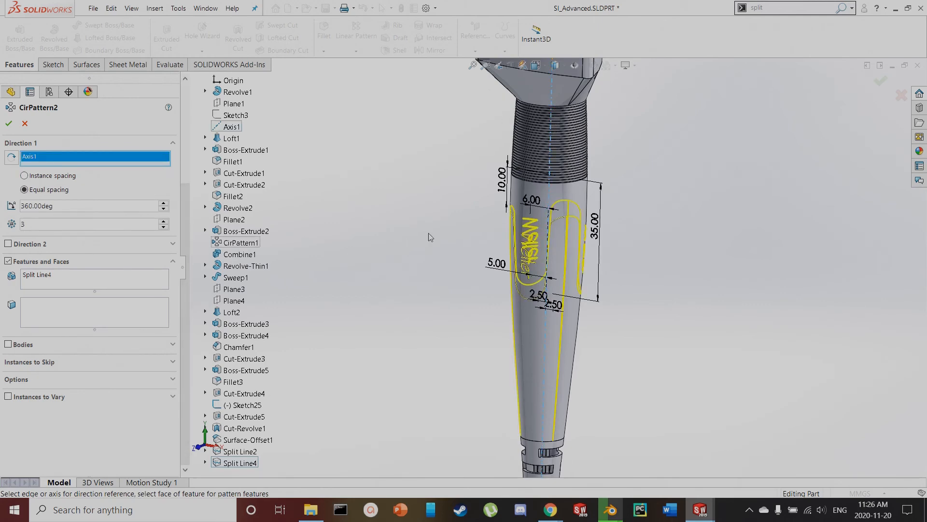
click(6, 125)
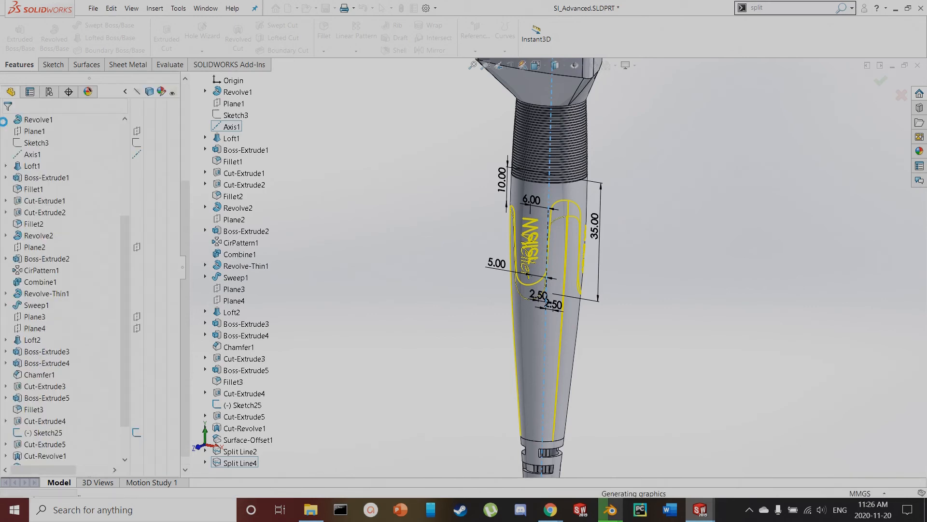
Check the patterned split lines around the handle, and hide Axis1 and Sketch25
scroll(628, 304, down, 3)
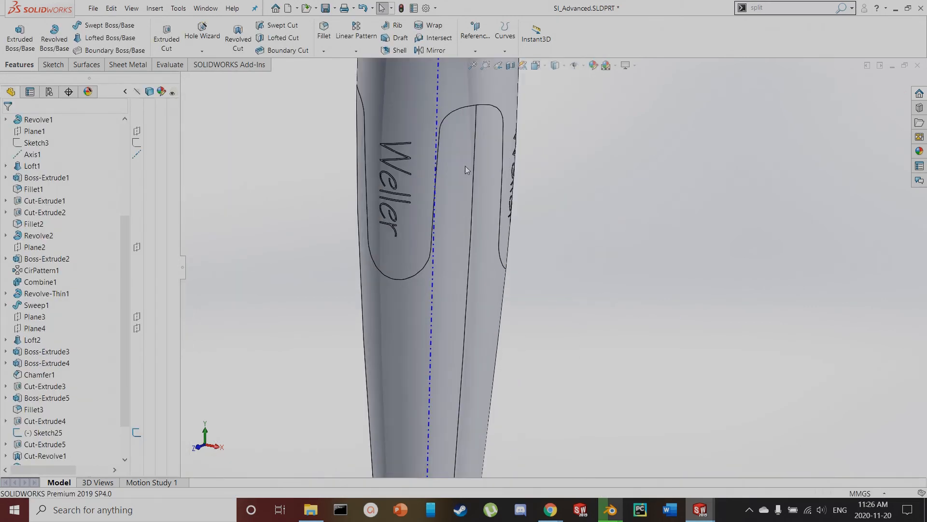
middle_drag(543, 229, 502, 215)
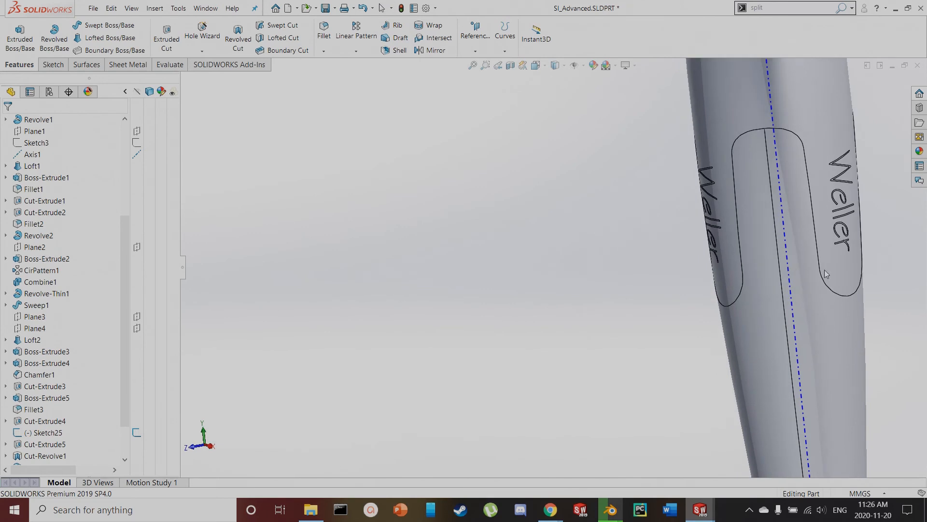
scroll(825, 273, up, 5)
middle_drag(710, 277, 217, 352)
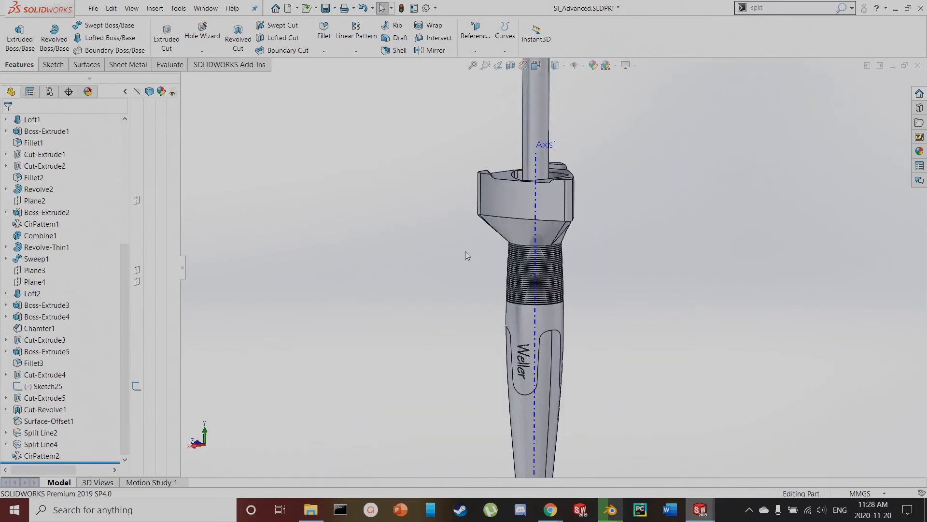
scroll(123, 248, up, 4)
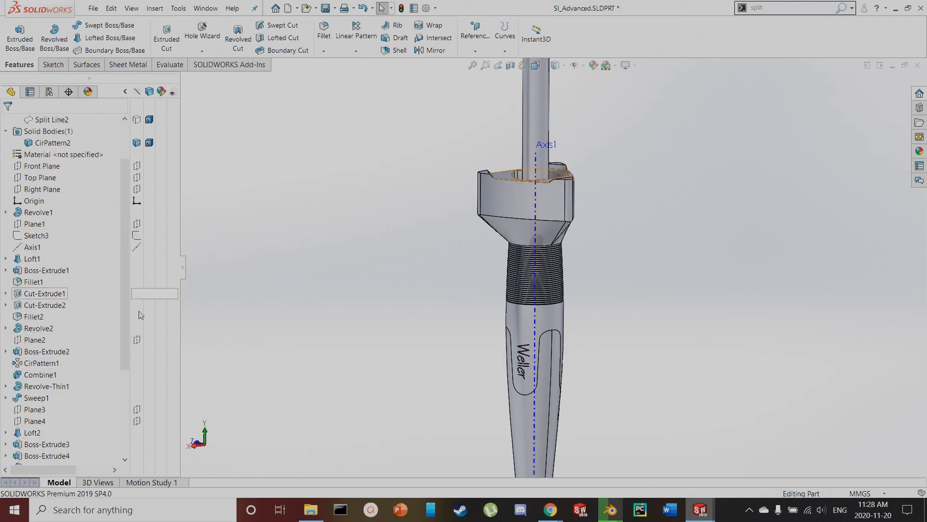
scroll(138, 290, down, 4)
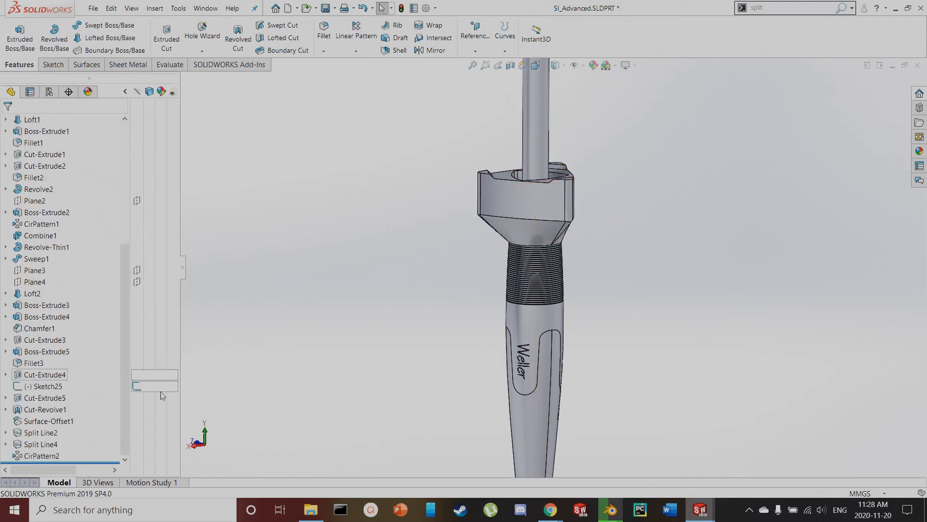
click(135, 388)
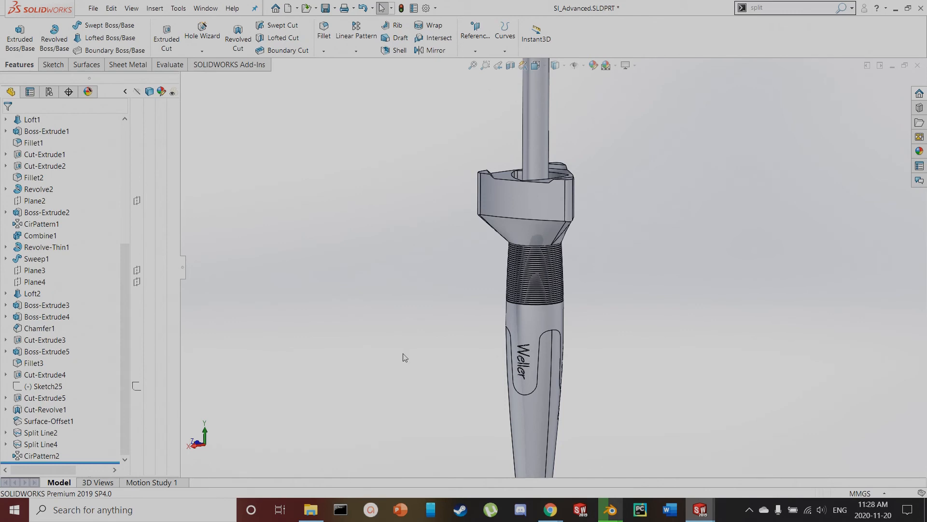
Create a reference plane offset 10 mm downward from the top face of the collar above the ribbed grip
scroll(510, 433, up, 1)
scroll(536, 451, down, 2)
scroll(569, 128, down, 3)
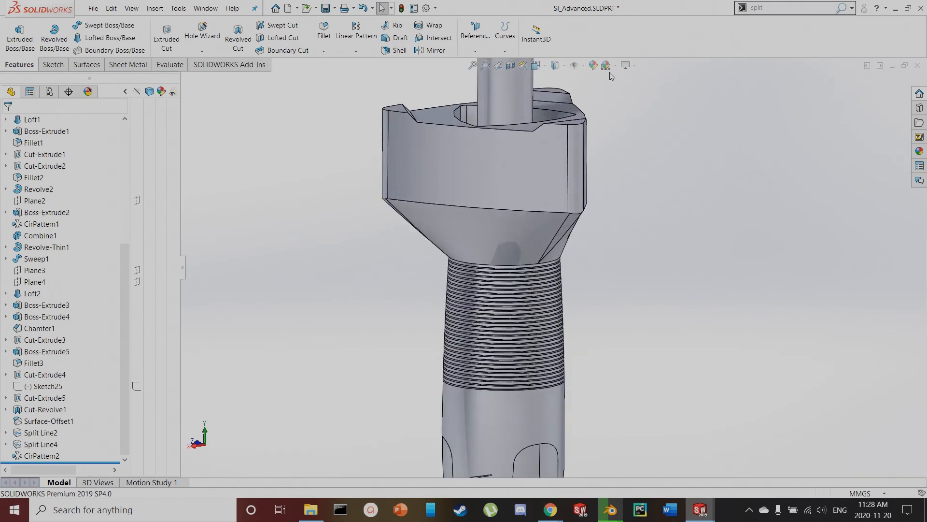
click(475, 51)
click(483, 64)
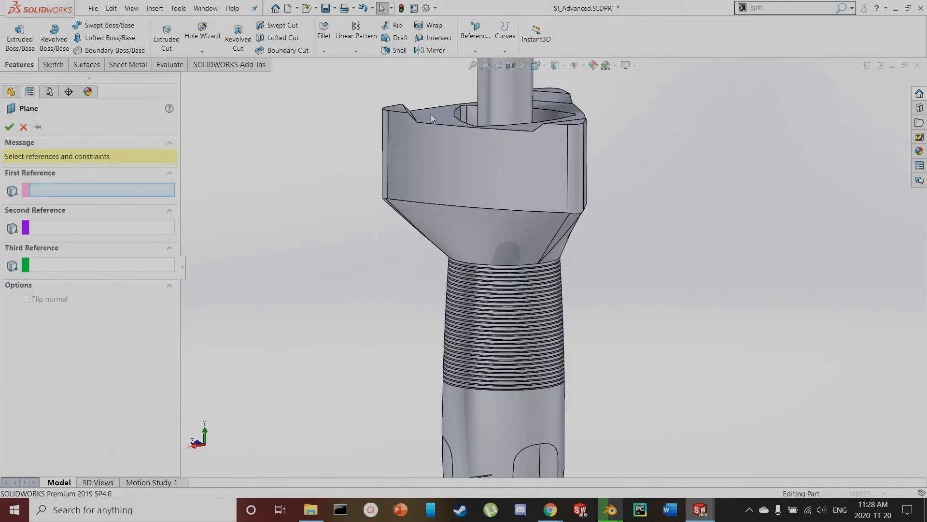
click(433, 113)
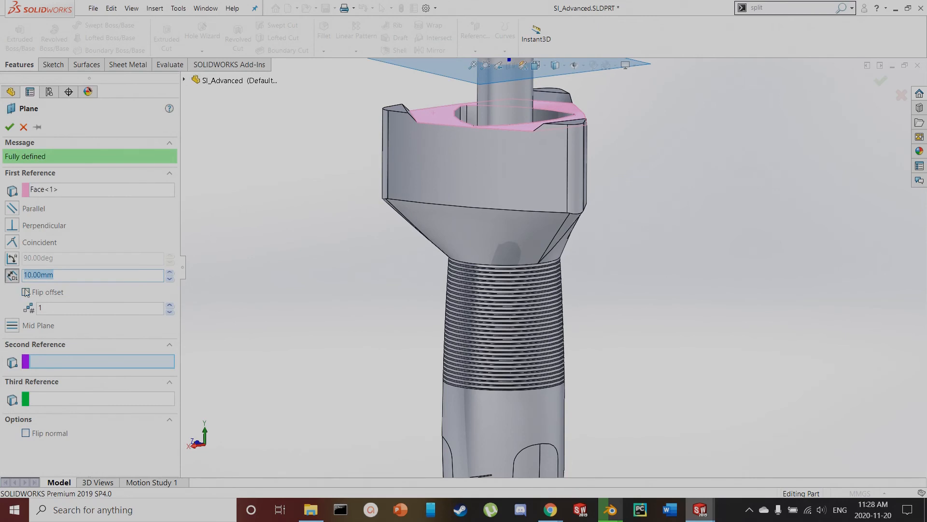
click(26, 292)
click(9, 126)
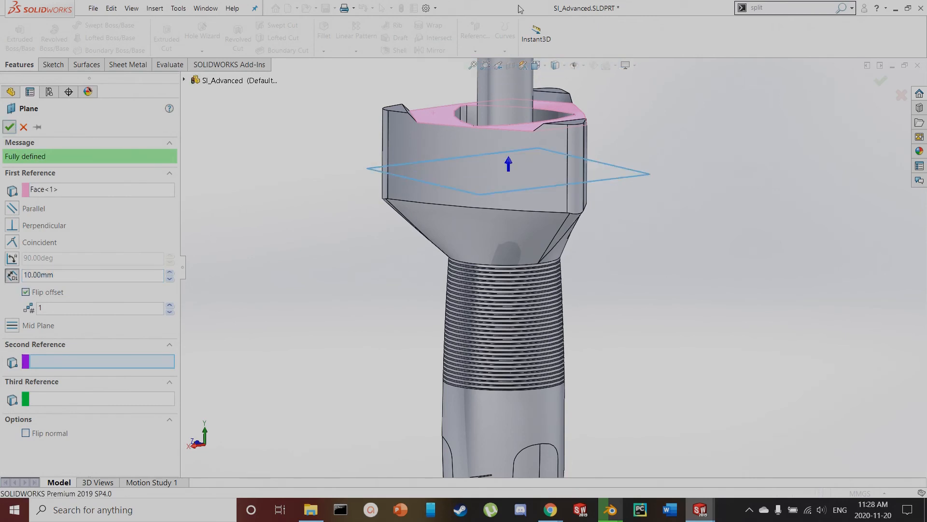
Set up an intersection split line that uses the new offset plane as the splitting tool
click(844, 11)
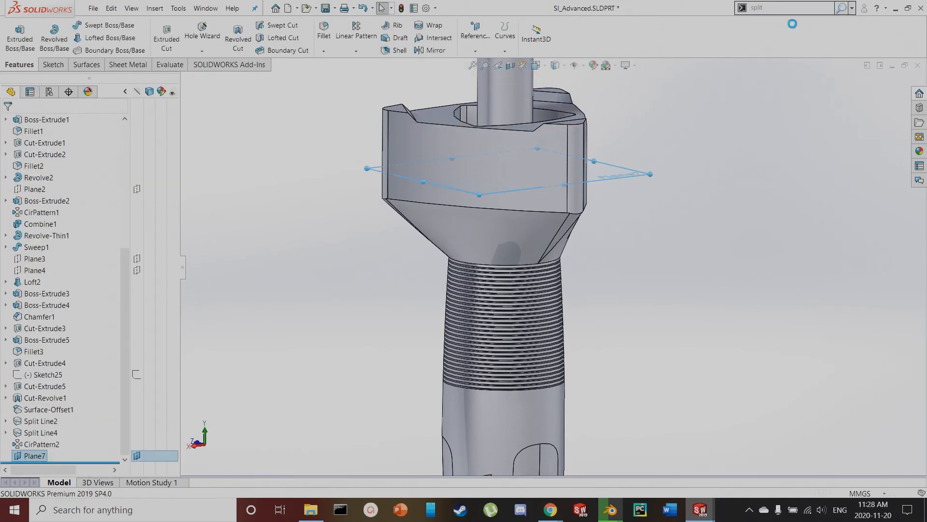
click(773, 22)
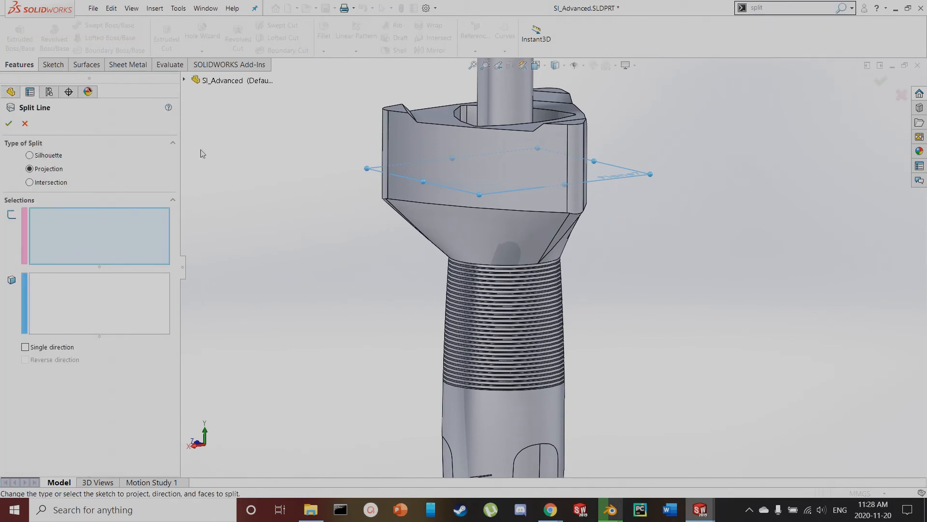
scroll(289, 167, down, 2)
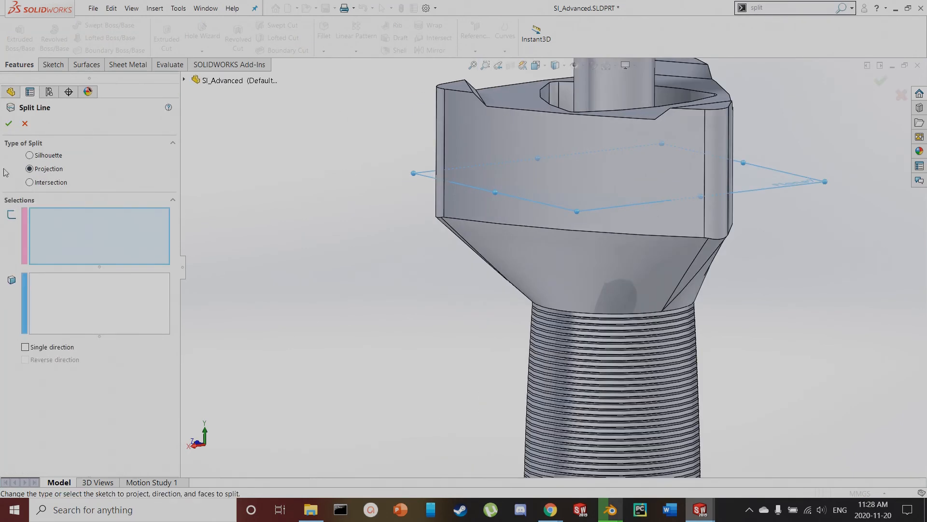
click(29, 183)
click(36, 213)
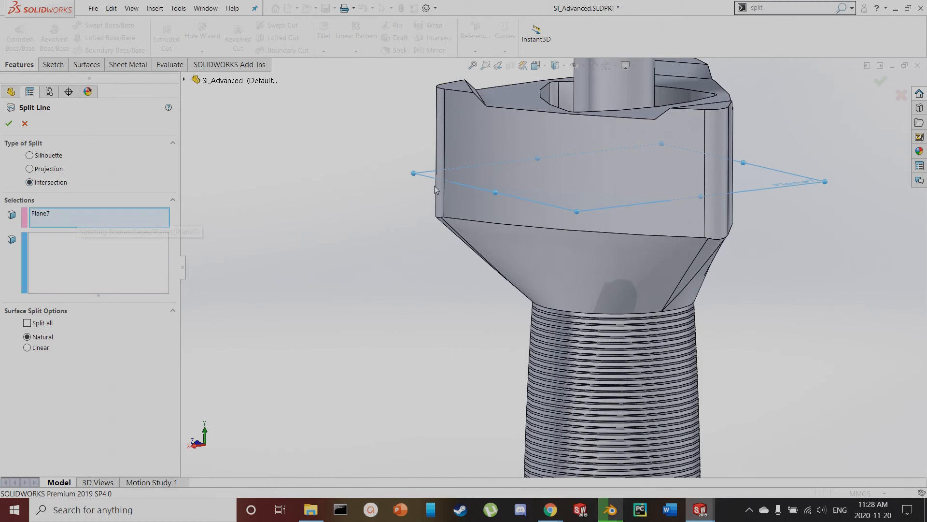
click(428, 174)
click(429, 174)
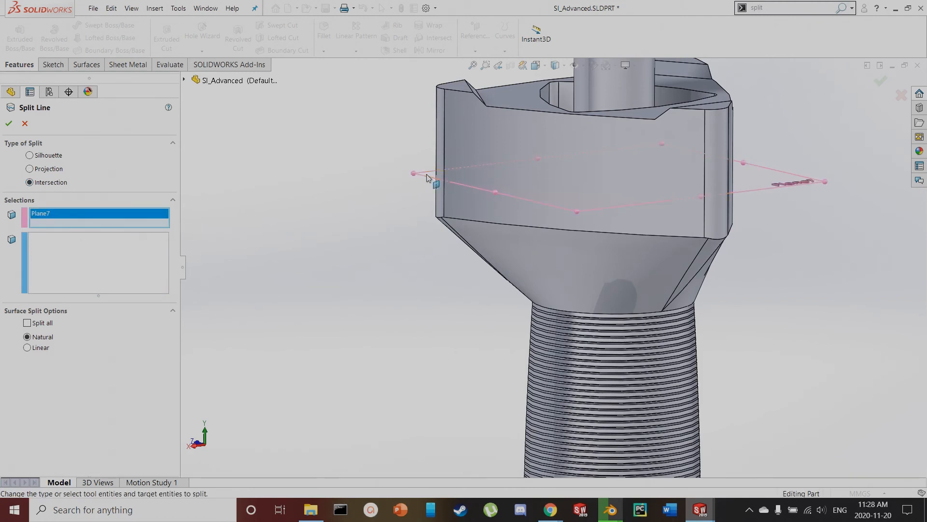
Select all six outer side faces of the collar as the faces to split and create the split line with the Natural option
click(87, 253)
click(511, 161)
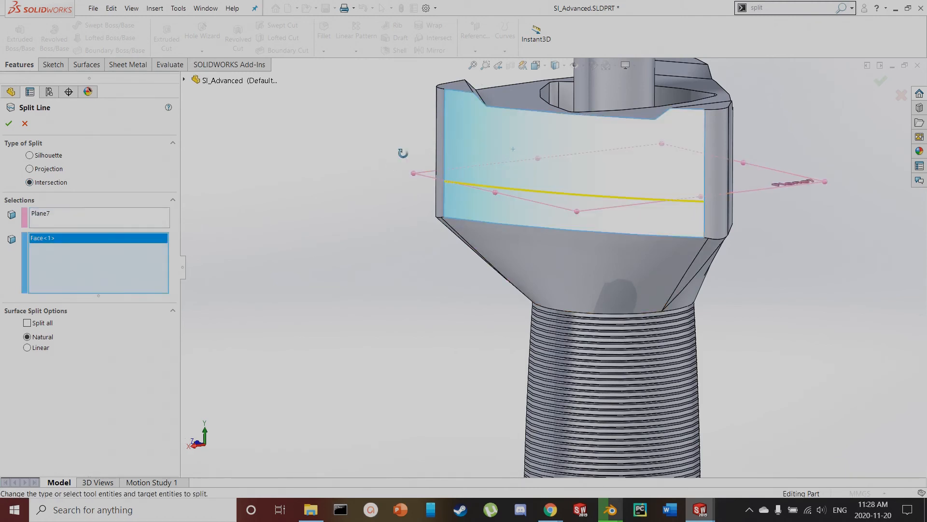
middle_drag(397, 153, 444, 170)
scroll(449, 172, up, 9)
scroll(437, 239, down, 9)
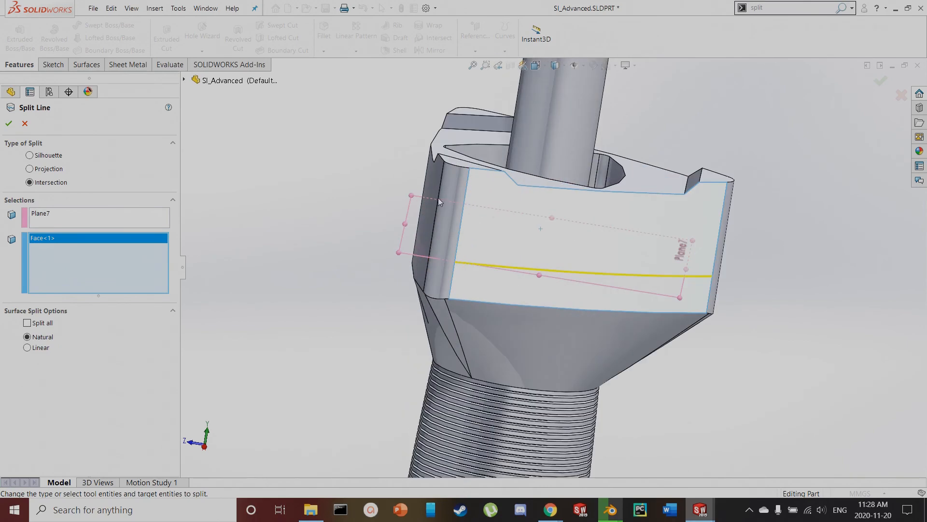
click(449, 193)
click(437, 191)
middle_drag(437, 191, 583, 256)
scroll(583, 255, down, 5)
click(585, 215)
click(652, 198)
scroll(676, 220, up, 4)
middle_drag(682, 228, 655, 222)
scroll(700, 195, down, 3)
click(700, 196)
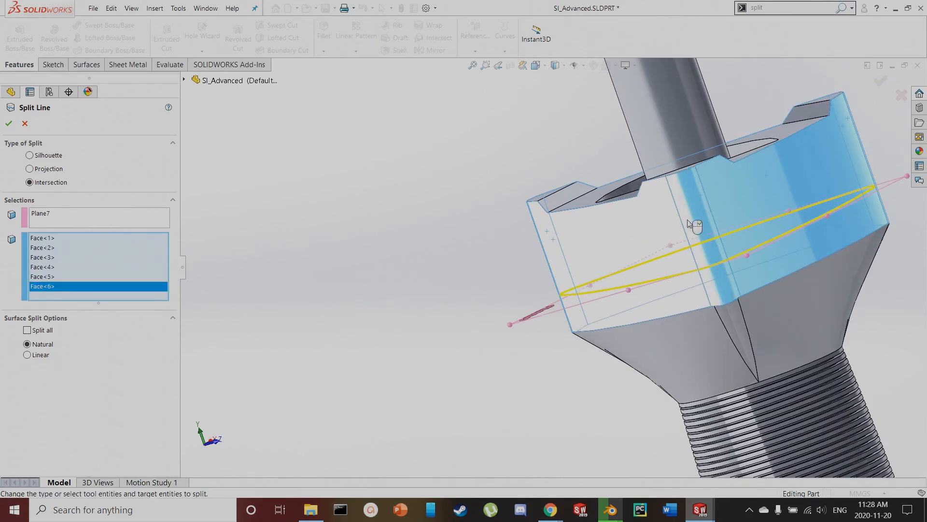
scroll(689, 221, up, 4)
middle_drag(630, 259, 747, 236)
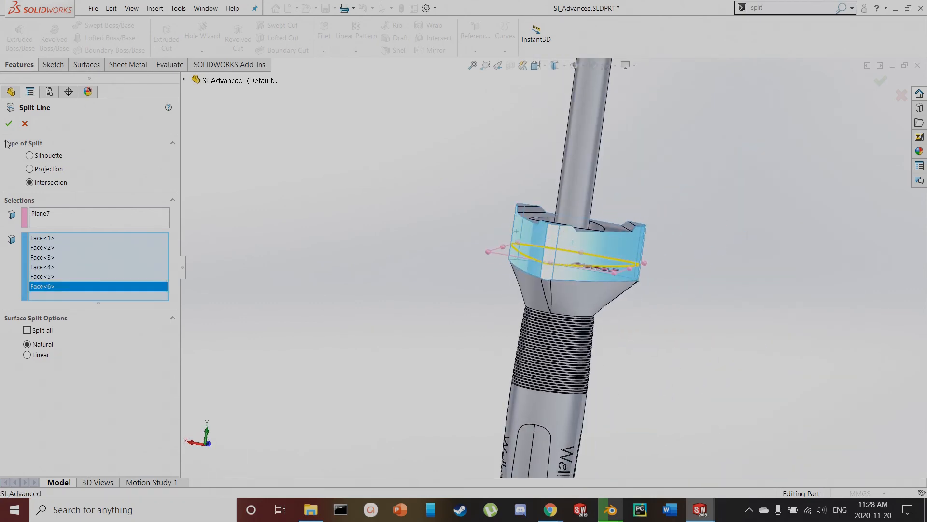
click(9, 125)
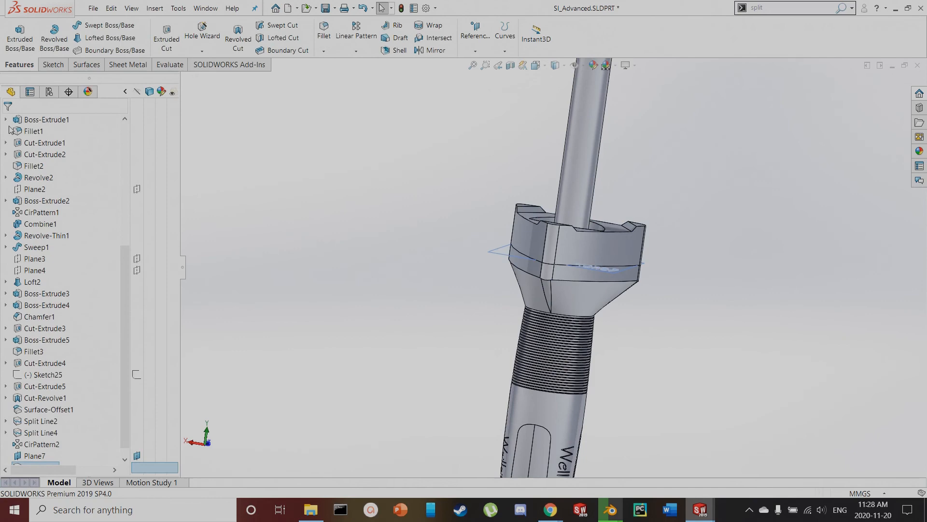
Check the split line around the collar, hide its splitting plane, and look over the whole soldering iron
scroll(611, 299, down, 5)
middle_drag(612, 299, 329, 323)
scroll(513, 314, up, 6)
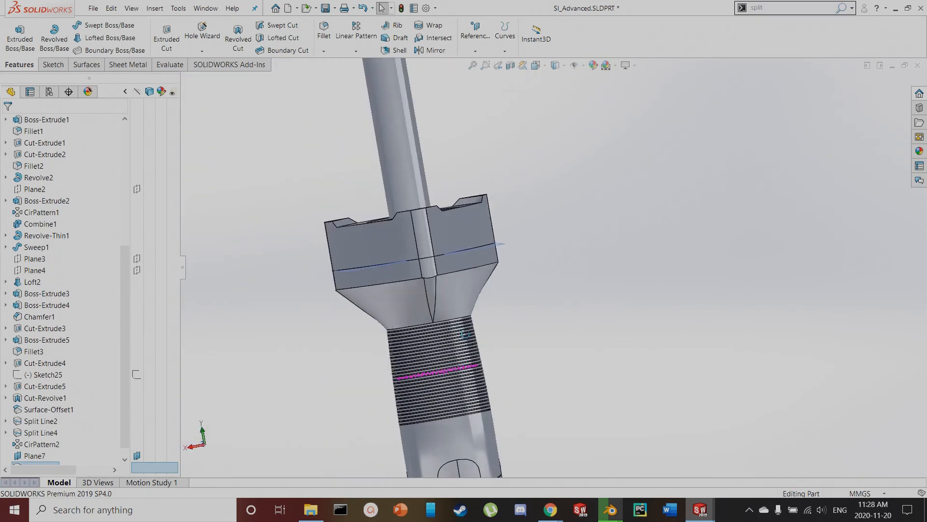
click(137, 456)
scroll(319, 336, up, 10)
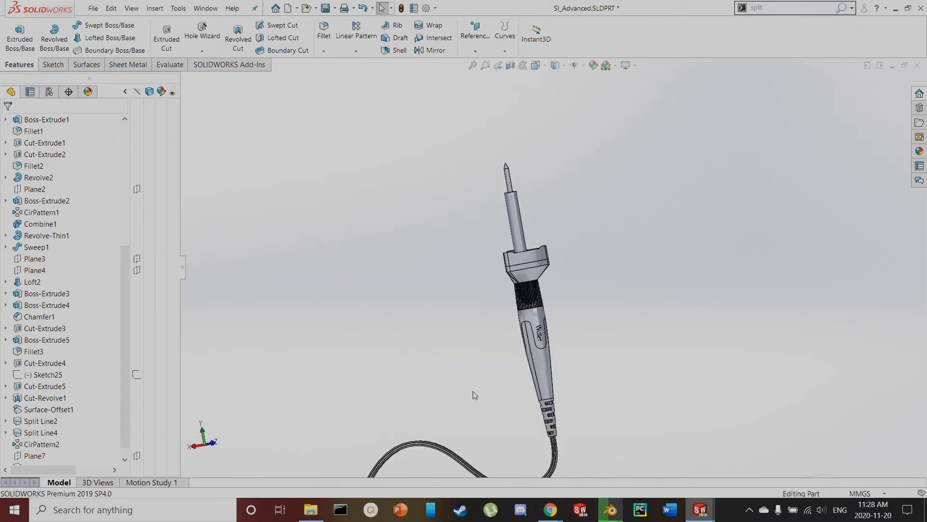
middle_drag(492, 293, 693, 302)
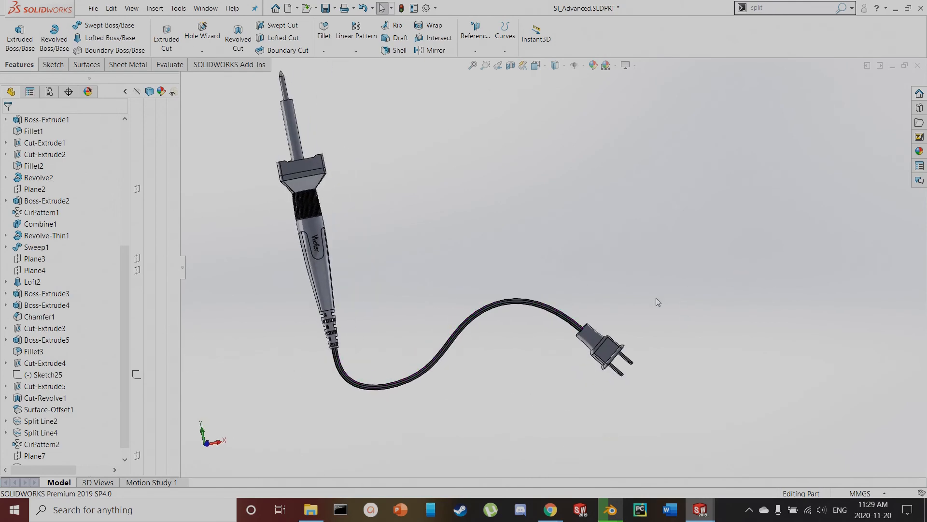
scroll(347, 248, down, 3)
scroll(344, 245, up, 2)
scroll(362, 183, down, 4)
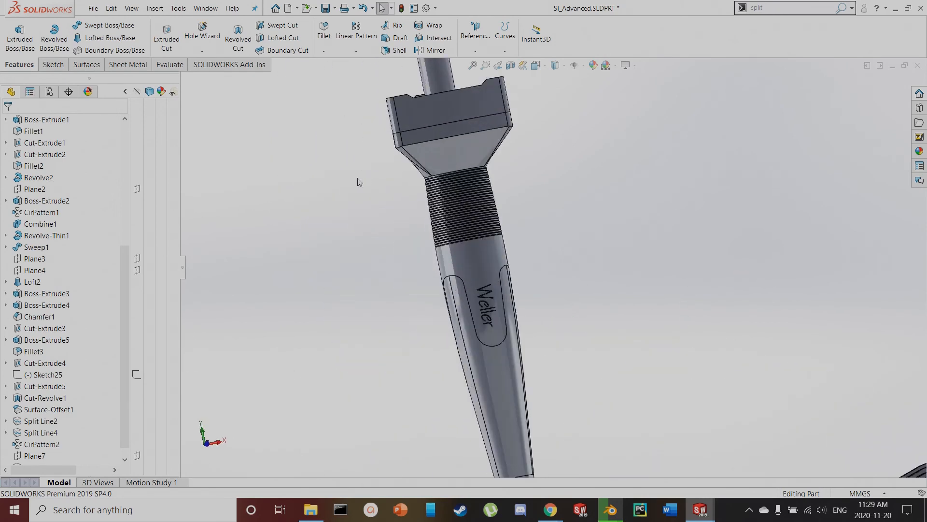
Apply the matte rubber appearance to the entire soldering iron part
scroll(96, 190, up, 5)
scroll(96, 192, up, 2)
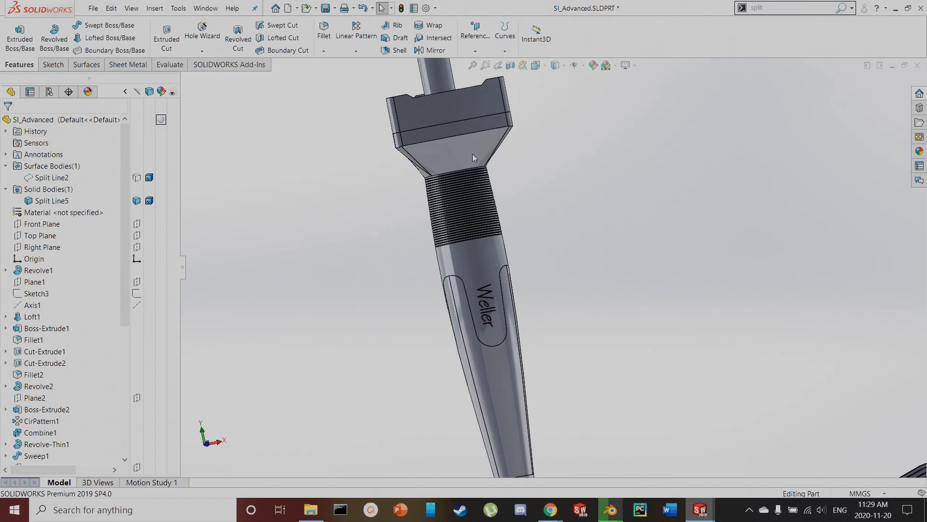
click(160, 120)
click(176, 129)
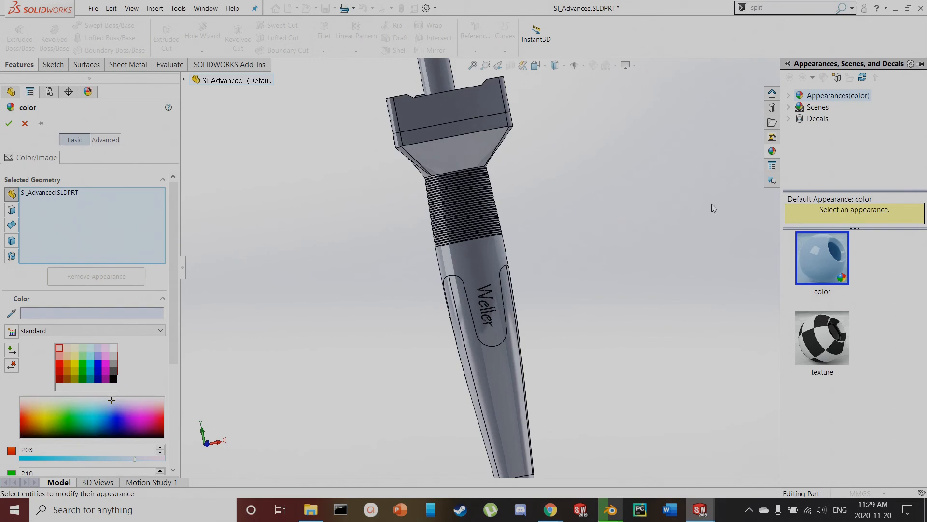
click(789, 96)
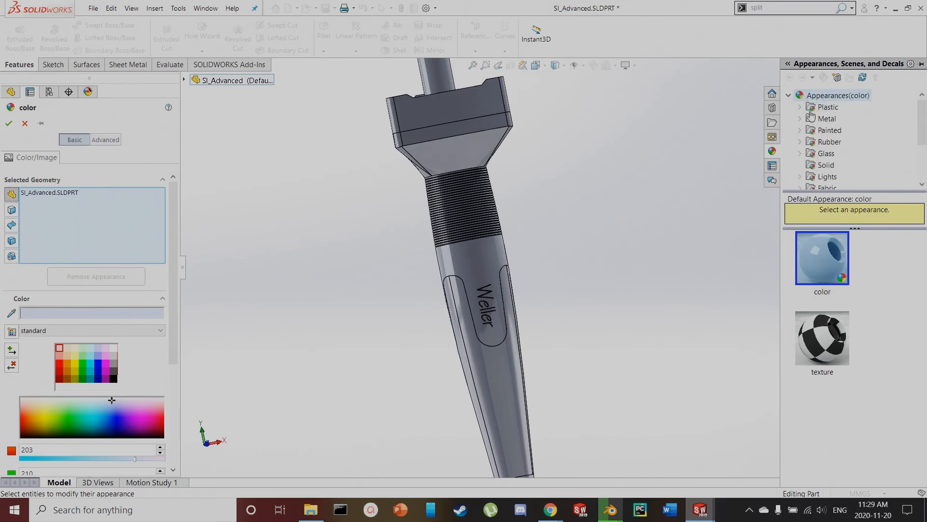
click(801, 142)
click(828, 156)
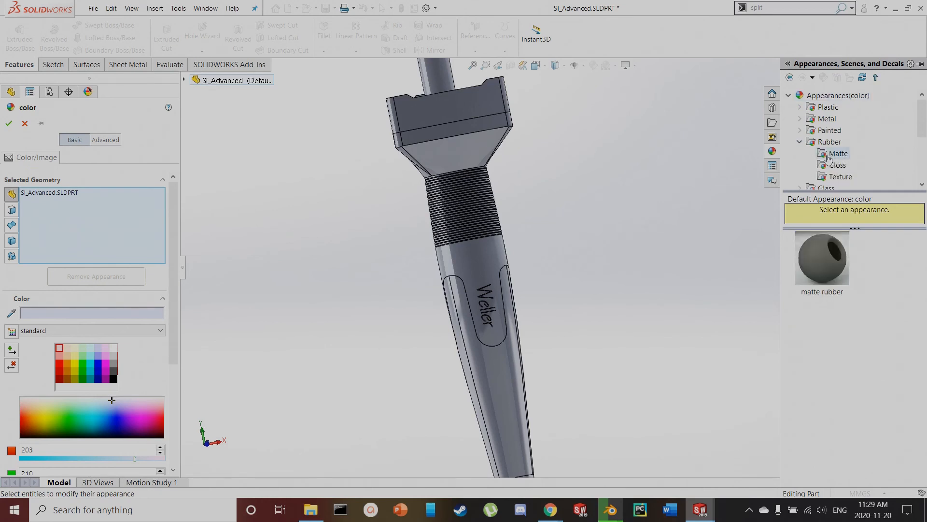
click(818, 275)
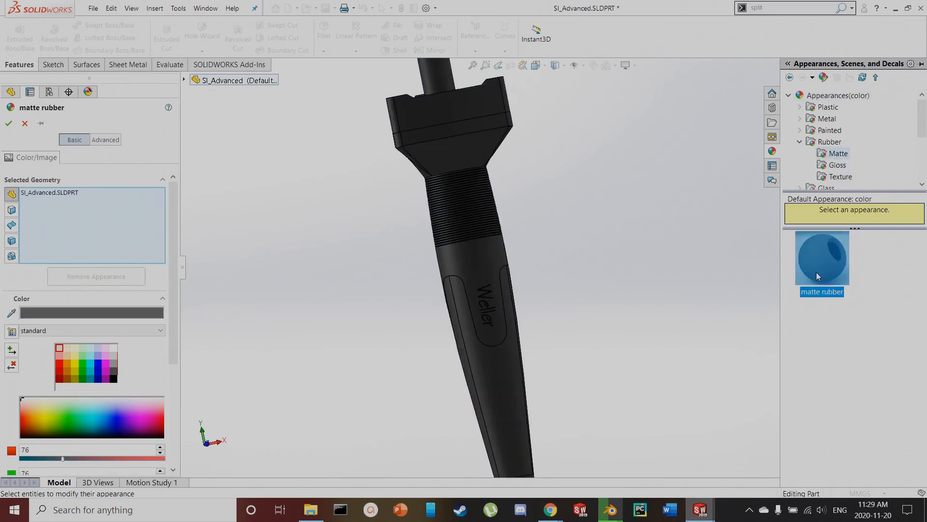
scroll(819, 112, down, 5)
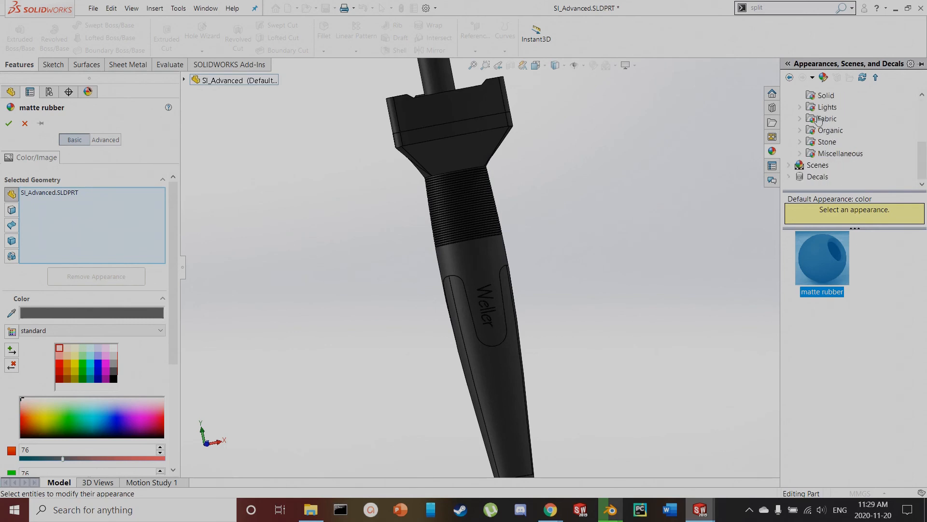
scroll(823, 170, up, 5)
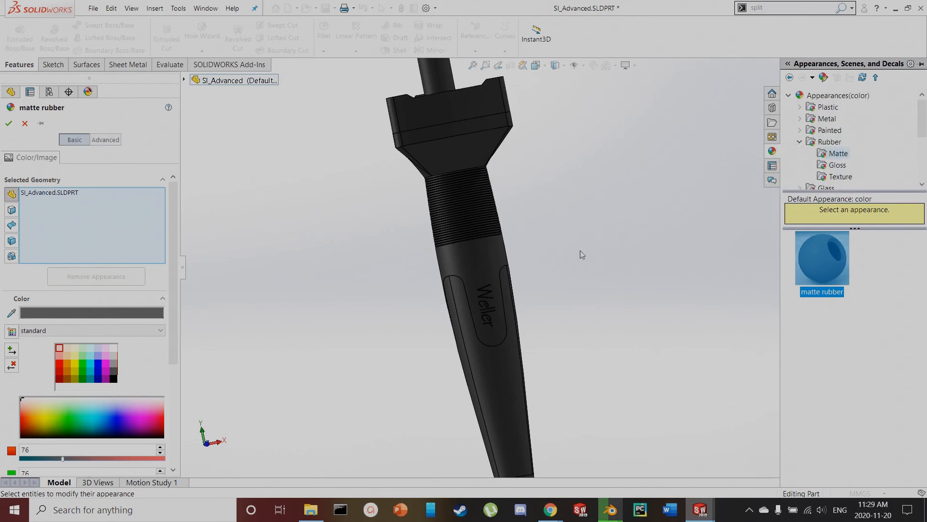
click(8, 124)
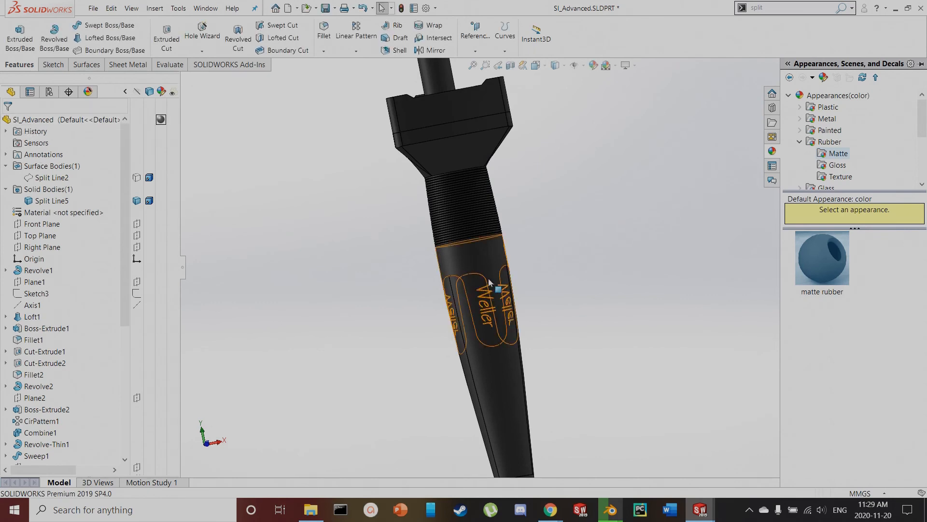
Select the five faces of the heating barrel and tip, from the flared base inside the collar up to the pointed end
scroll(537, 273, up, 5)
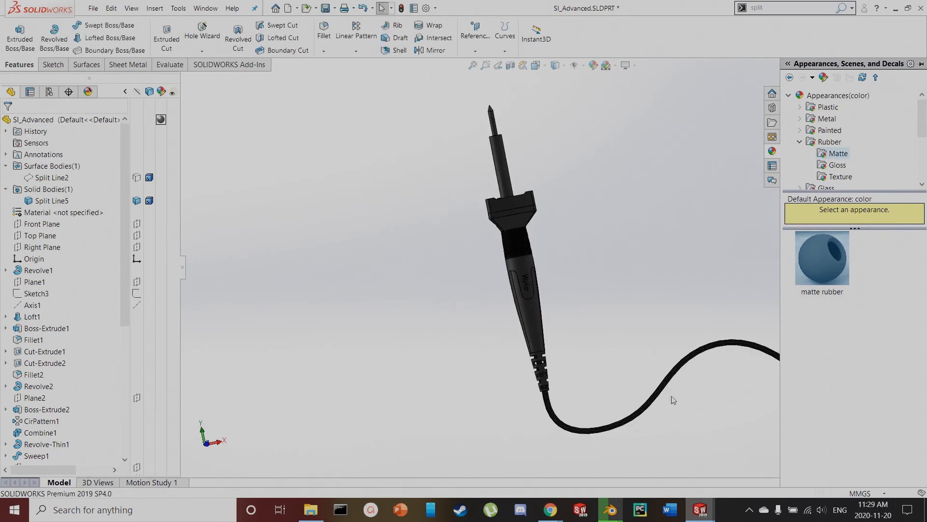
scroll(526, 190, down, 5)
middle_drag(478, 203, 471, 333)
scroll(473, 338, down, 2)
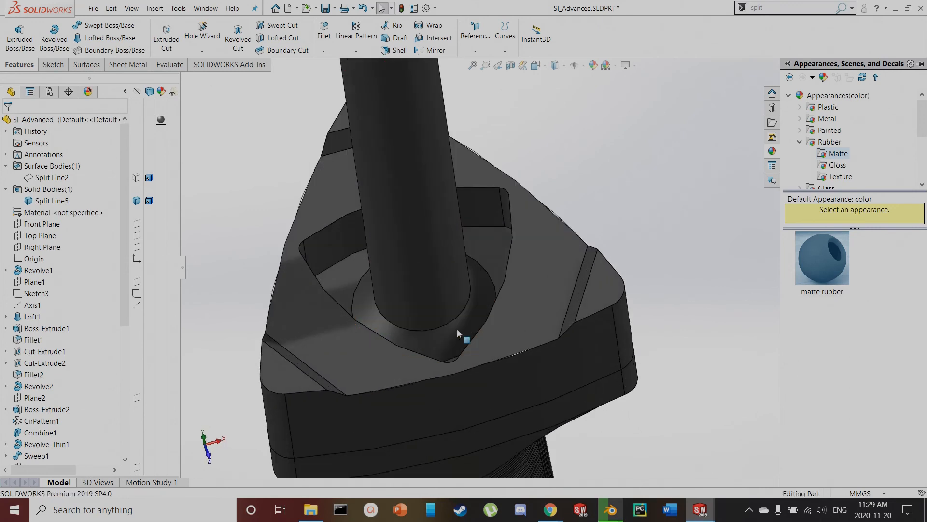
click(450, 332)
ctrl+click(434, 282)
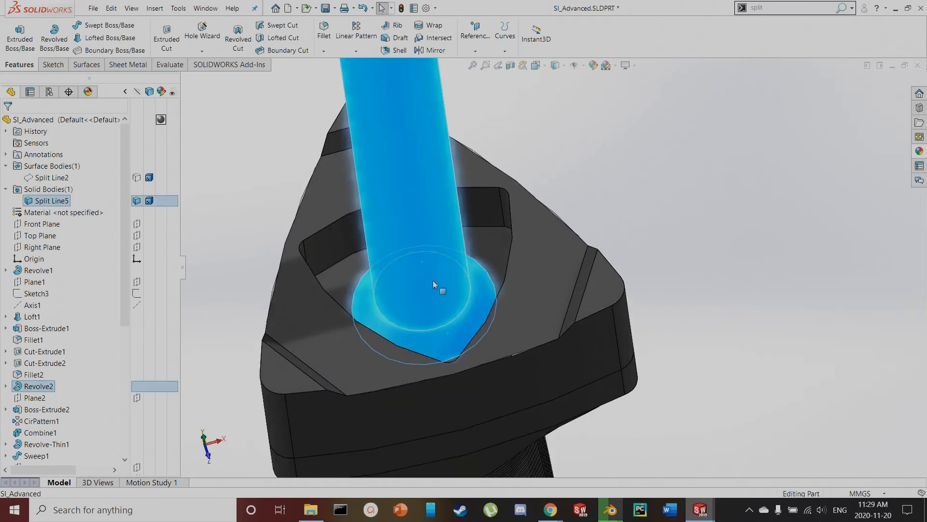
scroll(473, 201, up, 3)
ctrl+click(488, 169)
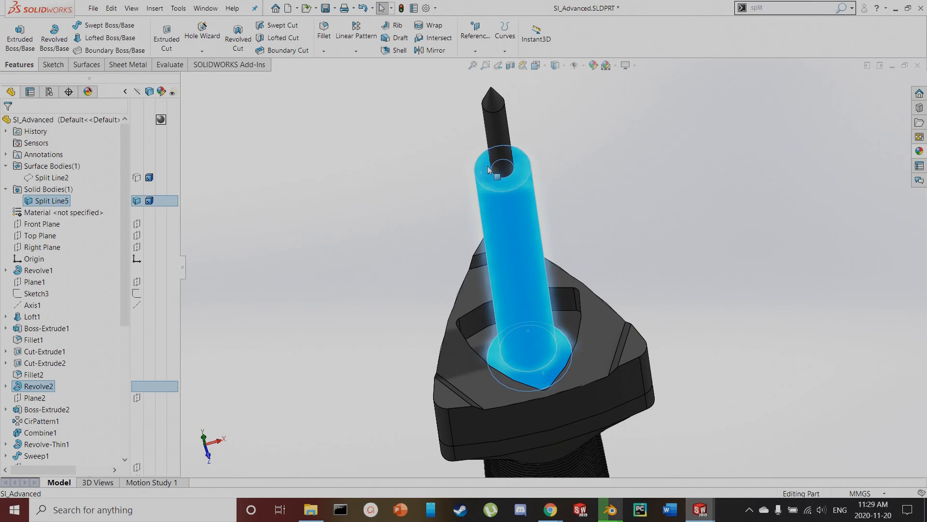
ctrl+click(496, 139)
ctrl+click(497, 102)
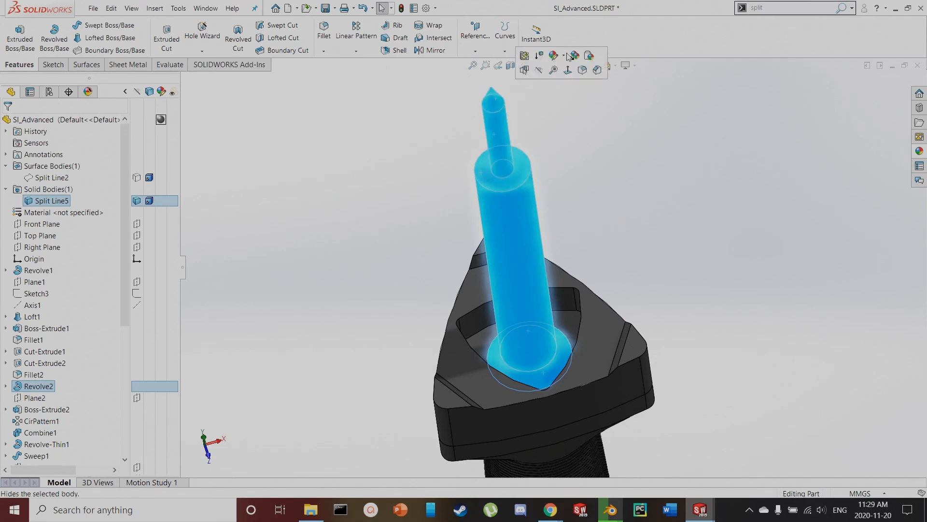
Apply the polished aluminum appearance to the selected barrel and tip faces only
click(563, 59)
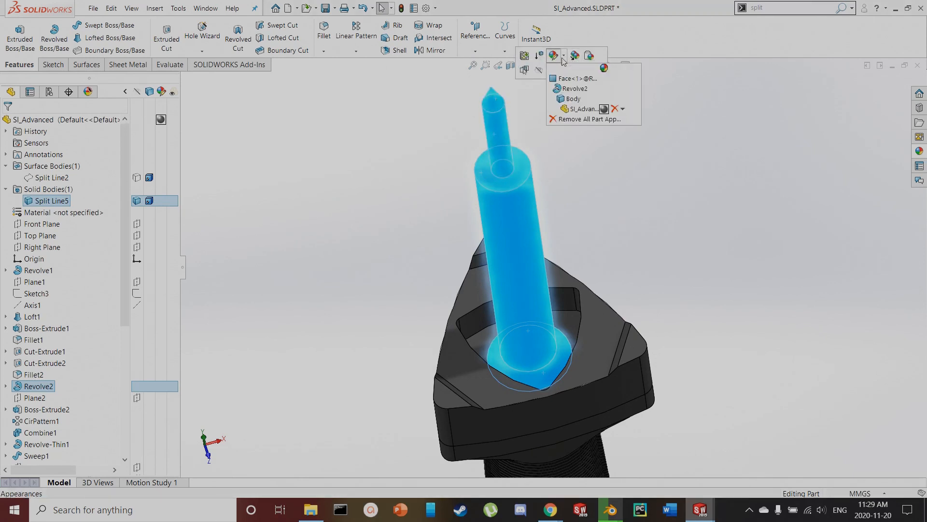
click(575, 79)
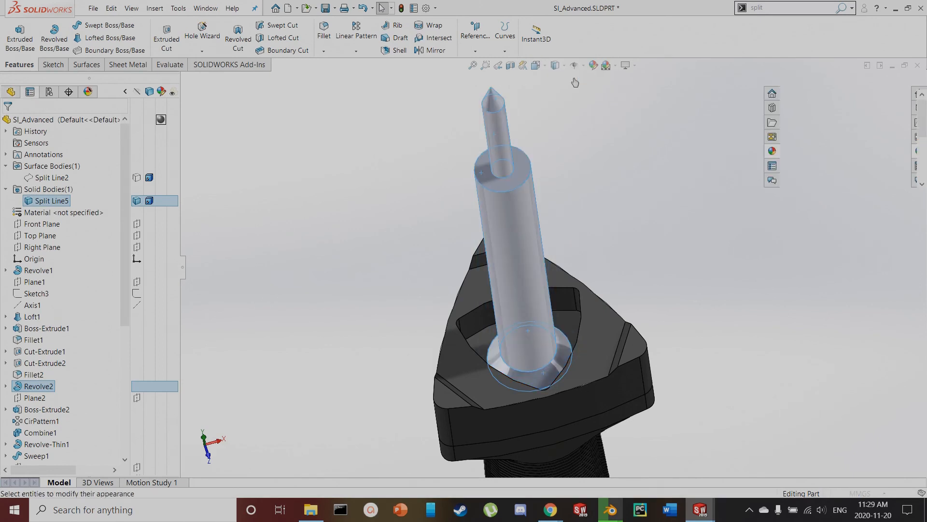
click(799, 118)
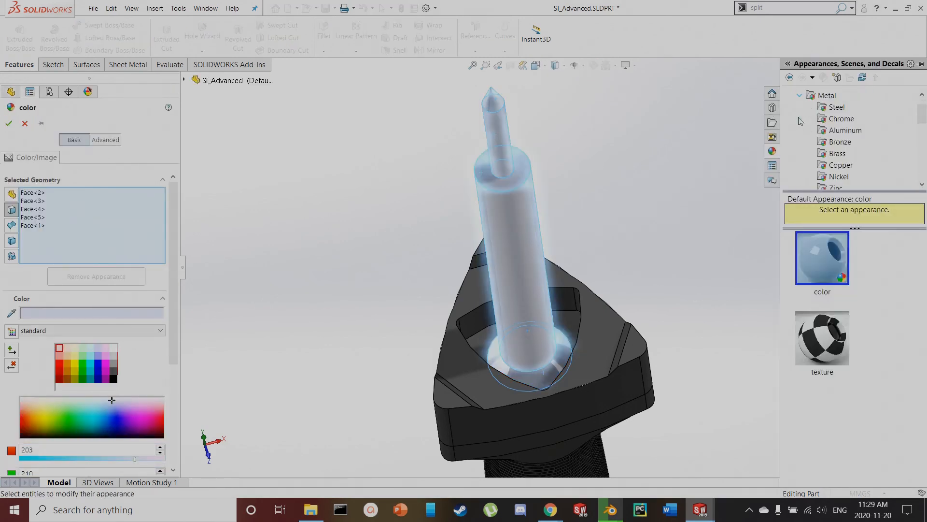
click(832, 132)
click(823, 271)
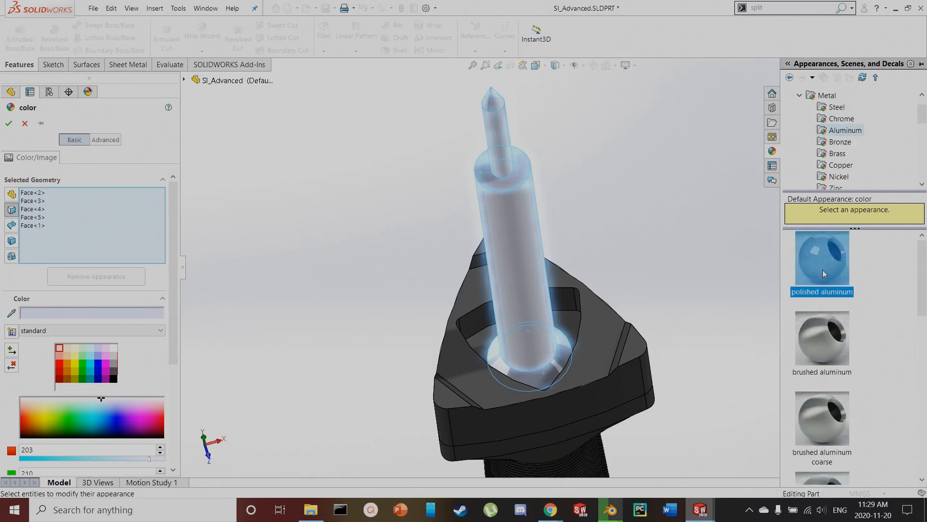
middle_drag(667, 231, 581, 307)
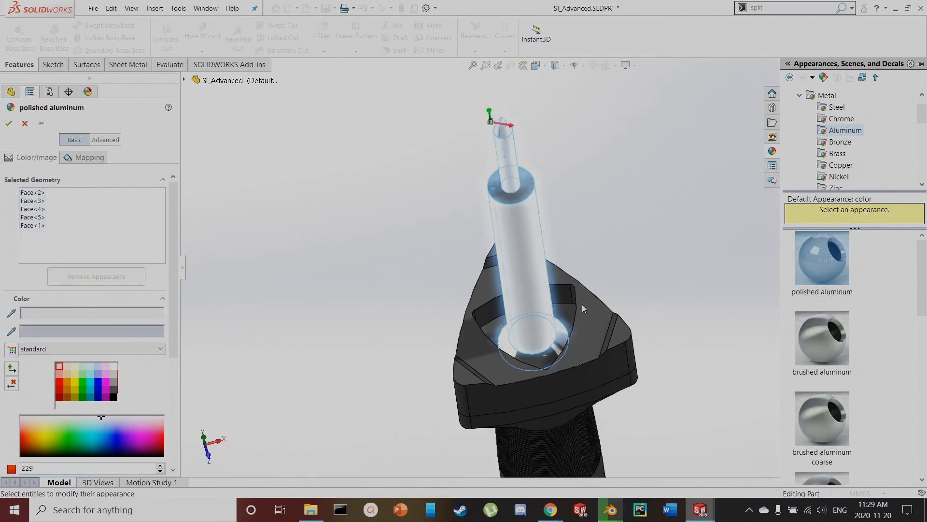
click(8, 124)
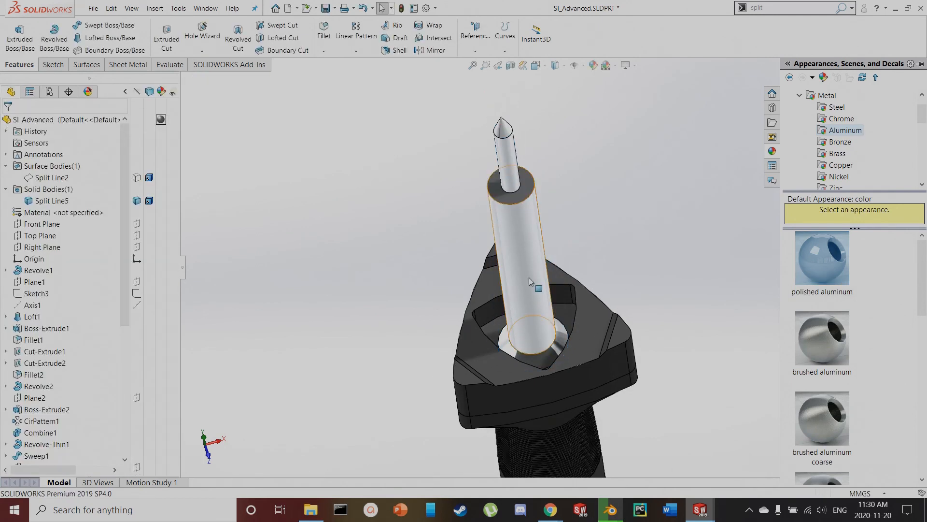
Select the lower handle faces outside the rounded Weller logo outlines, going around the handle
scroll(529, 277, up, 5)
middle_drag(532, 366, 514, 285)
scroll(538, 323, down, 1)
middle_drag(539, 326, 576, 384)
scroll(589, 381, down, 2)
scroll(601, 372, up, 1)
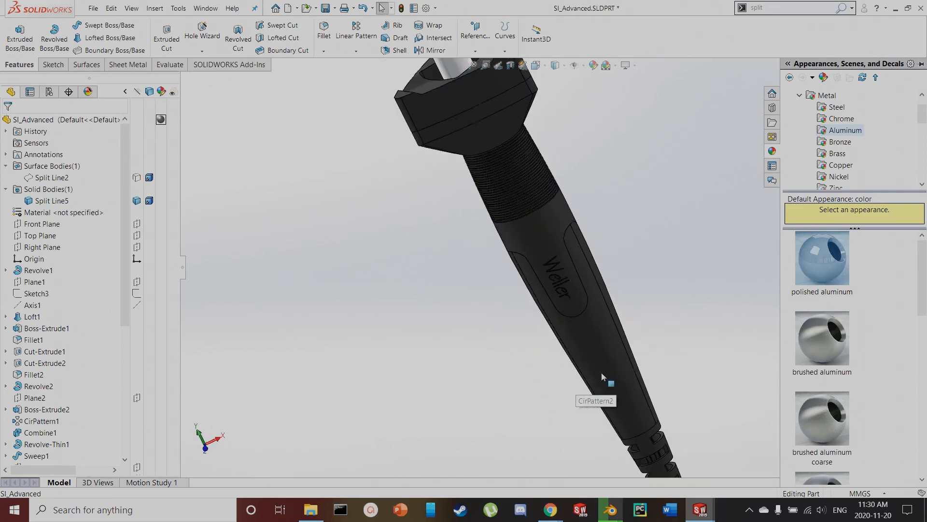
scroll(609, 313, down, 2)
click(614, 281)
middle_drag(599, 271, 671, 155)
ctrl+click(660, 234)
Add the individual letter faces of the Weller lettering to the handle face selection
scroll(671, 156, down, 6)
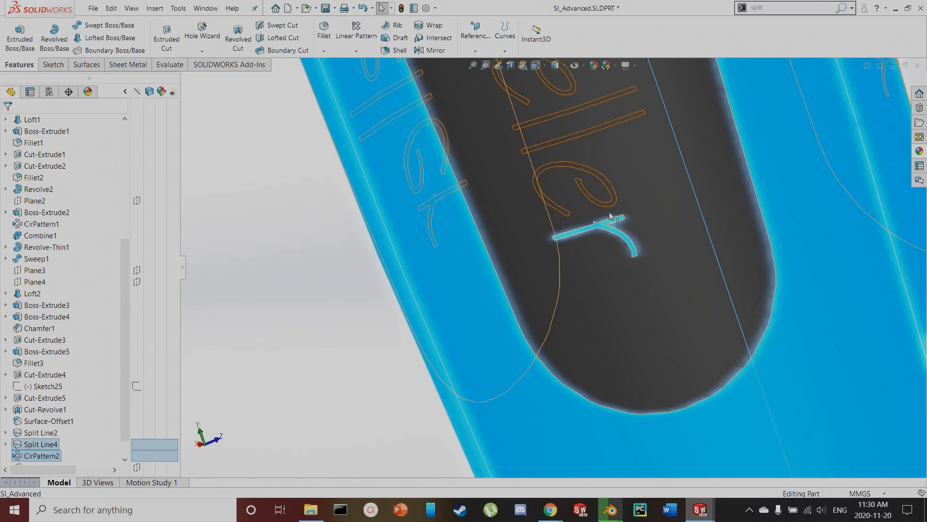
ctrl+click(616, 202)
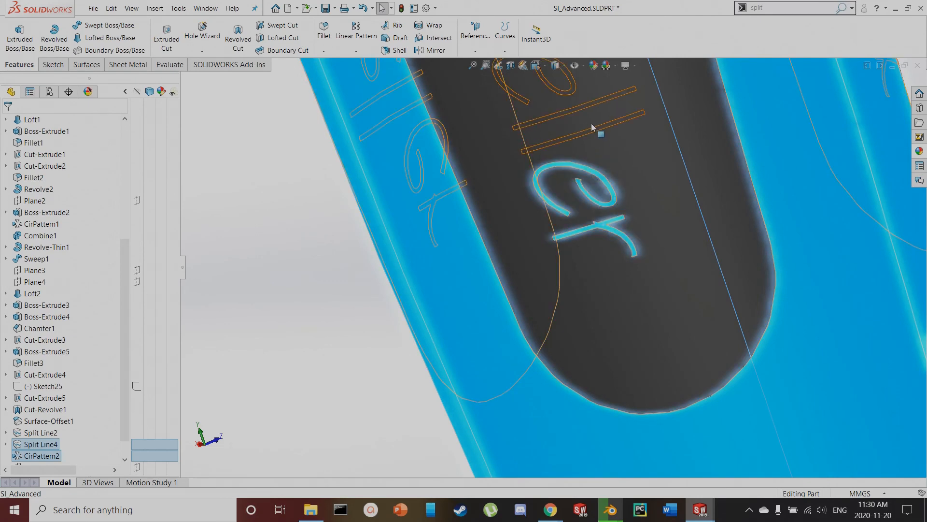
scroll(609, 151, down, 4)
ctrl+click(634, 167)
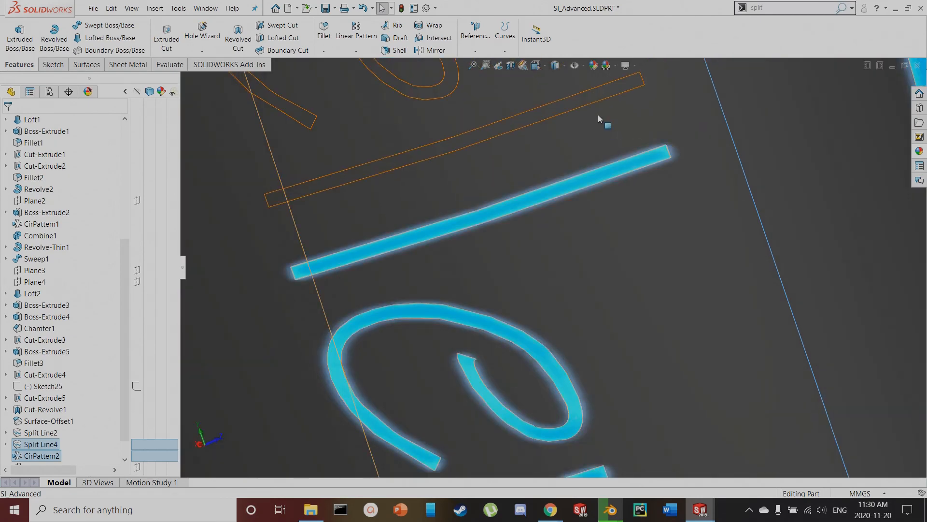
ctrl+click(581, 99)
scroll(534, 174, up, 4)
scroll(499, 178, down, 3)
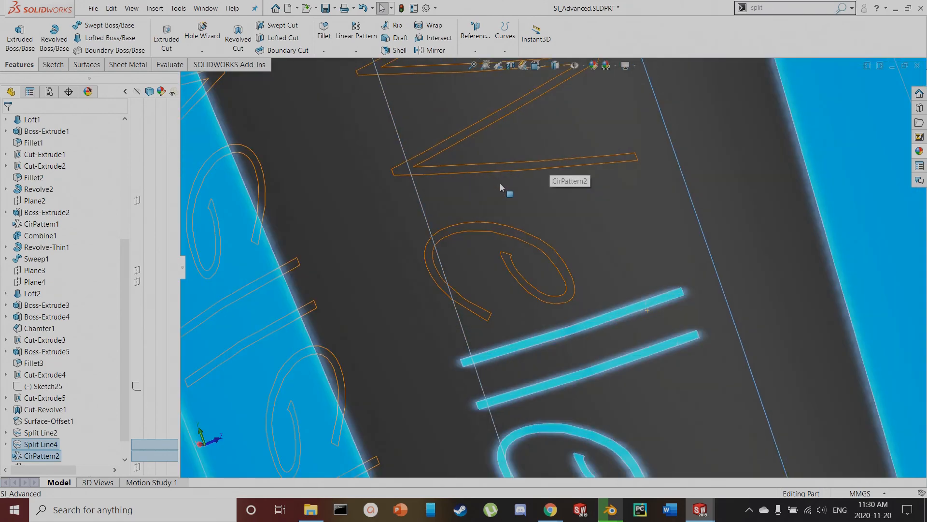
ctrl+click(415, 170)
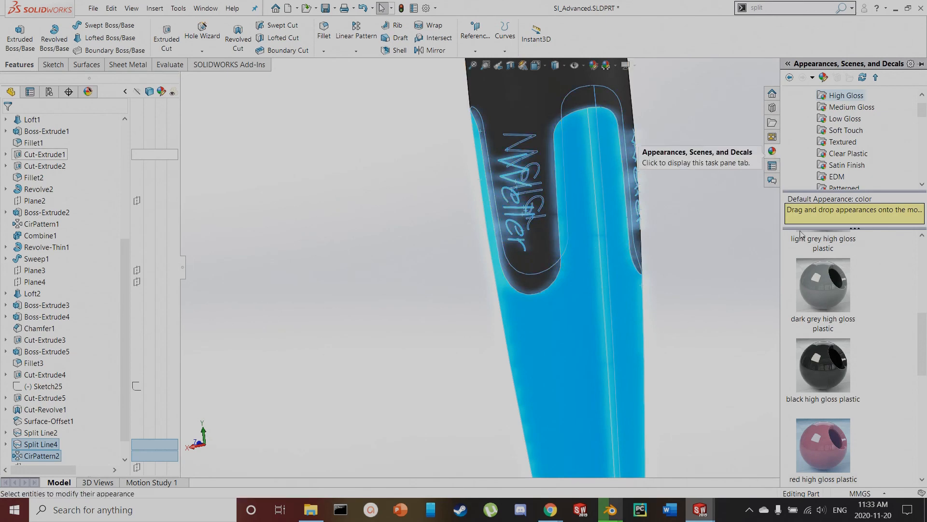
Apply the red high gloss plastic appearance to the selected handle and lettering faces, and inspect the result around the handle
click(823, 438)
click(825, 442)
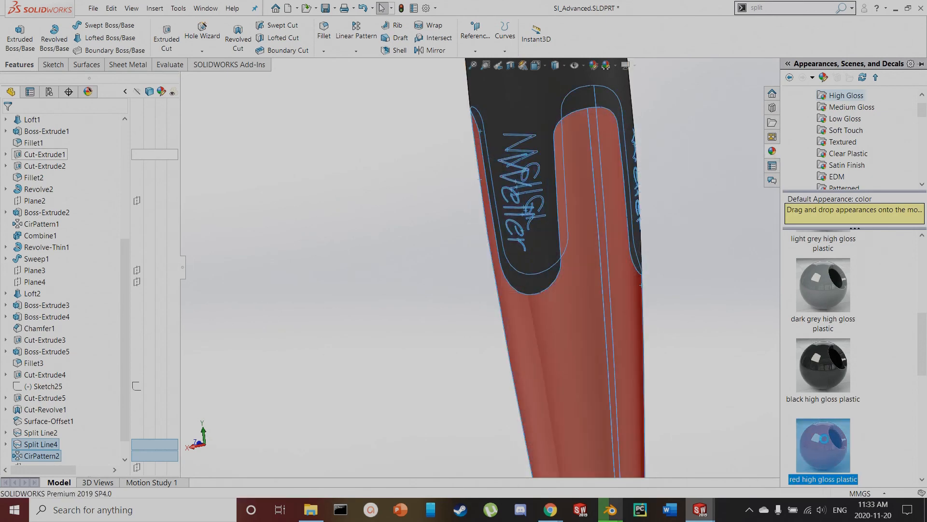
scroll(584, 295, up, 3)
middle_drag(584, 295, 795, 277)
scroll(687, 241, down, 6)
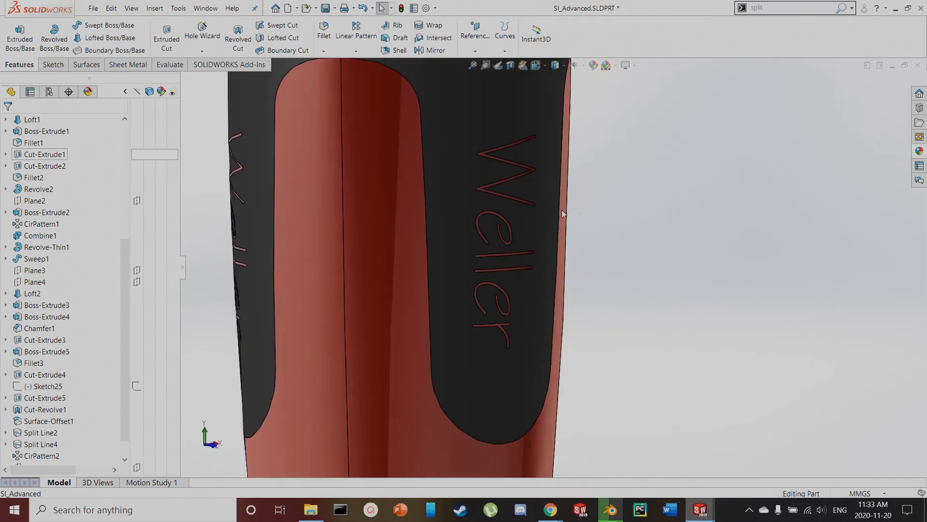
scroll(527, 213, up, 4)
scroll(492, 262, up, 2)
middle_drag(477, 268, 559, 249)
scroll(558, 248, up, 3)
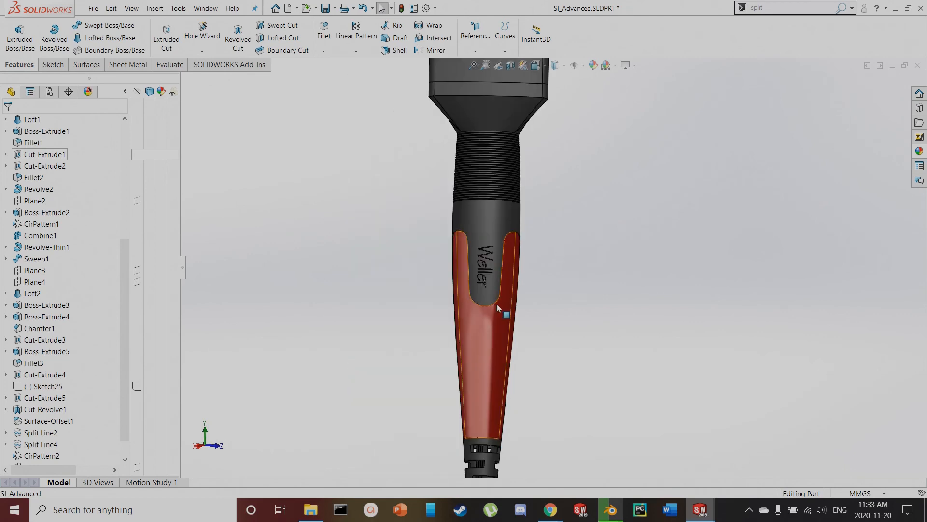
scroll(509, 309, up, 3)
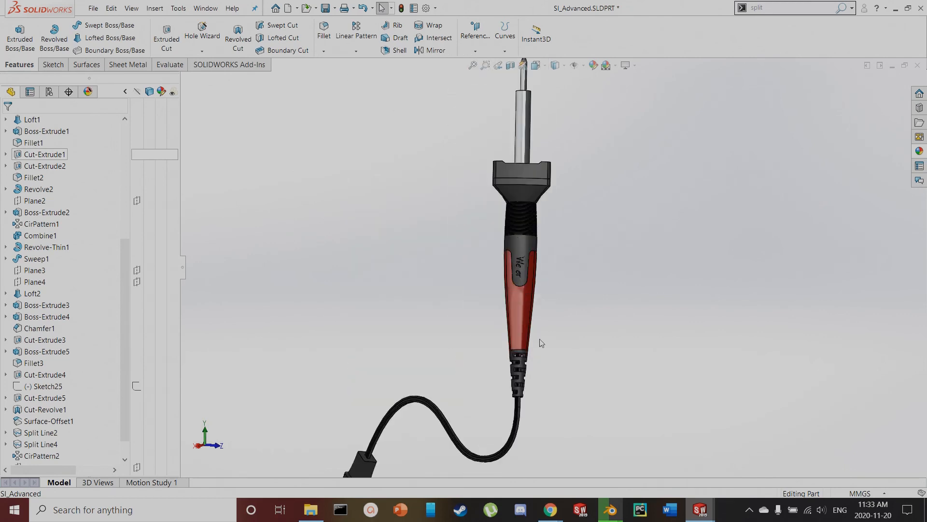
Select the six outer side faces of the collar above its split line, including the narrow corner faces
scroll(517, 181, down, 6)
click(606, 197)
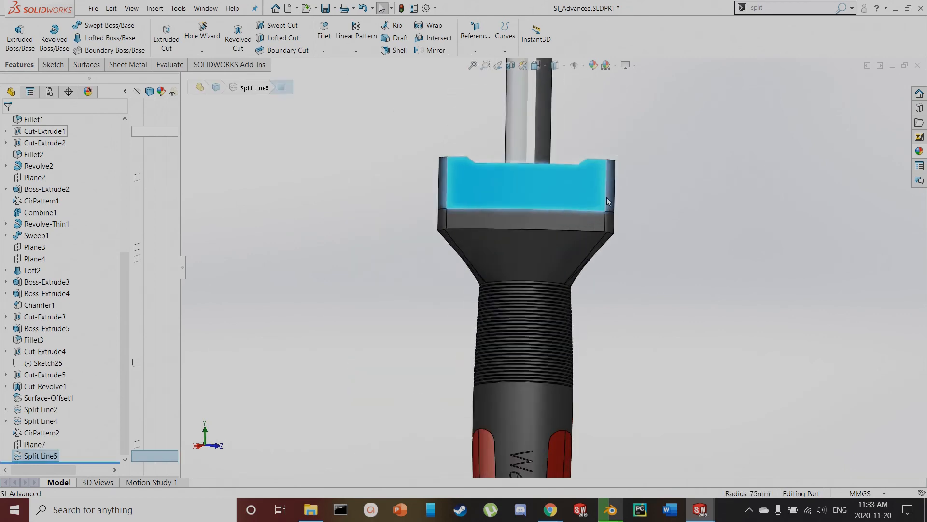
scroll(601, 201, down, 2)
middle_drag(595, 203, 676, 224)
ctrl+click(723, 143)
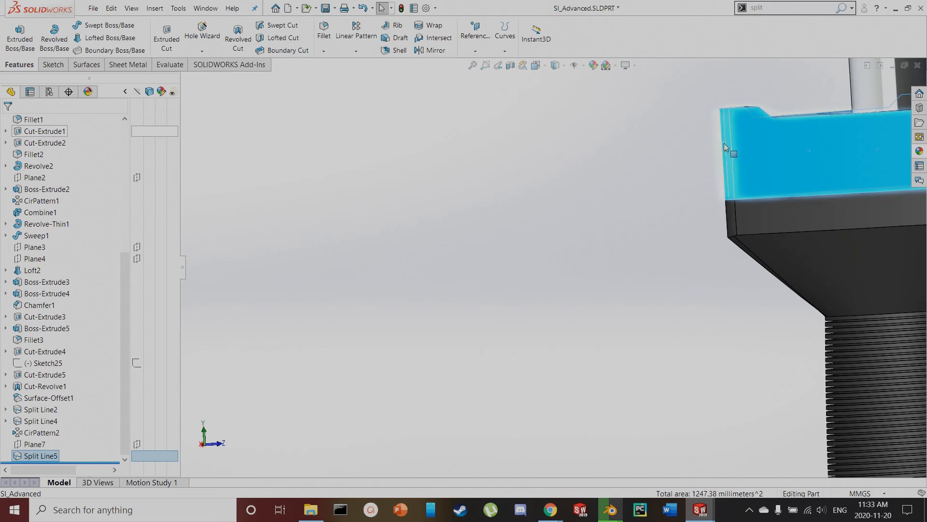
Apply the red high gloss plastic appearance to the selected upper collar faces
click(791, 102)
click(808, 123)
click(846, 119)
scroll(823, 319, down, 5)
scroll(825, 323, up, 5)
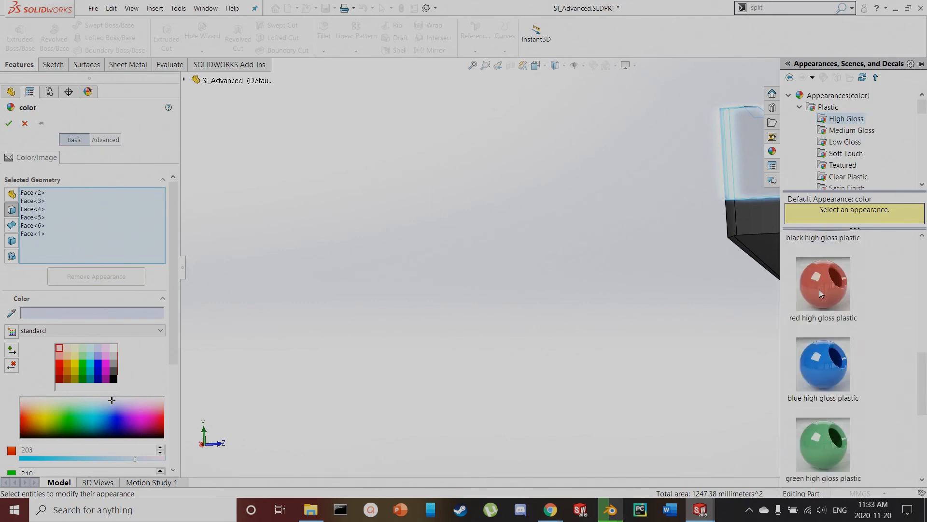
click(821, 289)
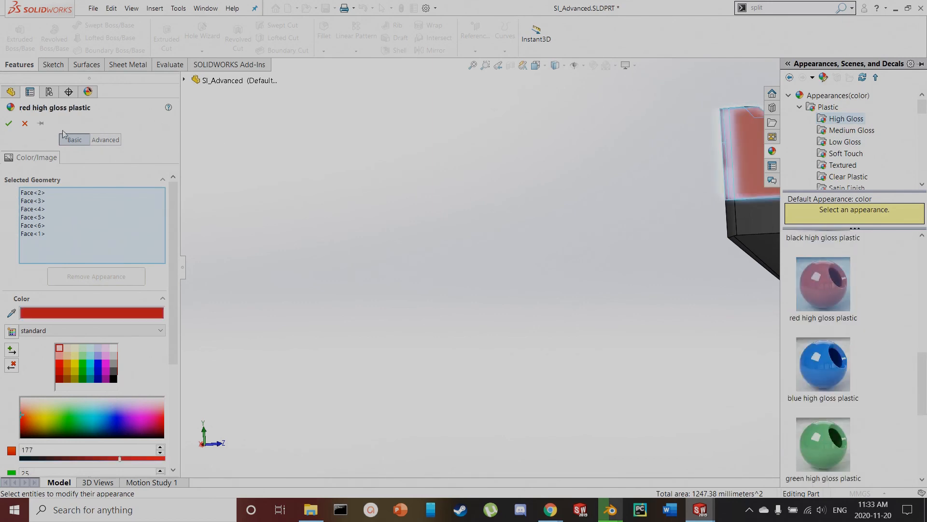
click(8, 123)
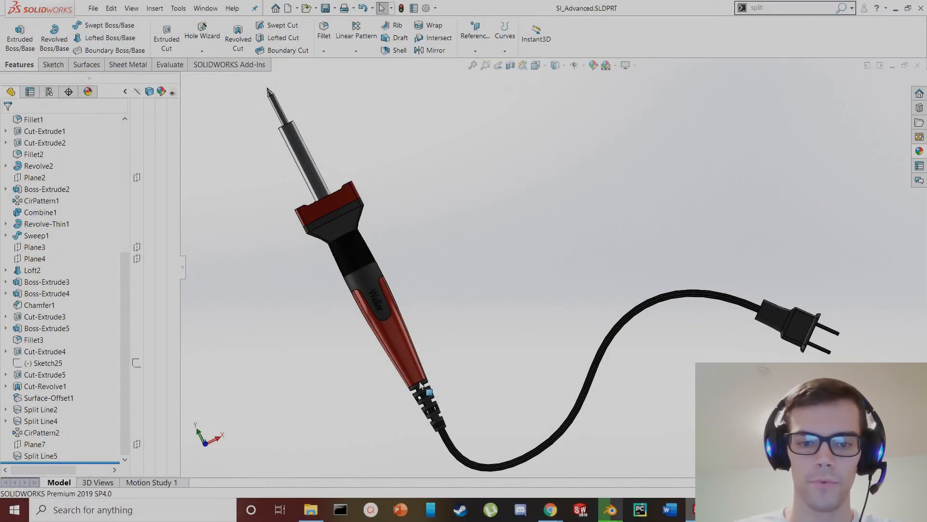
scroll(425, 402, down, 4)
scroll(485, 411, up, 5)
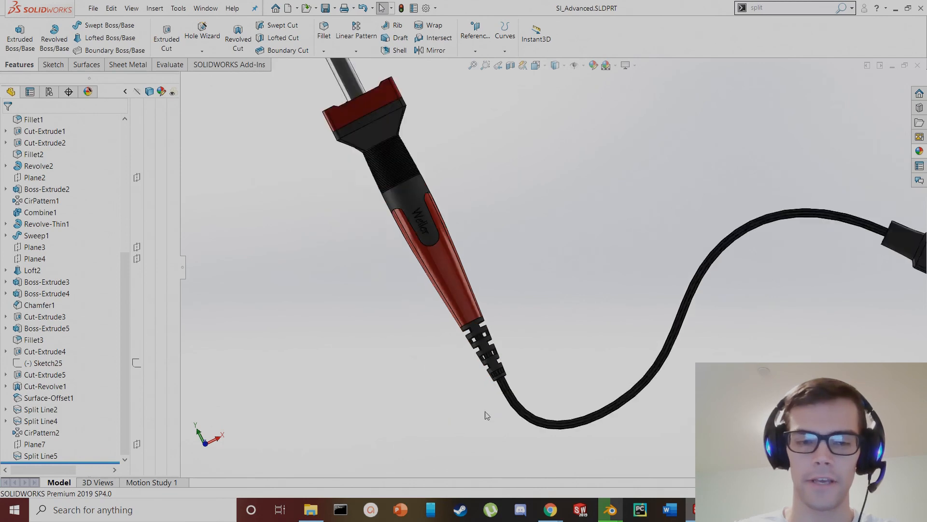
Inspect the applied appearances on the handle, grip and collar up close, and view the complete soldering iron with its cord and plug
scroll(490, 160, down, 3)
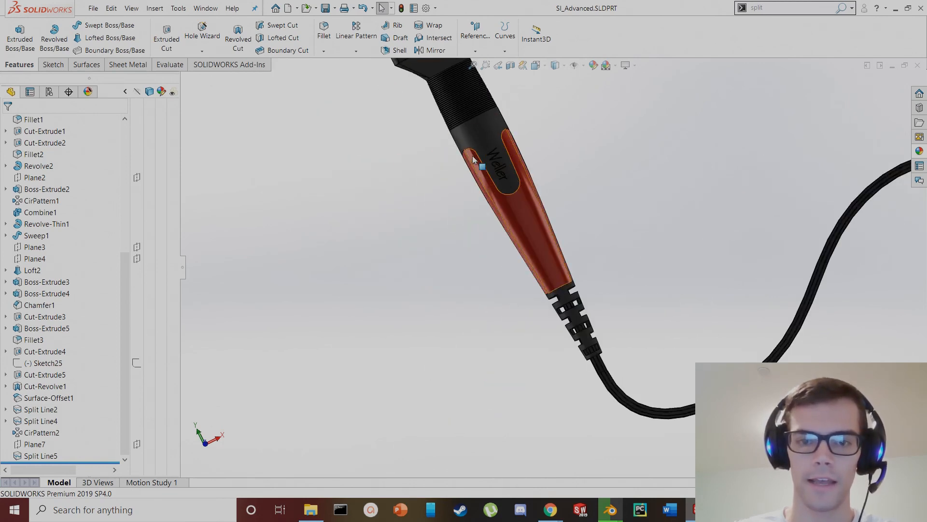
scroll(465, 106, down, 4)
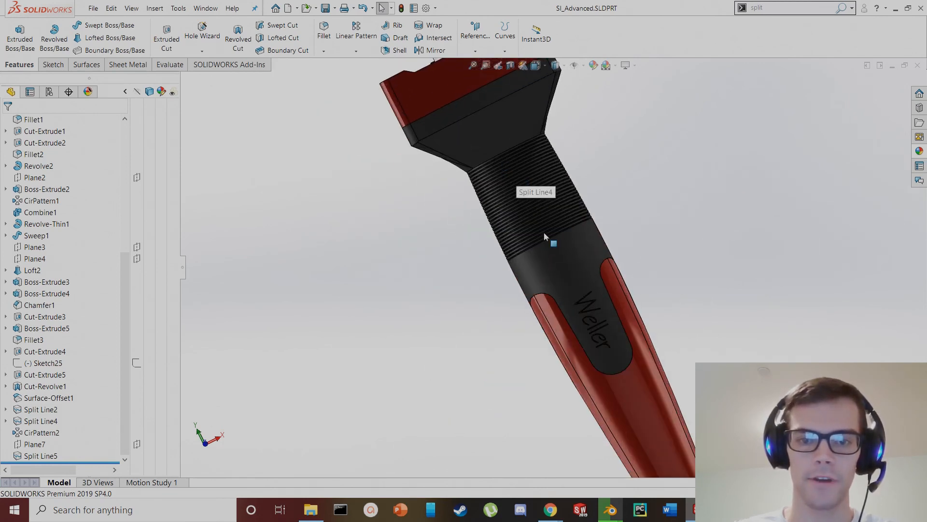
scroll(513, 169, up, 6)
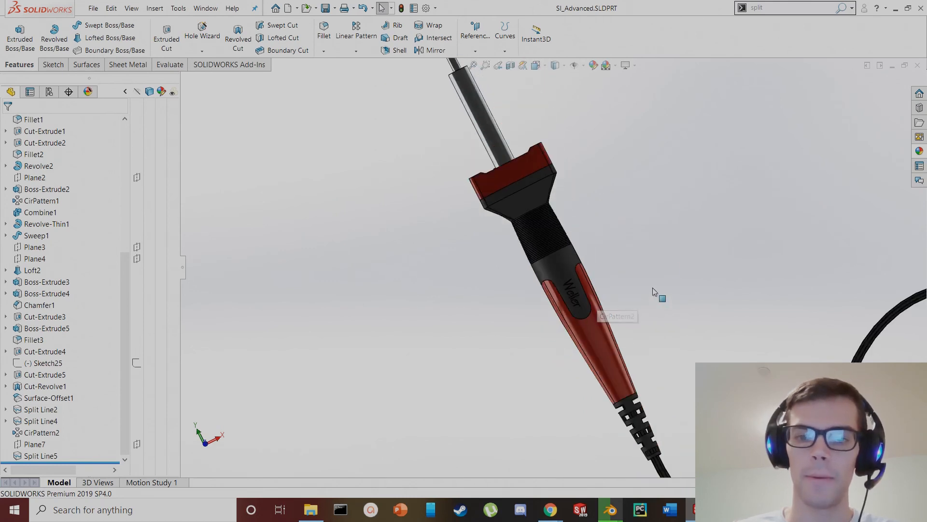
scroll(563, 340, down, 1)
ctrl+middle_drag(762, 321, 640, 280)
scroll(529, 187, down, 1)
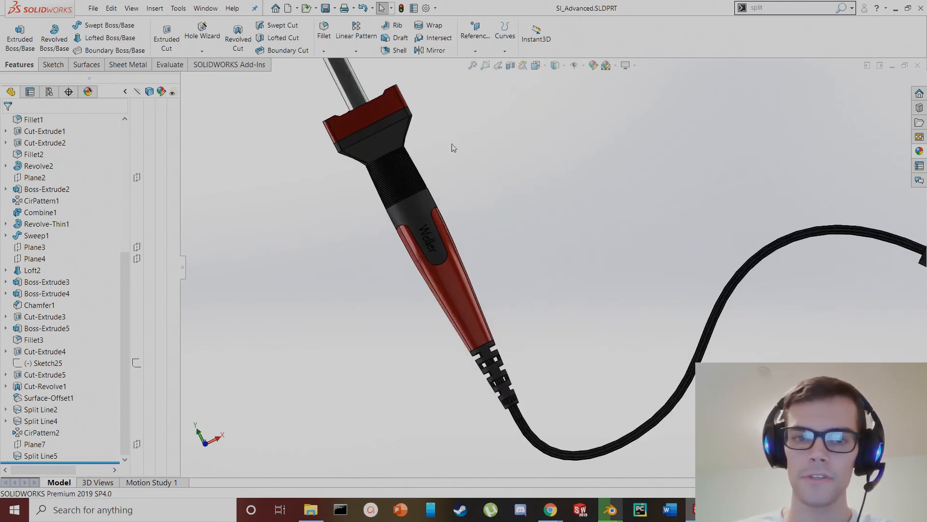
click(372, 113)
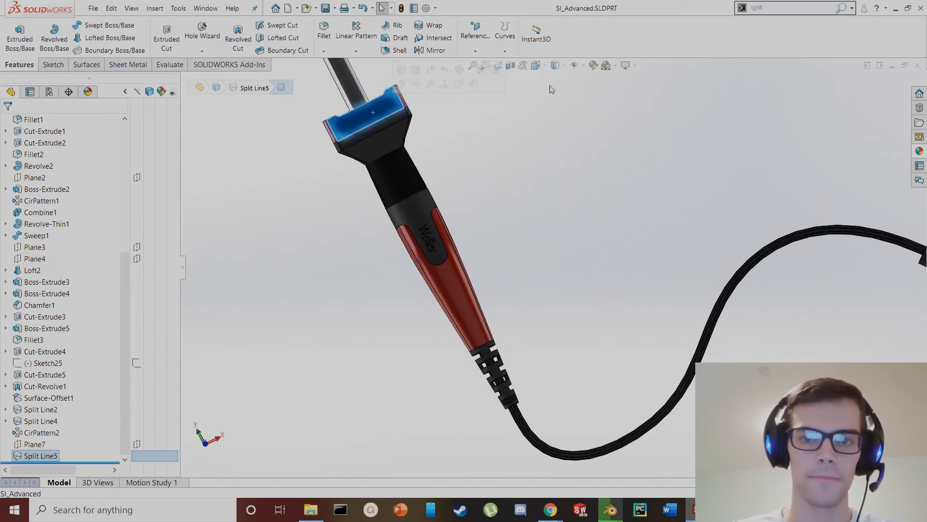
scroll(512, 193, up, 1)
middle_drag(562, 220, 543, 149)
click(543, 150)
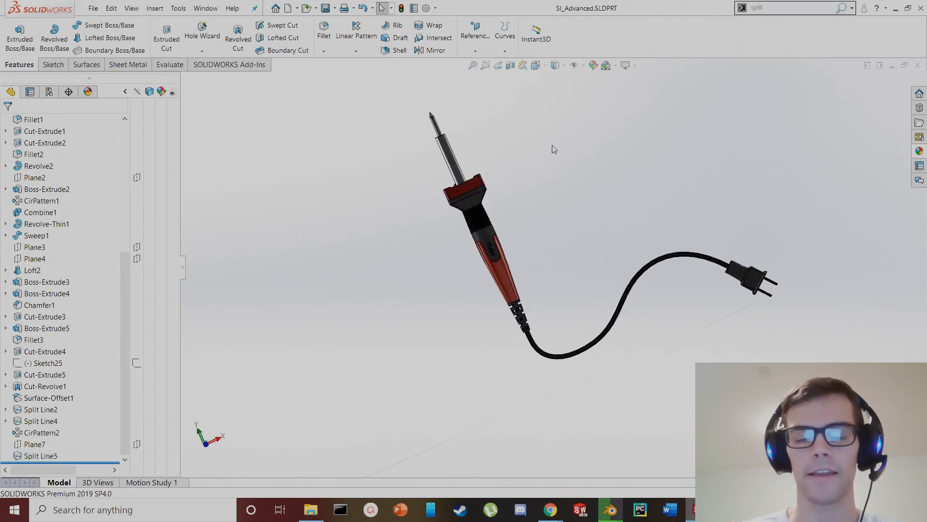